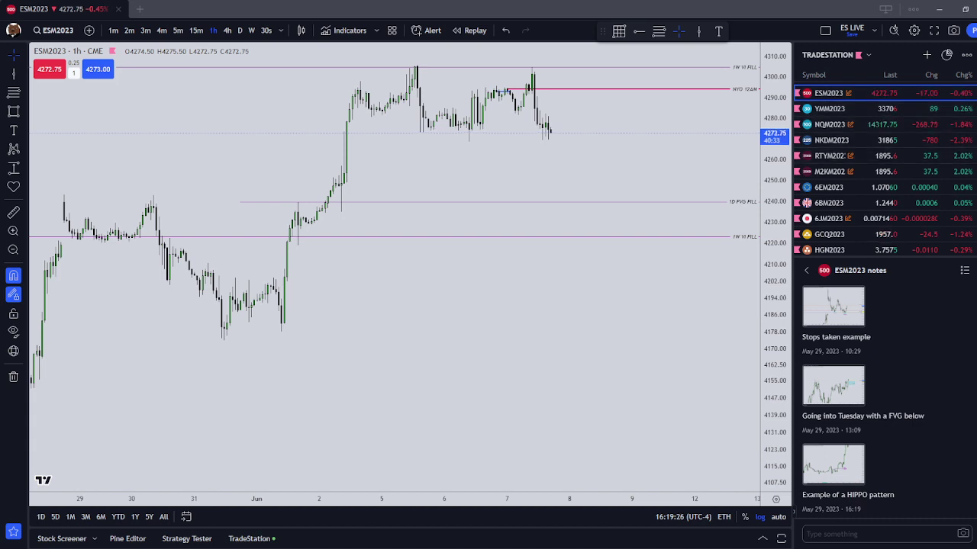
- Look over the watchlist symbols and the ESM2023 1-hour price action from late May to 7 June
{"action": "scroll", "coordinate": [885, 200], "scroll_direction": "down", "scroll_amount": 2}
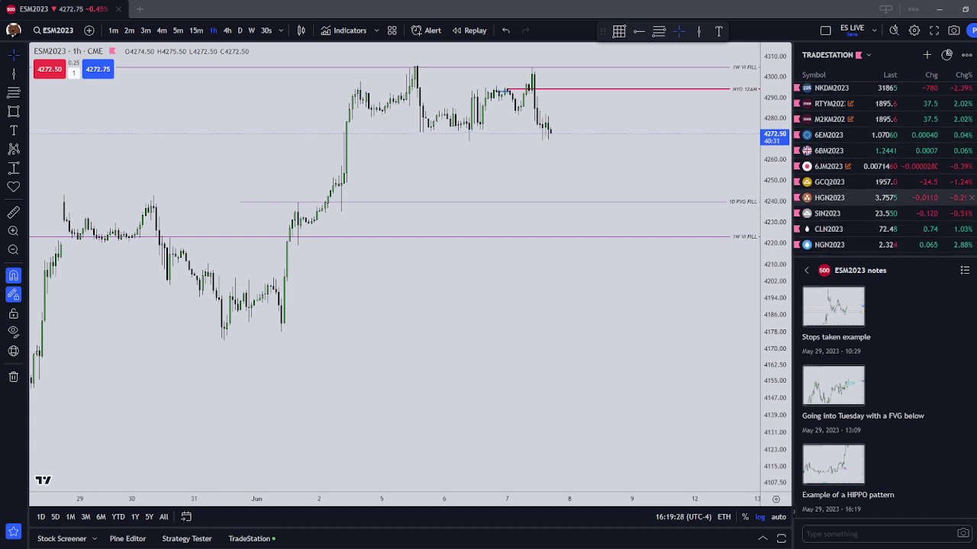
{"action": "scroll", "coordinate": [886, 200], "scroll_direction": "down", "scroll_amount": 1}
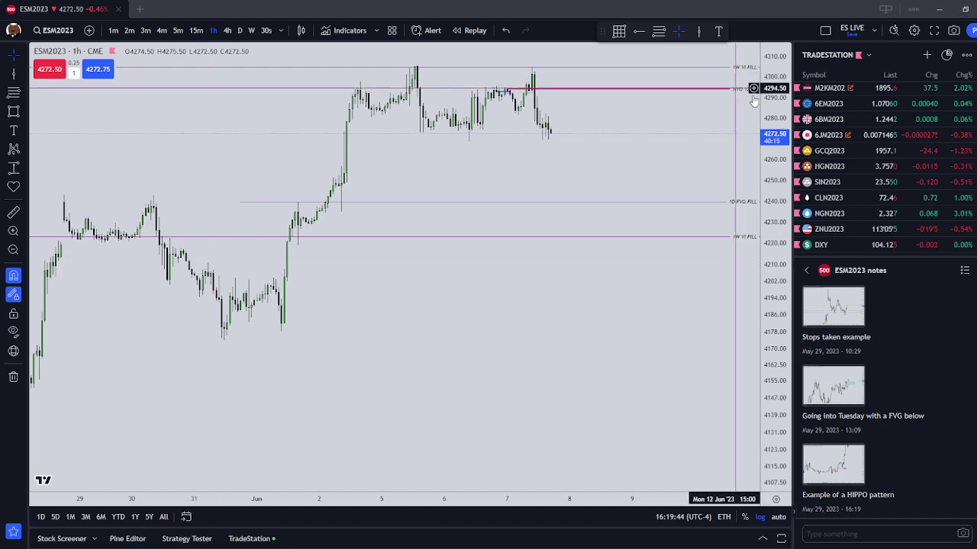
{"action": "left_click_drag", "start_coordinate": [585, 137], "coordinate": [616, 189]}
{"action": "scroll", "coordinate": [677, 275], "scroll_direction": "up", "scroll_amount": 1}
{"action": "scroll", "coordinate": [677, 275], "scroll_direction": "up", "scroll_amount": 2}
{"action": "scroll", "coordinate": [616, 190], "scroll_direction": "down", "scroll_amount": 2}
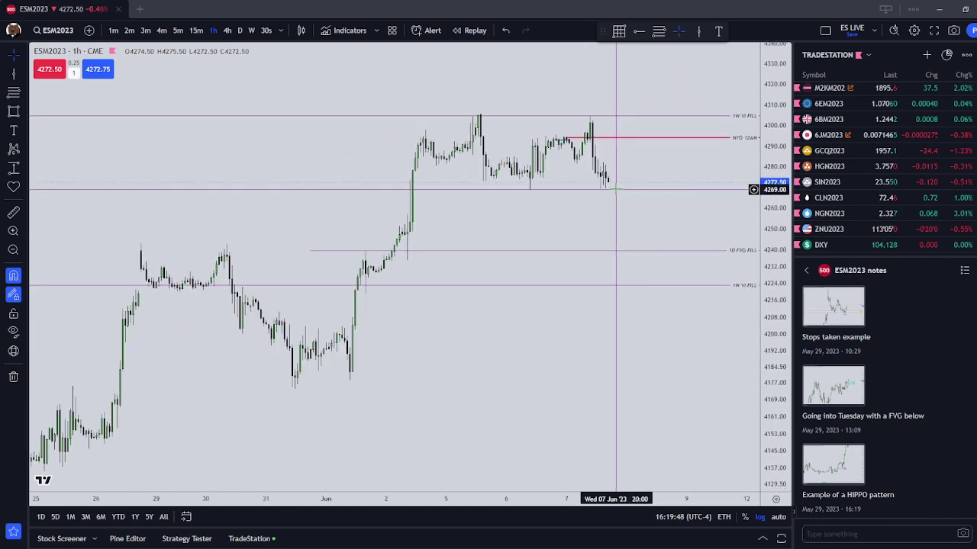
{"action": "scroll", "coordinate": [616, 190], "scroll_direction": "down", "scroll_amount": 2}
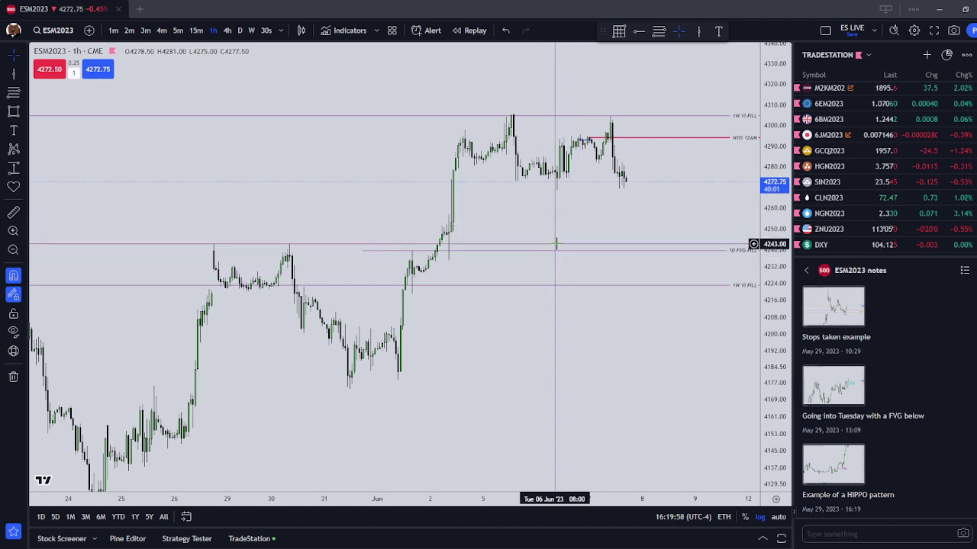
{"action": "scroll", "coordinate": [557, 244], "scroll_direction": "up", "scroll_amount": 3}
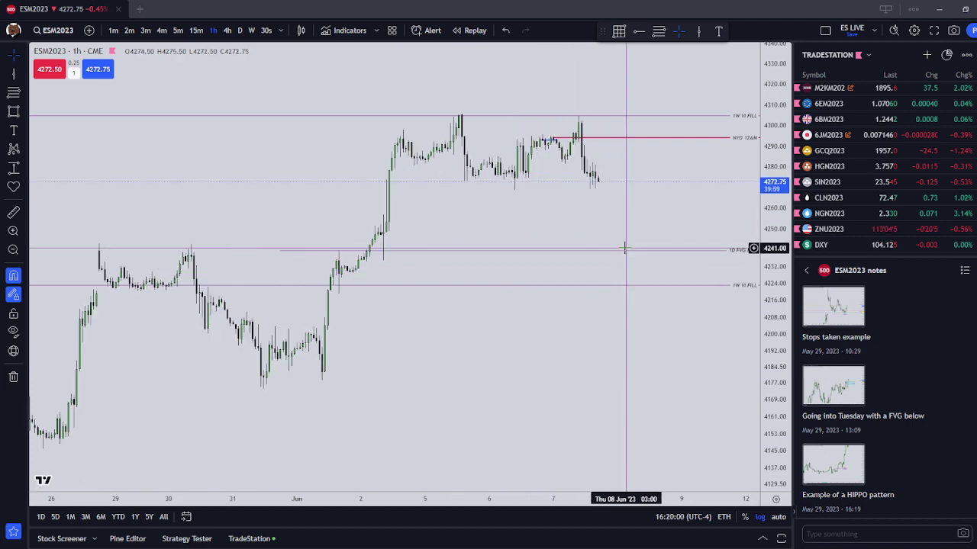
{"action": "scroll", "coordinate": [603, 232], "scroll_direction": "up", "scroll_amount": 2}
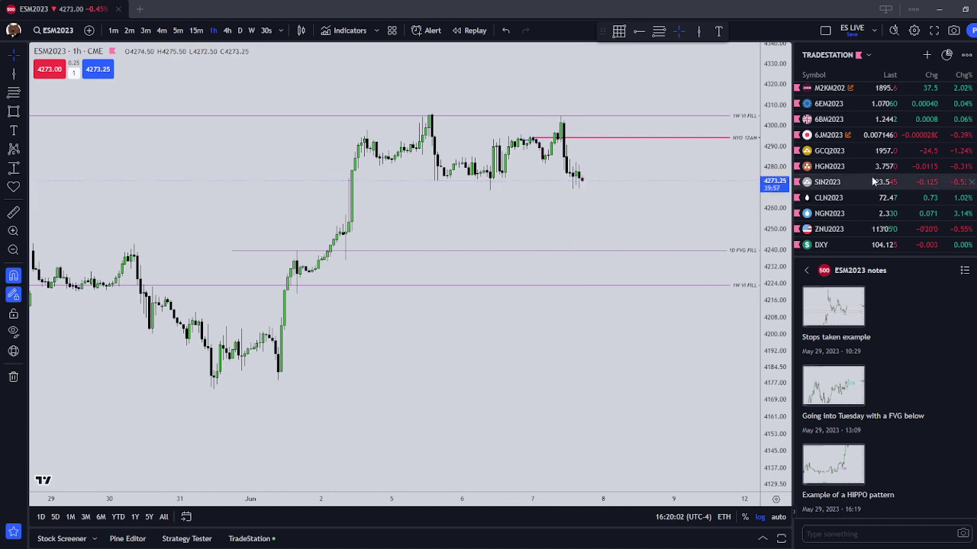
{"action": "scroll", "coordinate": [917, 90], "scroll_direction": "up", "scroll_amount": 3}
{"action": "scroll", "coordinate": [726, 206], "scroll_direction": "down", "scroll_amount": 2}
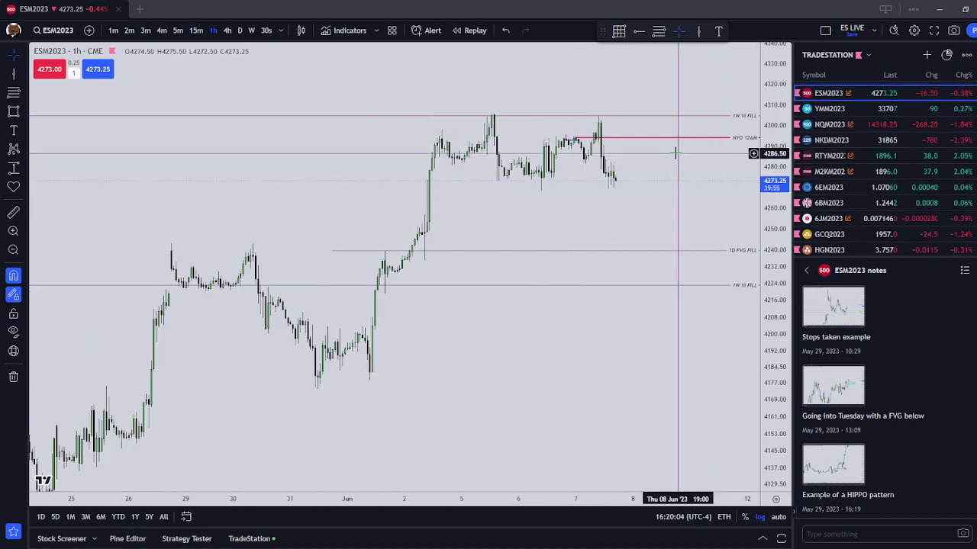
{"action": "scroll", "coordinate": [634, 251], "scroll_direction": "up", "scroll_amount": 5}
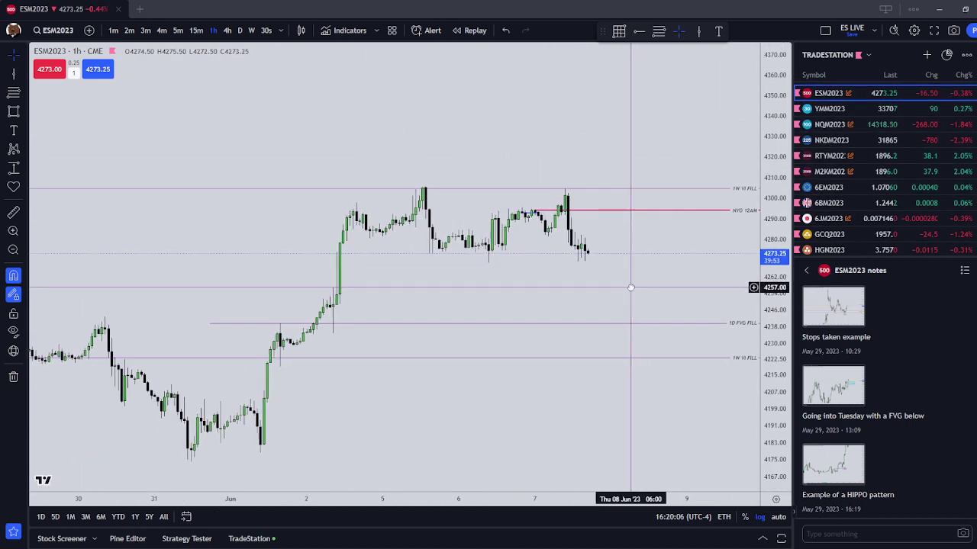
{"action": "left_click_drag", "start_coordinate": [774, 283], "coordinate": [775, 149]}
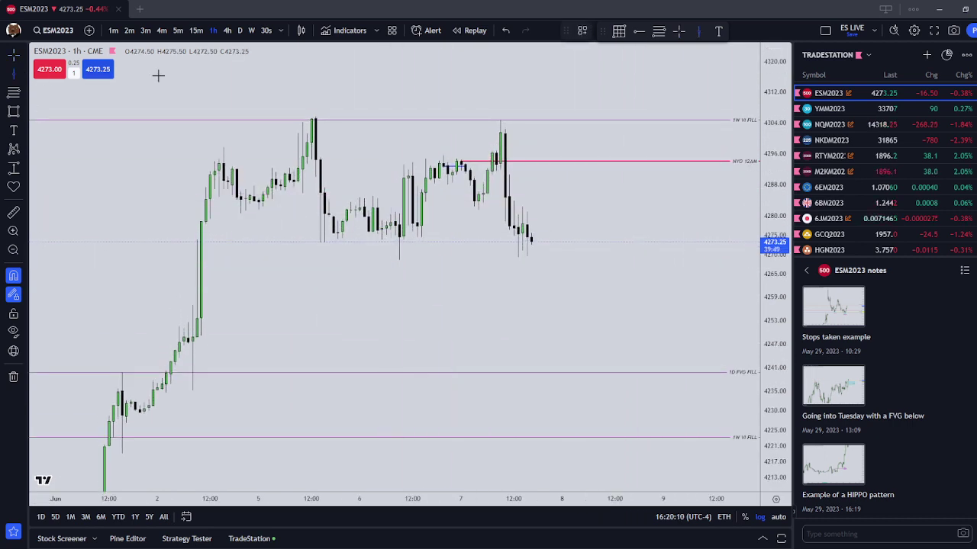
- Place a vertical line at Wed 07 Jun '23 00:00 on the 1-hour chart
{"action": "left_click", "coordinate": [460, 260]}
{"action": "left_click", "coordinate": [525, 282]}
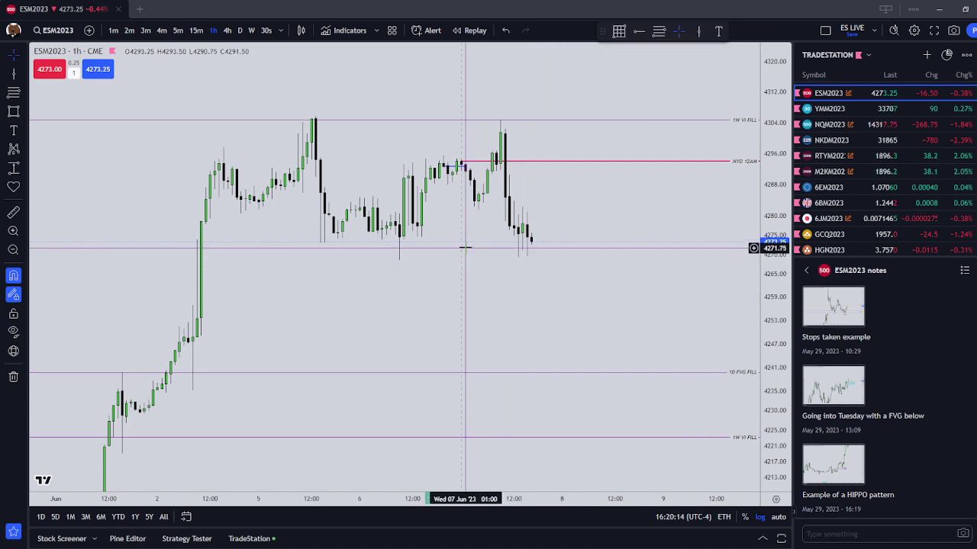
{"action": "left_click_drag", "start_coordinate": [691, 112], "coordinate": [713, 96]}
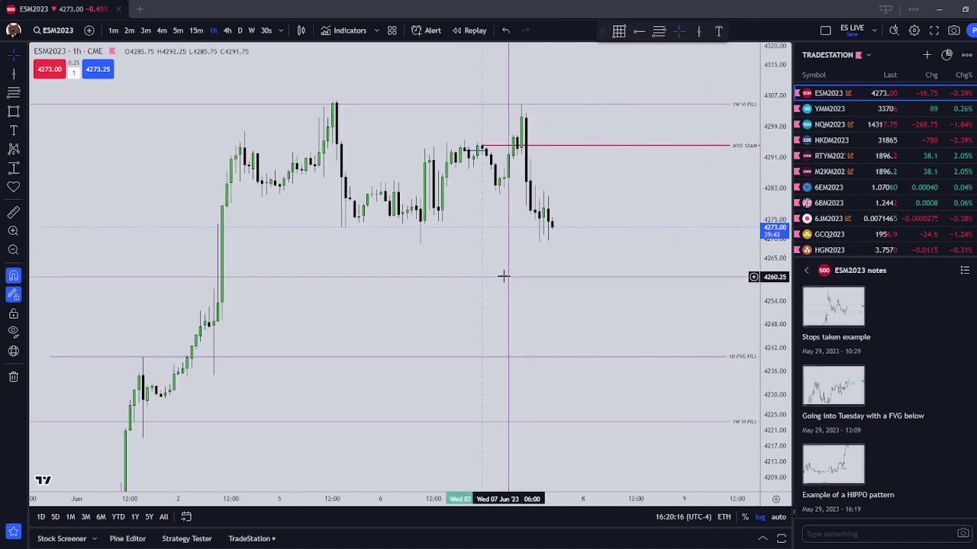
{"action": "left_click", "coordinate": [481, 268]}
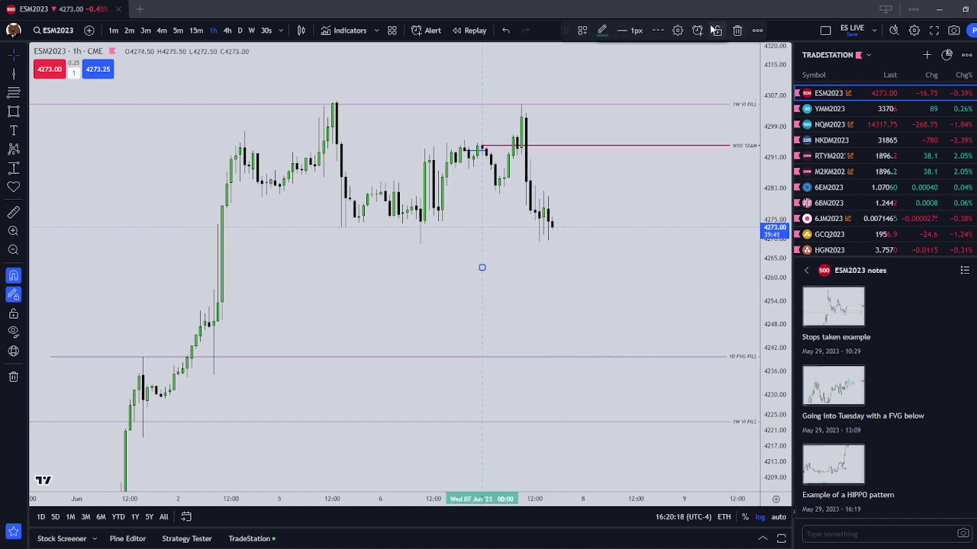
{"action": "left_click", "coordinate": [676, 241]}
- Switch the ESM2023 chart to the 15-minute interval
{"action": "scroll", "coordinate": [535, 278], "scroll_direction": "up", "scroll_amount": 1}
{"action": "left_click_drag", "start_coordinate": [584, 279], "coordinate": [711, 330]}
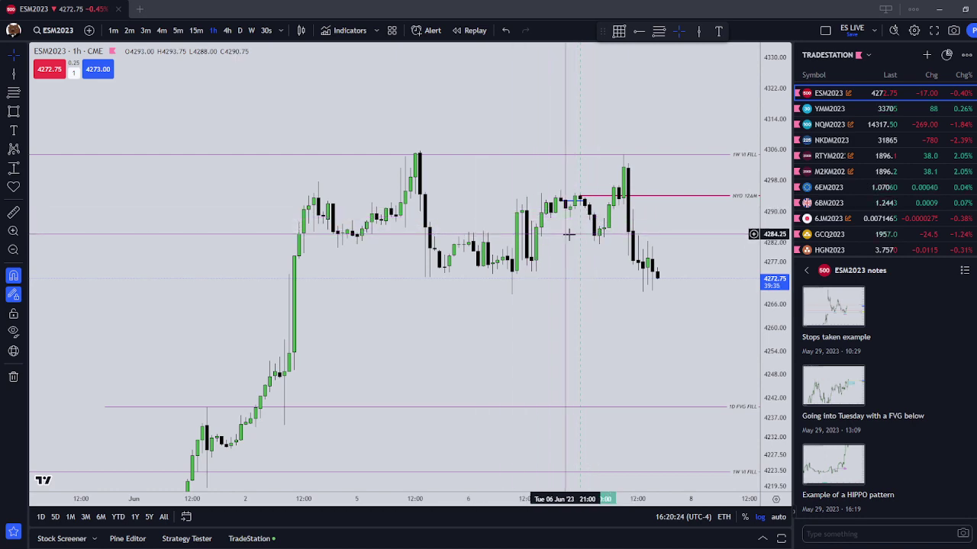
{"action": "left_click_drag", "start_coordinate": [679, 245], "coordinate": [618, 285]}
{"action": "scroll", "coordinate": [619, 286], "scroll_direction": "up", "scroll_amount": 2}
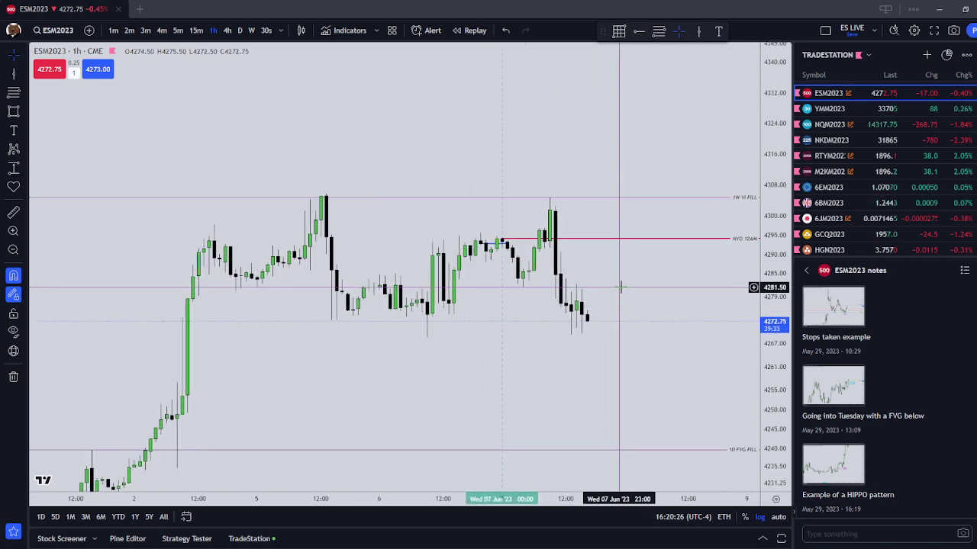
{"action": "left_click_drag", "start_coordinate": [779, 339], "coordinate": [786, 191]}
{"action": "scroll", "coordinate": [631, 312], "scroll_direction": "up", "scroll_amount": 2}
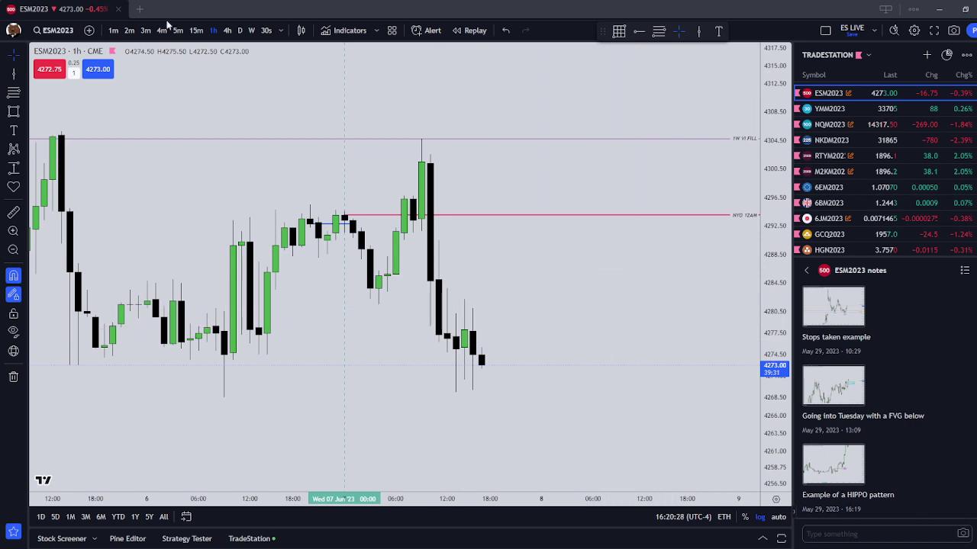
{"action": "left_click", "coordinate": [195, 30]}
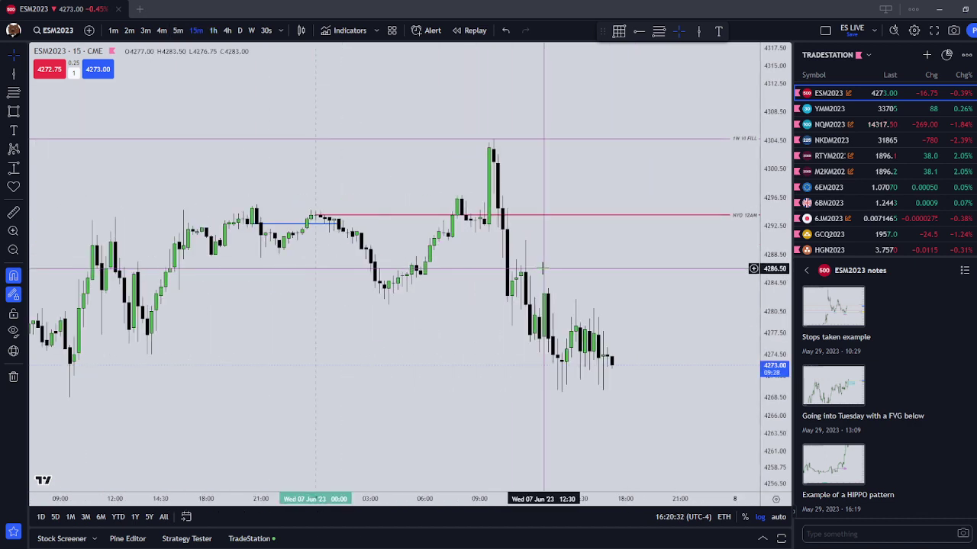
- Examine the 15-minute price action around the NYO 12AM line on 7 June, including the overnight decline
{"action": "scroll", "coordinate": [543, 268], "scroll_direction": "down", "scroll_amount": 2}
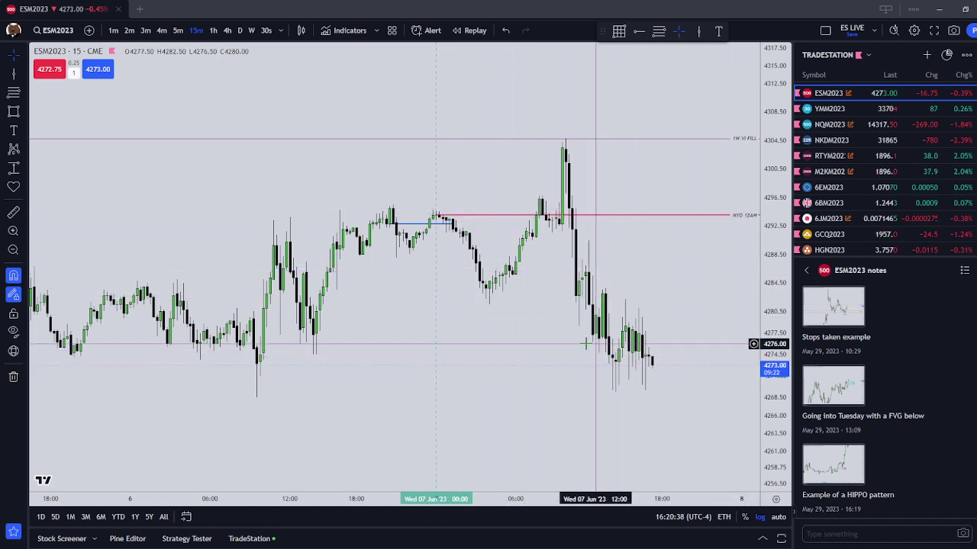
{"action": "scroll", "coordinate": [712, 370], "scroll_direction": "up", "scroll_amount": 1}
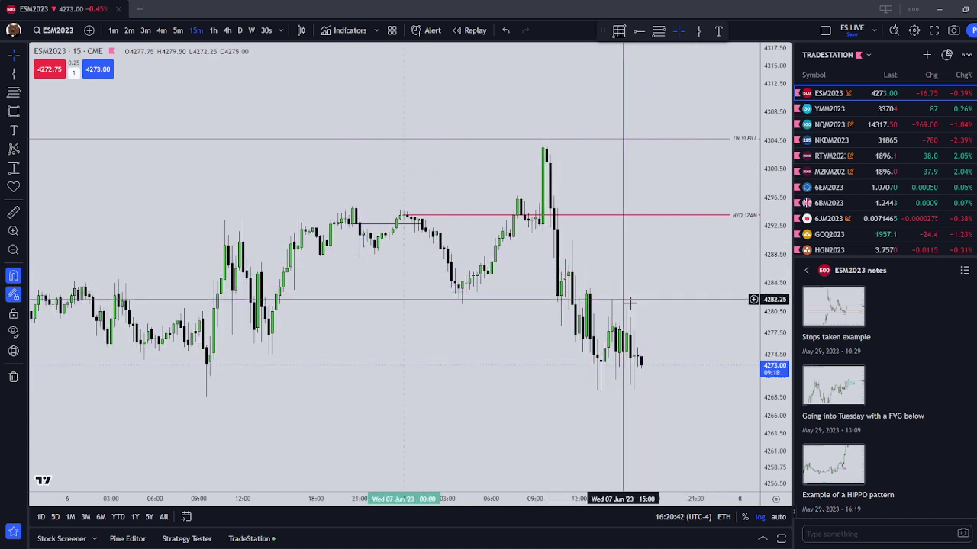
{"action": "left_click_drag", "start_coordinate": [650, 313], "coordinate": [777, 171]}
{"action": "scroll", "coordinate": [751, 301], "scroll_direction": "up", "scroll_amount": 4}
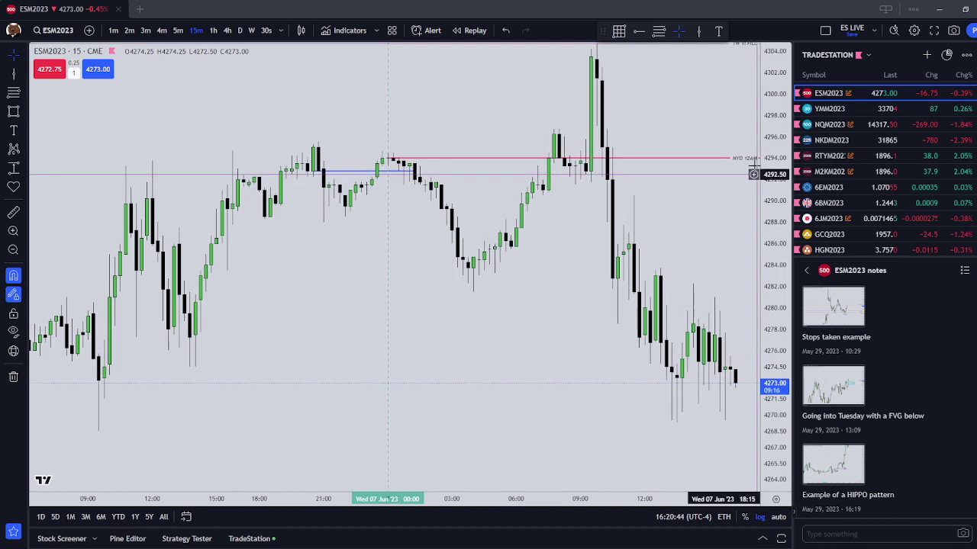
{"action": "left_click_drag", "start_coordinate": [430, 270], "coordinate": [433, 323]}
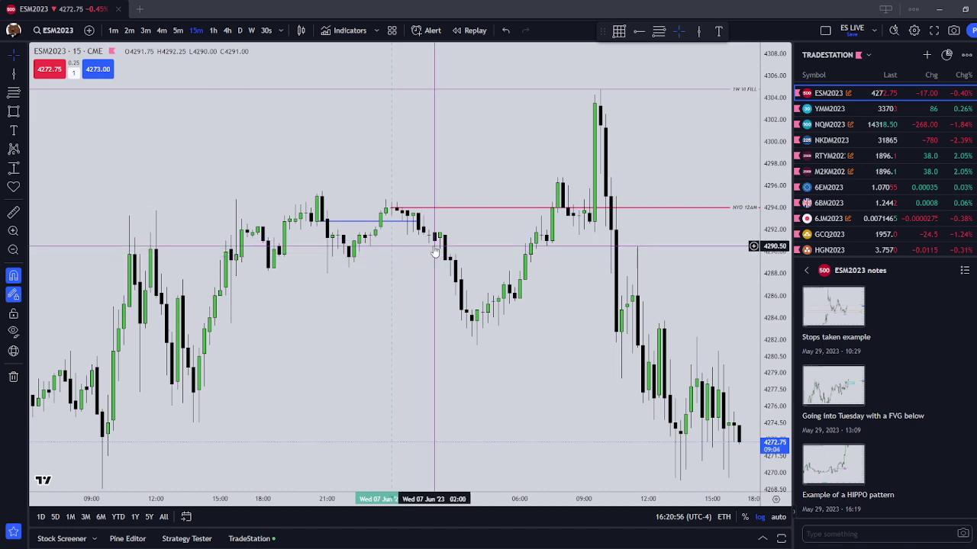
{"action": "left_click_drag", "start_coordinate": [765, 361], "coordinate": [767, 183]}
{"action": "scroll", "coordinate": [514, 218], "scroll_direction": "up", "scroll_amount": 2}
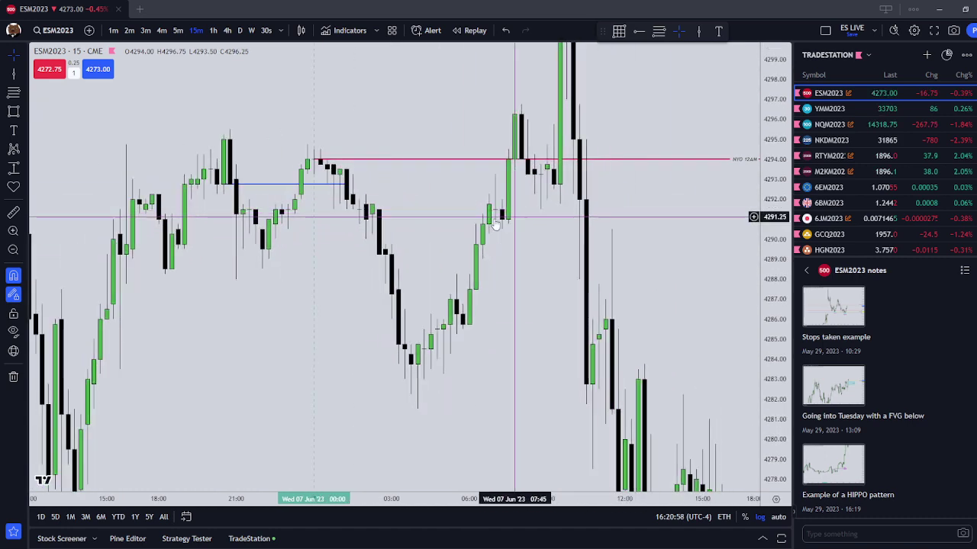
{"action": "left_click_drag", "start_coordinate": [413, 225], "coordinate": [578, 257]}
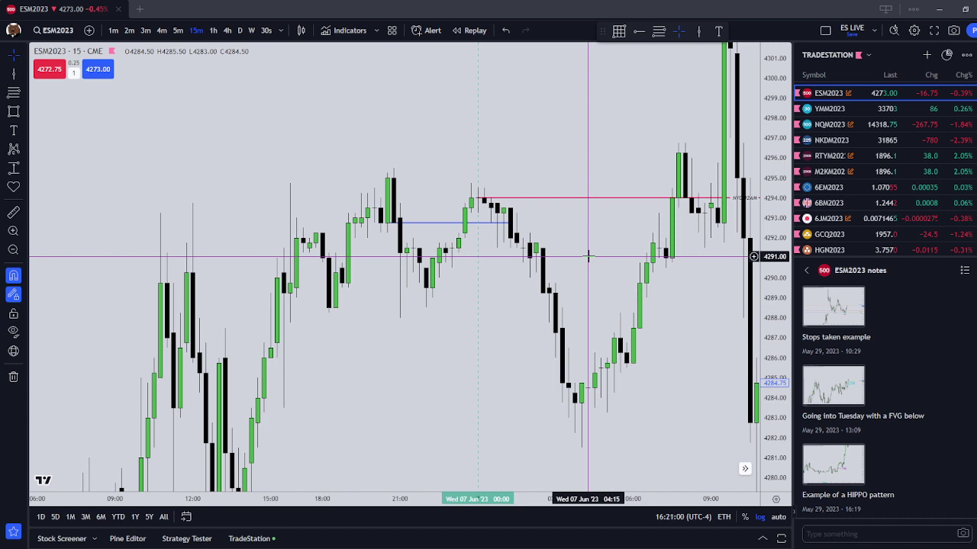
{"action": "scroll", "coordinate": [589, 257], "scroll_direction": "up", "scroll_amount": 2}
{"action": "scroll", "coordinate": [591, 257], "scroll_direction": "up", "scroll_amount": 1}
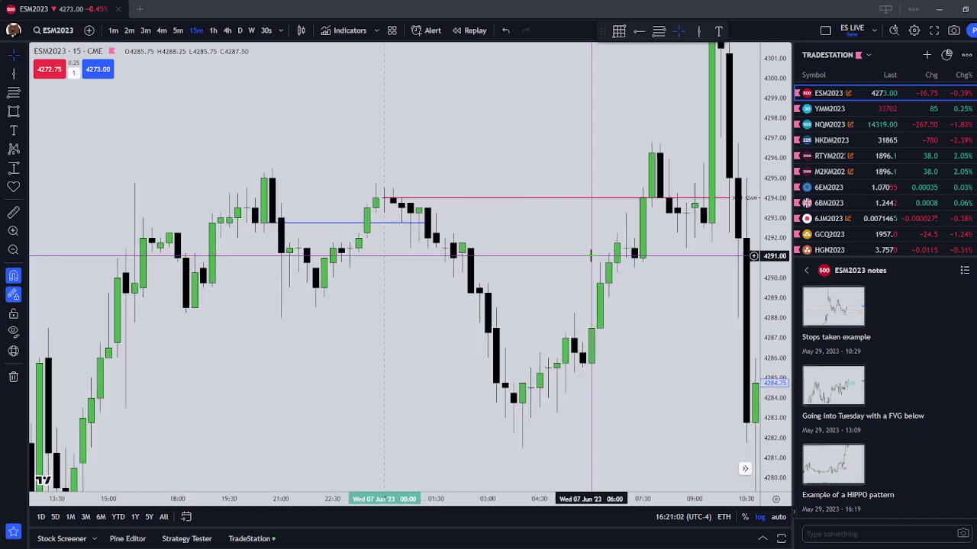
{"action": "scroll", "coordinate": [557, 275], "scroll_direction": "up", "scroll_amount": 1}
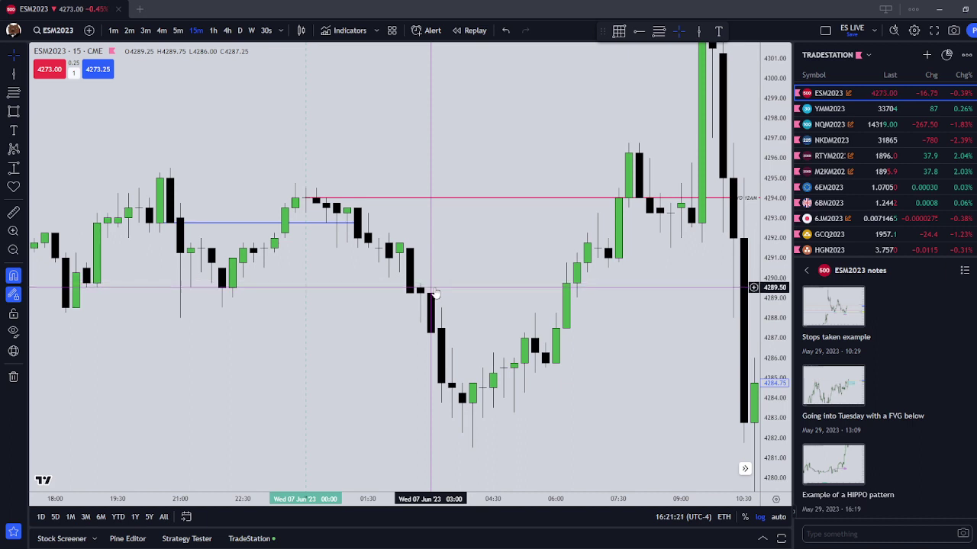
- Draw a small rectangle over the price gap at about 4290.00, from about 02:15 to 03:30 on 7 June
{"action": "left_click", "coordinate": [12, 114]}
{"action": "mouse_move", "coordinate": [398, 278]}
{"action": "left_mouse_down"}
{"action": "mouse_move", "coordinate": [460, 280]}
{"action": "mouse_move", "coordinate": [451, 282]}
{"action": "left_mouse_up"}
{"action": "left_click", "coordinate": [451, 283]}
{"action": "left_click", "coordinate": [460, 251]}
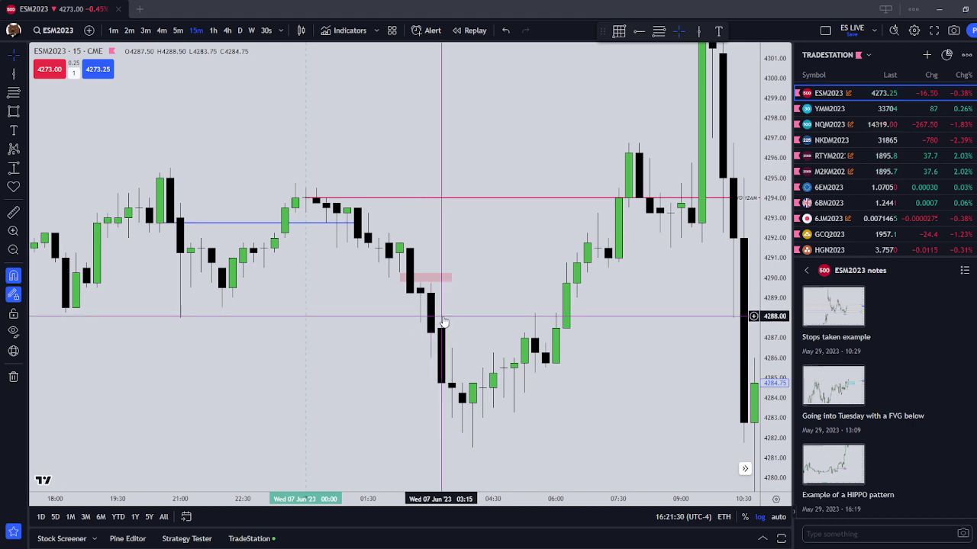
- Examine the 7 June rise from the overnight low to the 1W VI FILL line and compare it with the 5 June high
{"action": "scroll", "coordinate": [461, 336], "scroll_direction": "down", "scroll_amount": 3}
{"action": "left_click_drag", "start_coordinate": [532, 274], "coordinate": [468, 281]}
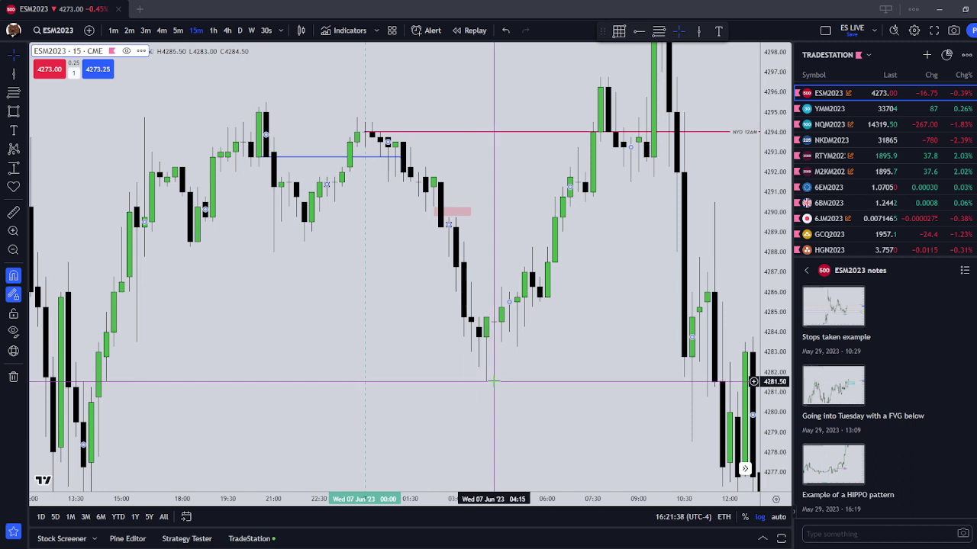
{"action": "scroll", "coordinate": [555, 378], "scroll_direction": "down", "scroll_amount": 3}
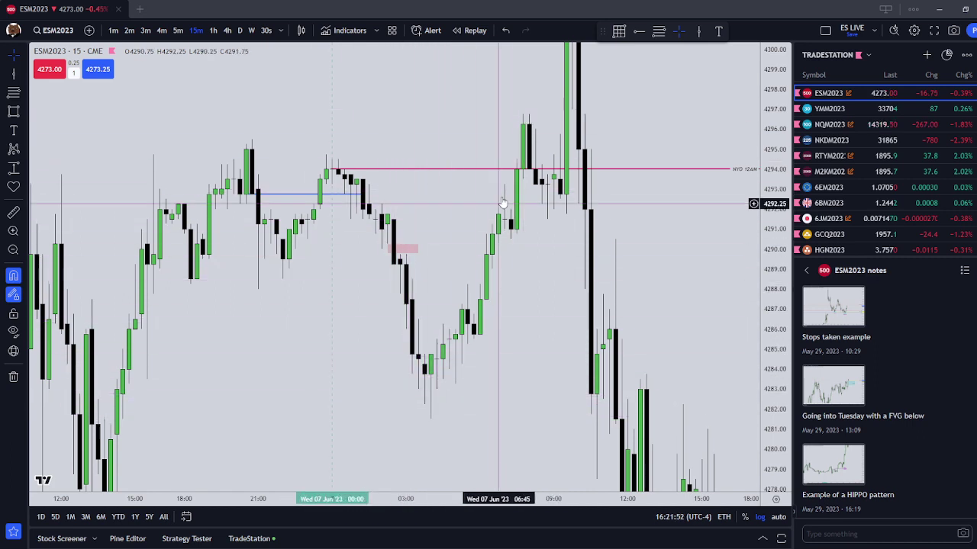
{"action": "scroll", "coordinate": [507, 126], "scroll_direction": "down", "scroll_amount": 1}
{"action": "left_click_drag", "start_coordinate": [505, 122], "coordinate": [440, 190]}
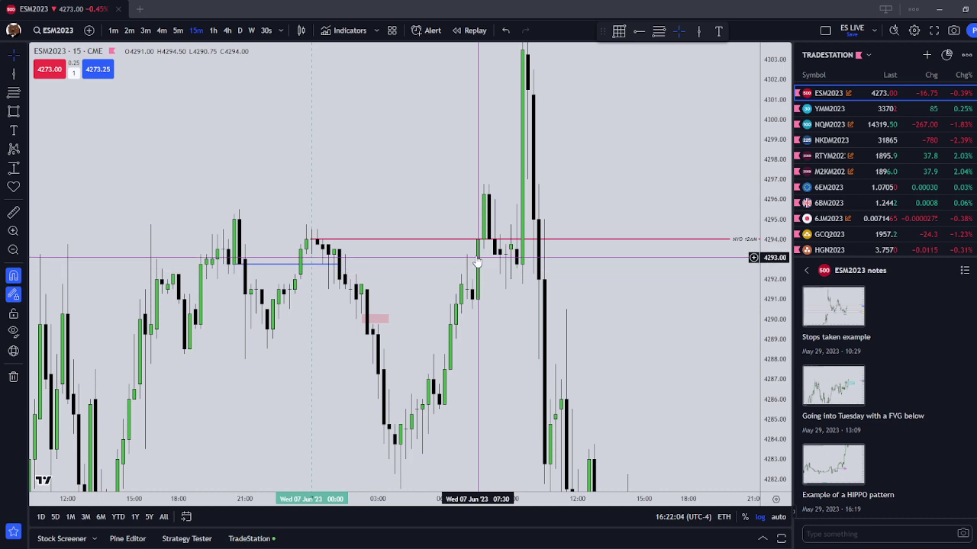
{"action": "left_click_drag", "start_coordinate": [517, 295], "coordinate": [494, 366]}
{"action": "scroll", "coordinate": [496, 365], "scroll_direction": "down", "scroll_amount": 2}
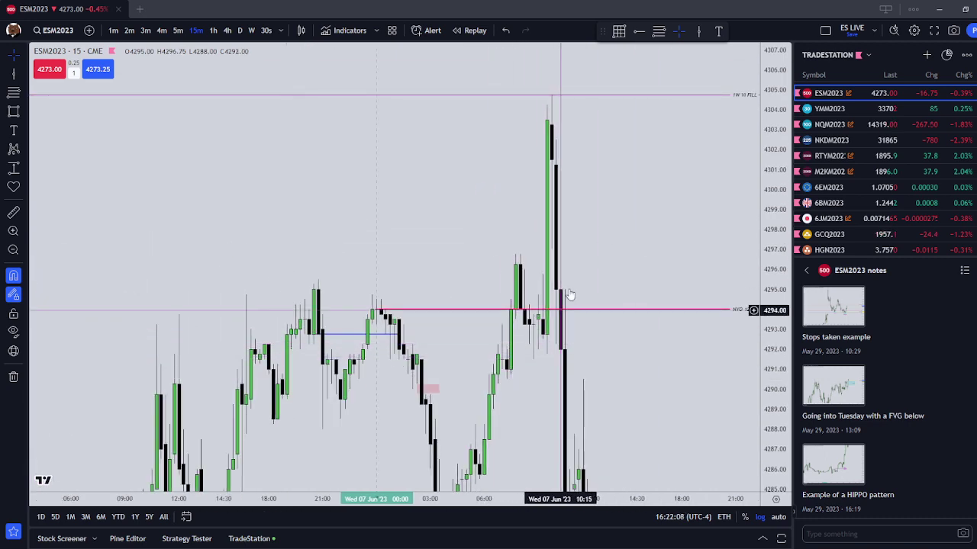
{"action": "scroll", "coordinate": [645, 244], "scroll_direction": "down", "scroll_amount": 3}
{"action": "left_click_drag", "start_coordinate": [765, 241], "coordinate": [634, 349]}
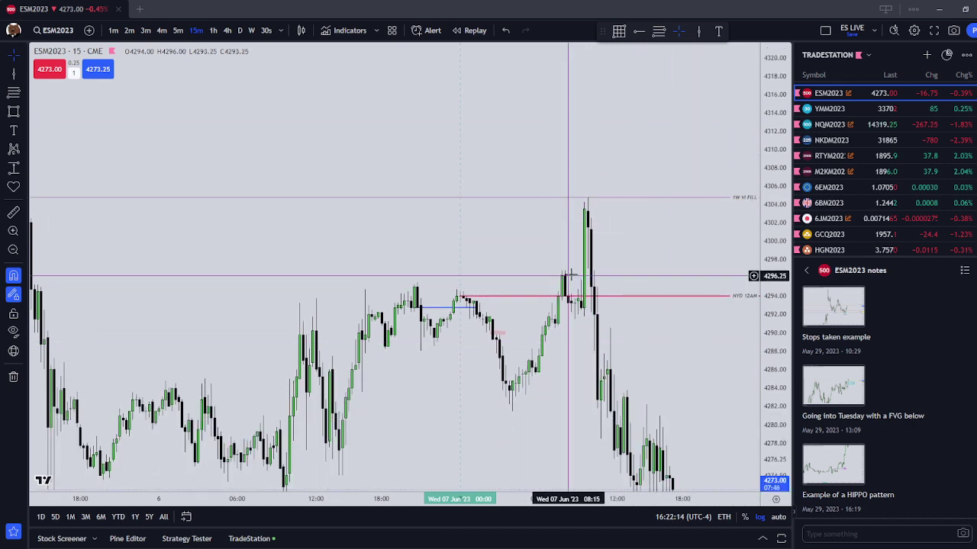
{"action": "scroll", "coordinate": [587, 198], "scroll_direction": "down", "scroll_amount": 2}
{"action": "scroll", "coordinate": [549, 273], "scroll_direction": "down", "scroll_amount": 2}
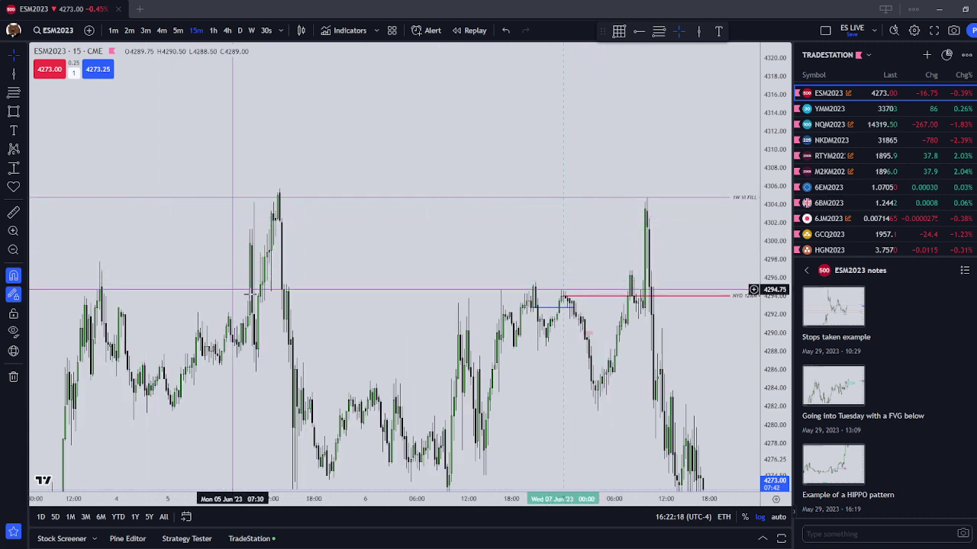
- Turn off magnet mode and draw a nearly horizontal arrow at about 4301 from 7 June 13:45 back to the 5 June decline
{"action": "scroll", "coordinate": [231, 293], "scroll_direction": "up", "scroll_amount": 2}
{"action": "left_click", "coordinate": [23, 74]}
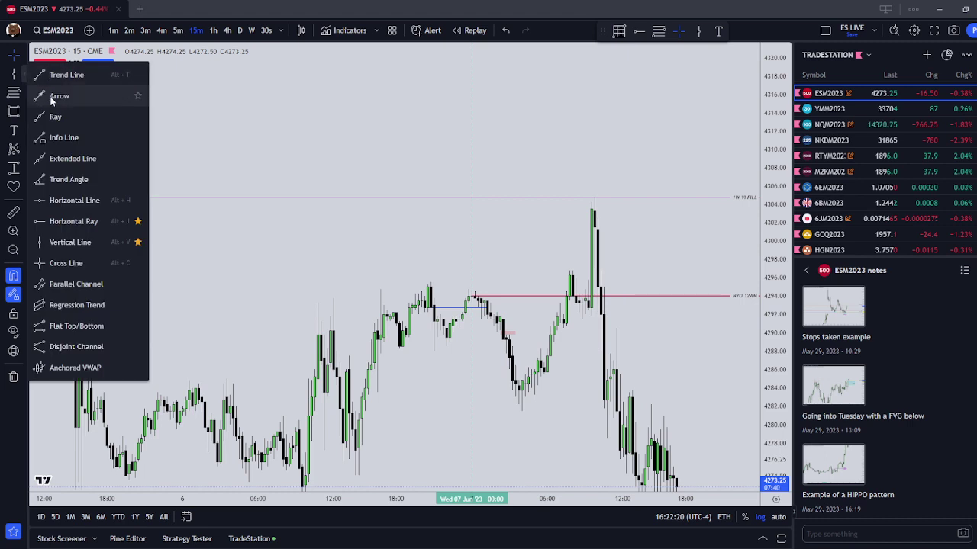
{"action": "left_click", "coordinate": [74, 200]}
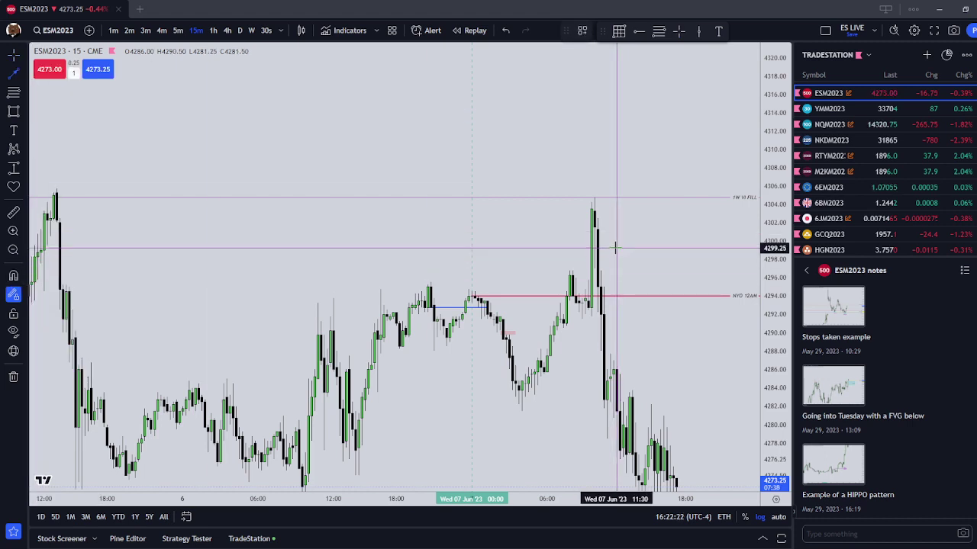
{"action": "scroll", "coordinate": [648, 245], "scroll_direction": "down", "scroll_amount": 1}
{"action": "left_click", "coordinate": [656, 231]}
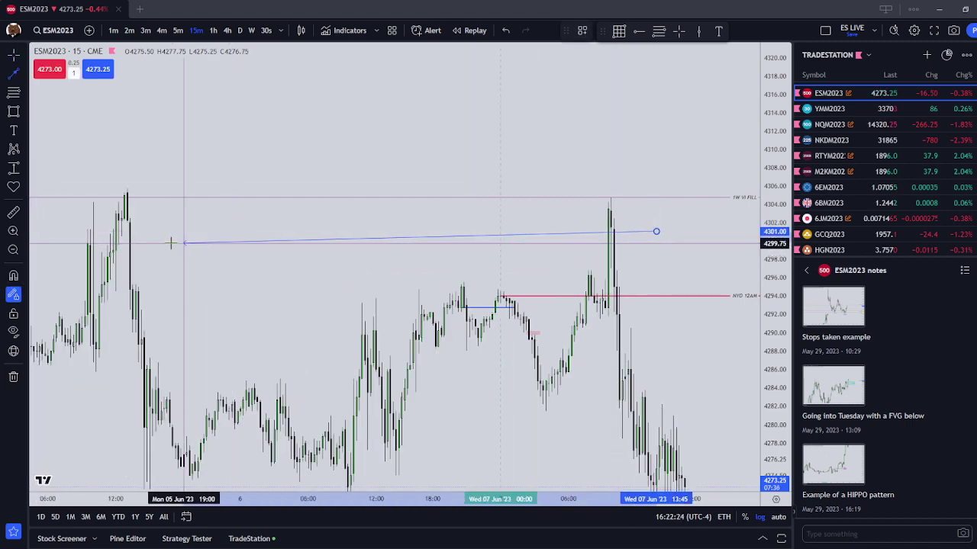
{"action": "left_click", "coordinate": [136, 232]}
{"action": "left_click_drag", "start_coordinate": [161, 219], "coordinate": [176, 220]}
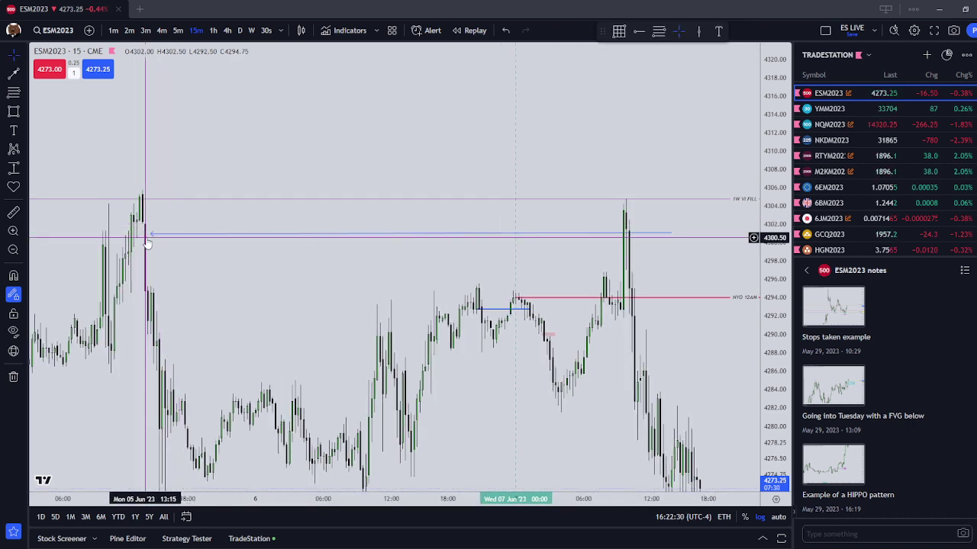
- Reposition both ends of the blue arrow to make it horizontal at about 4303.25, from the 7 June high back to the 5 June decline
{"action": "scroll", "coordinate": [592, 237], "scroll_direction": "up", "scroll_amount": 2}
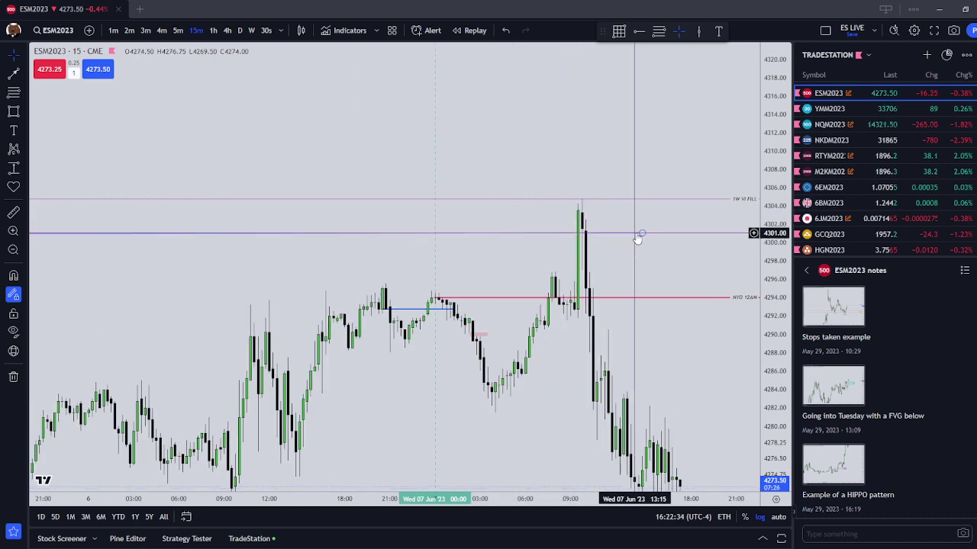
{"action": "left_click_drag", "start_coordinate": [641, 233], "coordinate": [567, 213]}
{"action": "scroll", "coordinate": [552, 225], "scroll_direction": "down", "scroll_amount": 3}
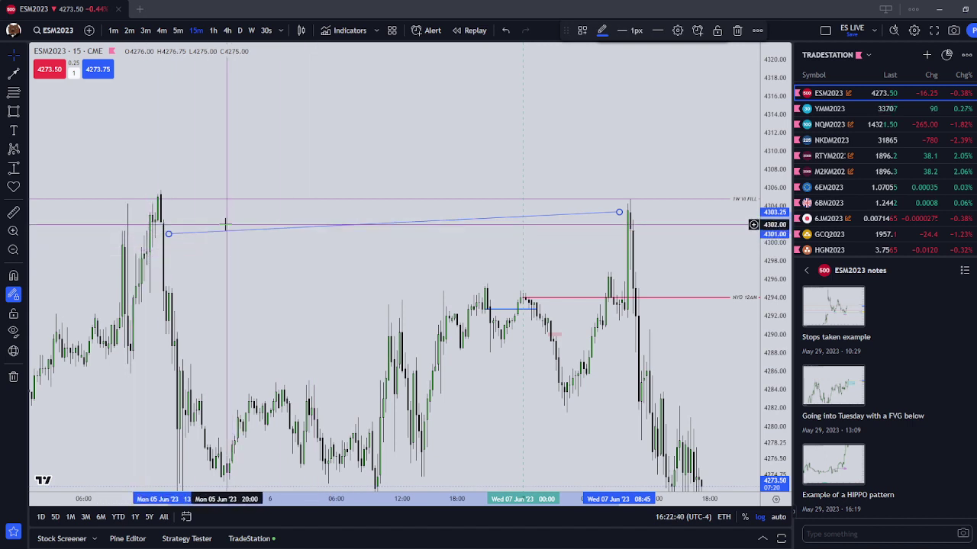
{"action": "left_click", "coordinate": [210, 208]}
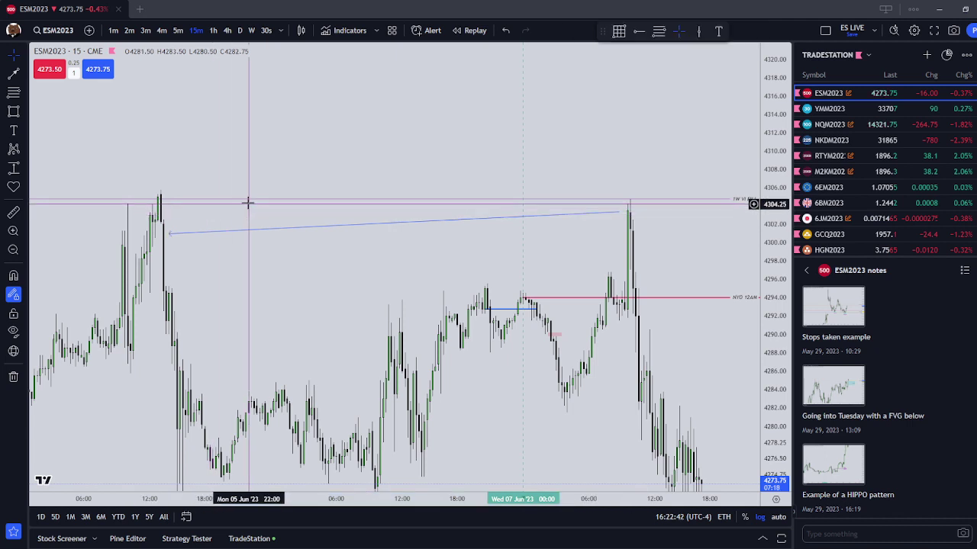
{"action": "left_click_drag", "start_coordinate": [169, 233], "coordinate": [167, 208]}
{"action": "left_click", "coordinate": [620, 219]}
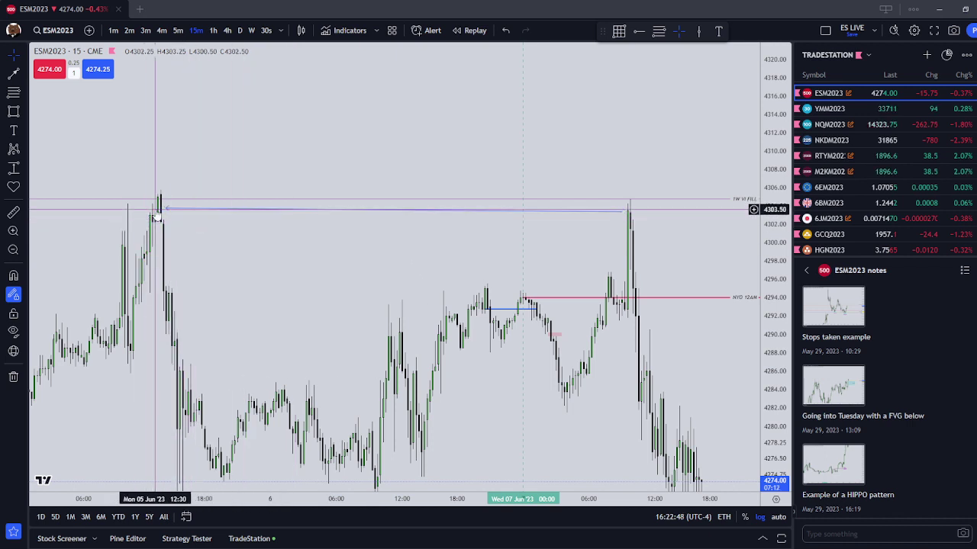
{"action": "left_click_drag", "start_coordinate": [164, 211], "coordinate": [172, 211]}
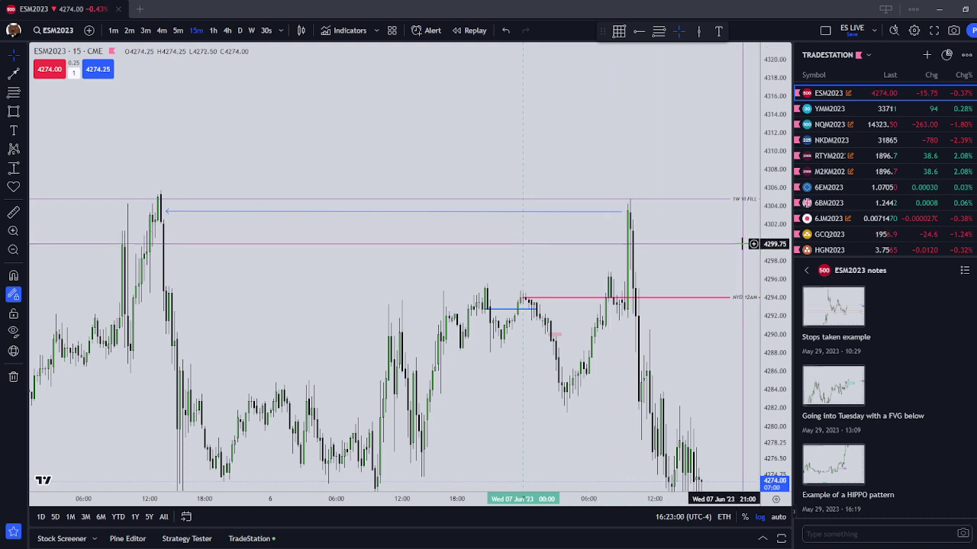
- Examine the 7 June price action around the NYO 12AM line and the blue arrow on an enlarged price scale
{"action": "left_click_drag", "start_coordinate": [595, 244], "coordinate": [545, 210]}
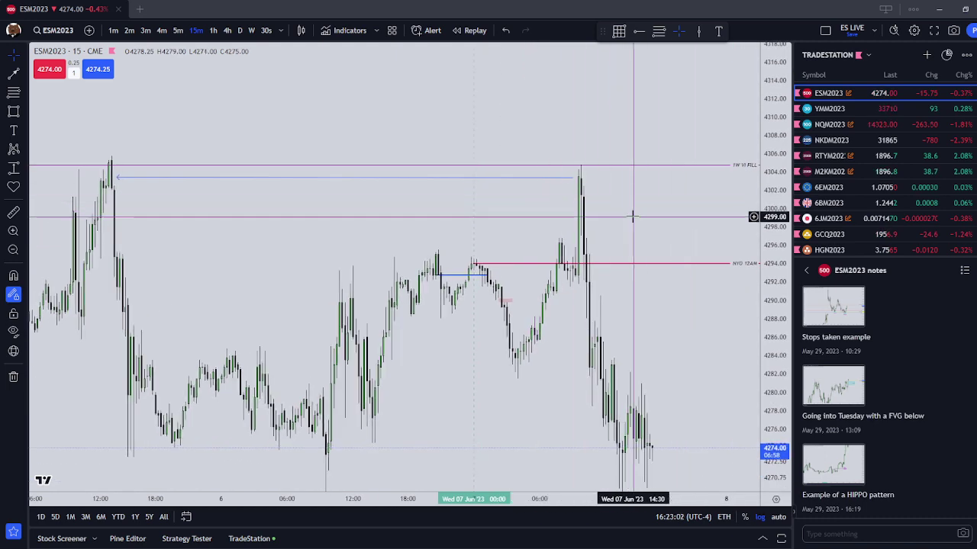
{"action": "scroll", "coordinate": [618, 237], "scroll_direction": "up", "scroll_amount": 3}
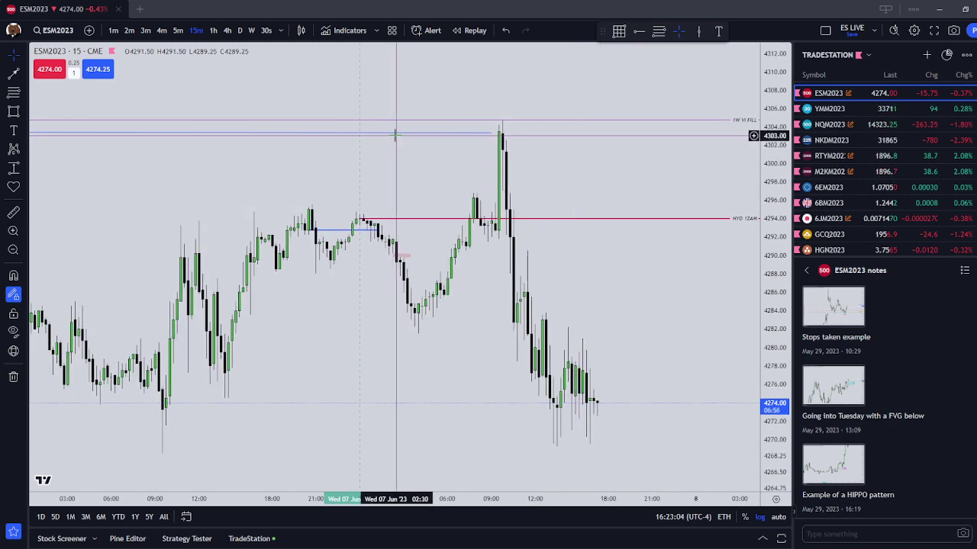
{"action": "left_click_drag", "start_coordinate": [404, 158], "coordinate": [433, 197]}
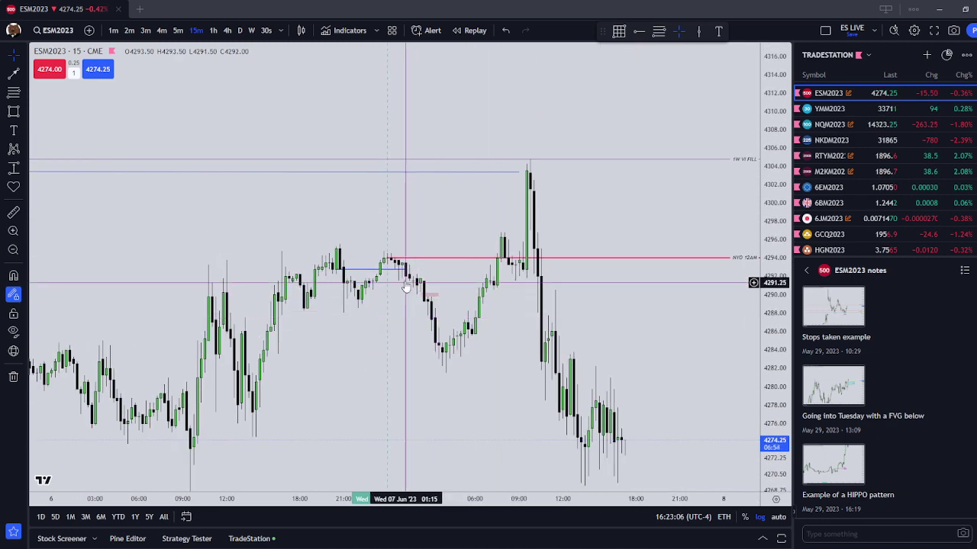
{"action": "scroll", "coordinate": [461, 249], "scroll_direction": "up", "scroll_amount": 1}
{"action": "left_click_drag", "start_coordinate": [519, 303], "coordinate": [551, 303]}
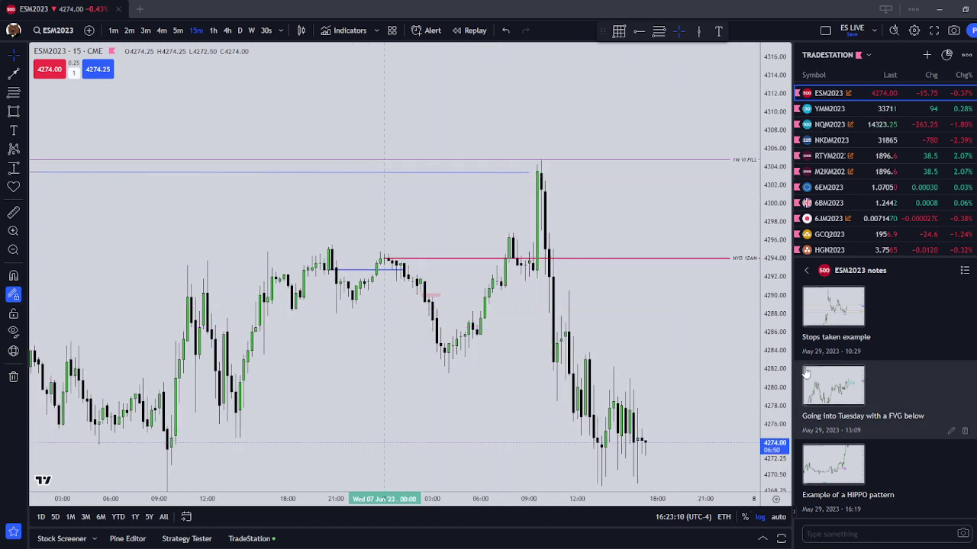
{"action": "left_click_drag", "start_coordinate": [777, 372], "coordinate": [776, 264]}
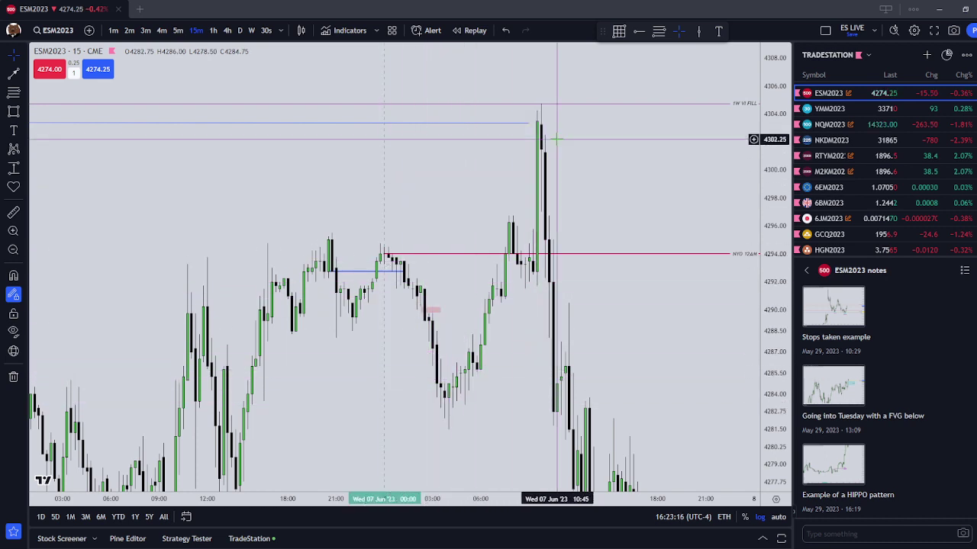
{"action": "left_click_drag", "start_coordinate": [544, 212], "coordinate": [497, 179]}
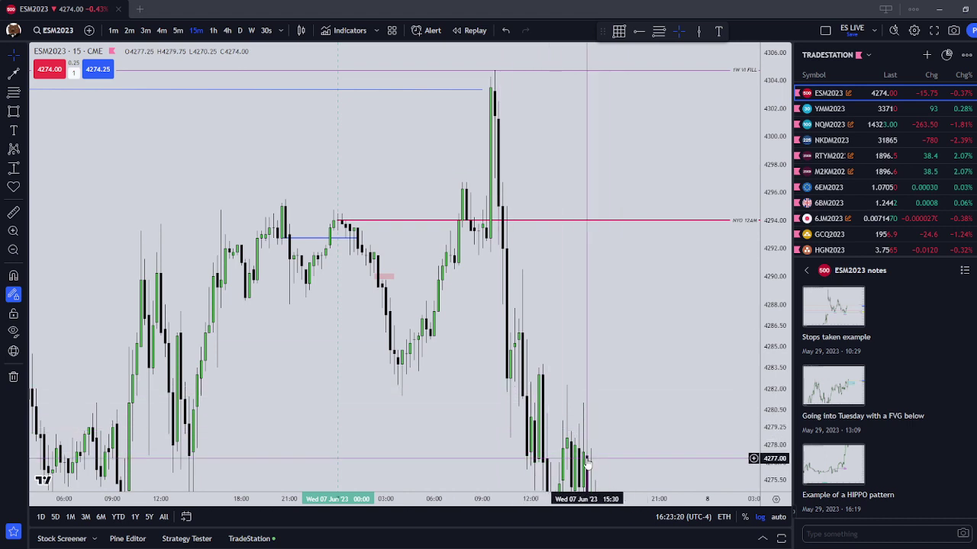
{"action": "left_click_drag", "start_coordinate": [334, 228], "coordinate": [339, 235]}
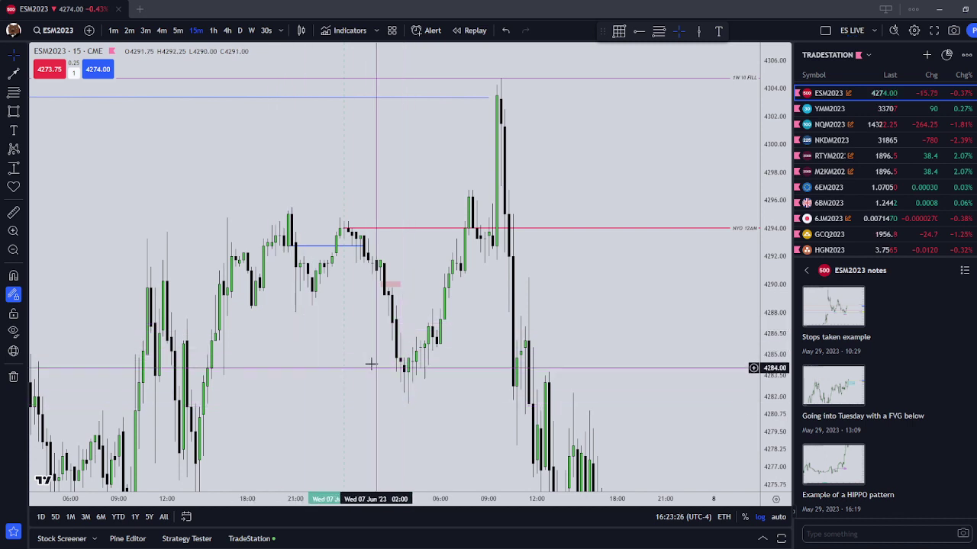
- Compare the 7 June morning high with the 5 June high and examine the decline into the afternoon lows
{"action": "scroll", "coordinate": [534, 203], "scroll_direction": "down", "scroll_amount": 2}
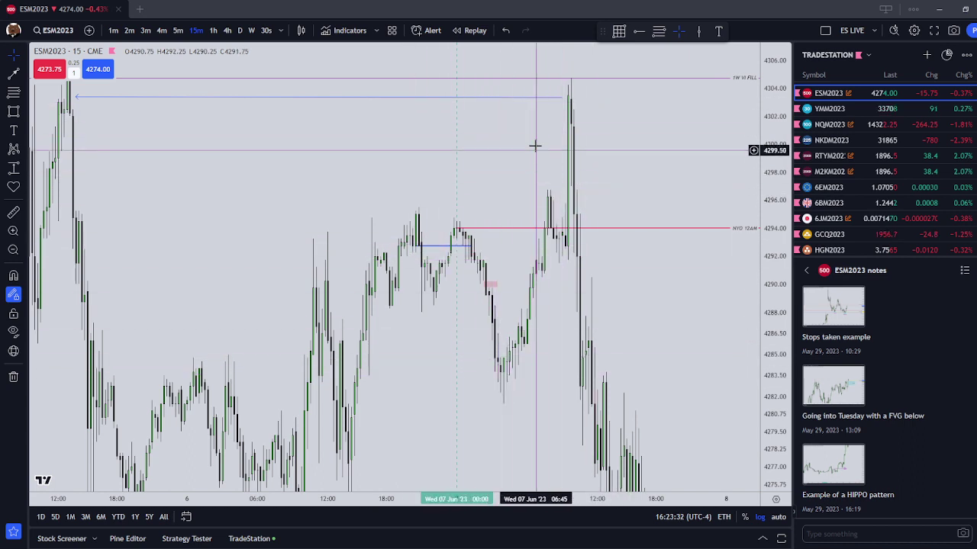
{"action": "left_click_drag", "start_coordinate": [584, 182], "coordinate": [557, 168]}
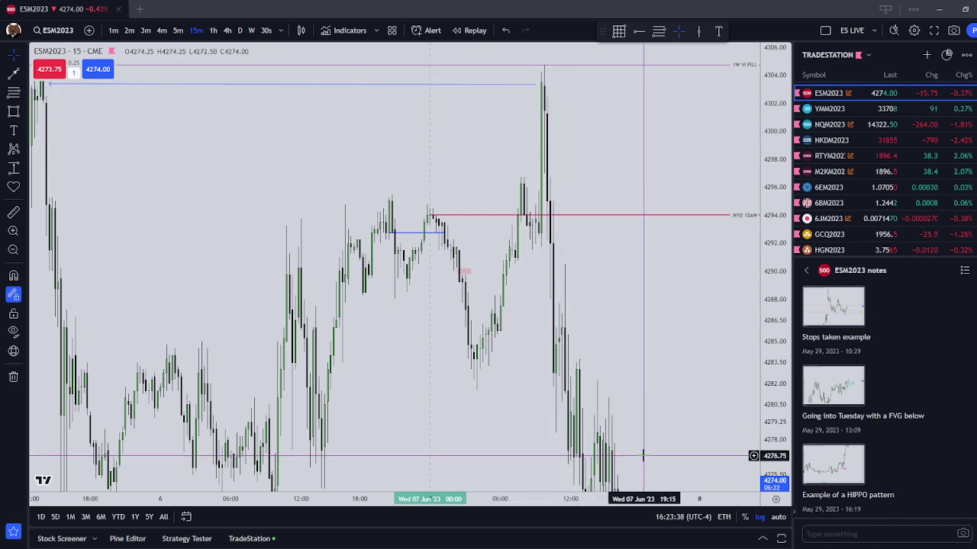
{"action": "scroll", "coordinate": [603, 420], "scroll_direction": "up", "scroll_amount": 1}
{"action": "scroll", "coordinate": [603, 419], "scroll_direction": "up", "scroll_amount": 2}
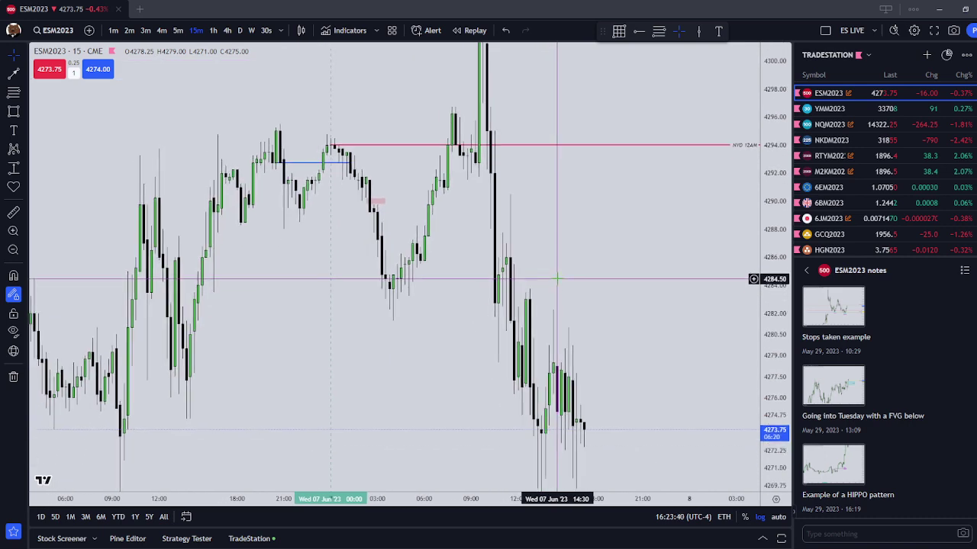
{"action": "scroll", "coordinate": [589, 250], "scroll_direction": "down", "scroll_amount": 1}
{"action": "left_click_drag", "start_coordinate": [595, 258], "coordinate": [617, 320]}
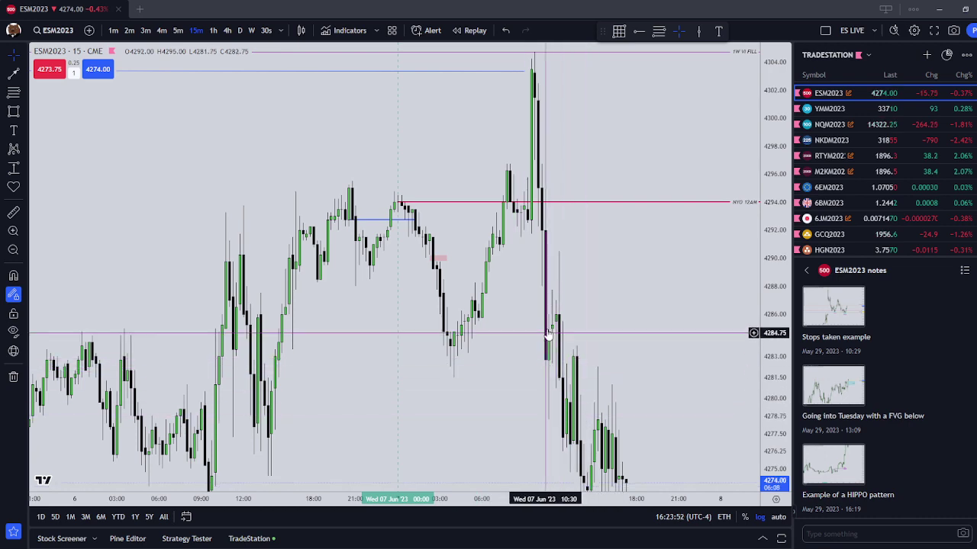
{"action": "left_click_drag", "start_coordinate": [605, 312], "coordinate": [581, 288]}
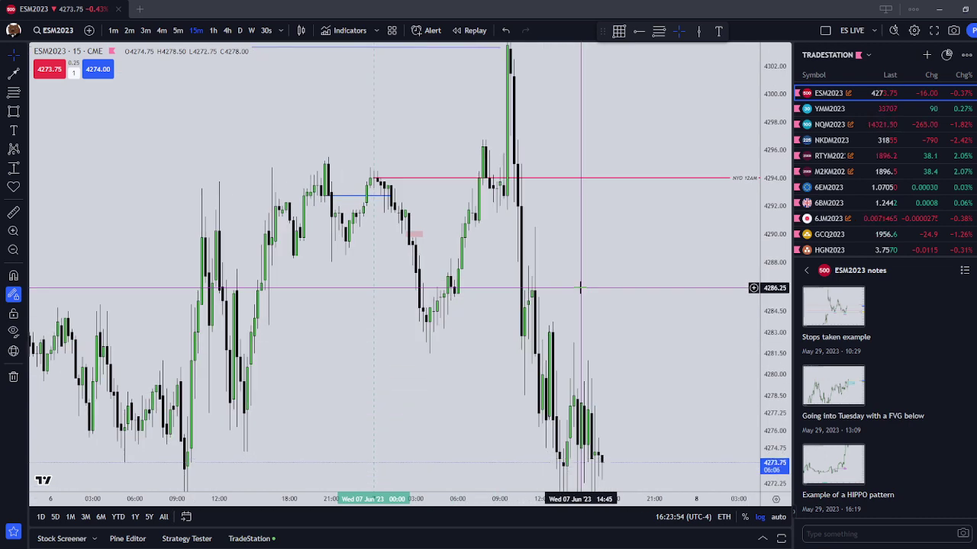
- Switch the chart to YMM2023 and examine its 7 June decline below the NYO 12AM line on an enlarged price scale
{"action": "key", "text": "Down"}
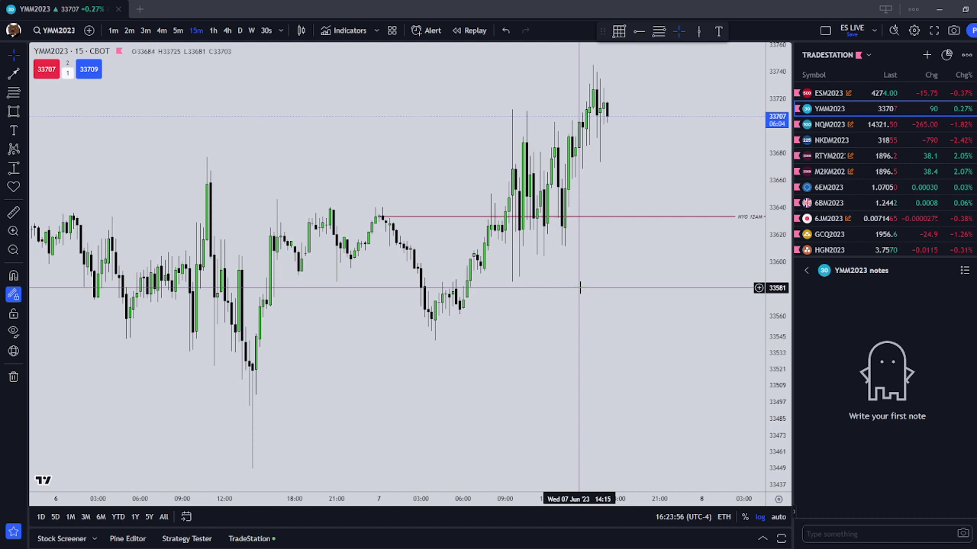
{"action": "scroll", "coordinate": [582, 289], "scroll_direction": "down", "scroll_amount": 2}
{"action": "left_click_drag", "start_coordinate": [604, 308], "coordinate": [573, 359]}
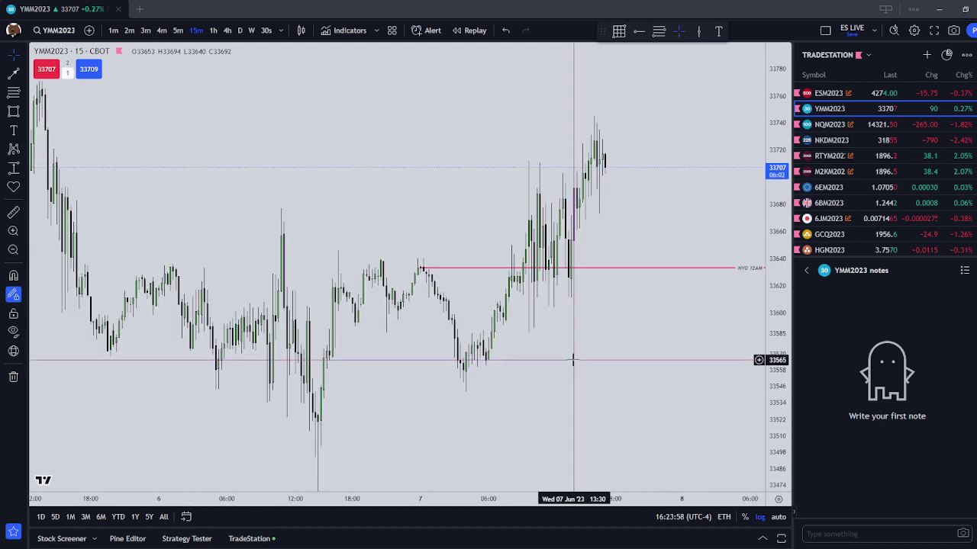
{"action": "scroll", "coordinate": [462, 296], "scroll_direction": "up", "scroll_amount": 2}
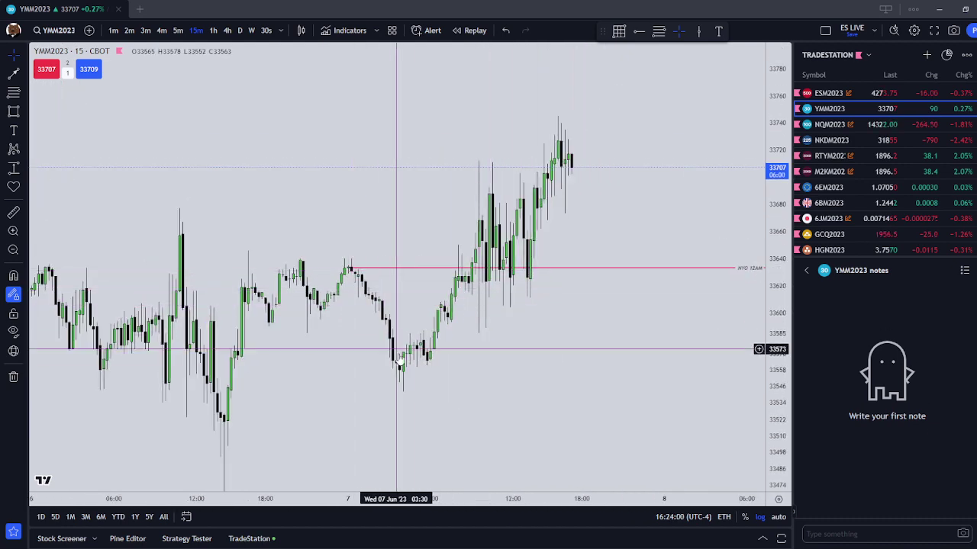
{"action": "scroll", "coordinate": [412, 293], "scroll_direction": "left", "scroll_amount": 3}
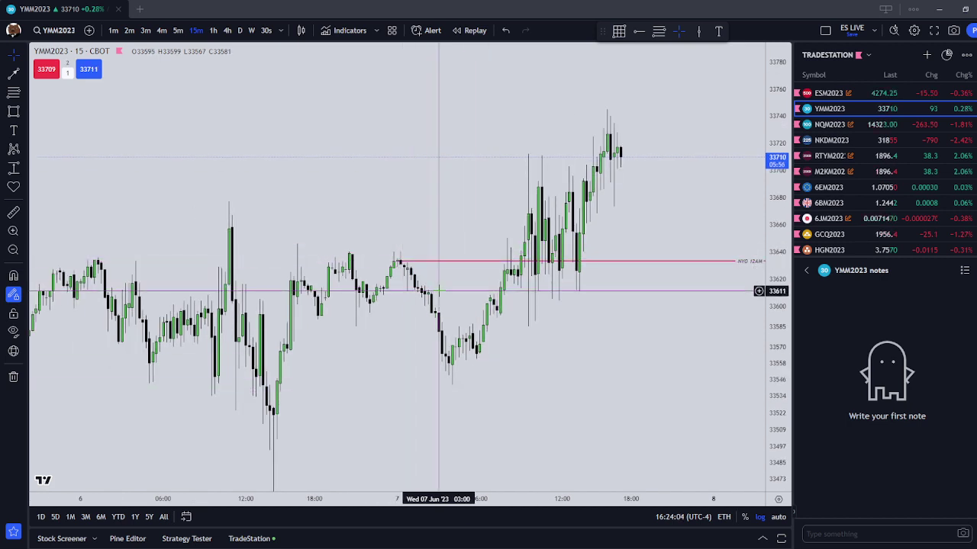
{"action": "left_click_drag", "start_coordinate": [778, 451], "coordinate": [777, 379]}
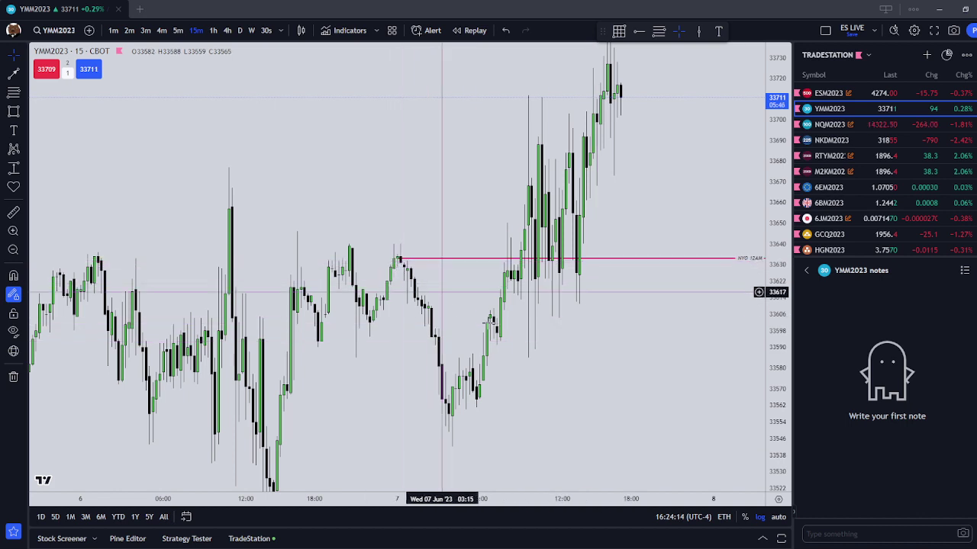
- Enable the price label on the NYO 12AM horizontal ray of the YMM2023 chart
{"action": "left_click", "coordinate": [687, 260]}
{"action": "double_click", "coordinate": [687, 259]}
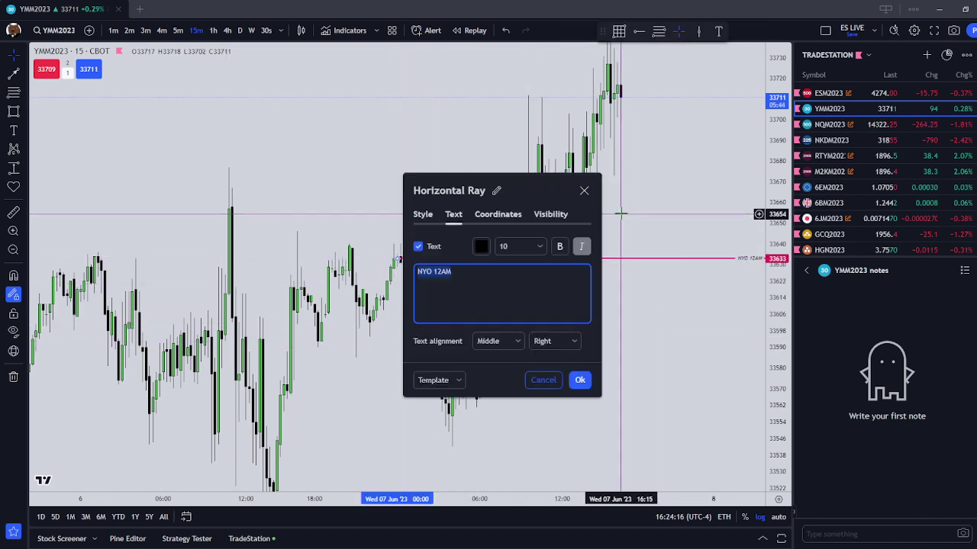
{"action": "left_click", "coordinate": [579, 379]}
{"action": "double_click", "coordinate": [671, 259]}
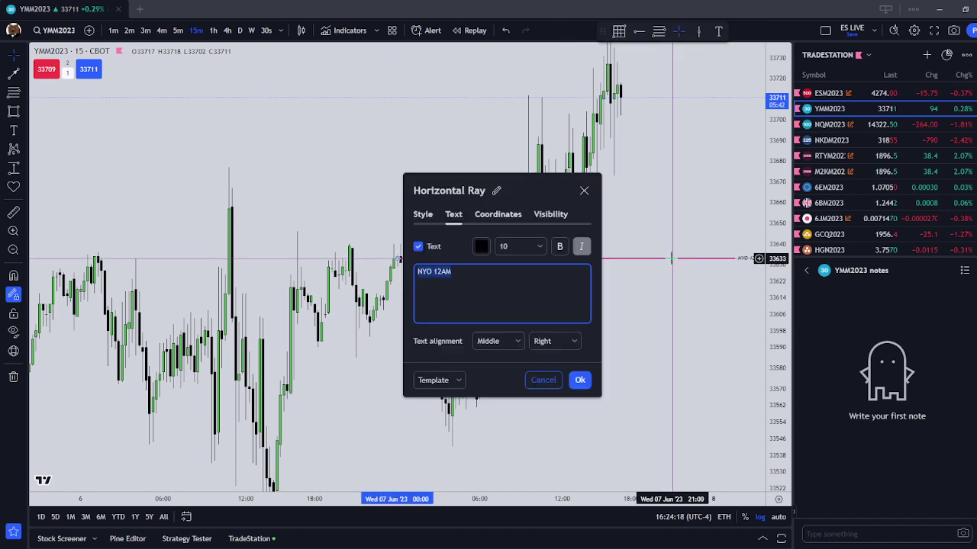
{"action": "left_click", "coordinate": [421, 216]}
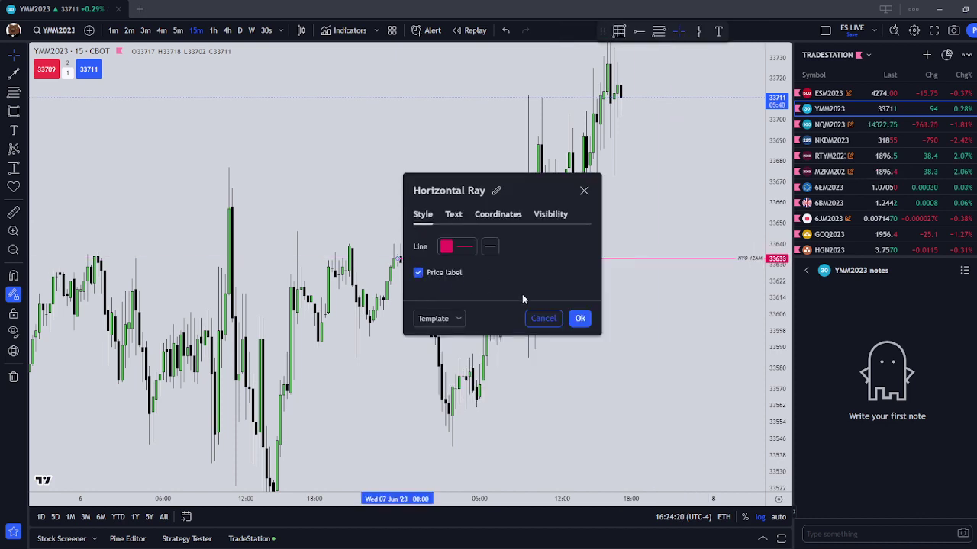
{"action": "left_click", "coordinate": [579, 318]}
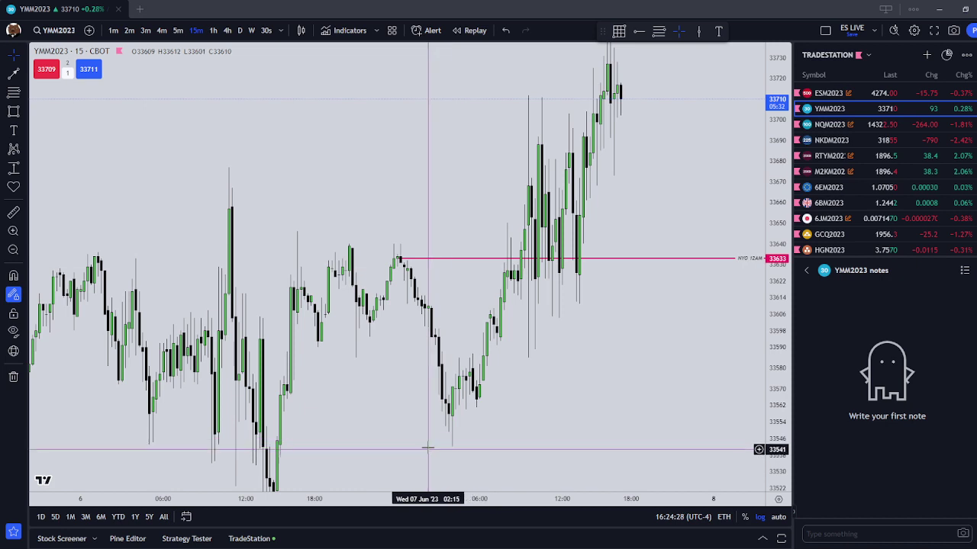
- Draw an arrow from about 33557 at the overnight 7 June low back to about 33553 at 6 June 14:45
{"action": "left_click_drag", "start_coordinate": [427, 450], "coordinate": [435, 316]}
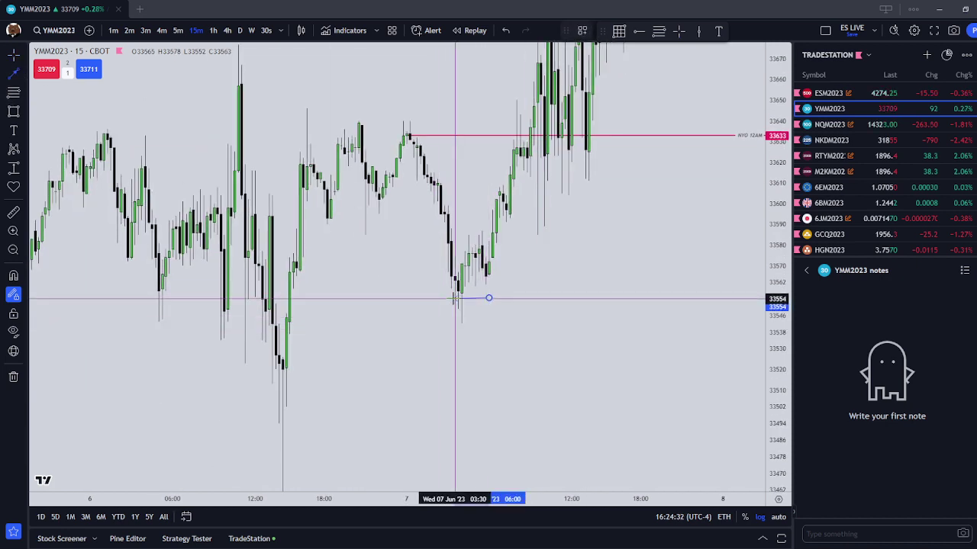
{"action": "left_click", "coordinate": [294, 302]}
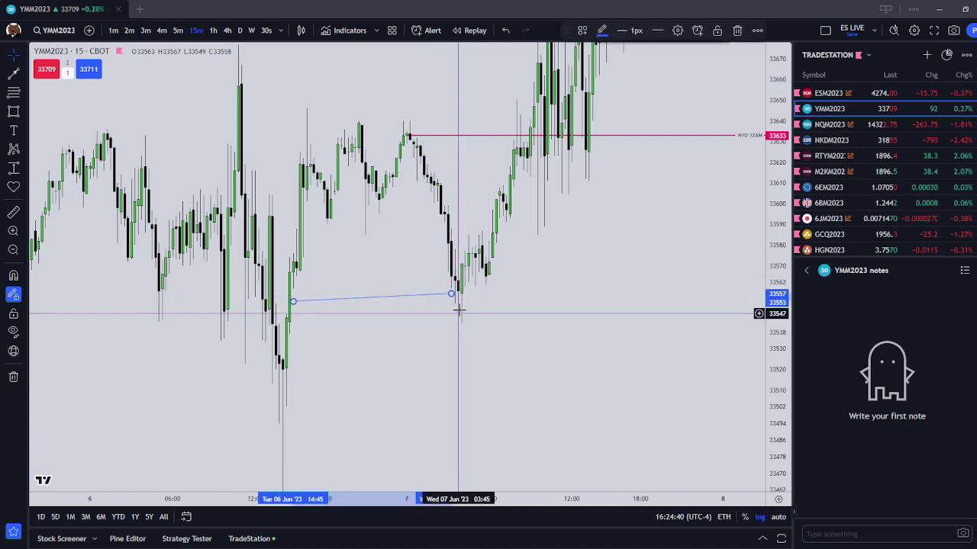
{"action": "left_click", "coordinate": [496, 326]}
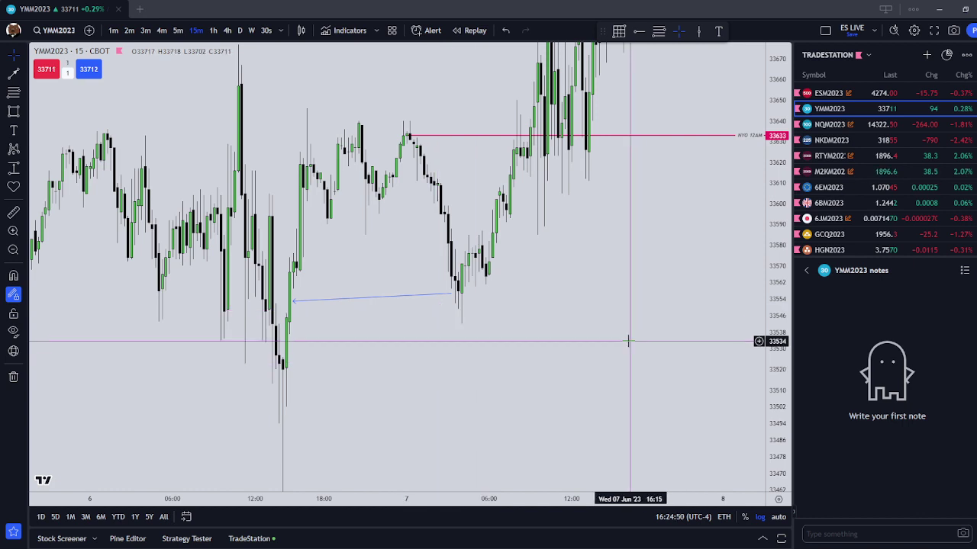
- Raise the 7 June end of the arrow to 33560 at 03:30
{"action": "scroll", "coordinate": [629, 341], "scroll_direction": "up", "scroll_amount": 1}
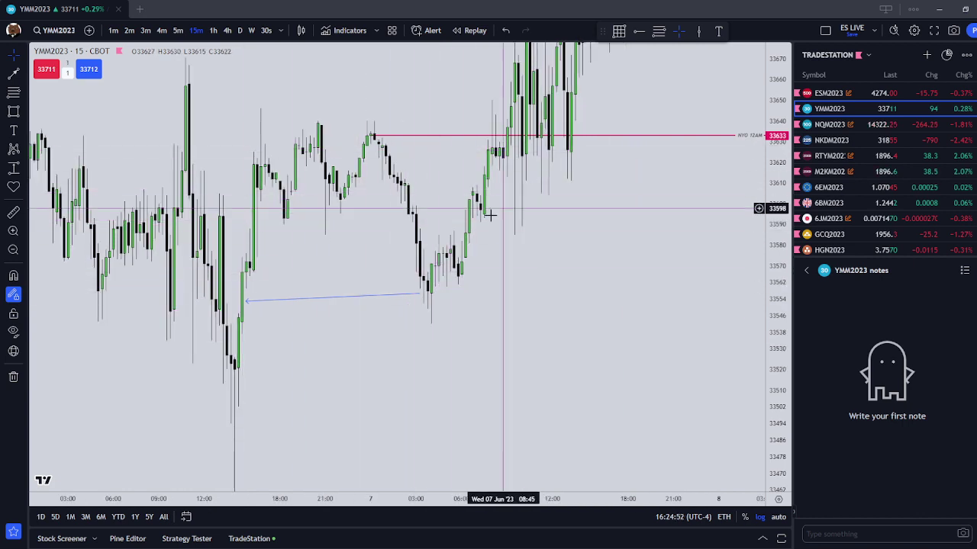
{"action": "left_click", "coordinate": [423, 287]}
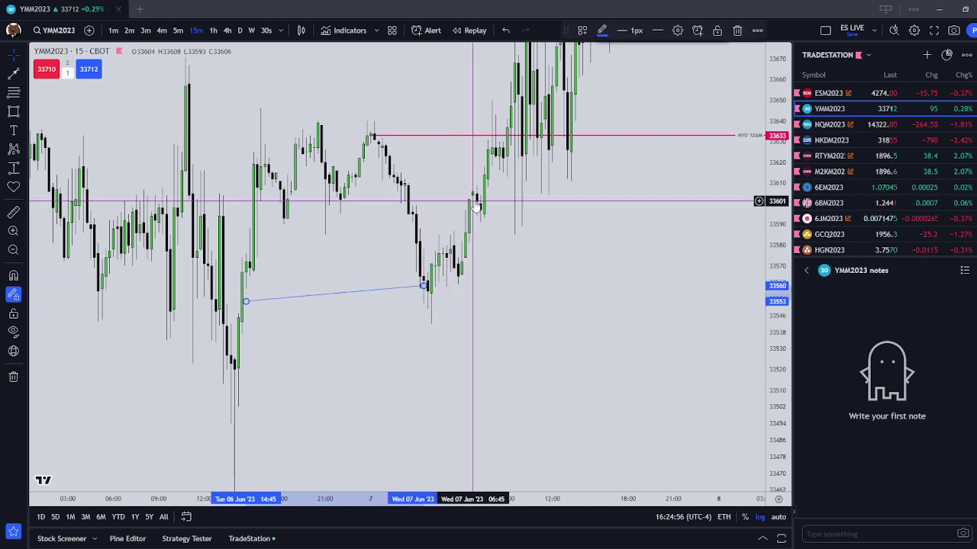
{"action": "left_click", "coordinate": [497, 304]}
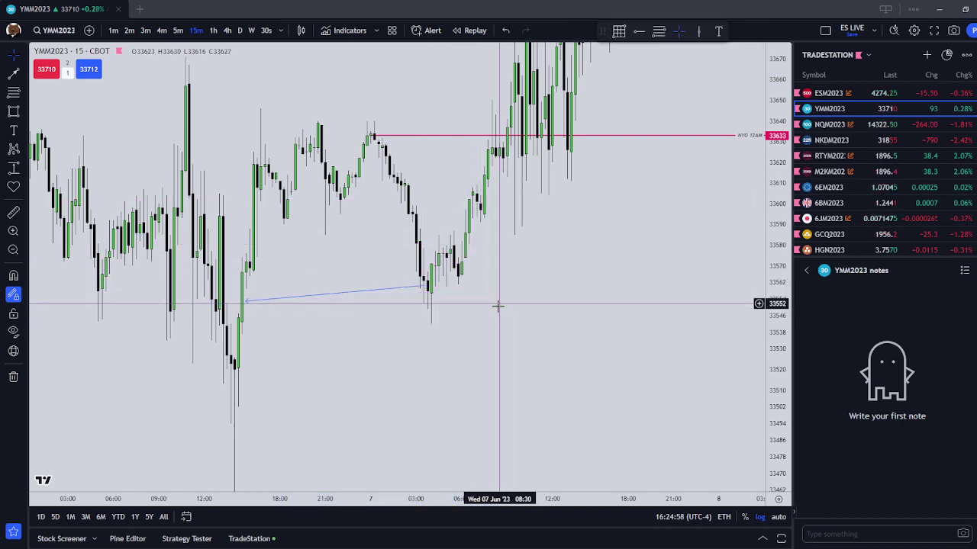
{"action": "left_click_drag", "start_coordinate": [498, 306], "coordinate": [503, 358]}
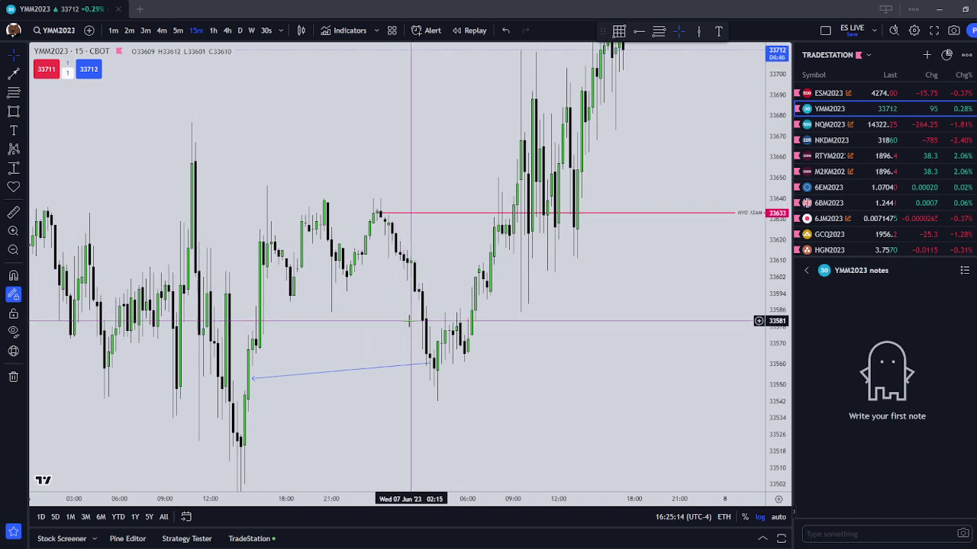
{"action": "left_click", "coordinate": [246, 377]}
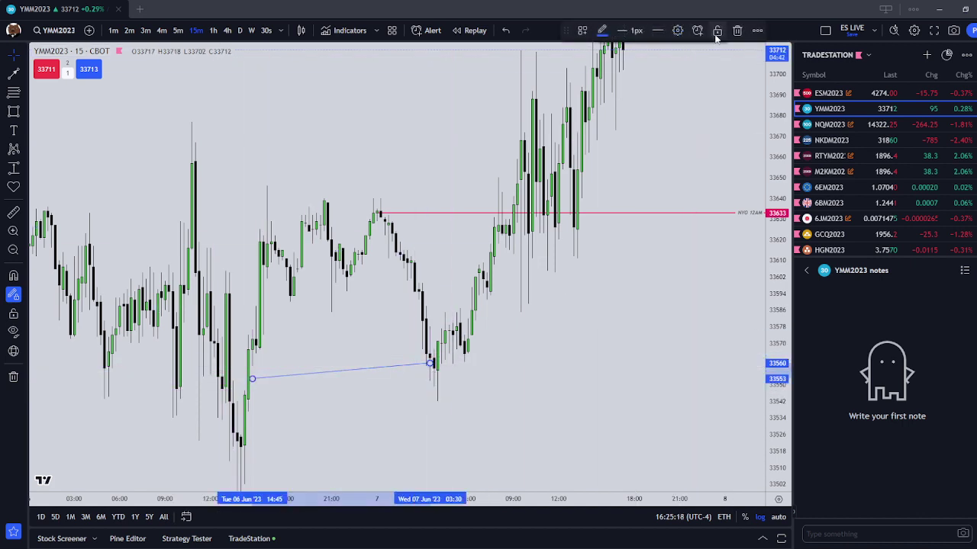
{"action": "left_click", "coordinate": [418, 396]}
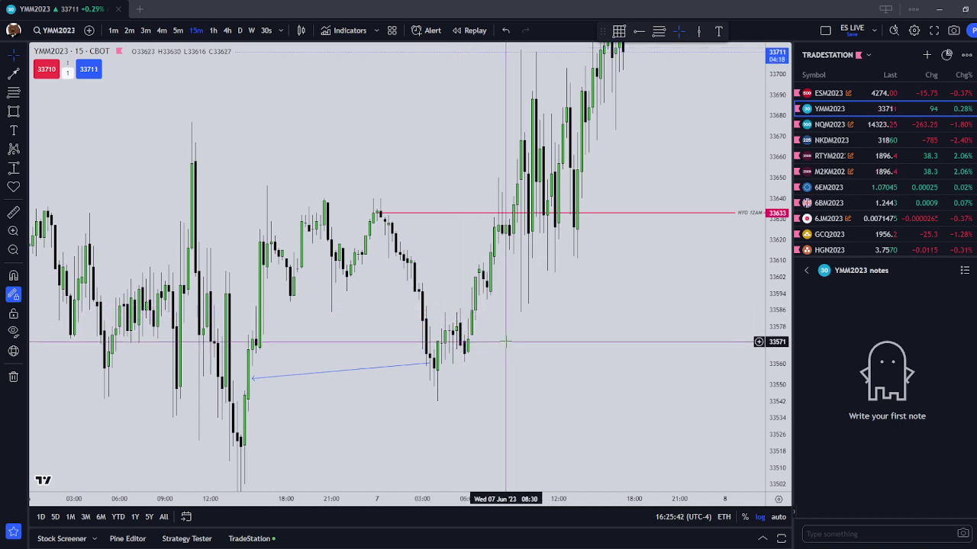
- Delete the arrow that runs from the overnight 7 June low back to 6 June on the YMM2023 chart
{"action": "left_click", "coordinate": [422, 365]}
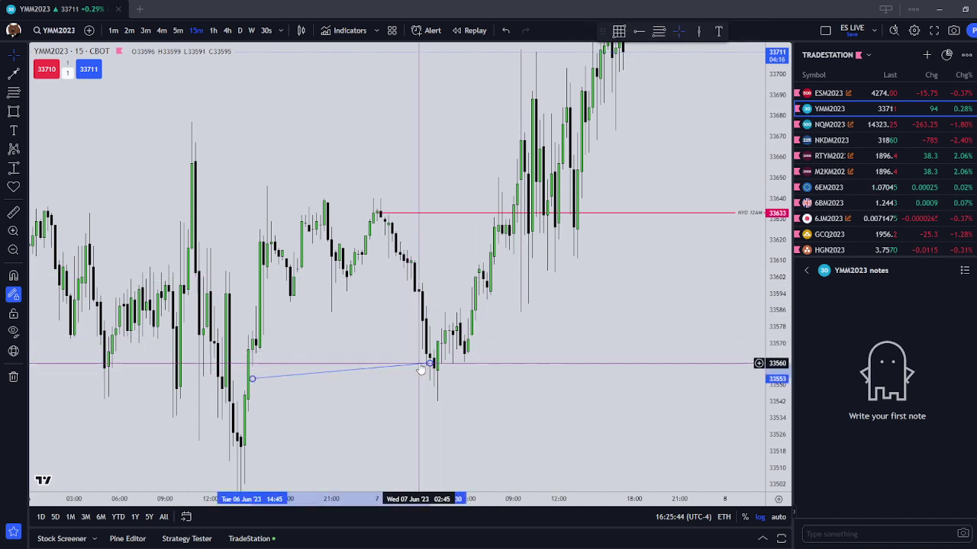
{"action": "left_click", "coordinate": [723, 31]}
- Draw a rectangle from 33577 to 33605 over the early 7 June rise, with its far edge at 07:00
{"action": "left_click", "coordinate": [11, 112]}
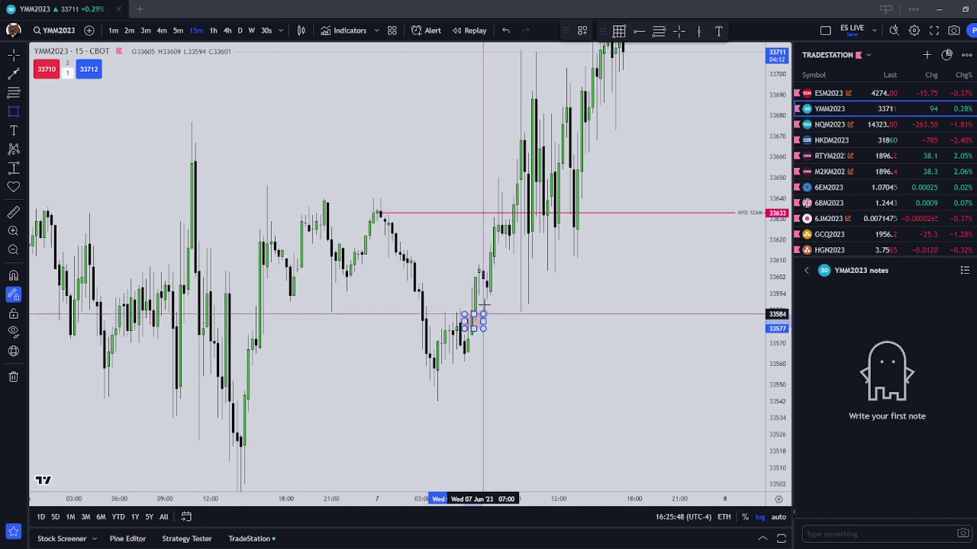
{"action": "left_click", "coordinate": [483, 271]}
{"action": "left_click", "coordinate": [523, 331]}
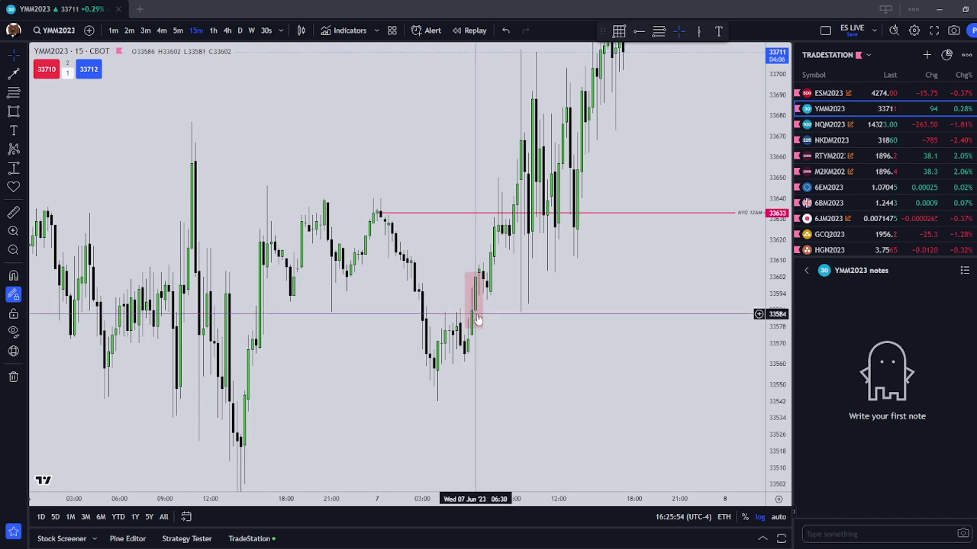
- Draw an arrow from 33682 on 7 June back to 33679 at 6 June 11:30, and delete it together with the rectangle
{"action": "left_click_drag", "start_coordinate": [616, 293], "coordinate": [573, 395]}
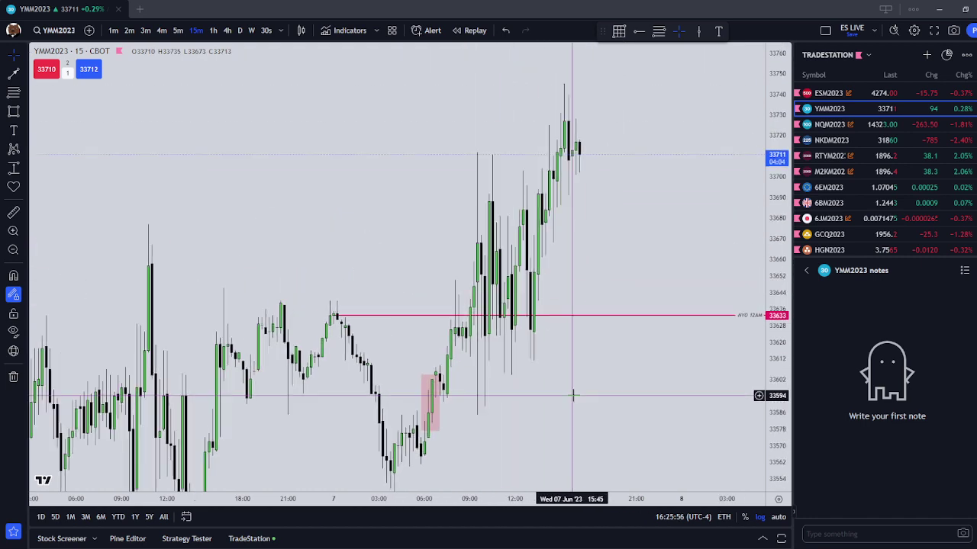
{"action": "scroll", "coordinate": [381, 283], "scroll_direction": "down", "scroll_amount": 4}
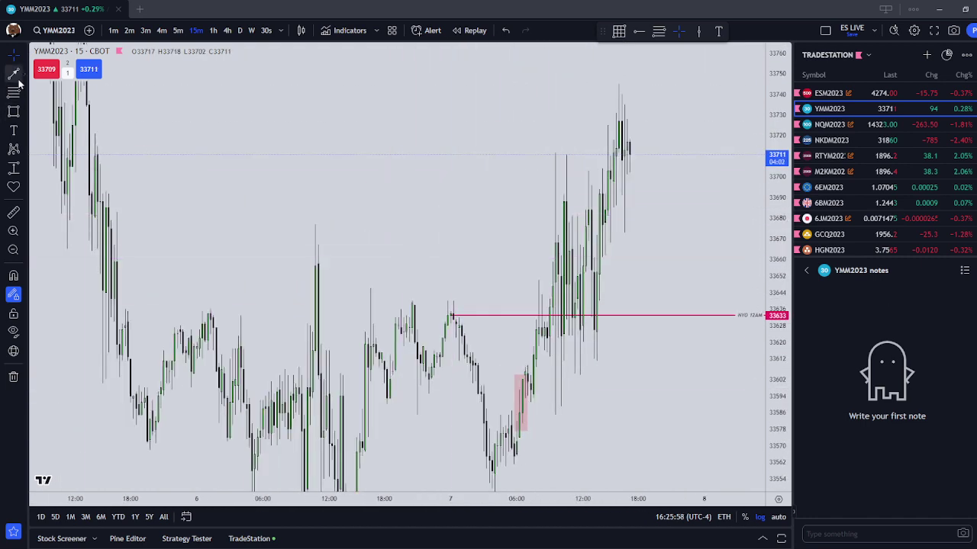
{"action": "left_click", "coordinate": [14, 76]}
{"action": "left_click", "coordinate": [568, 215]}
{"action": "left_click", "coordinate": [323, 221]}
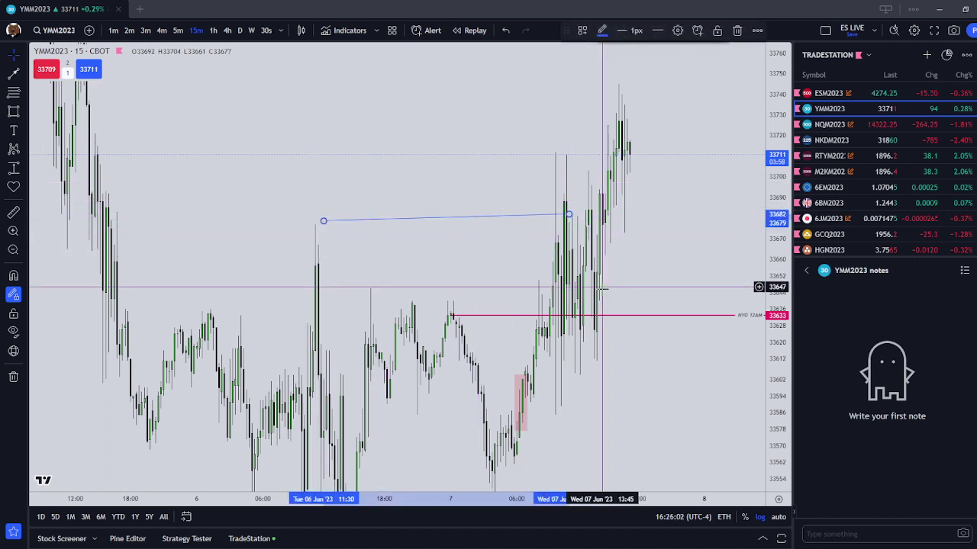
{"action": "left_click", "coordinate": [739, 30]}
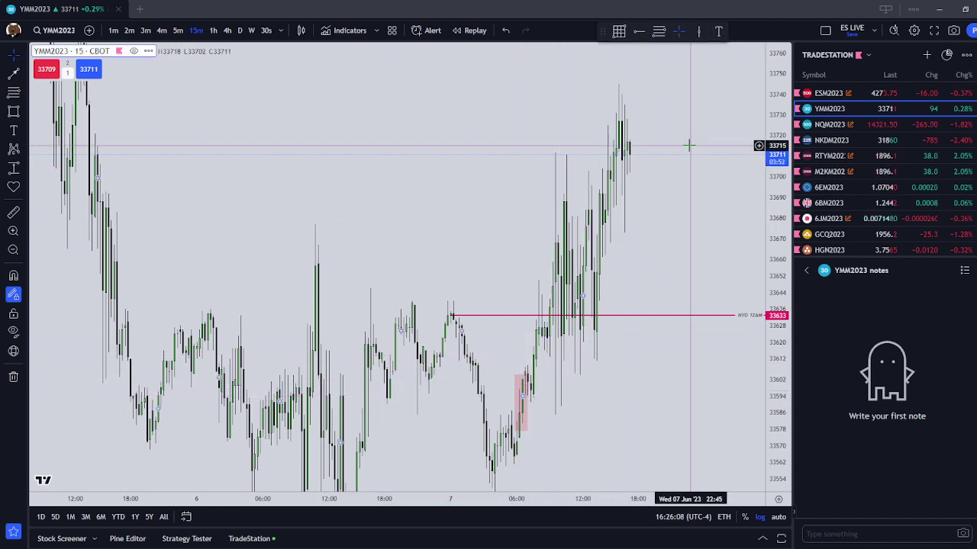
{"action": "left_click", "coordinate": [524, 403]}
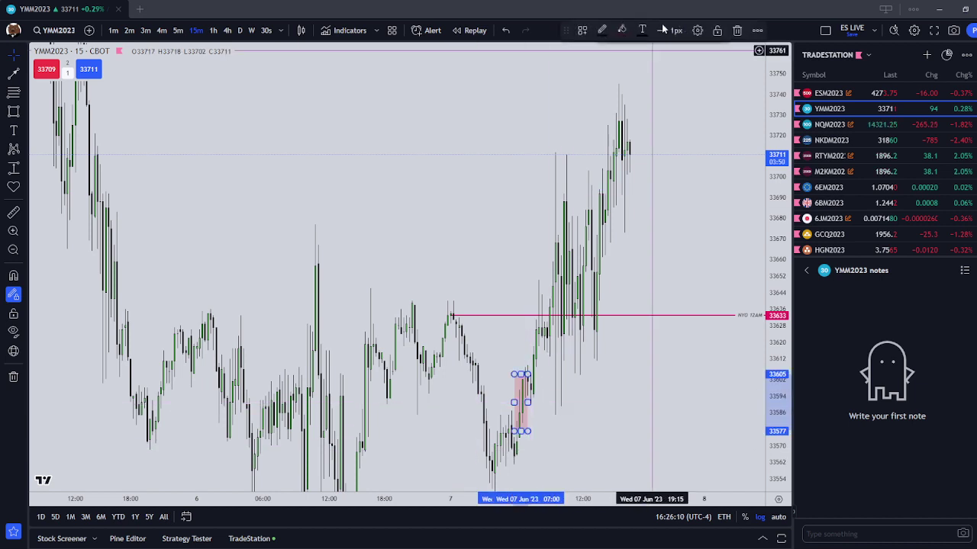
{"action": "left_click", "coordinate": [733, 33]}
- Switch the chart to NQM2023 and delete the "BEARISH PROFILE 06.07.23" and "Manipulation 09:30" text notes
{"action": "left_click", "coordinate": [829, 125]}
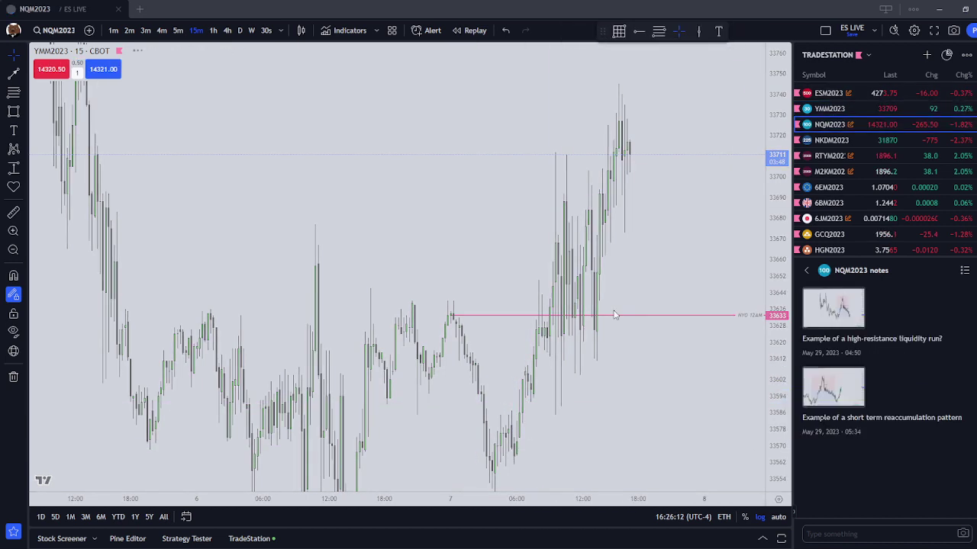
{"action": "scroll", "coordinate": [613, 311], "scroll_direction": "up", "scroll_amount": 2}
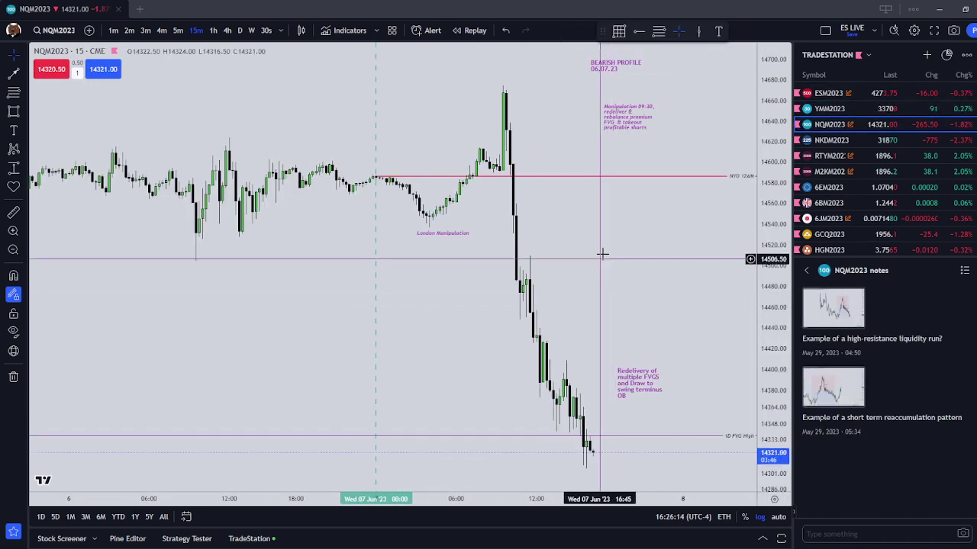
{"action": "left_click", "coordinate": [632, 66]}
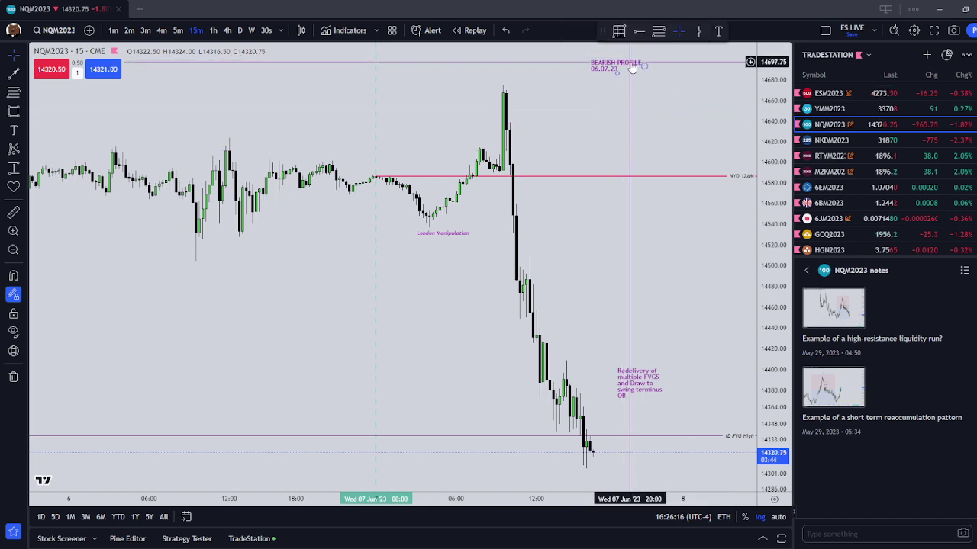
{"action": "key", "text": "Delete"}
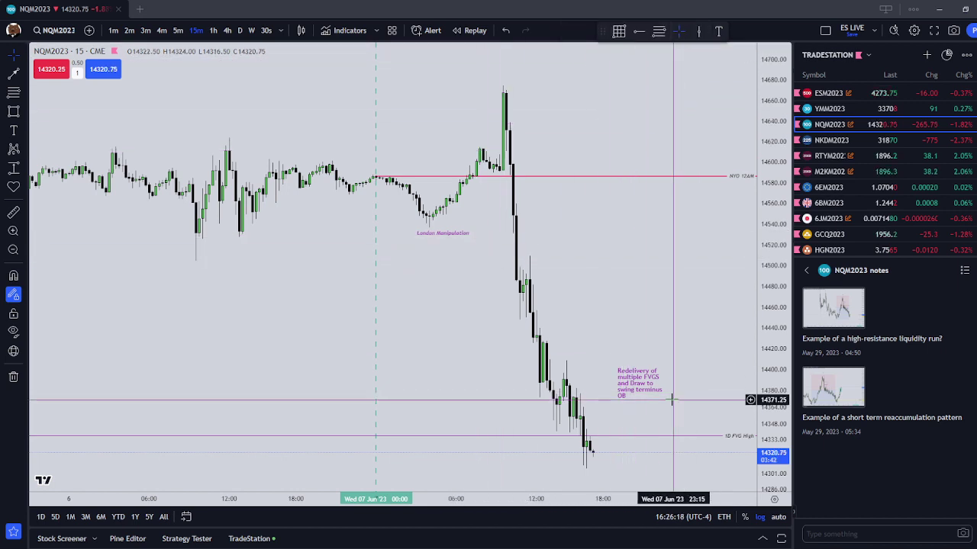
- Examine the NQM2023 decline from the NYO 12AM line to the London Manipulation low, and the 09:30 high on 7 June
{"action": "left_click_drag", "start_coordinate": [641, 322], "coordinate": [663, 378]}
{"action": "scroll", "coordinate": [723, 317], "scroll_direction": "down", "scroll_amount": 3}
{"action": "scroll", "coordinate": [650, 338], "scroll_direction": "up", "scroll_amount": 3}
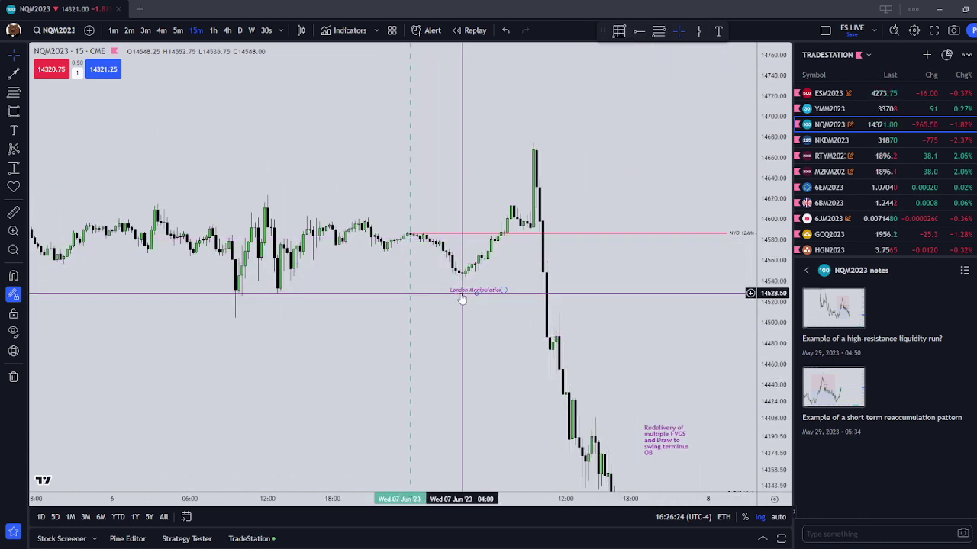
{"action": "scroll", "coordinate": [599, 195], "scroll_direction": "down", "scroll_amount": 2}
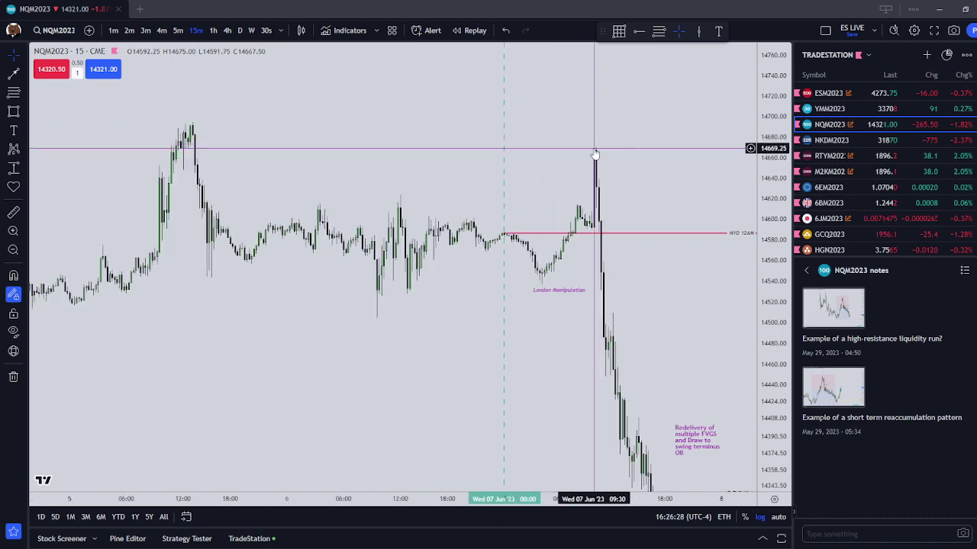
{"action": "left_click_drag", "start_coordinate": [599, 284], "coordinate": [537, 175]}
{"action": "left_click_drag", "start_coordinate": [581, 216], "coordinate": [628, 329]}
{"action": "scroll", "coordinate": [628, 330], "scroll_direction": "up", "scroll_amount": 2}
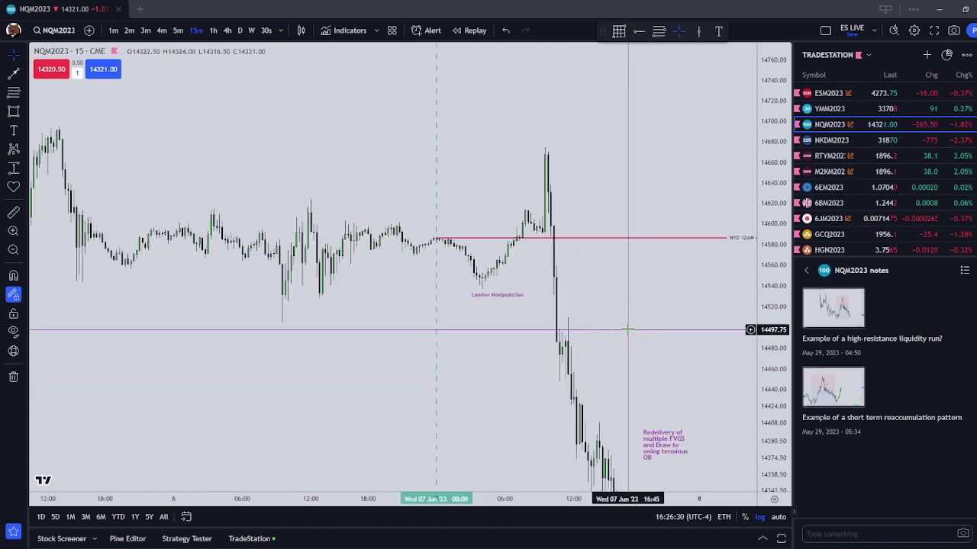
{"action": "scroll", "coordinate": [495, 305], "scroll_direction": "up", "scroll_amount": 2}
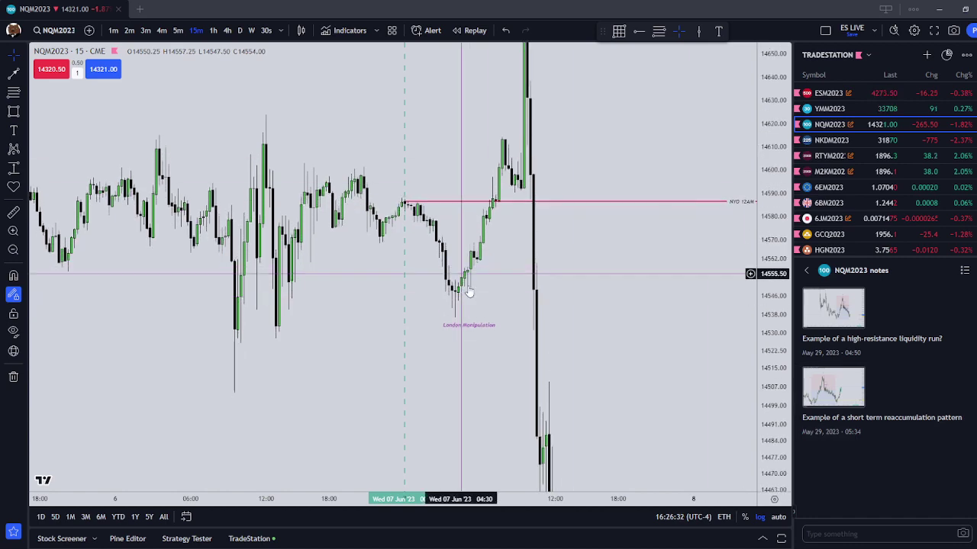
{"action": "scroll", "coordinate": [492, 286], "scroll_direction": "up", "scroll_amount": 3}
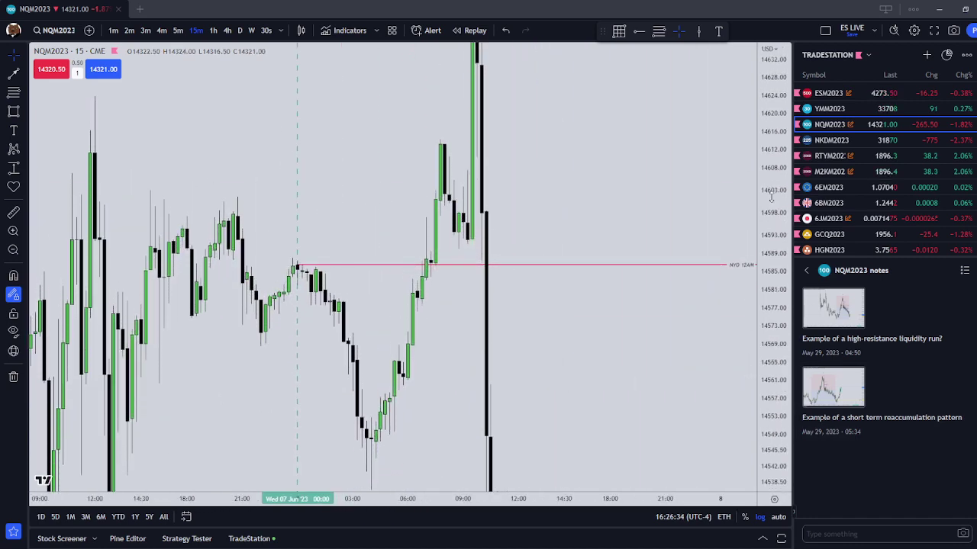
{"action": "left_click_drag", "start_coordinate": [439, 343], "coordinate": [469, 338]}
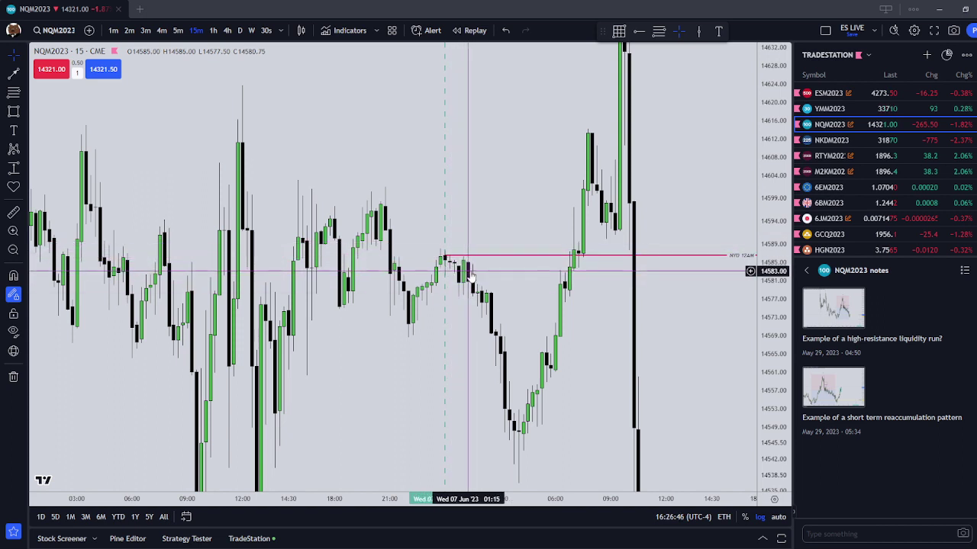
{"action": "scroll", "coordinate": [471, 278], "scroll_direction": "up", "scroll_amount": 2}
{"action": "left_click_drag", "start_coordinate": [767, 360], "coordinate": [765, 238]}
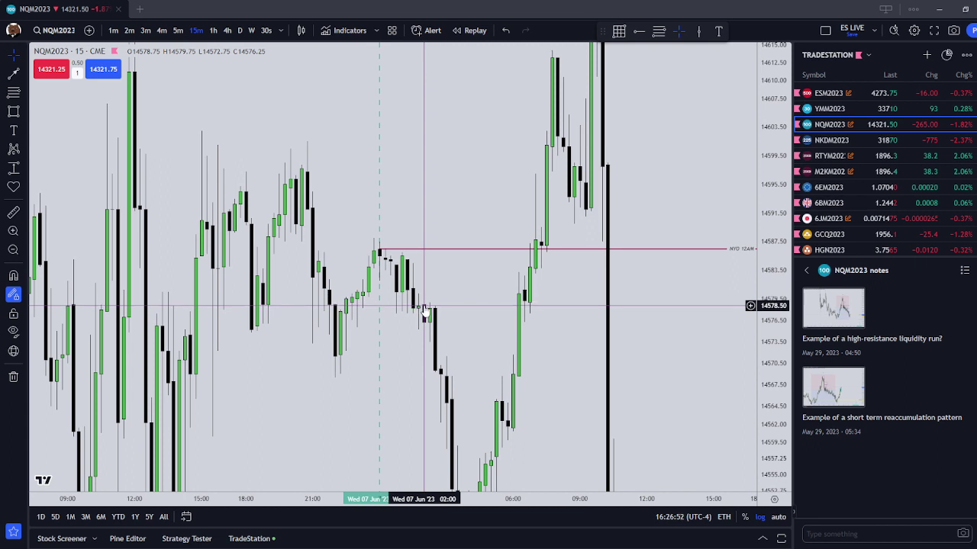
- Draw a thin rectangle from 14570.25 to 14571.25 over the gap in the 7 June London decline, ending at 04:00
{"action": "left_click_drag", "start_coordinate": [455, 347], "coordinate": [452, 264]}
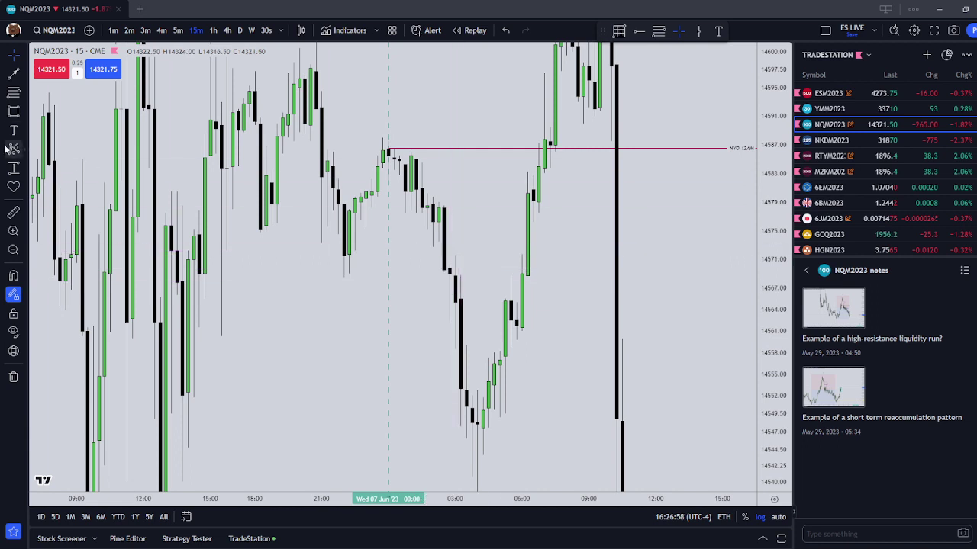
{"action": "left_click_drag", "start_coordinate": [433, 264], "coordinate": [461, 264]}
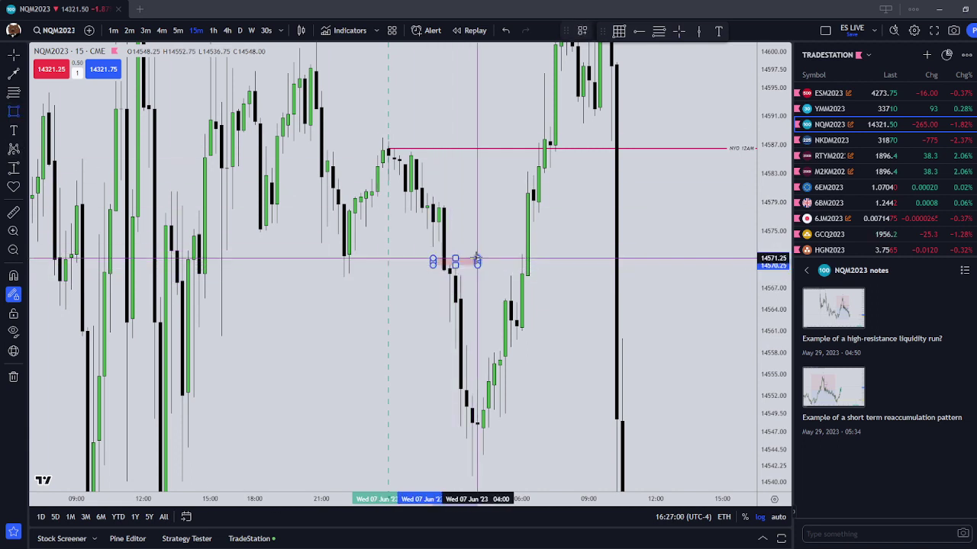
{"action": "left_click", "coordinate": [476, 258]}
{"action": "left_click", "coordinate": [492, 235]}
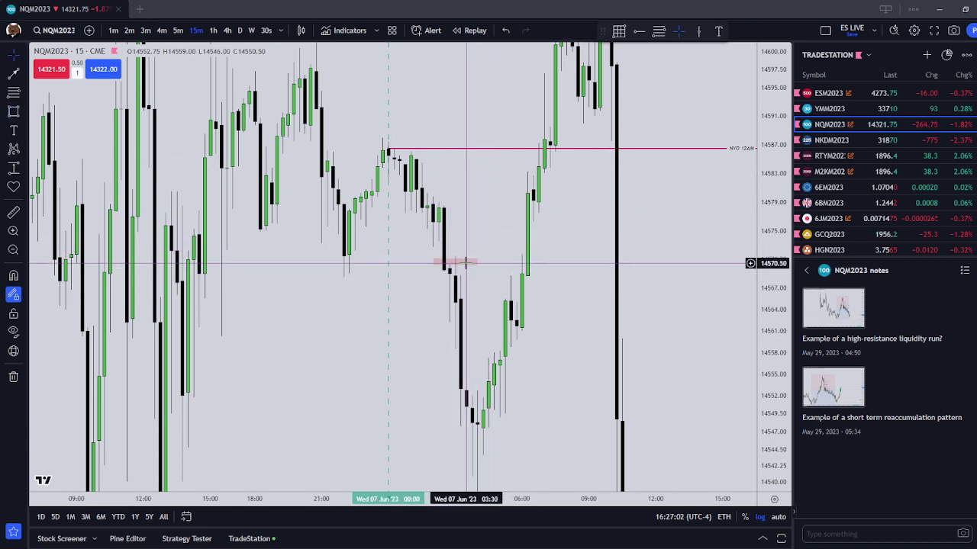
- Compare the gap rectangle with the London Manipulation low and the NYO 12AM line, and delete the rectangle
{"action": "left_click_drag", "start_coordinate": [465, 262], "coordinate": [473, 227]}
{"action": "left_click_drag", "start_coordinate": [404, 349], "coordinate": [425, 194]}
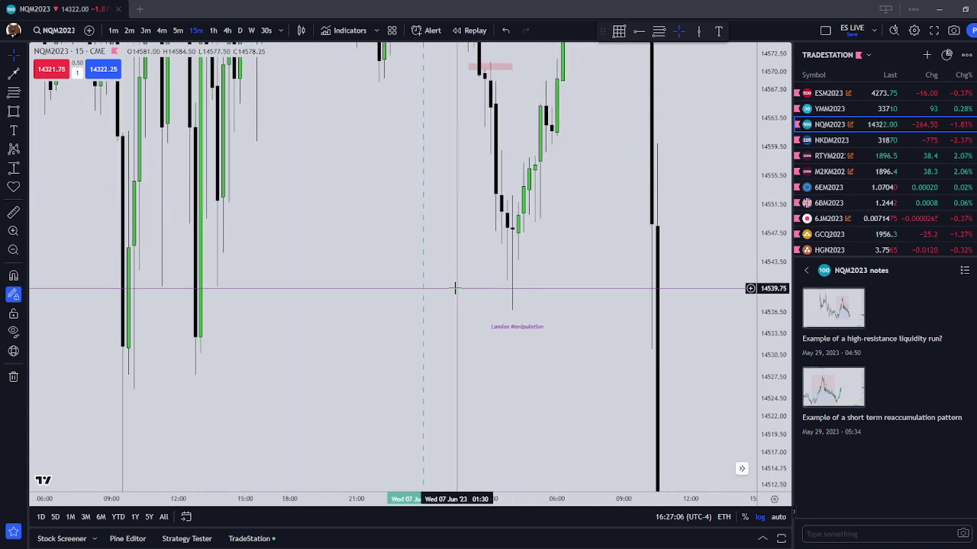
{"action": "scroll", "coordinate": [508, 397], "scroll_direction": "down", "scroll_amount": 3}
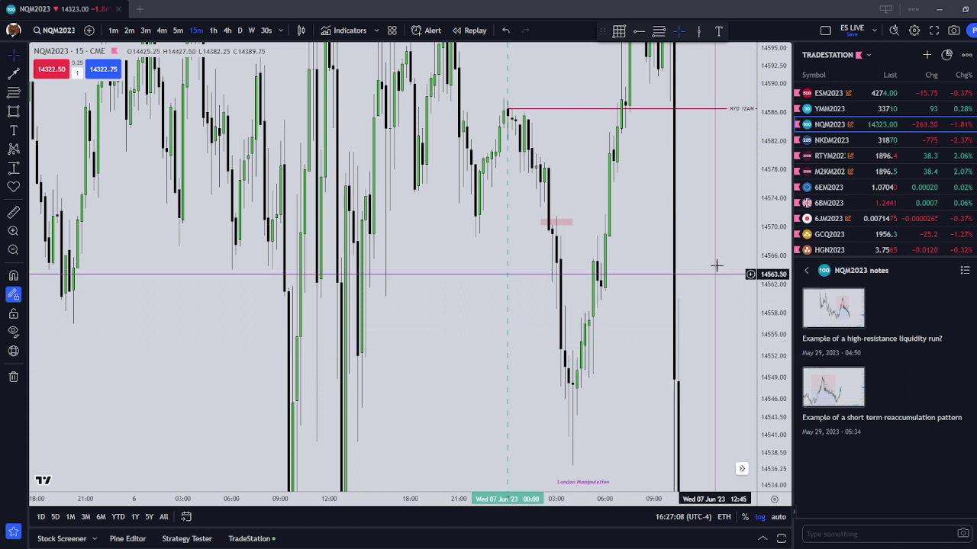
{"action": "scroll", "coordinate": [716, 265], "scroll_direction": "up", "scroll_amount": 2}
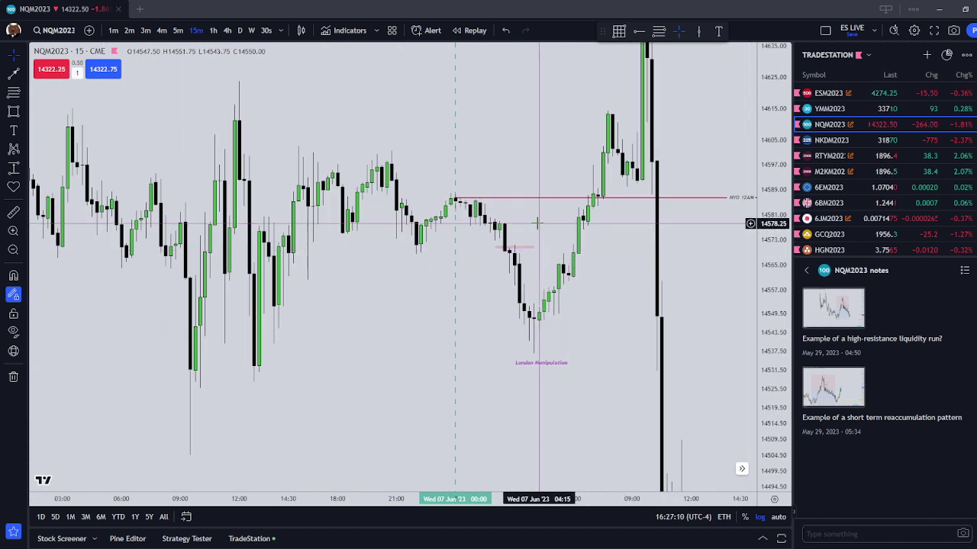
{"action": "left_click", "coordinate": [513, 324]}
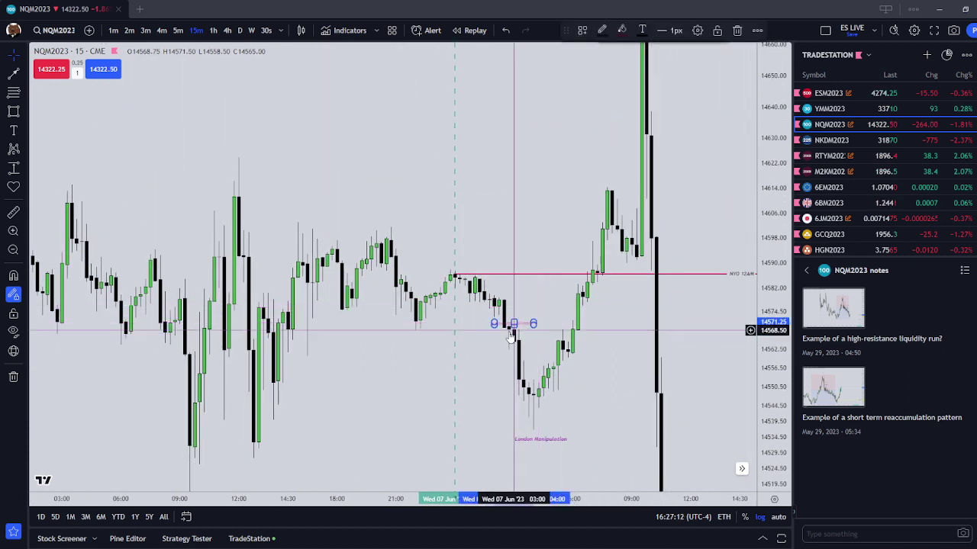
{"action": "left_click", "coordinate": [525, 310]}
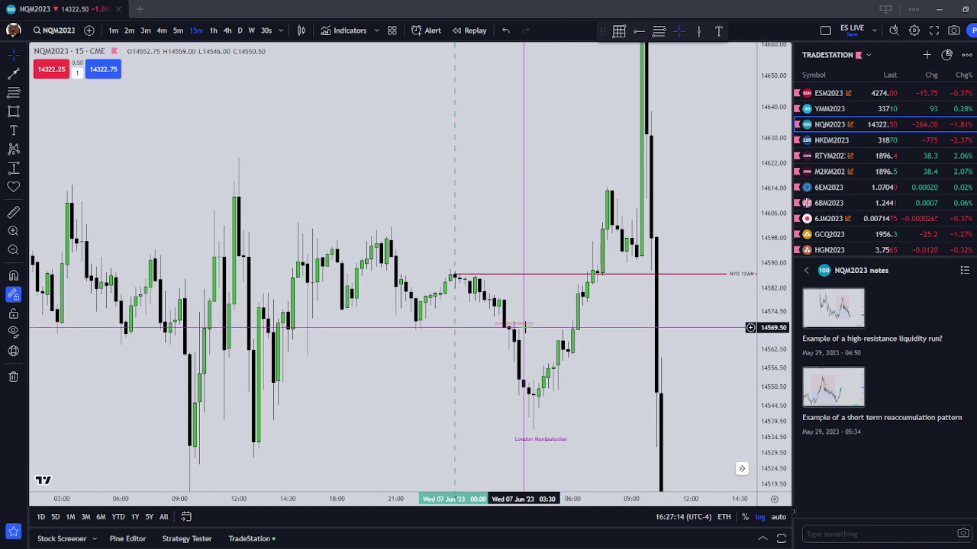
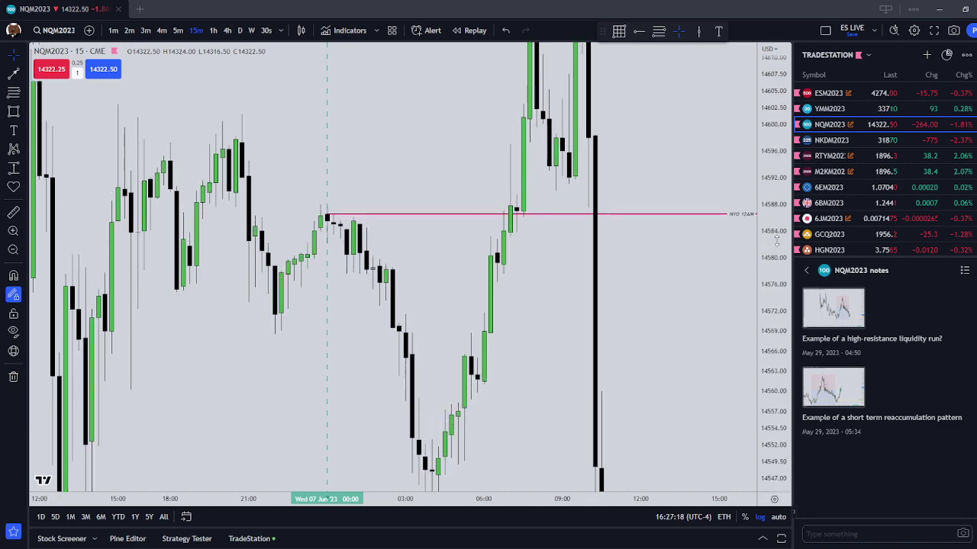
- Draw a rectangle from 14565.25 to 14568.25 over the gap in the 7 June rally, ending at 07:00, and delete it
{"action": "scroll", "coordinate": [480, 423], "scroll_direction": "up", "scroll_amount": 3}
{"action": "scroll", "coordinate": [480, 422], "scroll_direction": "down", "scroll_amount": 2}
{"action": "left_click_drag", "start_coordinate": [480, 421], "coordinate": [512, 334]}
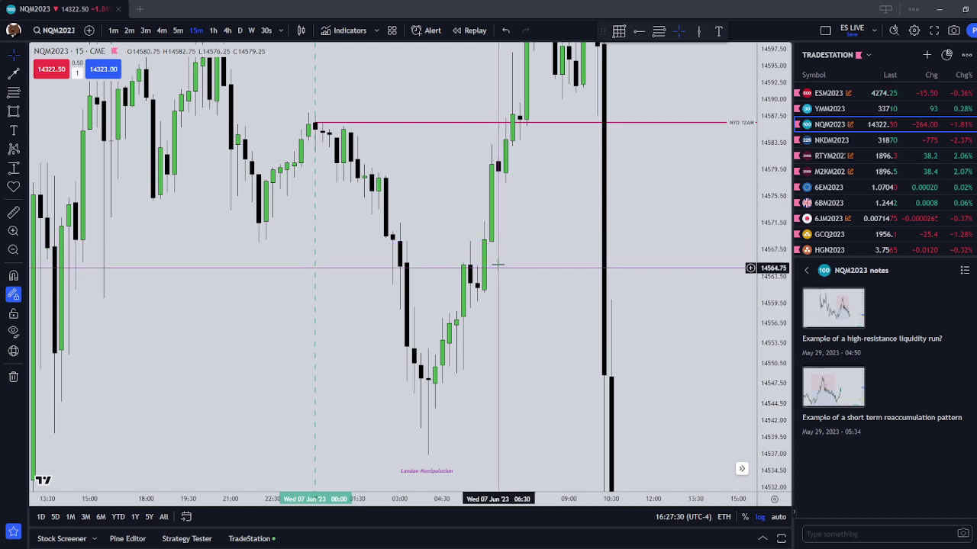
{"action": "left_click", "coordinate": [13, 112]}
{"action": "left_click", "coordinate": [464, 265]}
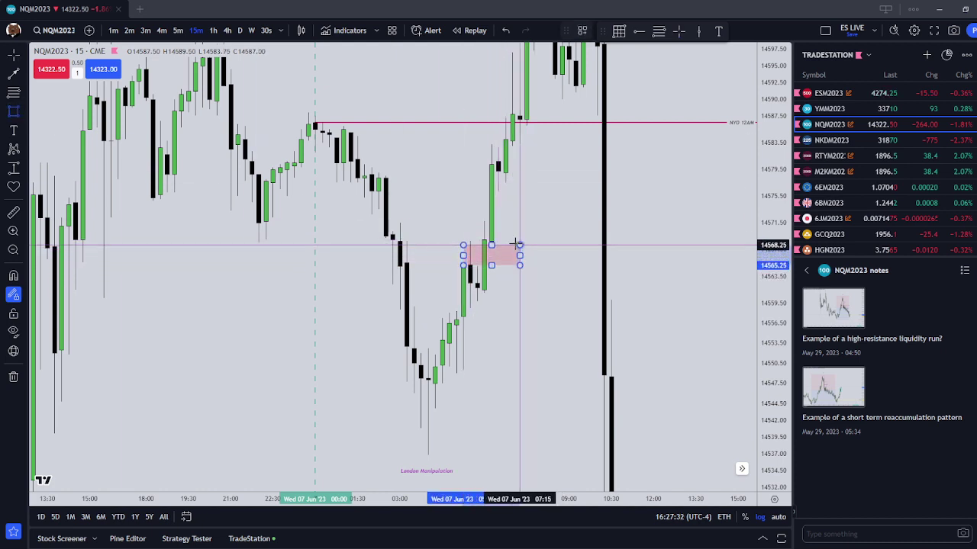
{"action": "left_click", "coordinate": [516, 245]}
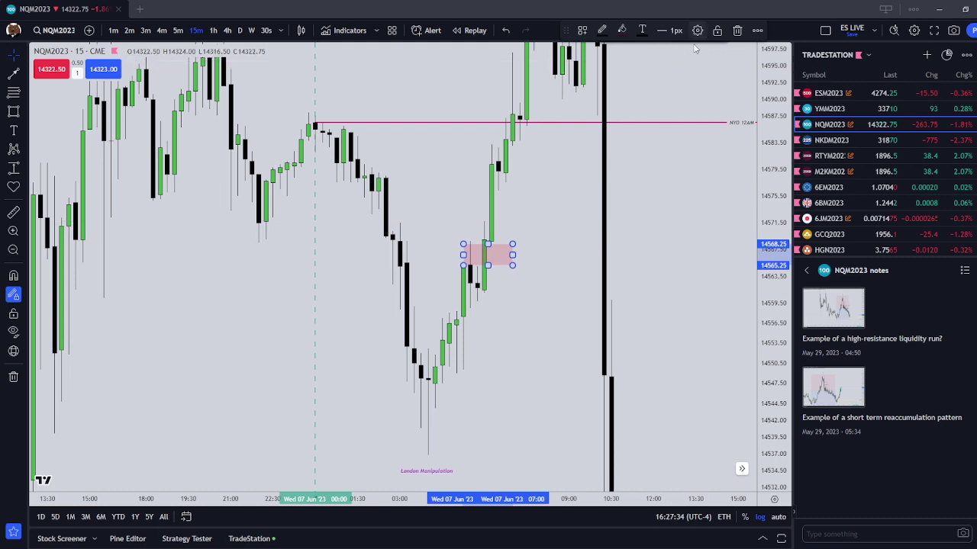
{"action": "left_click", "coordinate": [737, 32]}
- Draw an arrow from 14666.25 at 7 June 10:15, near the morning high, back to 14671.50 at 5 June 13:00
{"action": "scroll", "coordinate": [512, 152], "scroll_direction": "down", "scroll_amount": 6}
{"action": "left_click_drag", "start_coordinate": [525, 107], "coordinate": [493, 395]}
{"action": "left_click_drag", "start_coordinate": [691, 77], "coordinate": [771, 467]}
{"action": "scroll", "coordinate": [696, 394], "scroll_direction": "down", "scroll_amount": 2}
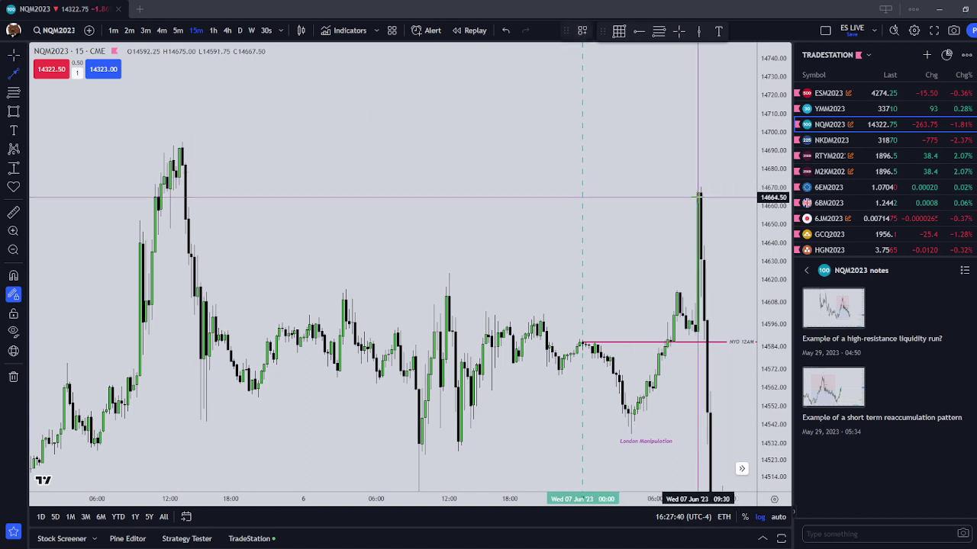
{"action": "mouse_move", "coordinate": [707, 192]}
{"action": "left_mouse_down"}
{"action": "mouse_move", "coordinate": [183, 192]}
{"action": "mouse_move", "coordinate": [197, 191]}
{"action": "left_mouse_up"}
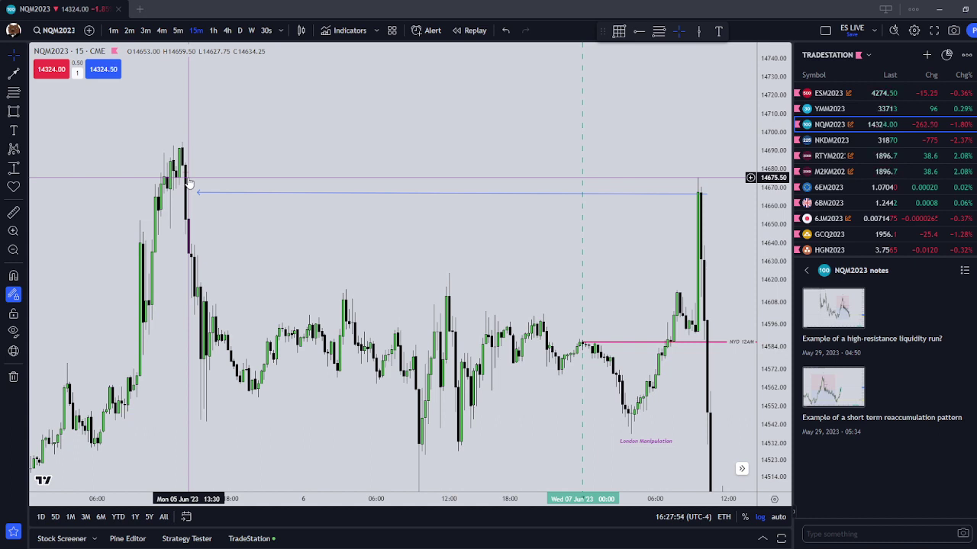
{"action": "left_click_drag", "start_coordinate": [198, 194], "coordinate": [183, 185]}
{"action": "left_click", "coordinate": [267, 181]}
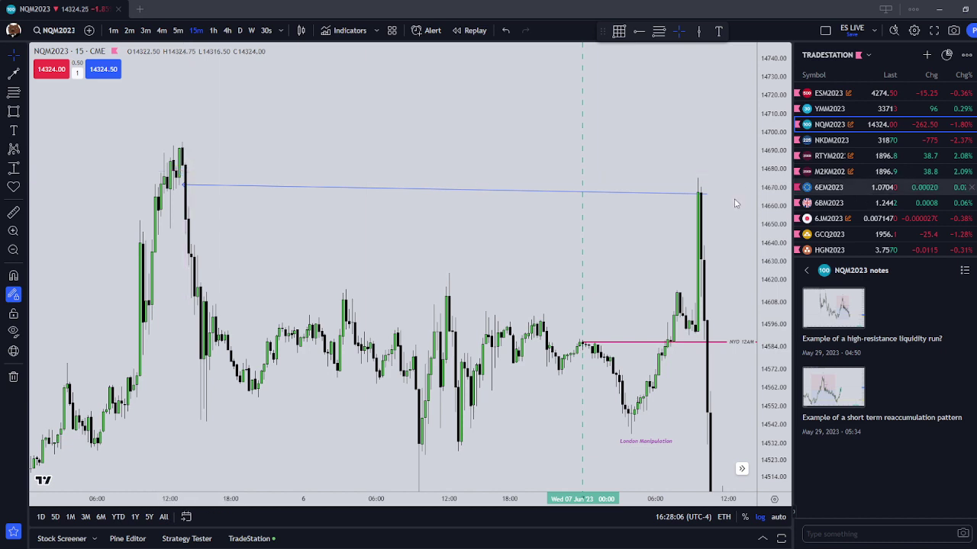
- Shorten the blue arrow on NQM2023 so its starting end sits at 14667.00 on 7 June 08:45
{"action": "left_click_drag", "start_coordinate": [708, 228], "coordinate": [590, 197]}
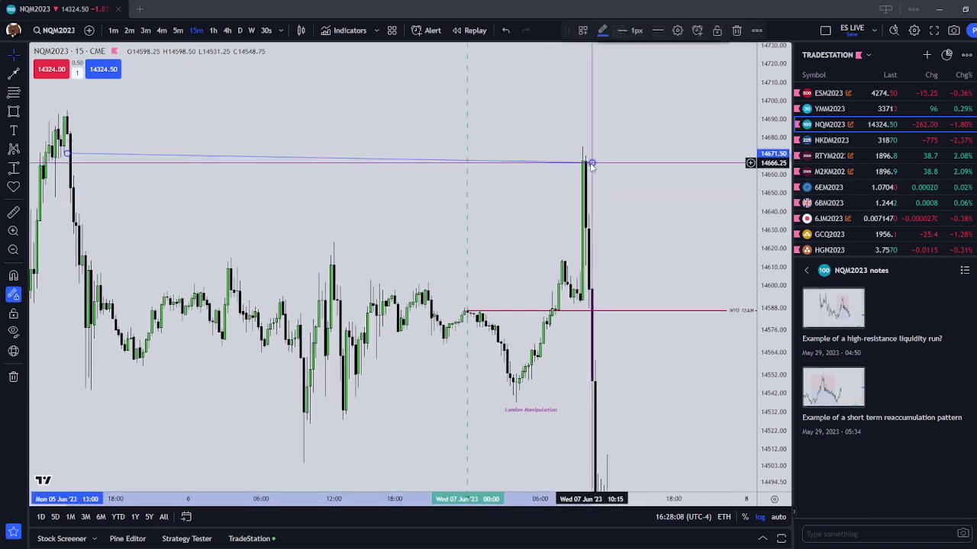
{"action": "left_click", "coordinate": [573, 161]}
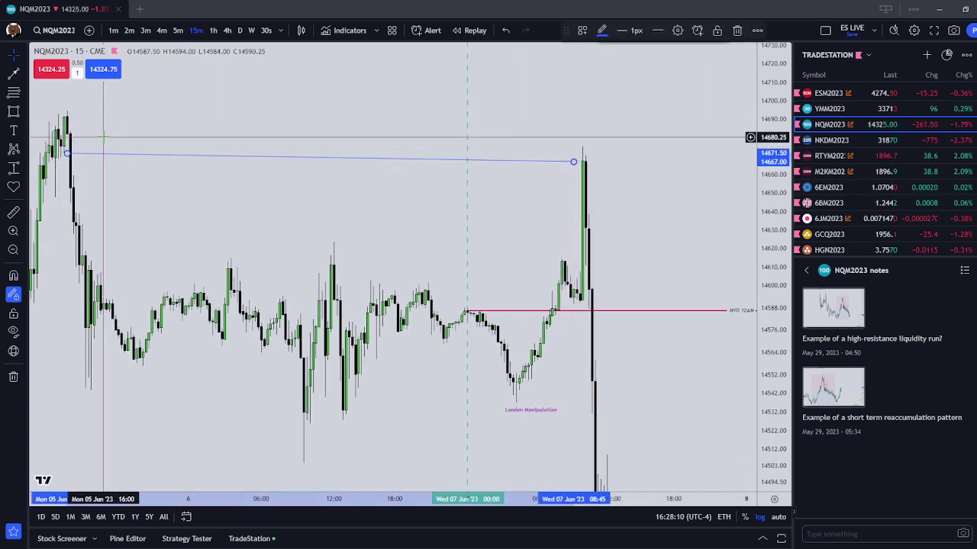
{"action": "left_click", "coordinate": [467, 136]}
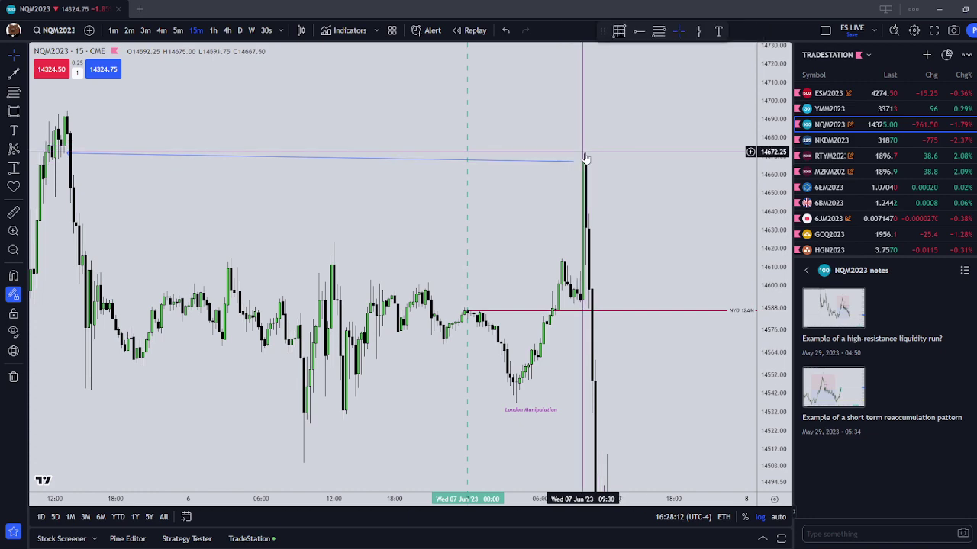
- Examine the 7 June decline from the morning high below the NYO 12AM line to the 1D FVG High level
{"action": "left_click_drag", "start_coordinate": [633, 203], "coordinate": [636, 168]}
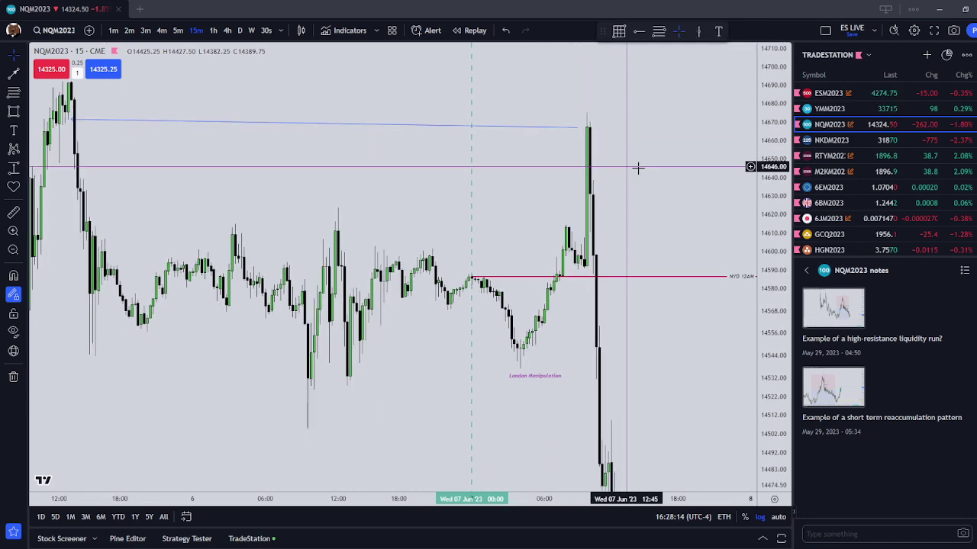
{"action": "left_click_drag", "start_coordinate": [780, 177], "coordinate": [780, 332]}
{"action": "scroll", "coordinate": [698, 371], "scroll_direction": "down", "scroll_amount": 3}
{"action": "left_click_drag", "start_coordinate": [697, 371], "coordinate": [588, 243]}
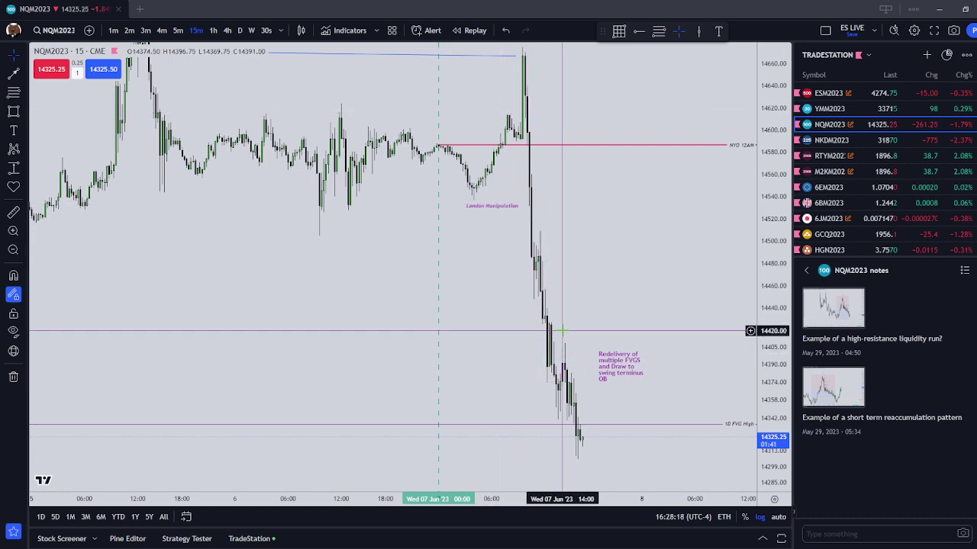
{"action": "scroll", "coordinate": [538, 360], "scroll_direction": "up", "scroll_amount": 4}
{"action": "left_click_drag", "start_coordinate": [581, 247], "coordinate": [481, 238]}
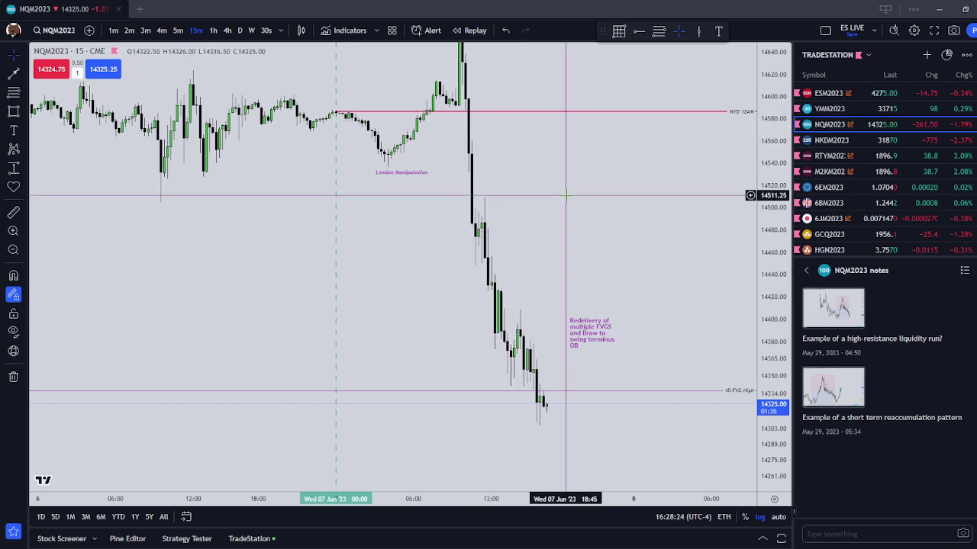
{"action": "left_click_drag", "start_coordinate": [566, 195], "coordinate": [577, 297]}
{"action": "scroll", "coordinate": [492, 186], "scroll_direction": "down", "scroll_amount": 2}
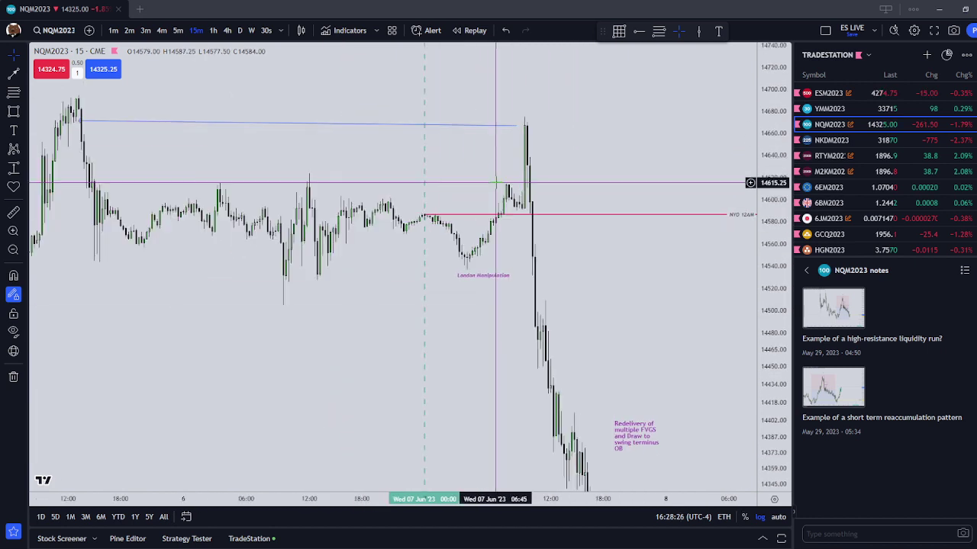
{"action": "scroll", "coordinate": [495, 184], "scroll_direction": "down", "scroll_amount": 1}
{"action": "scroll", "coordinate": [533, 267], "scroll_direction": "up", "scroll_amount": 2}
{"action": "scroll", "coordinate": [419, 231], "scroll_direction": "down", "scroll_amount": 1}
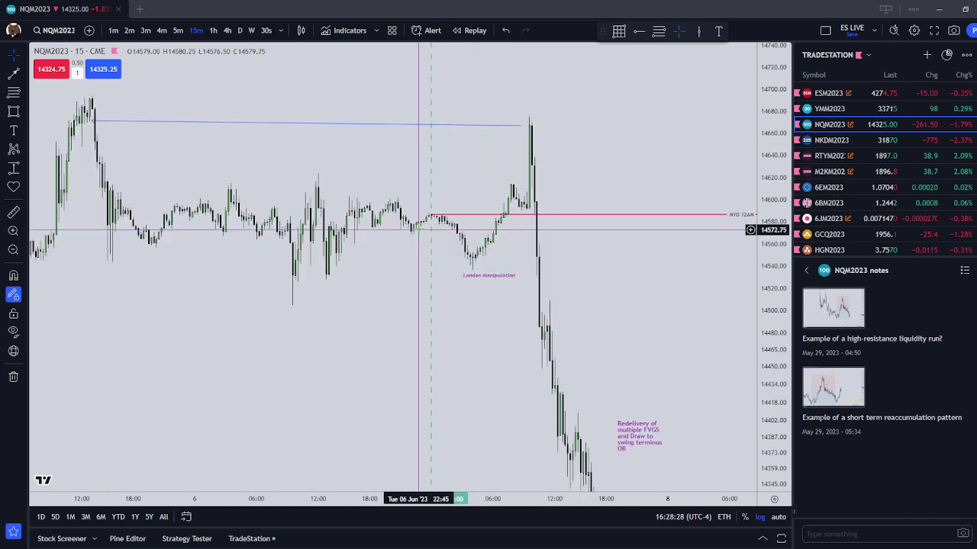
{"action": "left_click_drag", "start_coordinate": [418, 229], "coordinate": [447, 238]}
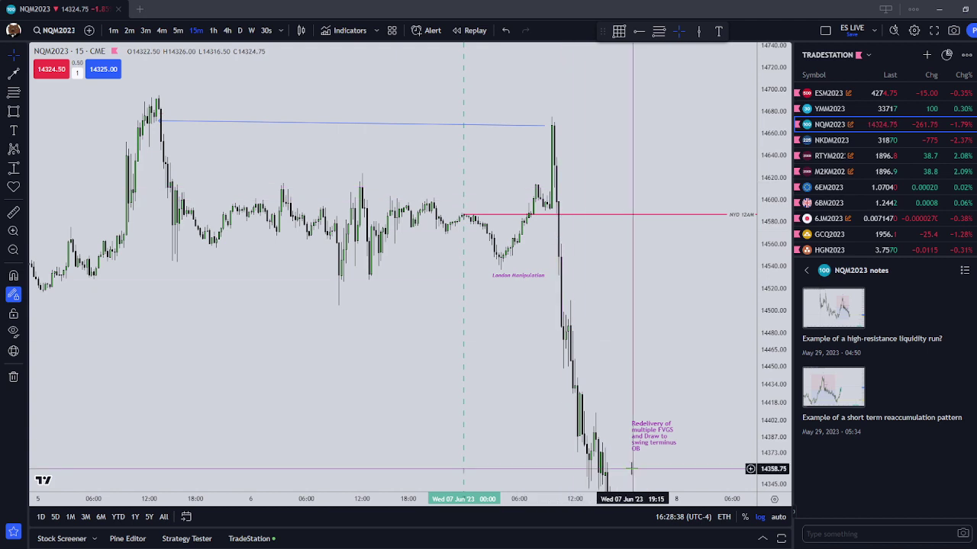
{"action": "left_click_drag", "start_coordinate": [628, 486], "coordinate": [619, 431]}
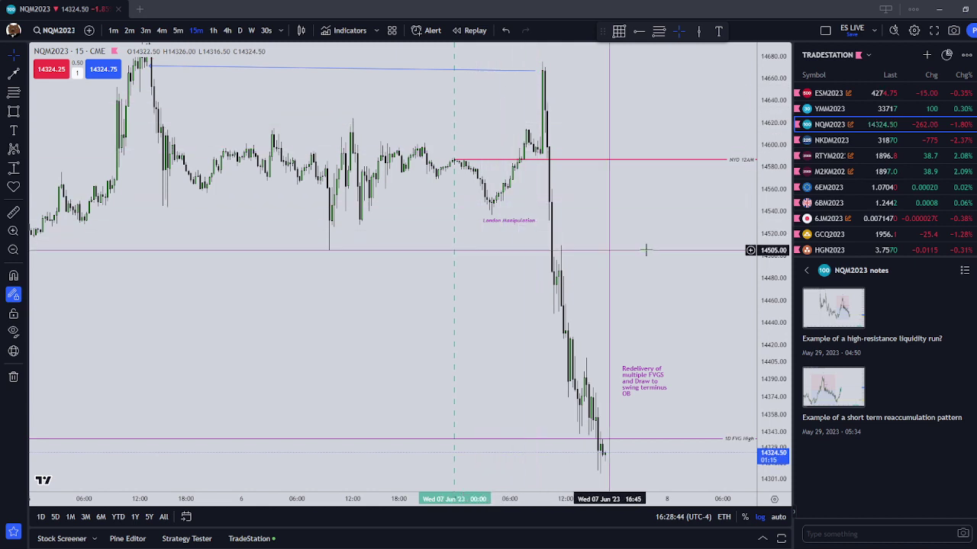
- View the NKDM2023 chart, and switch to the RTYM2023 chart around the 7 June session
{"action": "left_click", "coordinate": [835, 144]}
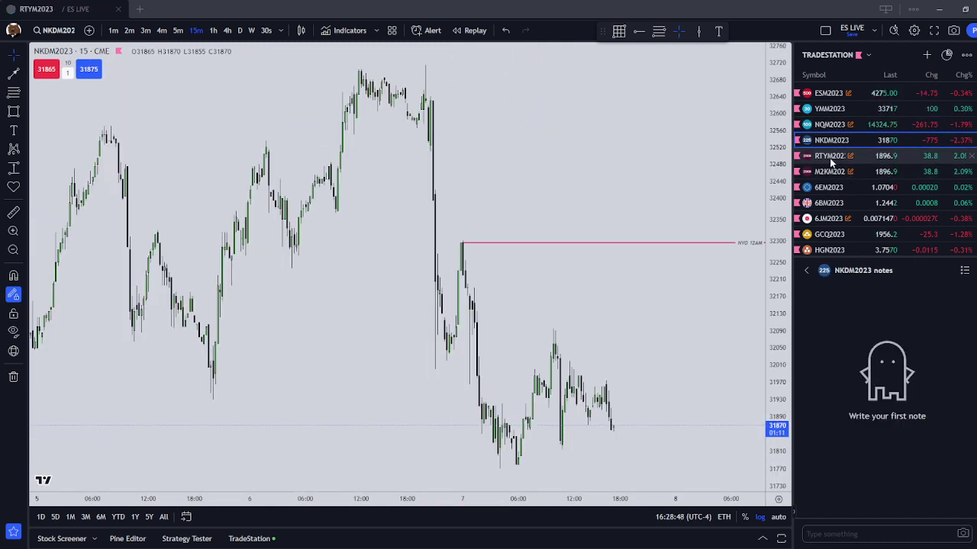
{"action": "left_click", "coordinate": [832, 158]}
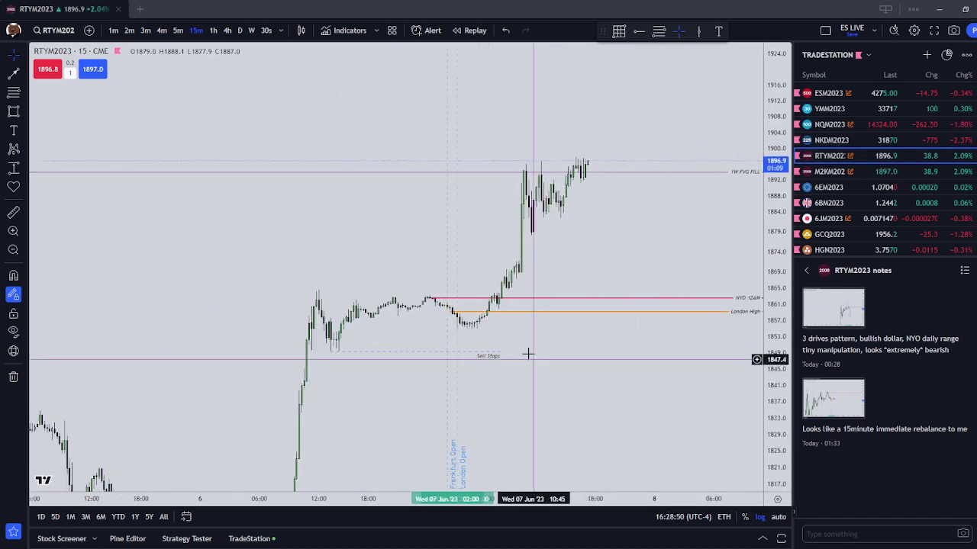
{"action": "left_click_drag", "start_coordinate": [584, 374], "coordinate": [637, 375]}
{"action": "left_click_drag", "start_coordinate": [596, 402], "coordinate": [662, 387]}
{"action": "scroll", "coordinate": [662, 387], "scroll_direction": "up", "scroll_amount": 3}
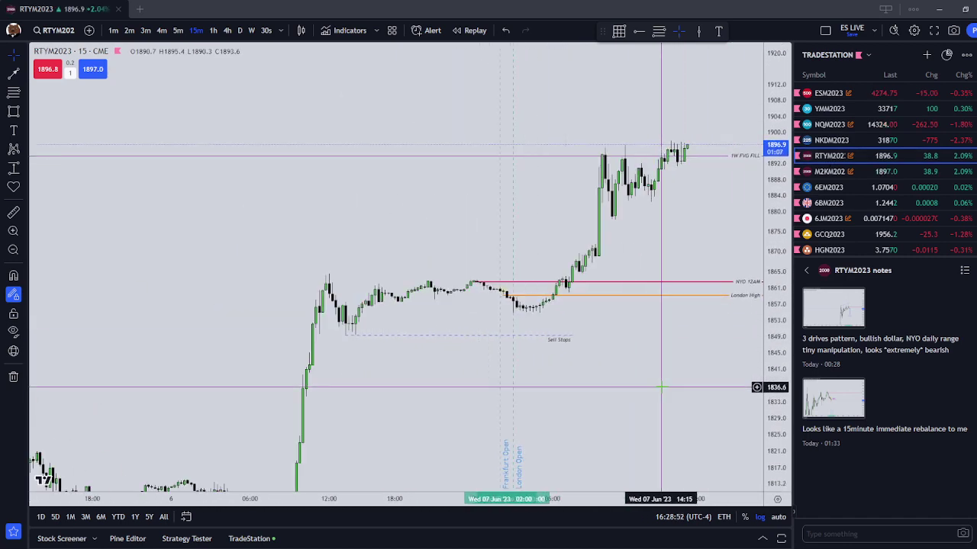
- Delete the orange London High line from the RTYM2023 chart
{"action": "left_click_drag", "start_coordinate": [775, 384], "coordinate": [774, 188]}
{"action": "left_click_drag", "start_coordinate": [674, 232], "coordinate": [603, 246]}
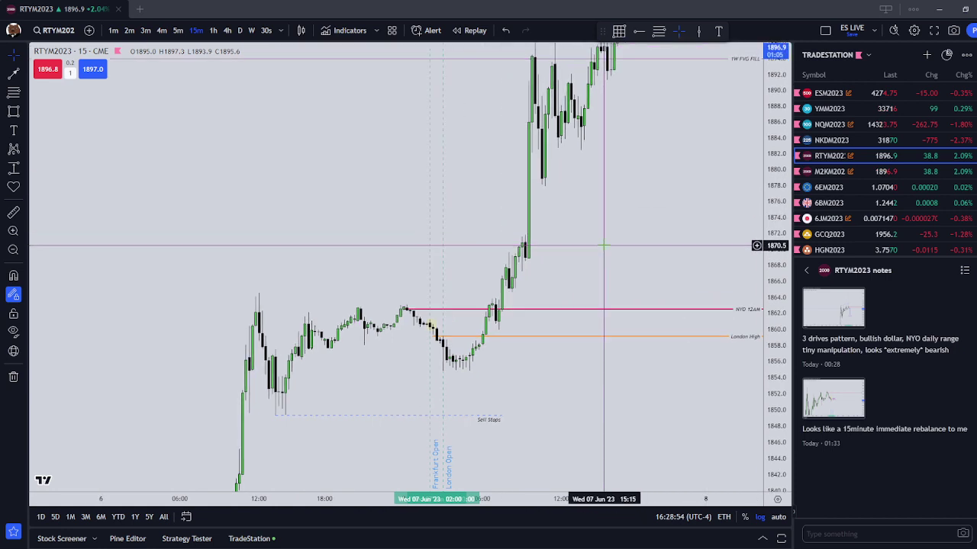
{"action": "left_click", "coordinate": [535, 336]}
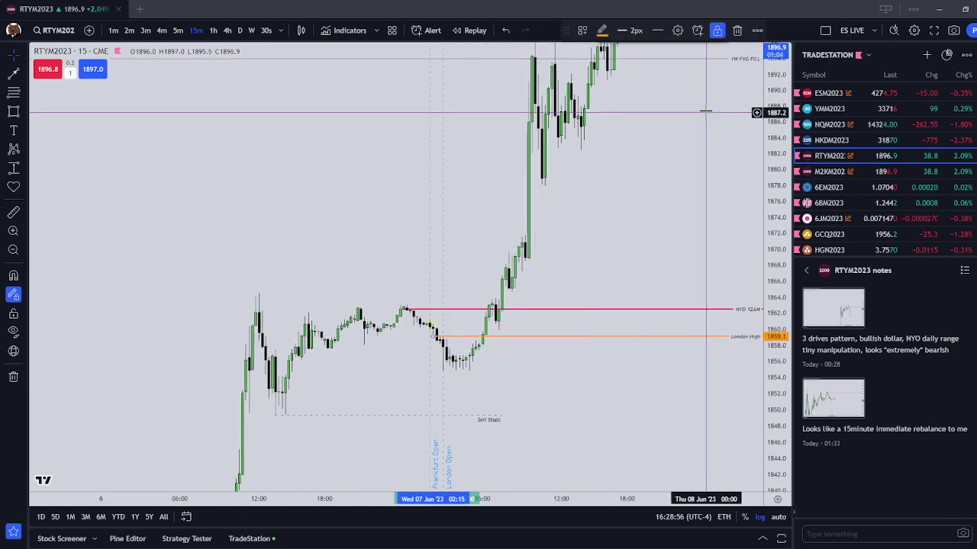
{"action": "left_click", "coordinate": [737, 31]}
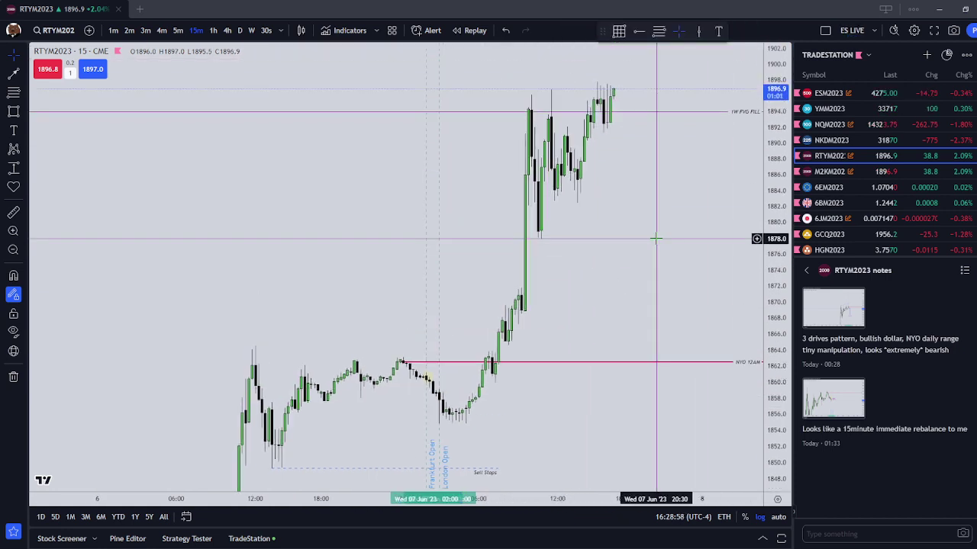
- Examine the RTYM2023 price action around the Frankfurt and London opens, comparing the London low with the NYO 12AM and Sell Stops lines
{"action": "scroll", "coordinate": [580, 386], "scroll_direction": "up", "scroll_amount": 4}
{"action": "left_click_drag", "start_coordinate": [582, 391], "coordinate": [600, 325]}
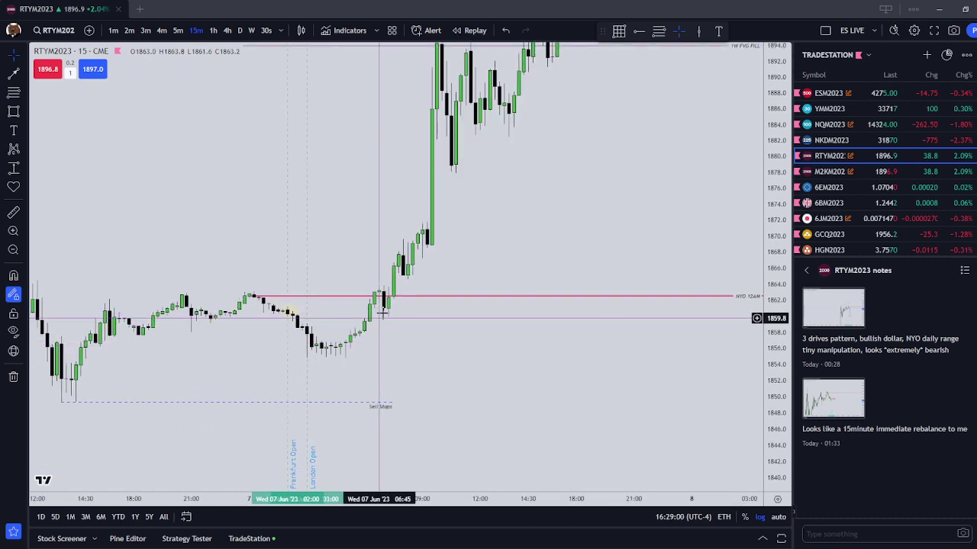
{"action": "scroll", "coordinate": [384, 311], "scroll_direction": "down", "scroll_amount": 5}
{"action": "scroll", "coordinate": [541, 252], "scroll_direction": "up", "scroll_amount": 3}
{"action": "left_click_drag", "start_coordinate": [718, 467], "coordinate": [775, 114]}
{"action": "left_click_drag", "start_coordinate": [519, 72], "coordinate": [488, 423]}
{"action": "left_click_drag", "start_coordinate": [357, 408], "coordinate": [366, 320]}
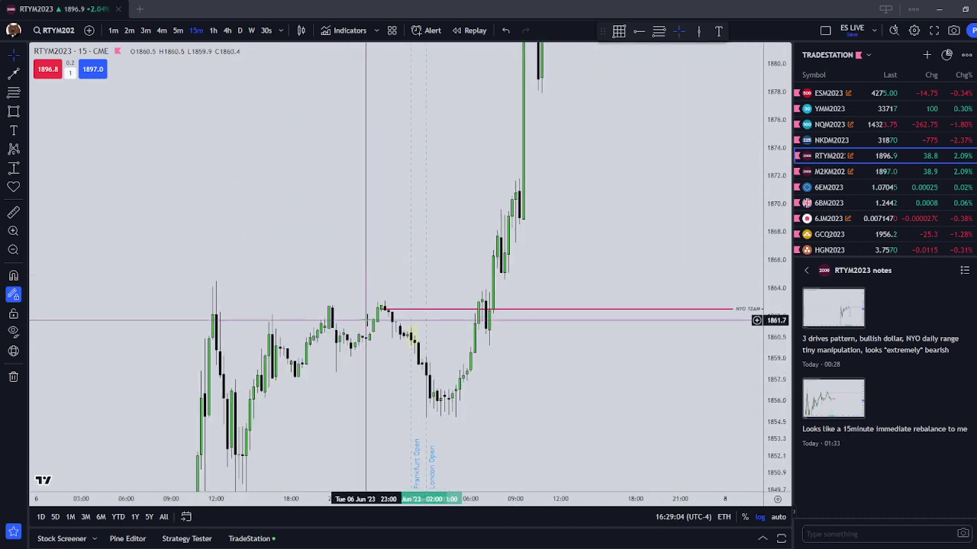
{"action": "left_click_drag", "start_coordinate": [778, 115], "coordinate": [776, 189]}
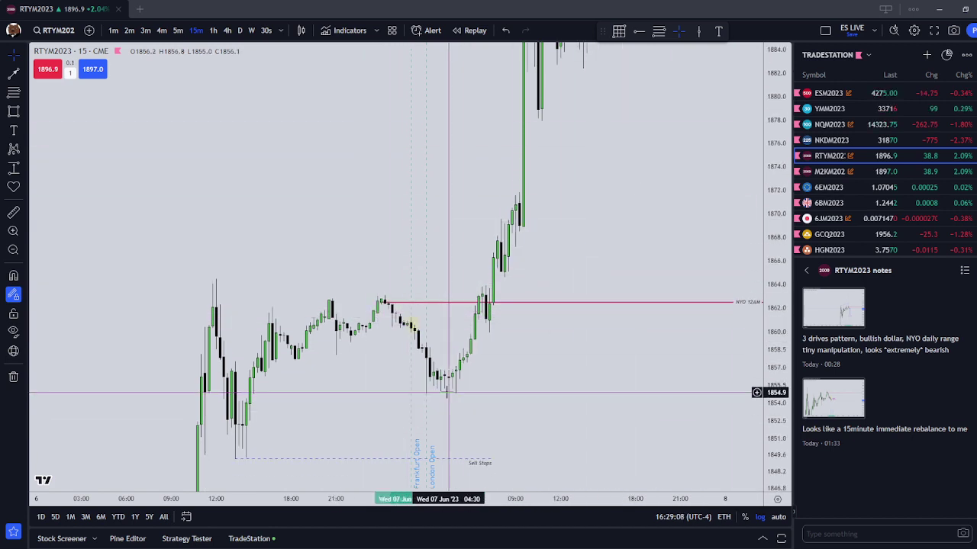
{"action": "left_click_drag", "start_coordinate": [541, 216], "coordinate": [494, 328]}
{"action": "left_click_drag", "start_coordinate": [653, 166], "coordinate": [692, 102]}
{"action": "scroll", "coordinate": [564, 278], "scroll_direction": "down", "scroll_amount": 2}
{"action": "left_click_drag", "start_coordinate": [630, 398], "coordinate": [705, 301]}
{"action": "scroll", "coordinate": [730, 397], "scroll_direction": "up", "scroll_amount": 3}
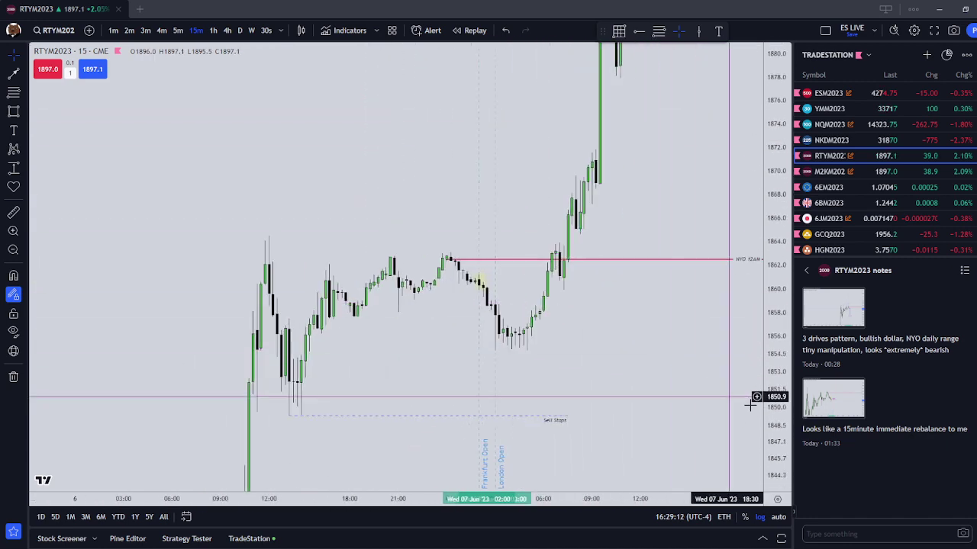
{"action": "left_click_drag", "start_coordinate": [777, 421], "coordinate": [795, 218]}
{"action": "scroll", "coordinate": [609, 395], "scroll_direction": "up", "scroll_amount": 3}
{"action": "left_click_drag", "start_coordinate": [578, 387], "coordinate": [608, 314]}
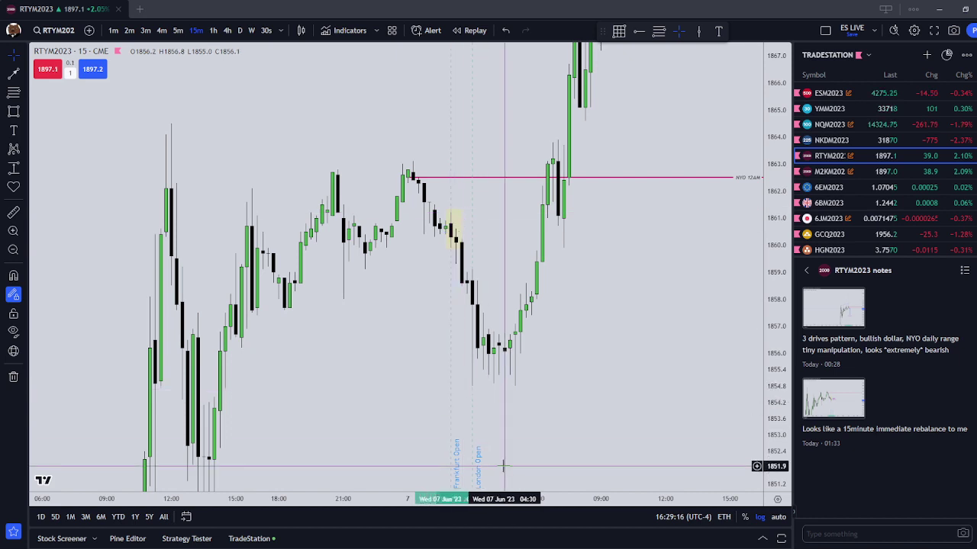
{"action": "scroll", "coordinate": [503, 466], "scroll_direction": "up", "scroll_amount": 1}
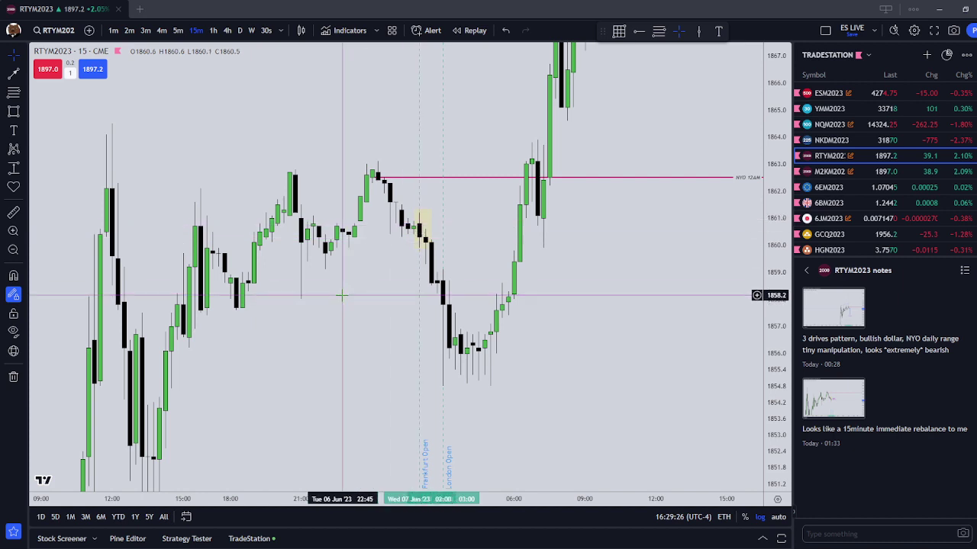
{"action": "left_click_drag", "start_coordinate": [343, 296], "coordinate": [415, 318]}
{"action": "left_click", "coordinate": [500, 245]}
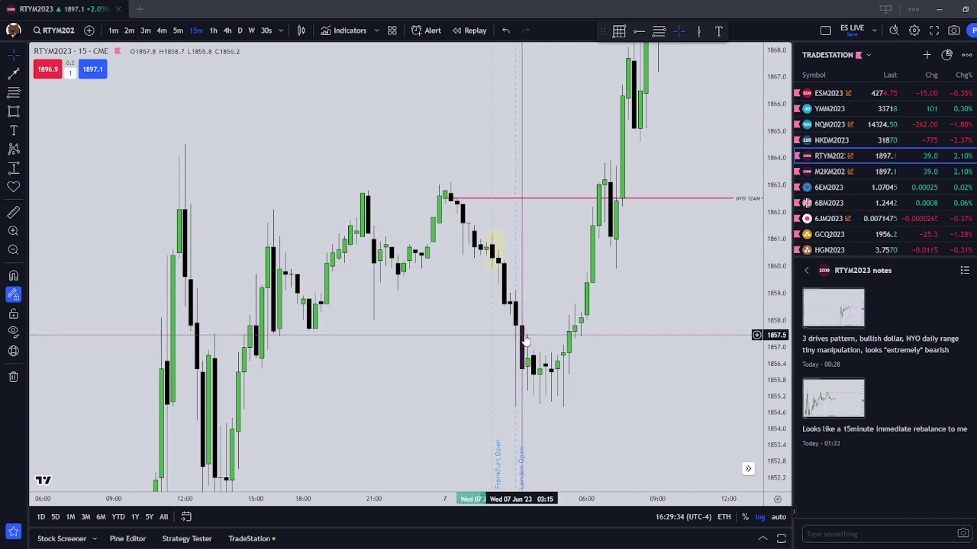
- Draw an arrow from 1855.7 at 7 June 07:00 back to about 1854.4 at 6 June 14:30
{"action": "left_click_drag", "start_coordinate": [624, 383], "coordinate": [613, 323]}
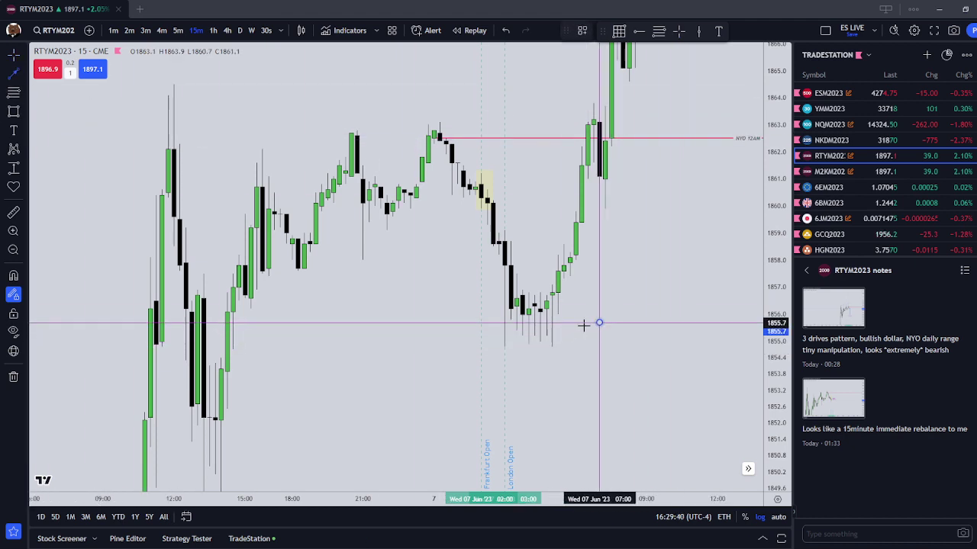
{"action": "left_click", "coordinate": [599, 323]}
{"action": "left_click", "coordinate": [235, 356]}
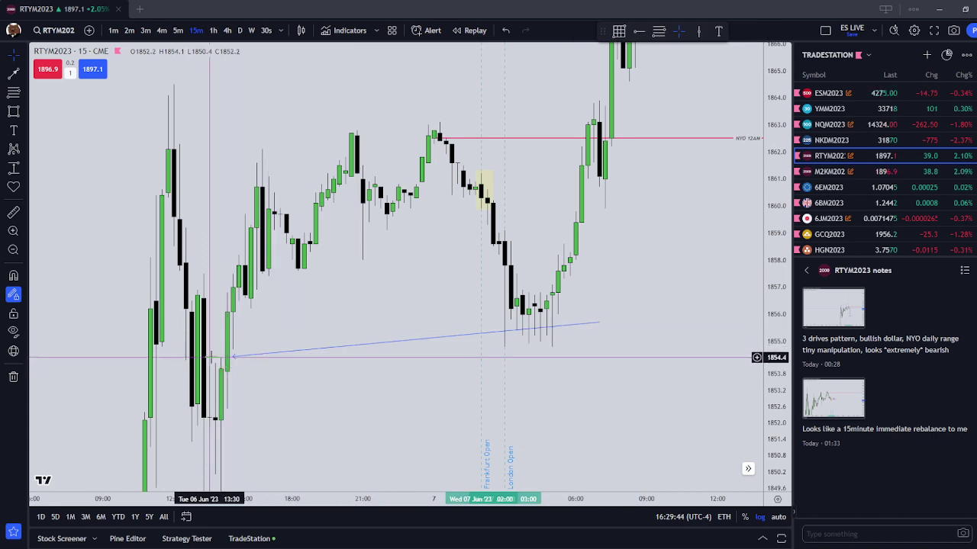
- Adjust the arrow to run from about 1854.9 at the 7 June London low, near 05:00, to 1854.5 at 6 June 14:45
{"action": "mouse_move", "coordinate": [597, 323]}
{"action": "left_mouse_down"}
{"action": "mouse_move", "coordinate": [554, 352]}
{"action": "mouse_move", "coordinate": [599, 338]}
{"action": "left_mouse_up"}
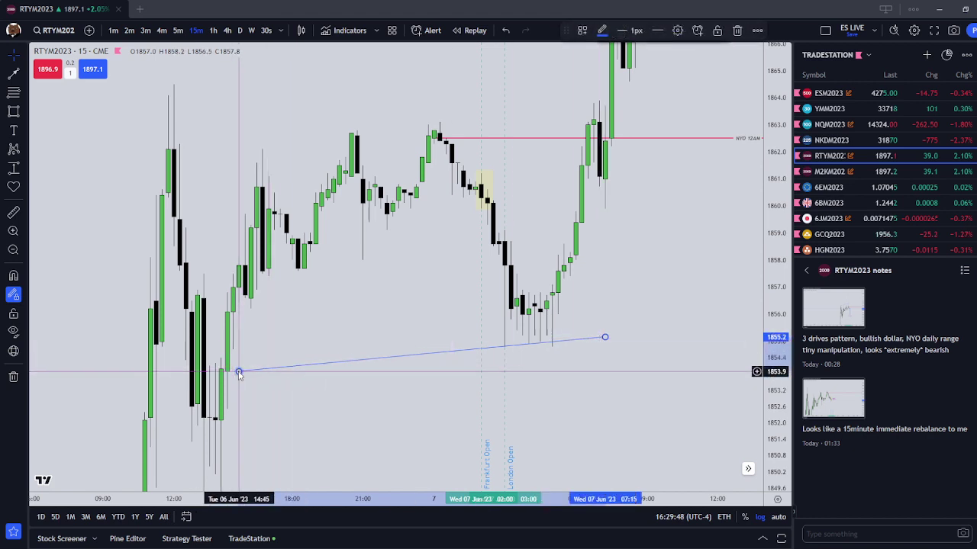
{"action": "left_click_drag", "start_coordinate": [239, 355], "coordinate": [239, 354]}
{"action": "left_click_drag", "start_coordinate": [603, 341], "coordinate": [558, 347]}
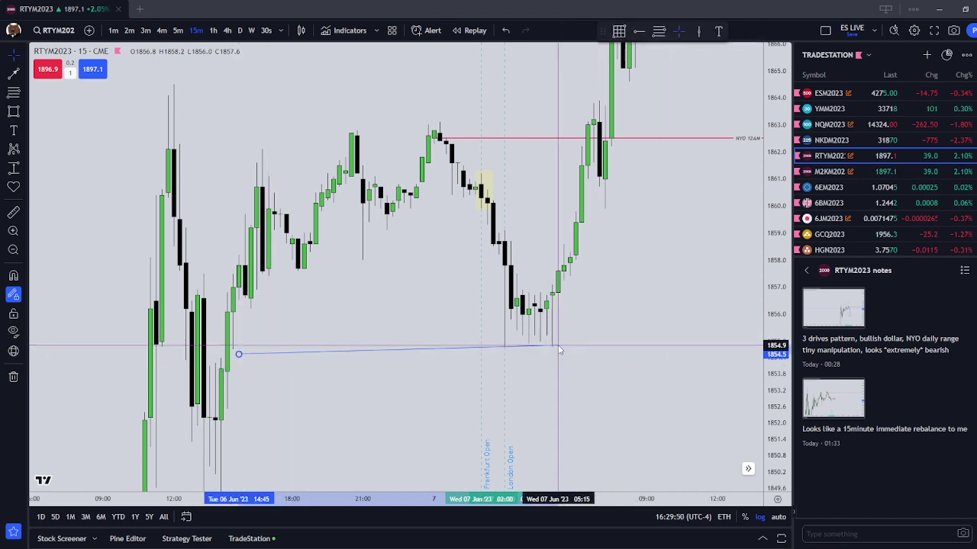
{"action": "left_click", "coordinate": [395, 359]}
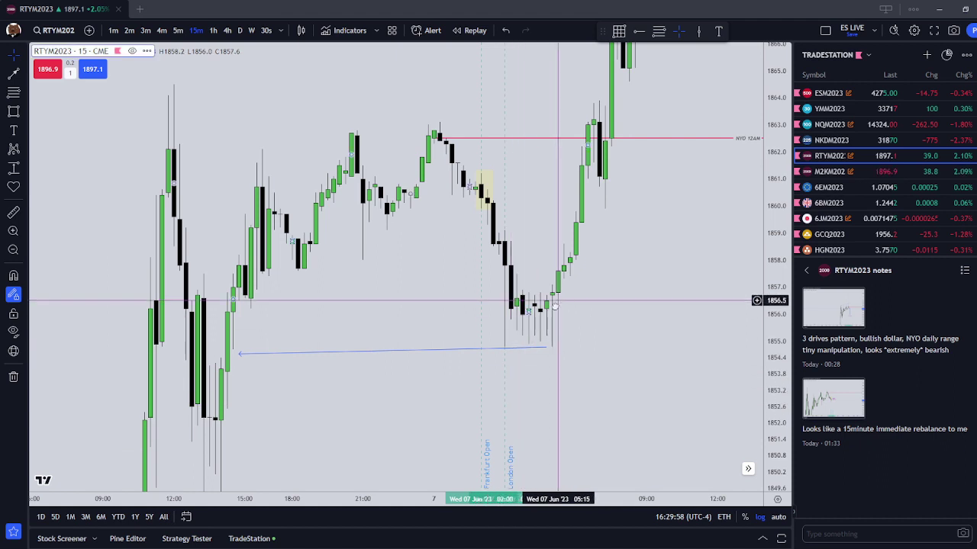
- Draw a rectangle from about 1859.8 to 1860.6 over the gap in the 7 June rally, spanning 05:30 to about 08:30
{"action": "left_click_drag", "start_coordinate": [503, 309], "coordinate": [418, 335]}
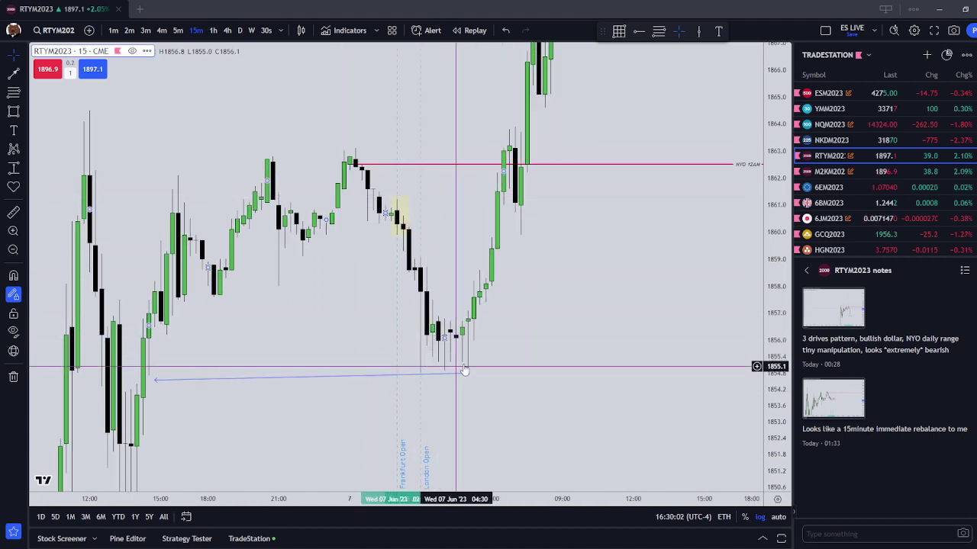
{"action": "scroll", "coordinate": [588, 234], "scroll_direction": "up", "scroll_amount": 1}
{"action": "left_click_drag", "start_coordinate": [576, 237], "coordinate": [563, 366]}
{"action": "left_click_drag", "start_coordinate": [626, 192], "coordinate": [626, 167]}
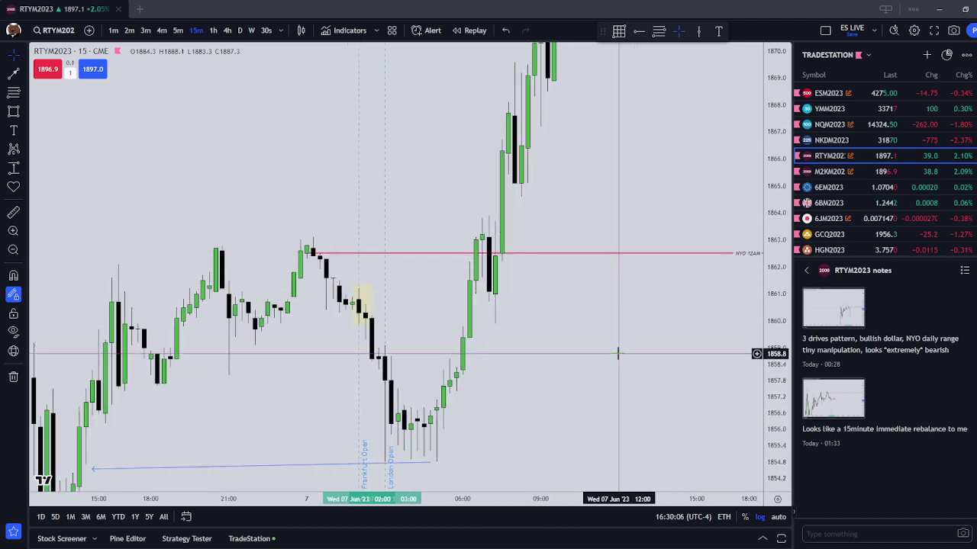
{"action": "left_click", "coordinate": [15, 112]}
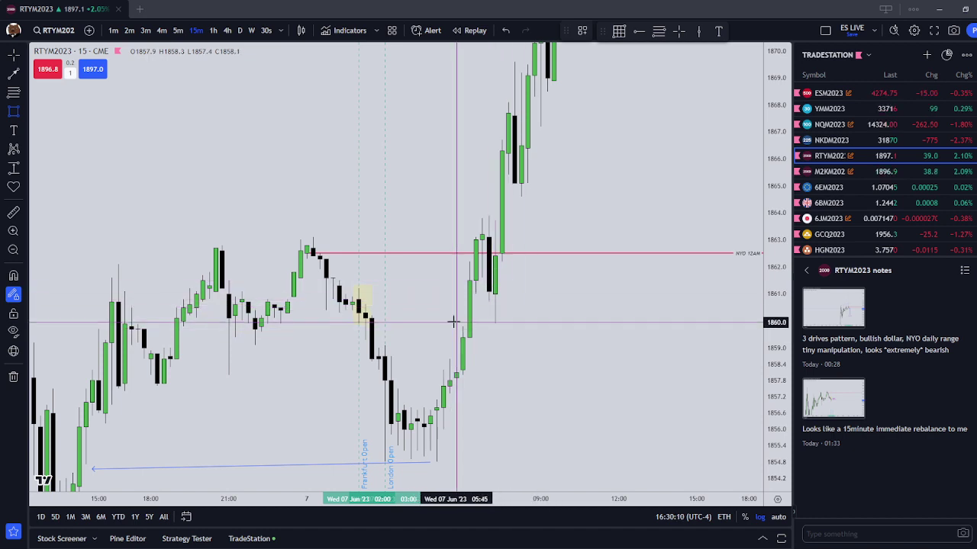
{"action": "mouse_move", "coordinate": [450, 326]}
{"action": "left_mouse_down"}
{"action": "mouse_move", "coordinate": [528, 325]}
{"action": "mouse_move", "coordinate": [521, 303]}
{"action": "left_mouse_up"}
{"action": "left_click", "coordinate": [599, 322]}
- Draw an arrow from 1863.4 at 7 June 07:15 back to about 1863.3 at 00:15, above the NYO 12AM line
{"action": "scroll", "coordinate": [599, 324], "scroll_direction": "down", "scroll_amount": 3}
{"action": "left_click_drag", "start_coordinate": [596, 338], "coordinate": [578, 357]}
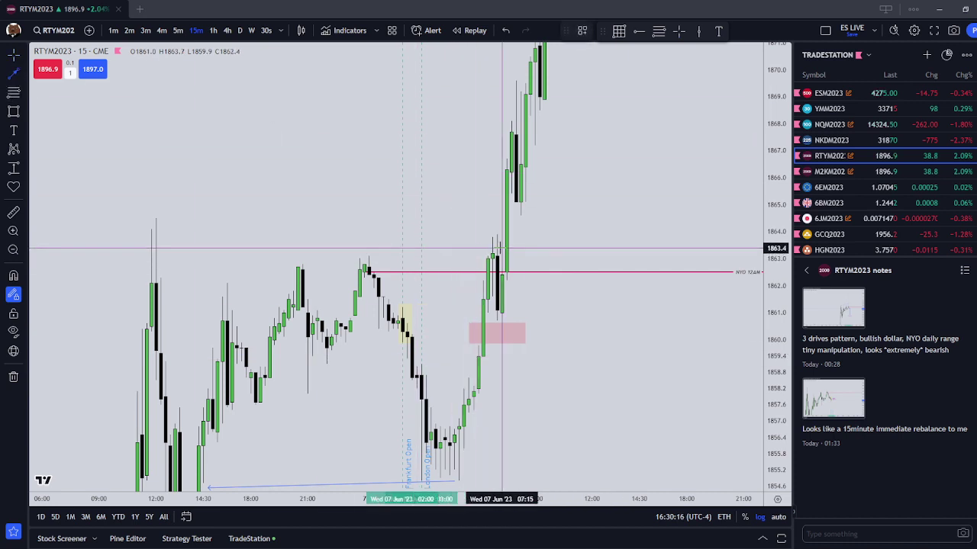
{"action": "left_click", "coordinate": [501, 249]}
{"action": "left_click", "coordinate": [369, 252]}
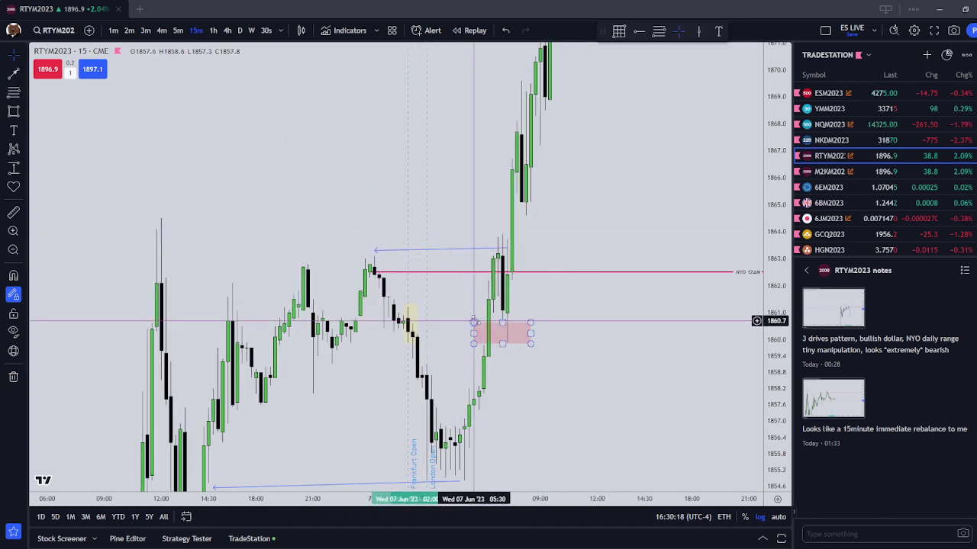
{"action": "double_click", "coordinate": [484, 250]}
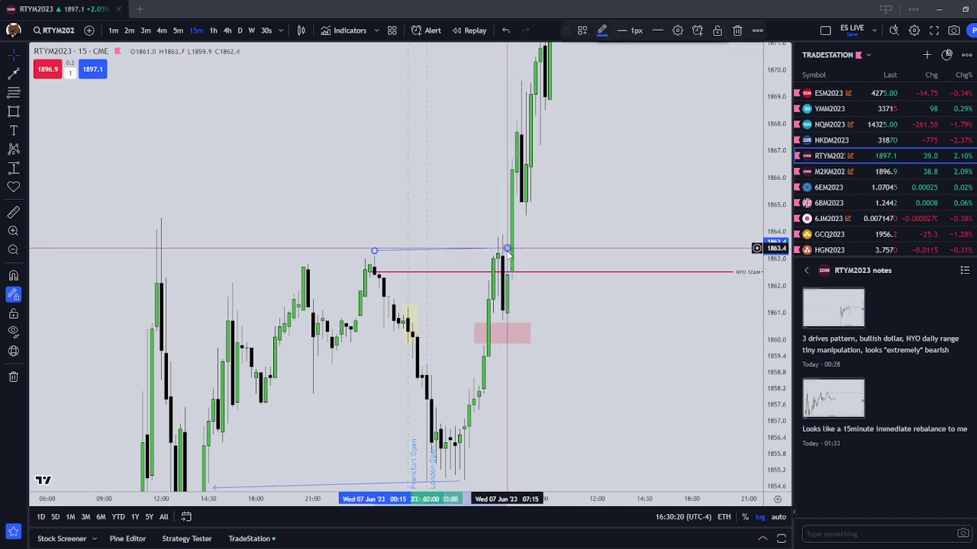
{"action": "left_click", "coordinate": [584, 57]}
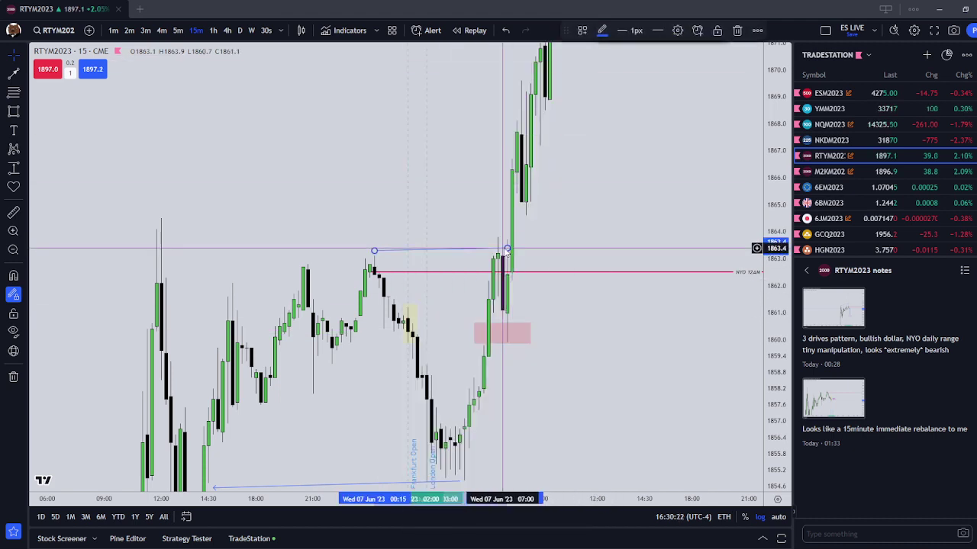
- Move the start of the arrow above the NYO 12AM line to about 1863.5 at 7 June 06:30
{"action": "left_click_drag", "start_coordinate": [506, 252], "coordinate": [493, 246]}
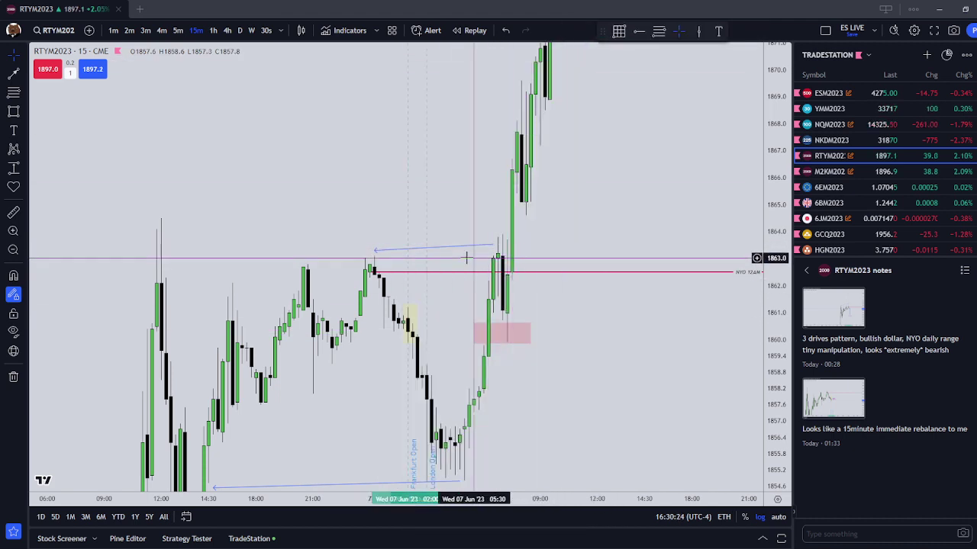
{"action": "left_click_drag", "start_coordinate": [777, 348], "coordinate": [777, 427]}
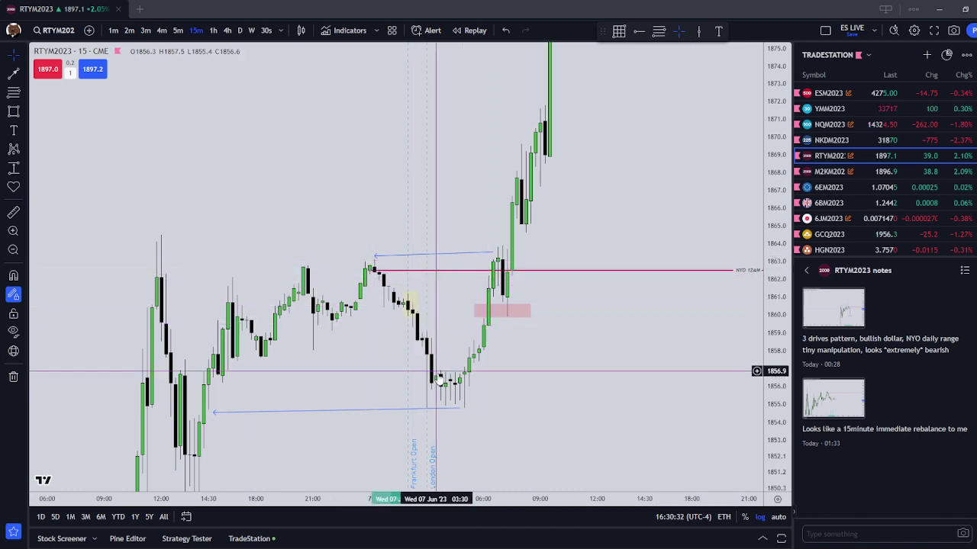
- Open the NYO 12AM horizontal ray's style settings and close them without changing anything
{"action": "left_click", "coordinate": [612, 271]}
{"action": "double_click", "coordinate": [612, 272]}
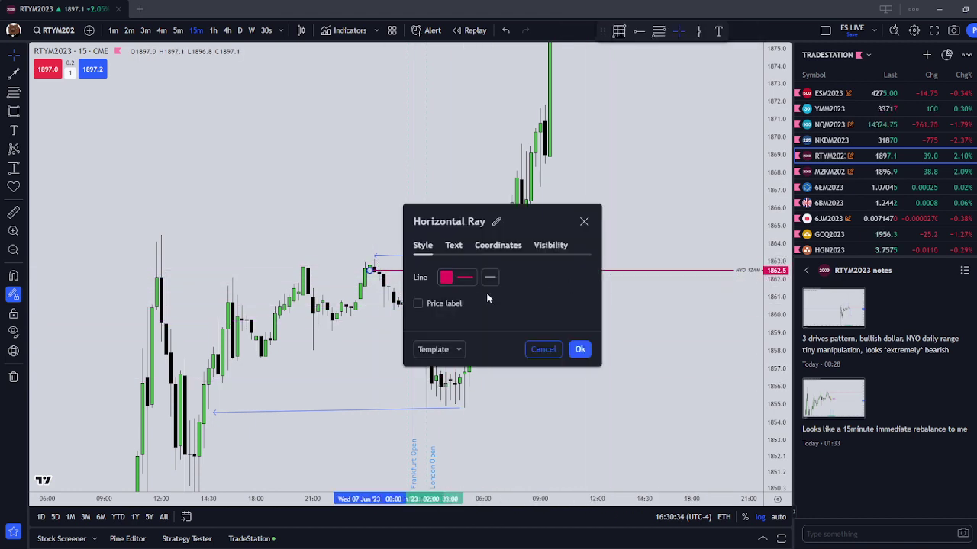
{"action": "left_click", "coordinate": [584, 354]}
- Examine the 7 June RTYM2023 rally from the pink gap rectangle up to the FVG fill line near 1894
{"action": "left_click_drag", "start_coordinate": [587, 356], "coordinate": [612, 375]}
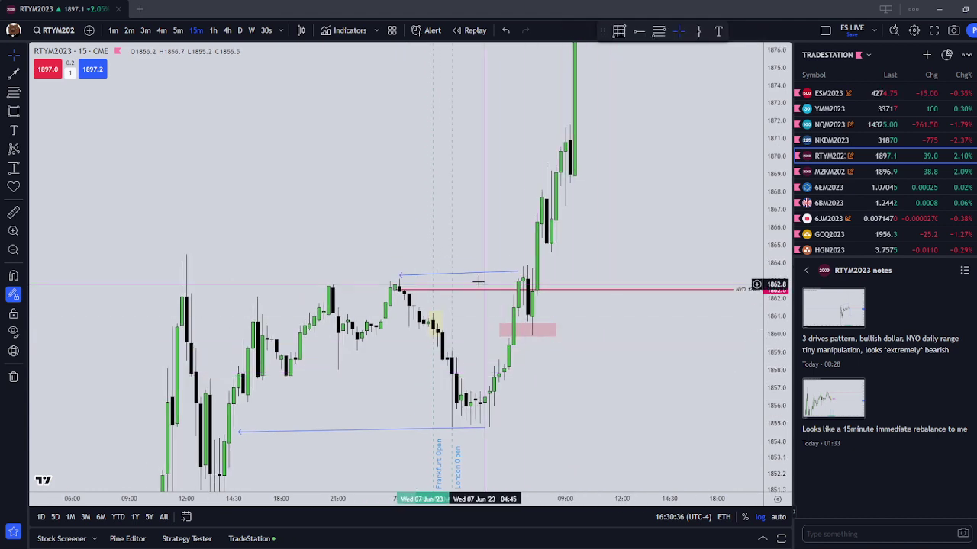
{"action": "left_click_drag", "start_coordinate": [596, 192], "coordinate": [576, 289]}
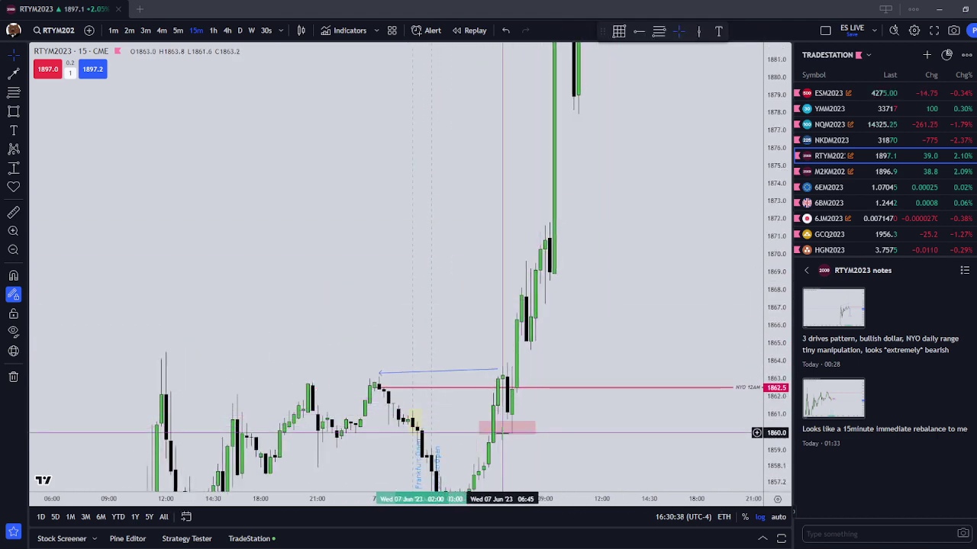
{"action": "left_click_drag", "start_coordinate": [496, 431], "coordinate": [493, 386]}
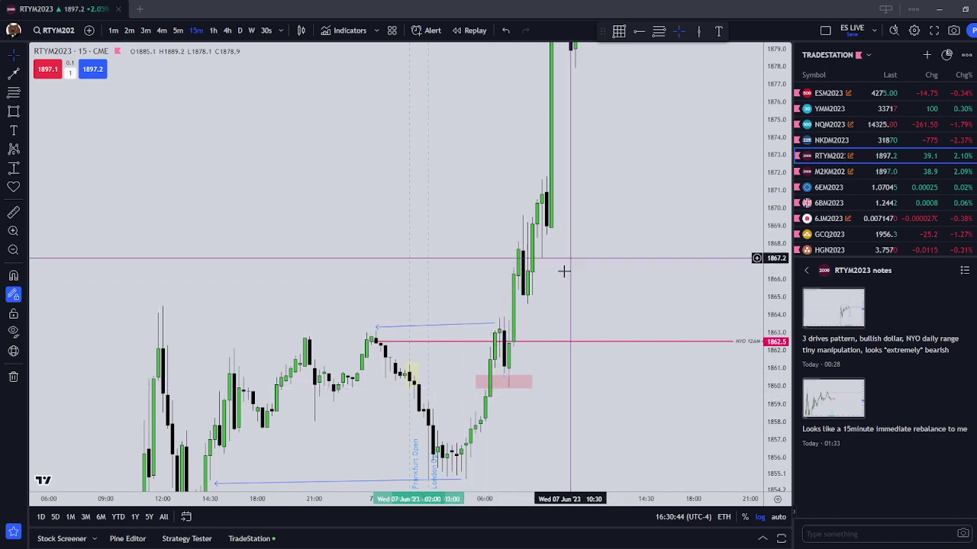
{"action": "left_click", "coordinate": [526, 388]}
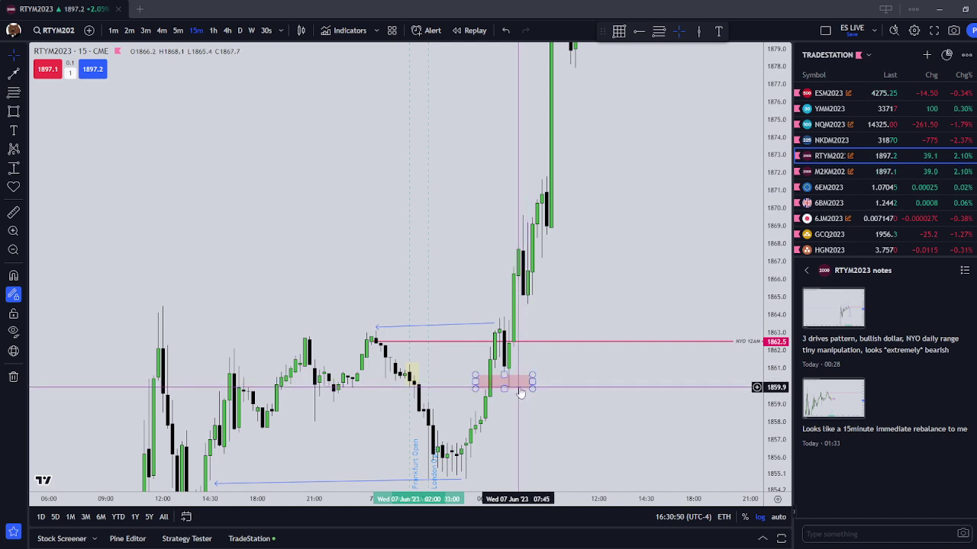
{"action": "left_click_drag", "start_coordinate": [657, 139], "coordinate": [582, 247]}
{"action": "scroll", "coordinate": [583, 245], "scroll_direction": "down", "scroll_amount": 3}
{"action": "left_click_drag", "start_coordinate": [774, 158], "coordinate": [774, 288]}
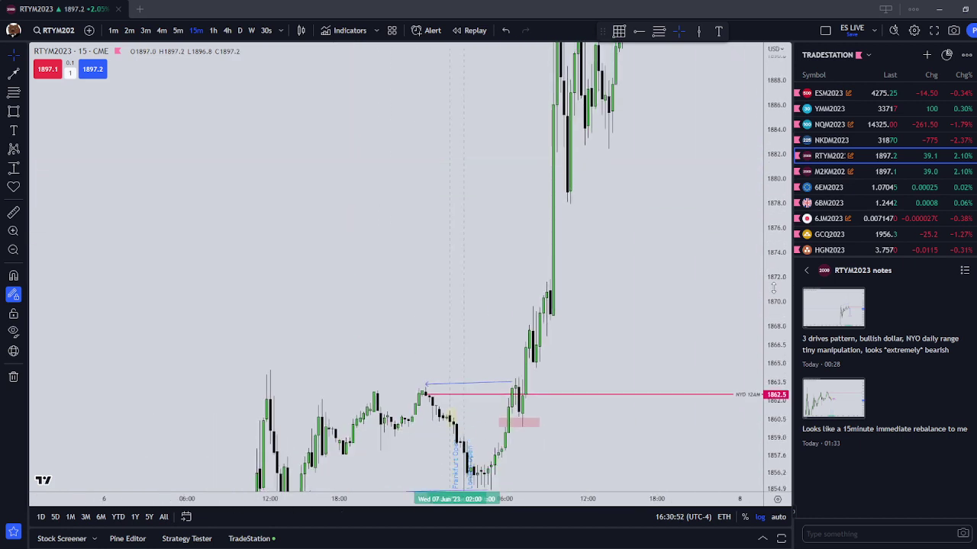
{"action": "left_click", "coordinate": [531, 414]}
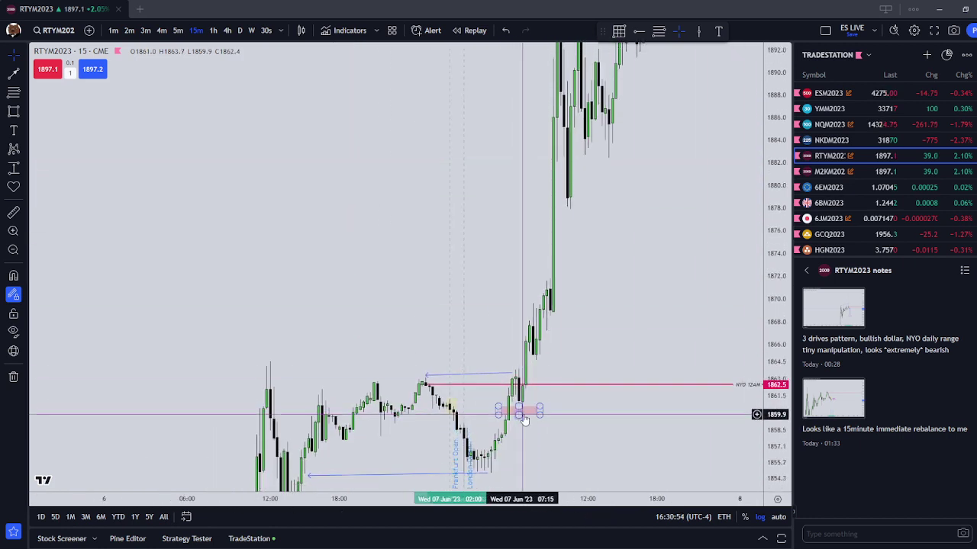
{"action": "left_click", "coordinate": [554, 396]}
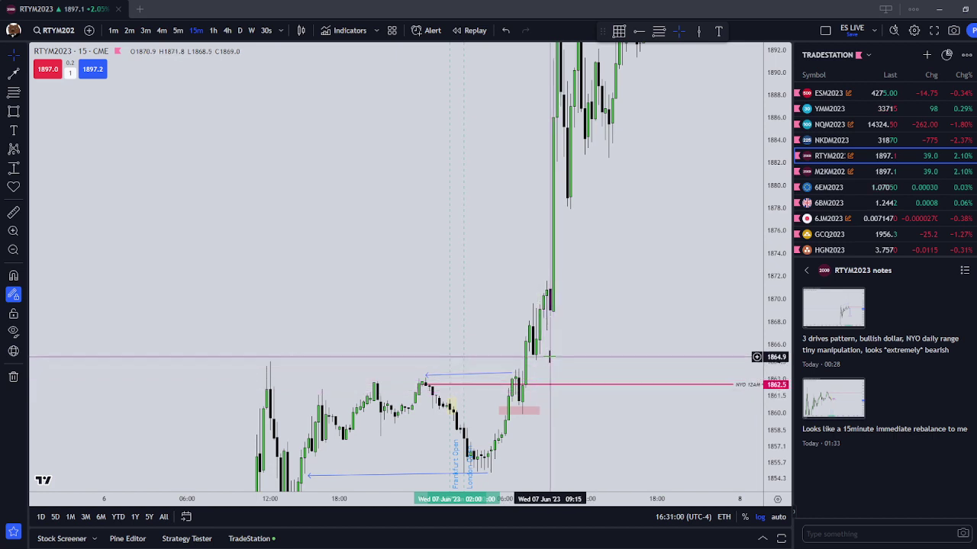
{"action": "scroll", "coordinate": [549, 357], "scroll_direction": "up", "scroll_amount": 3}
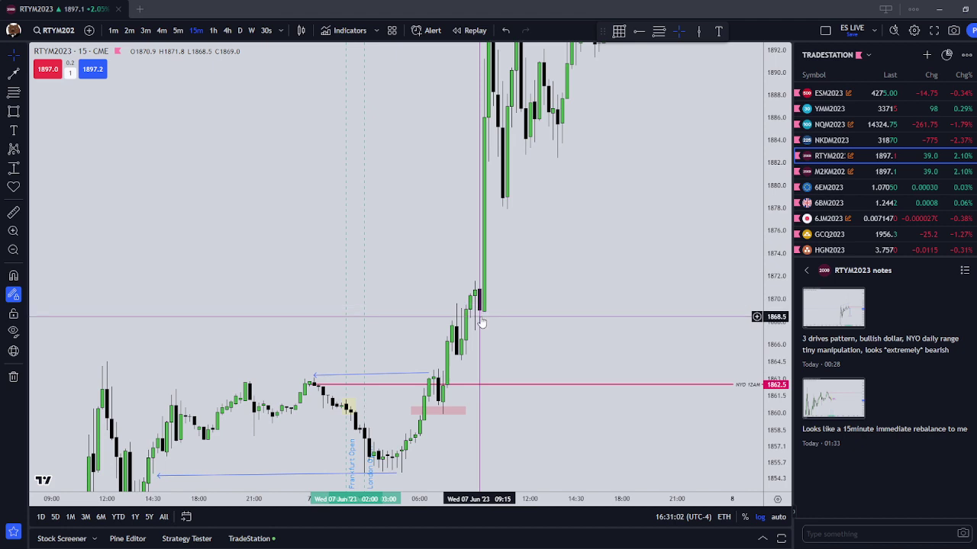
{"action": "left_click_drag", "start_coordinate": [483, 294], "coordinate": [484, 358]}
{"action": "left_click_drag", "start_coordinate": [506, 308], "coordinate": [519, 401]}
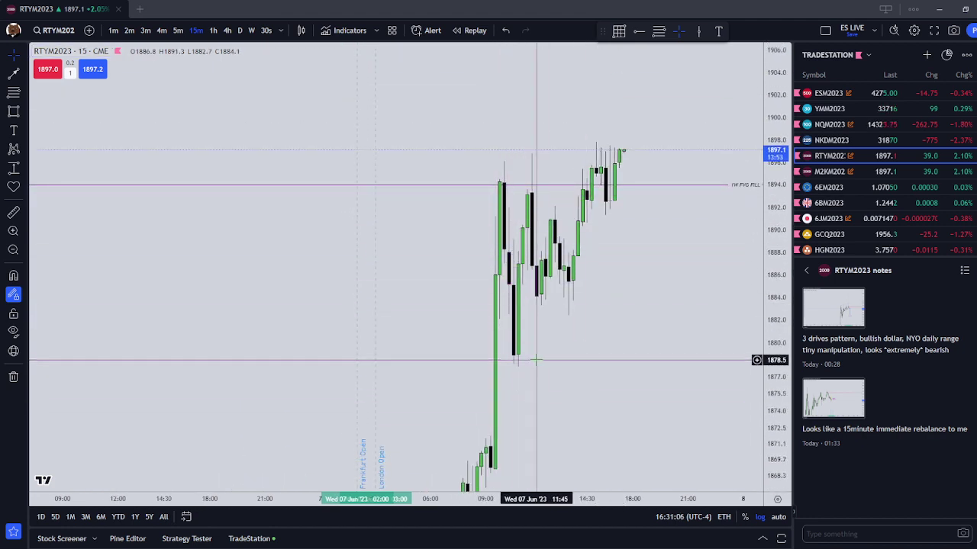
{"action": "scroll", "coordinate": [496, 336], "scroll_direction": "up", "scroll_amount": 2}
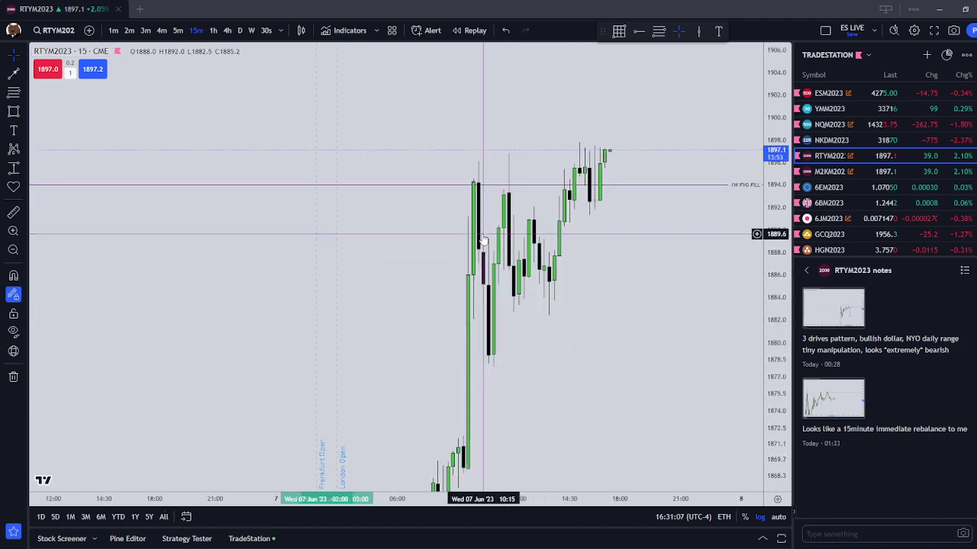
- Open the 6EM2023 chart and fit the 5–7 June price action and the NYO 12AM line in view
{"action": "left_click", "coordinate": [864, 186]}
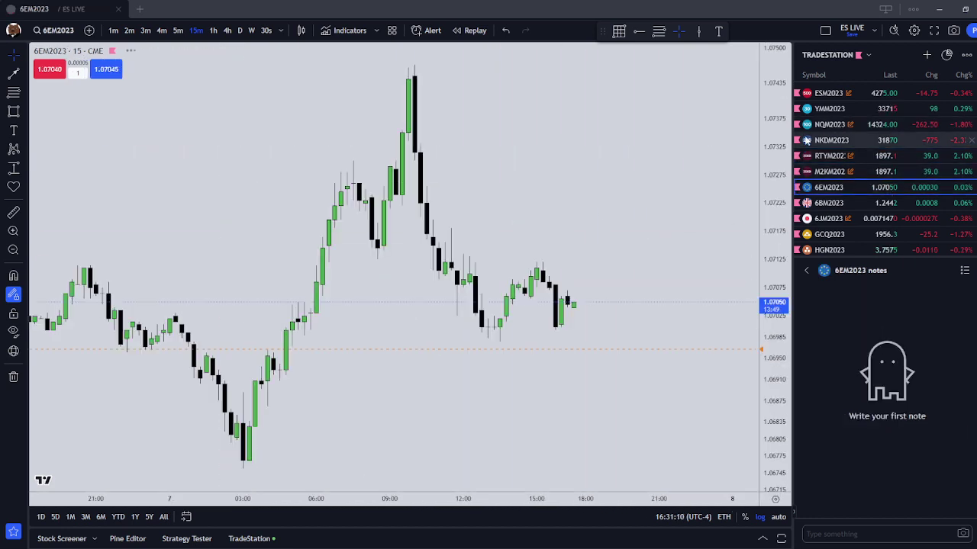
{"action": "scroll", "coordinate": [623, 216], "scroll_direction": "down", "scroll_amount": 2}
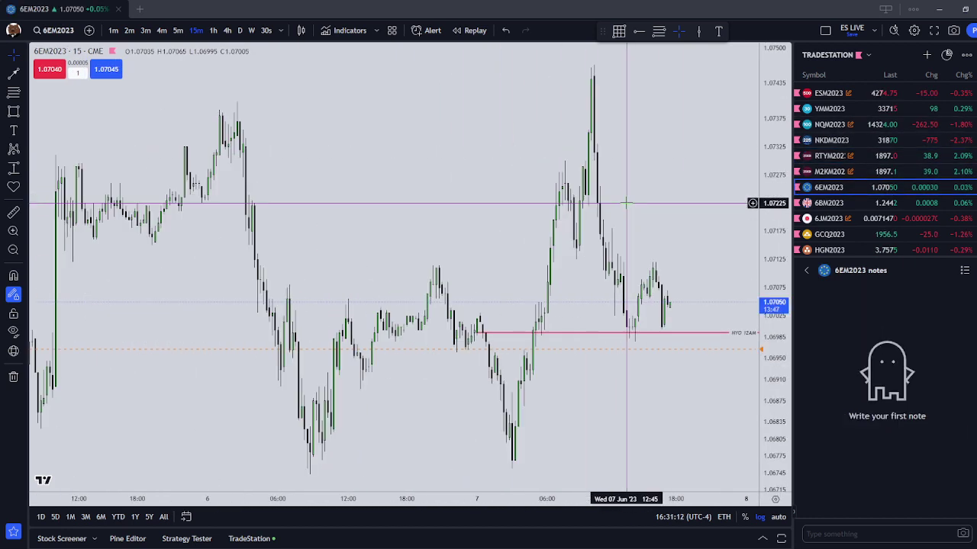
{"action": "scroll", "coordinate": [534, 401], "scroll_direction": "down", "scroll_amount": 2}
{"action": "left_click_drag", "start_coordinate": [778, 330], "coordinate": [776, 407]}
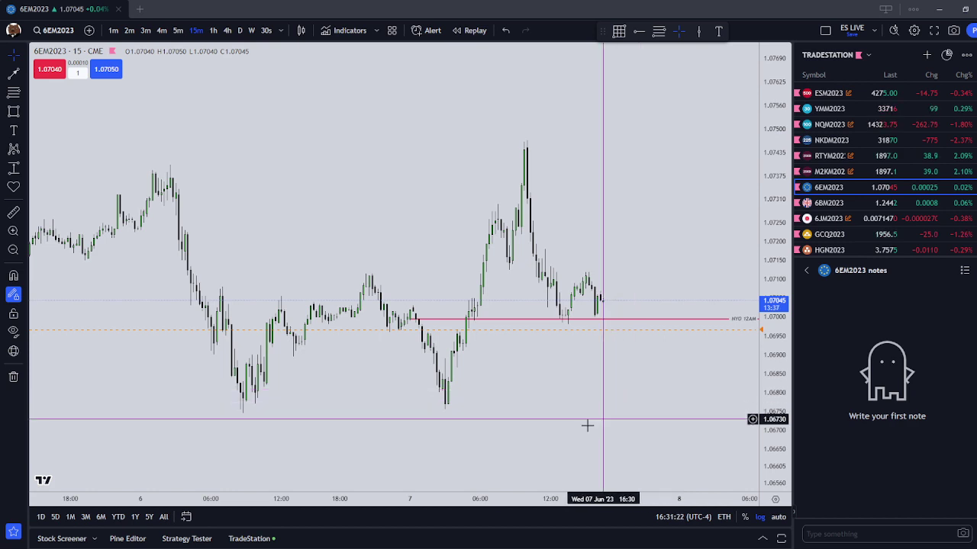
{"action": "scroll", "coordinate": [584, 423], "scroll_direction": "down", "scroll_amount": 1}
{"action": "left_click_drag", "start_coordinate": [505, 352], "coordinate": [515, 308]}
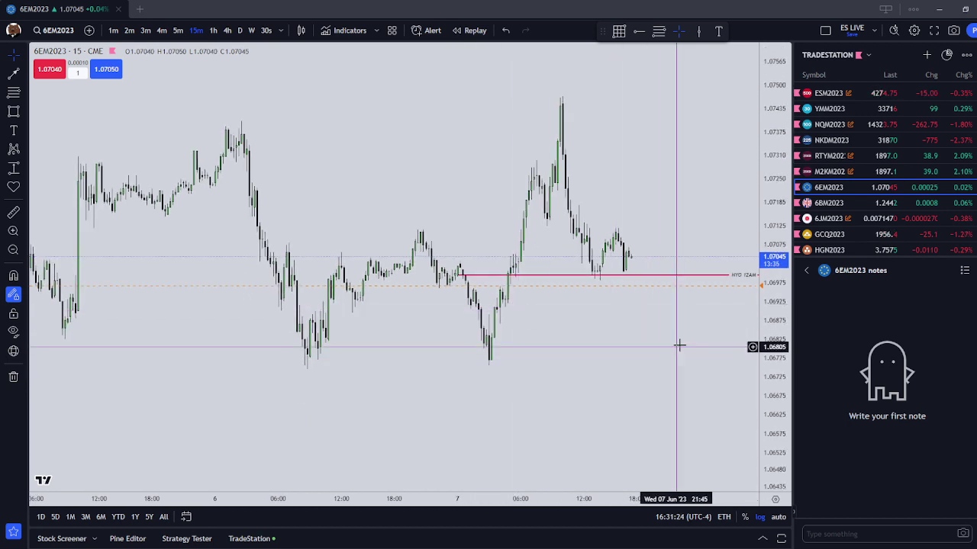
- Delete the alert for 6EM2023 crossing 1.06965
{"action": "right_click", "coordinate": [687, 287]}
{"action": "left_click", "coordinate": [720, 331]}
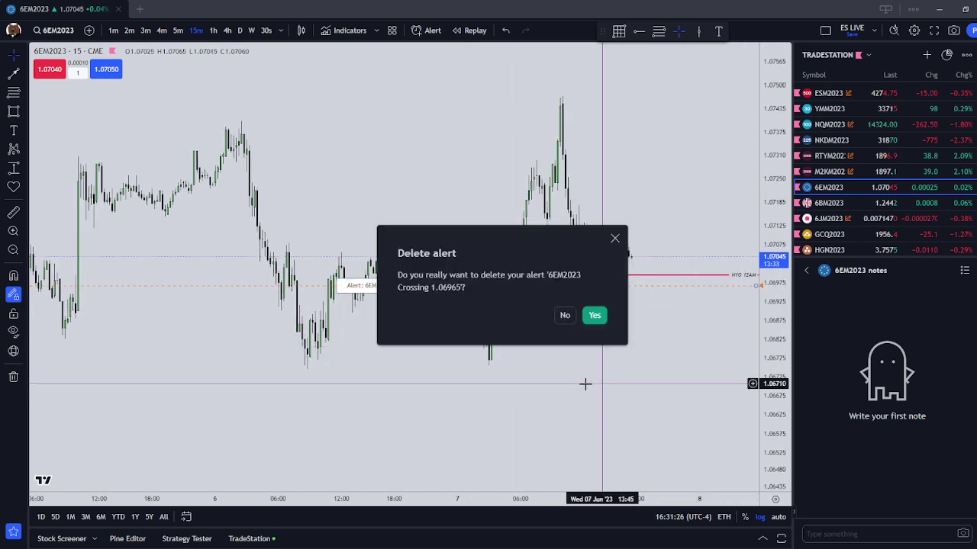
{"action": "left_click", "coordinate": [593, 313]}
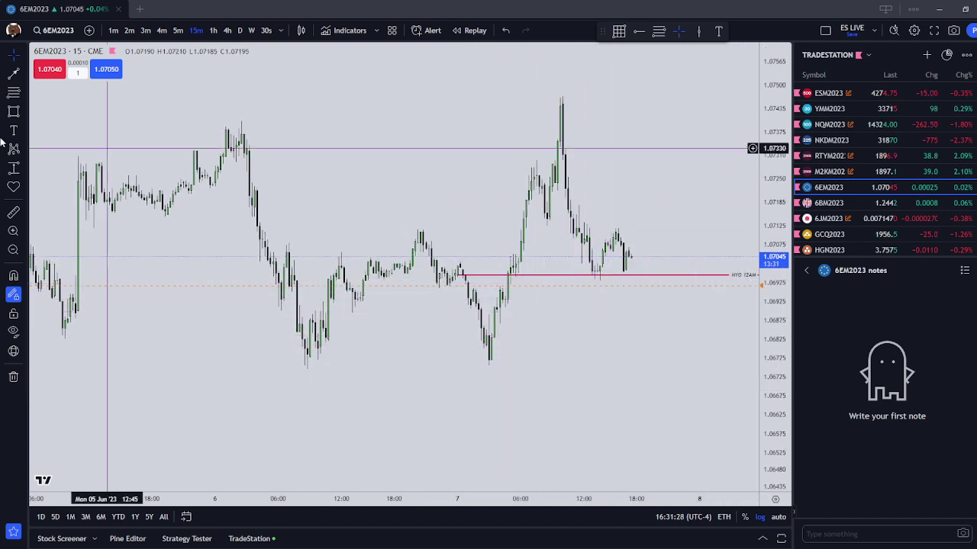
- Change the chart to the 1-hour timeframe and place a vertical line at 7 June 00:00
{"action": "left_click", "coordinate": [23, 77]}
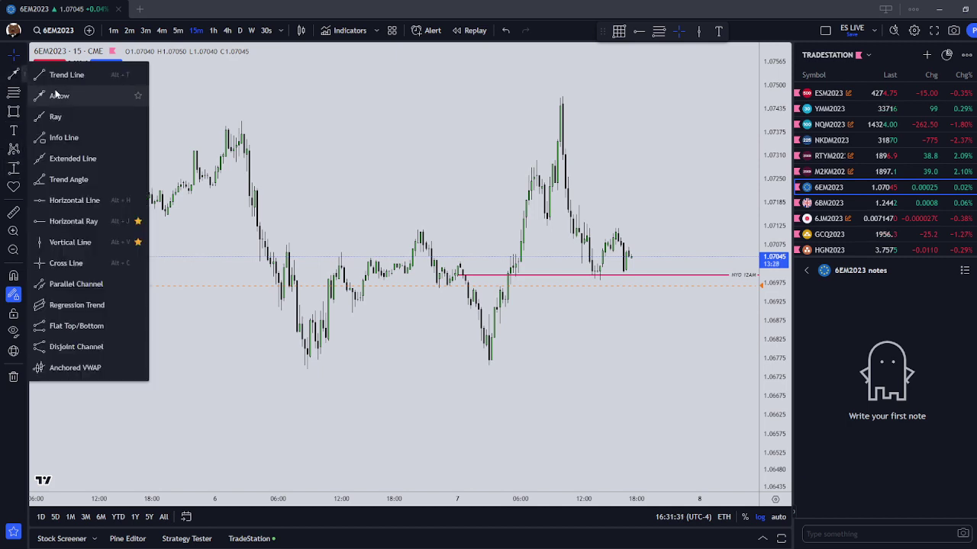
{"action": "left_click", "coordinate": [240, 31]}
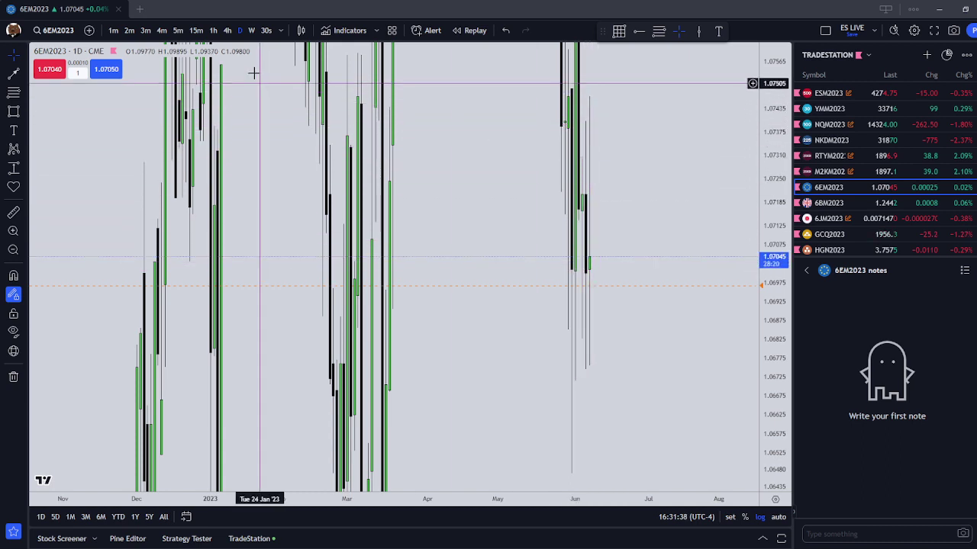
{"action": "left_click", "coordinate": [214, 30]}
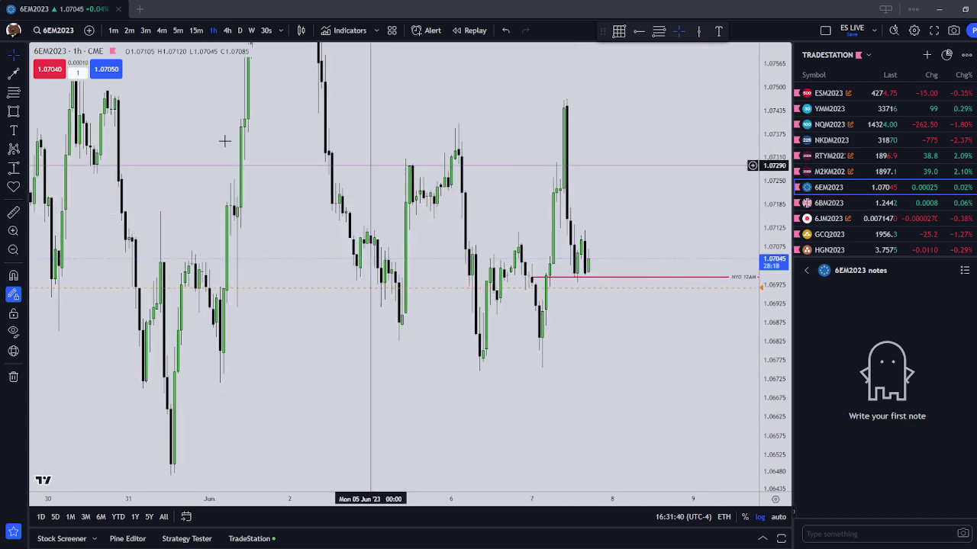
{"action": "left_click", "coordinate": [23, 77]}
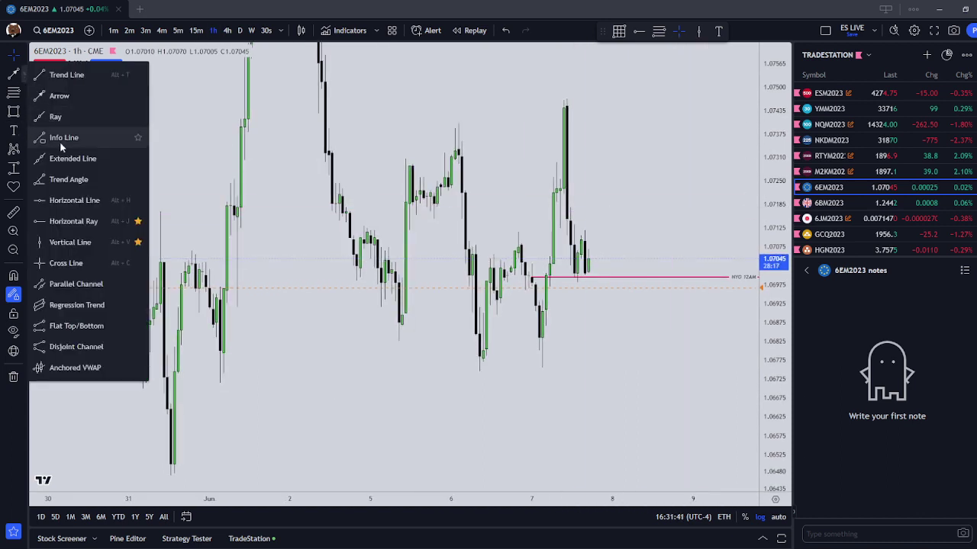
{"action": "left_click", "coordinate": [61, 243]}
{"action": "left_click", "coordinate": [533, 373]}
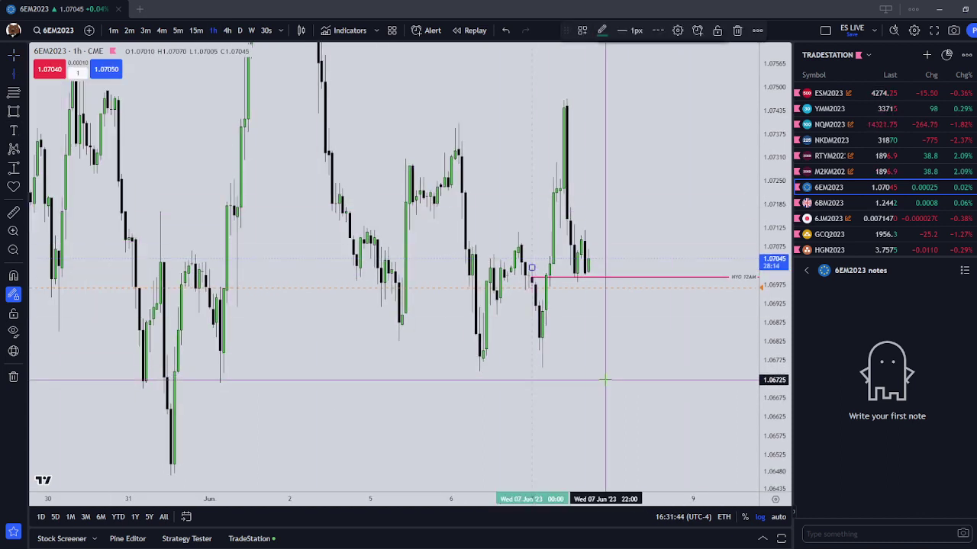
{"action": "key", "text": "Escape"}
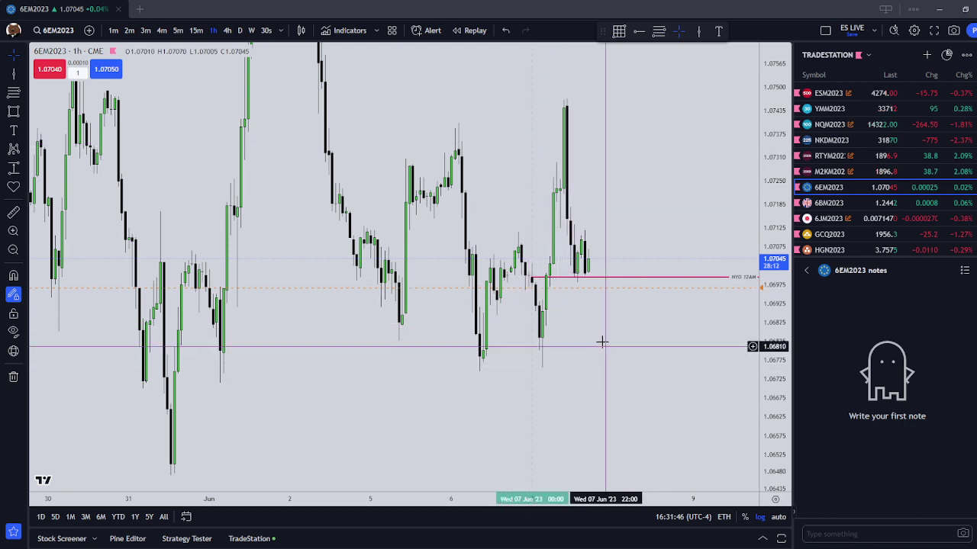
- Set the thickness of the 7 June 00:00 vertical line to 2px
{"action": "left_click", "coordinate": [533, 203]}
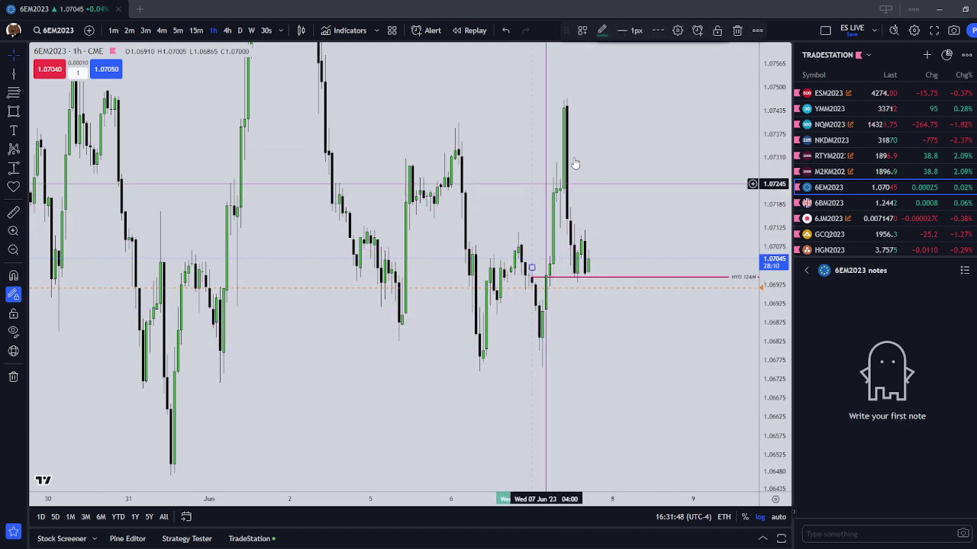
{"action": "left_click", "coordinate": [630, 35]}
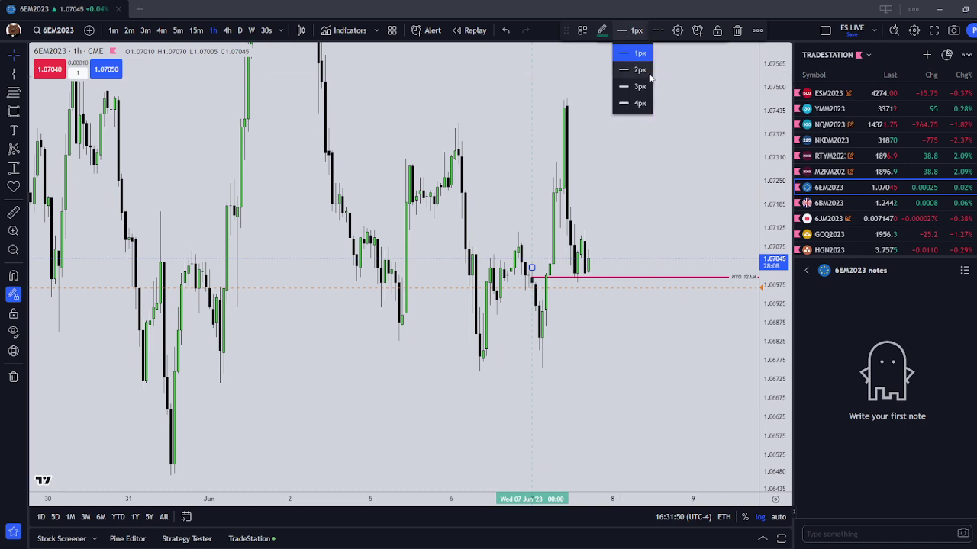
{"action": "left_click", "coordinate": [648, 72]}
{"action": "left_click", "coordinate": [665, 124]}
{"action": "scroll", "coordinate": [489, 236], "scroll_direction": "up", "scroll_amount": 3}
{"action": "left_click_drag", "start_coordinate": [463, 254], "coordinate": [423, 275]}
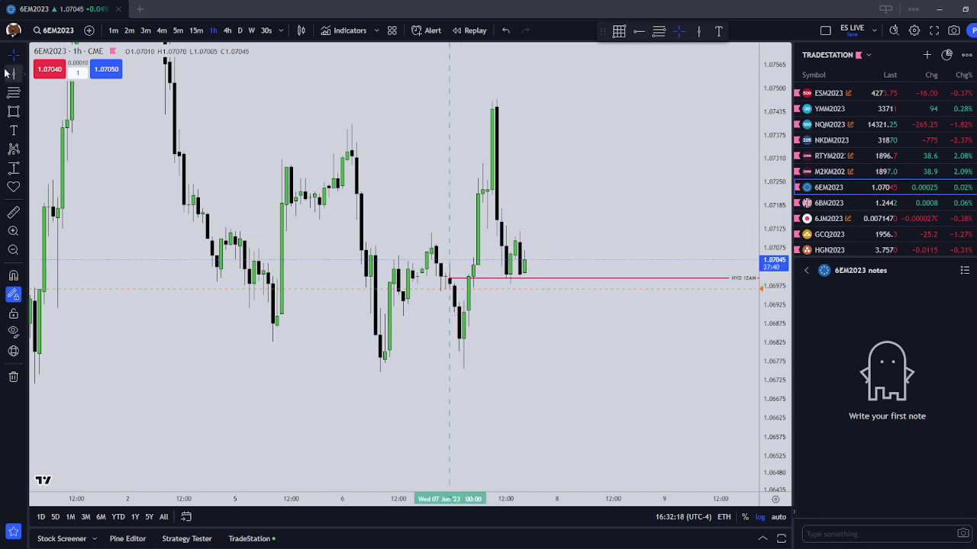
- Return the 6EM2023 chart to the 15-minute timeframe, showing 6 and 7 June
{"action": "left_click", "coordinate": [196, 30]}
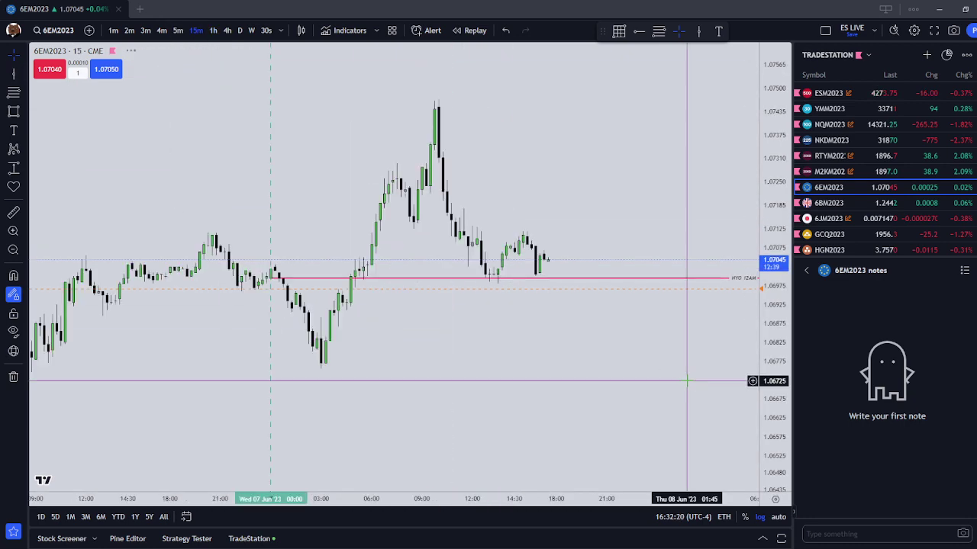
{"action": "scroll", "coordinate": [611, 425], "scroll_direction": "down", "scroll_amount": 1}
{"action": "left_click_drag", "start_coordinate": [646, 424], "coordinate": [578, 415]}
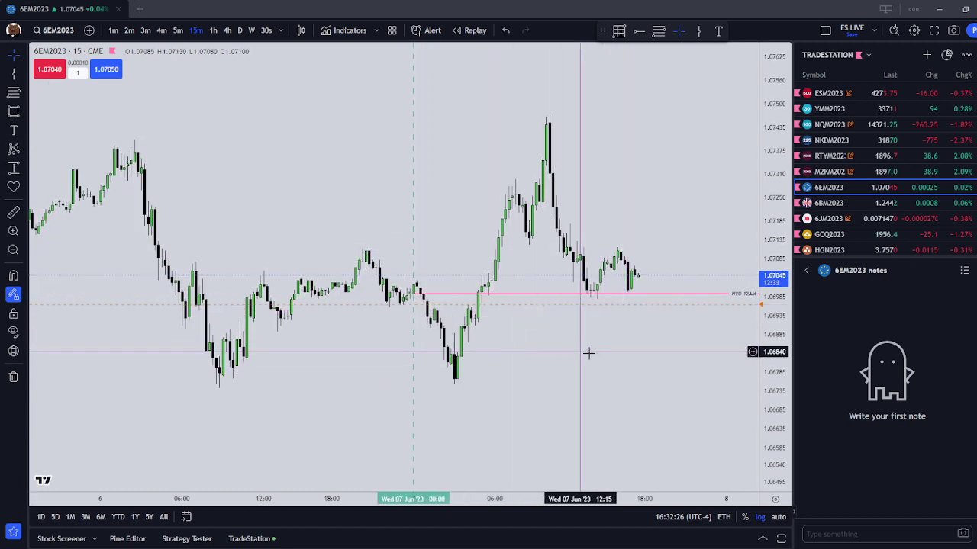
- Mark the 7 June 03:00 low at 1.06755 with a snapped horizontal ray in the orange London Low style
{"action": "left_click", "coordinate": [19, 76]}
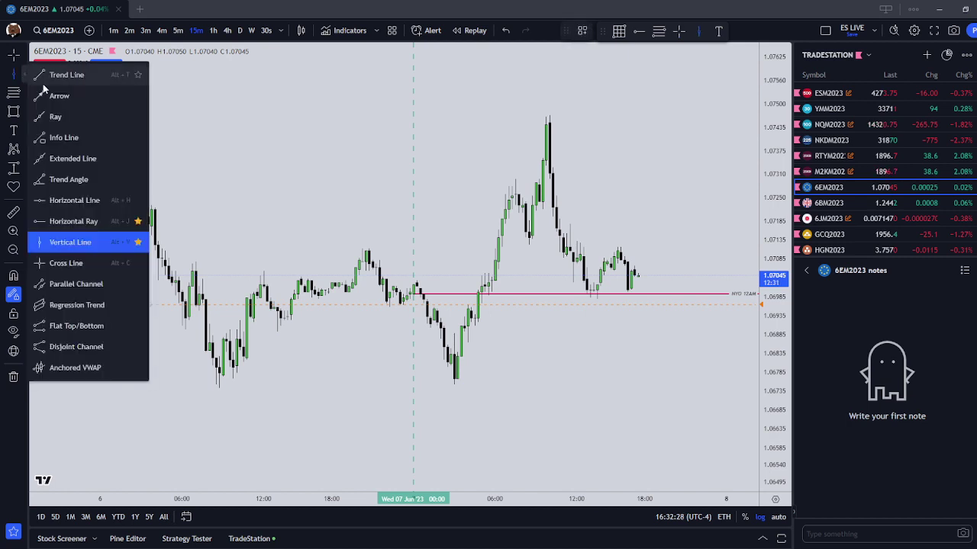
{"action": "left_click", "coordinate": [58, 95]}
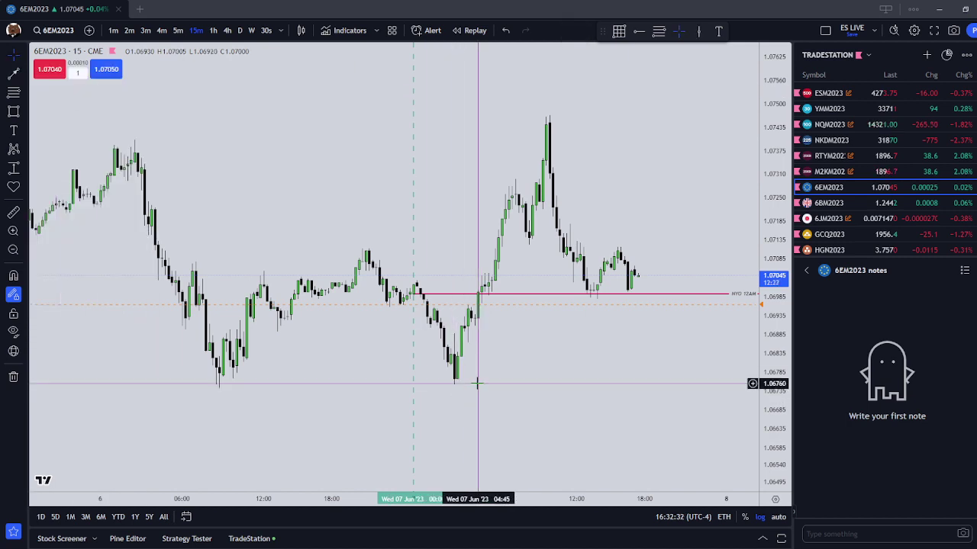
{"action": "left_click", "coordinate": [25, 73]}
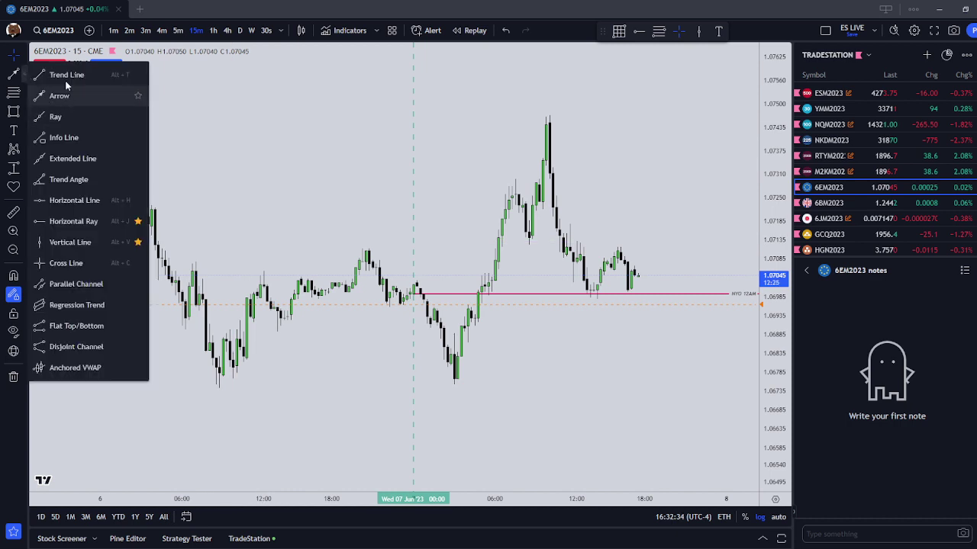
{"action": "left_click", "coordinate": [74, 201]}
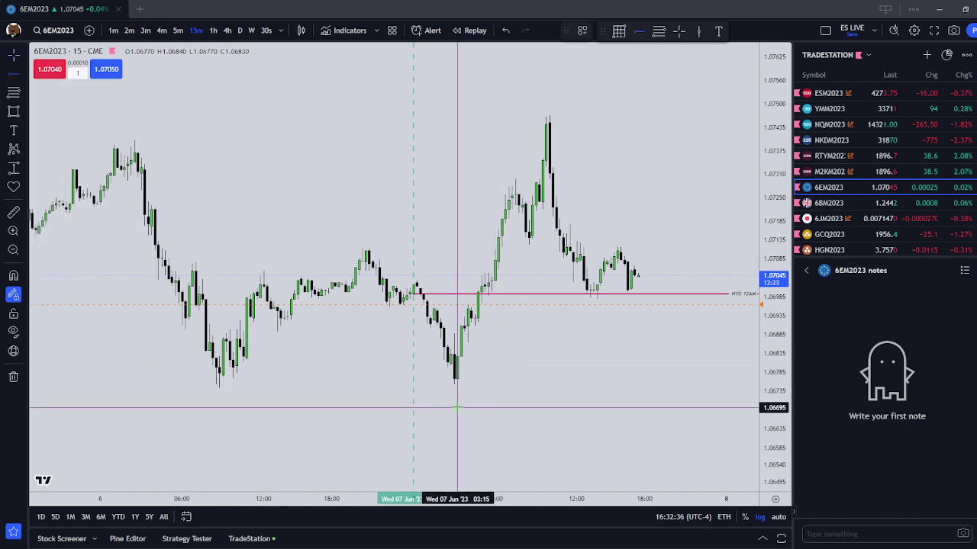
{"action": "left_click", "coordinate": [13, 277]}
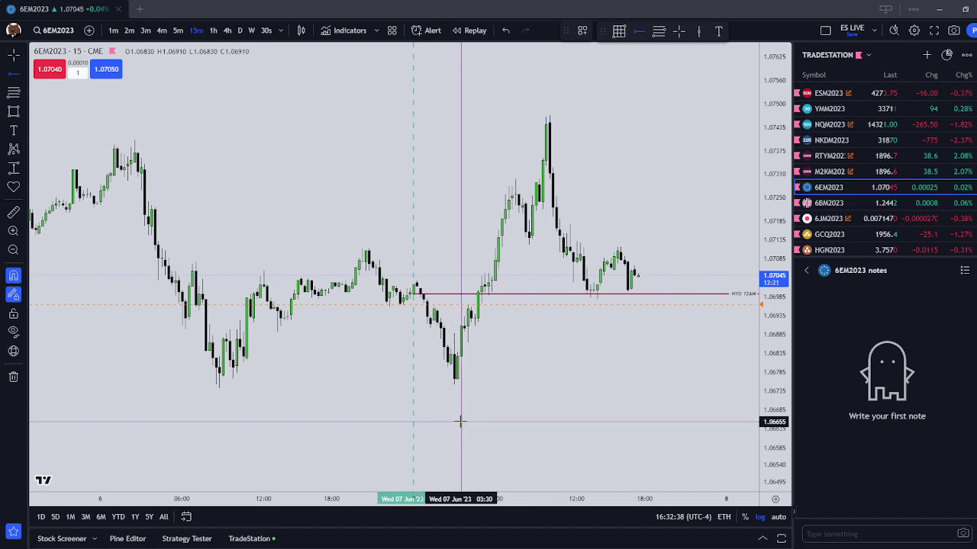
{"action": "left_click", "coordinate": [454, 385]}
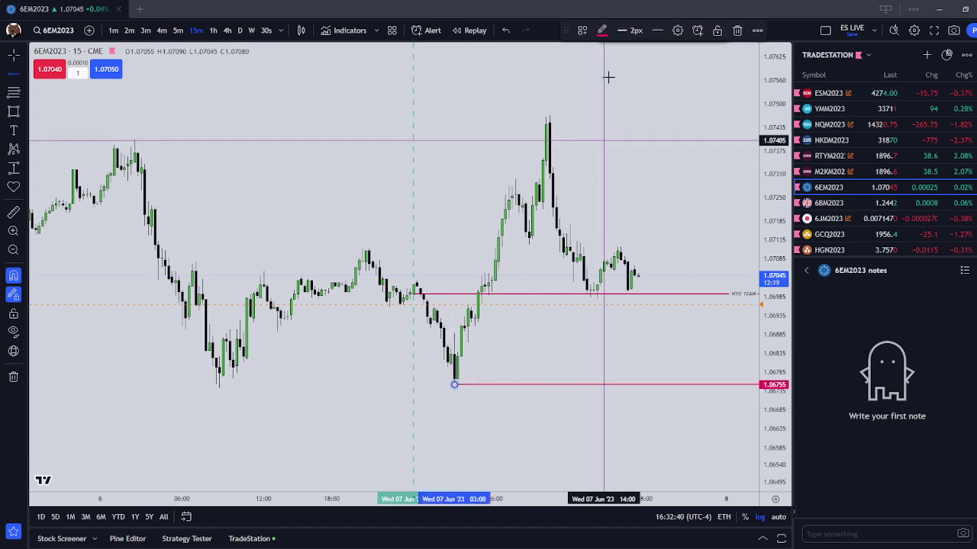
{"action": "left_click", "coordinate": [584, 32]}
{"action": "left_click", "coordinate": [597, 142]}
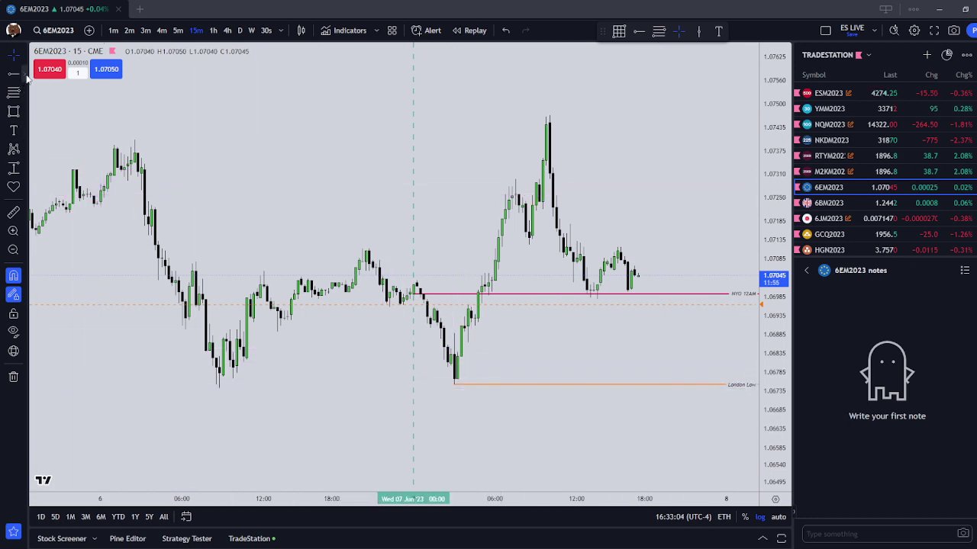
- Draw an arrow from the 7 June London low back to the 6 June 09:45 low at about 1.06785 and adjust its tail
{"action": "left_click", "coordinate": [26, 75]}
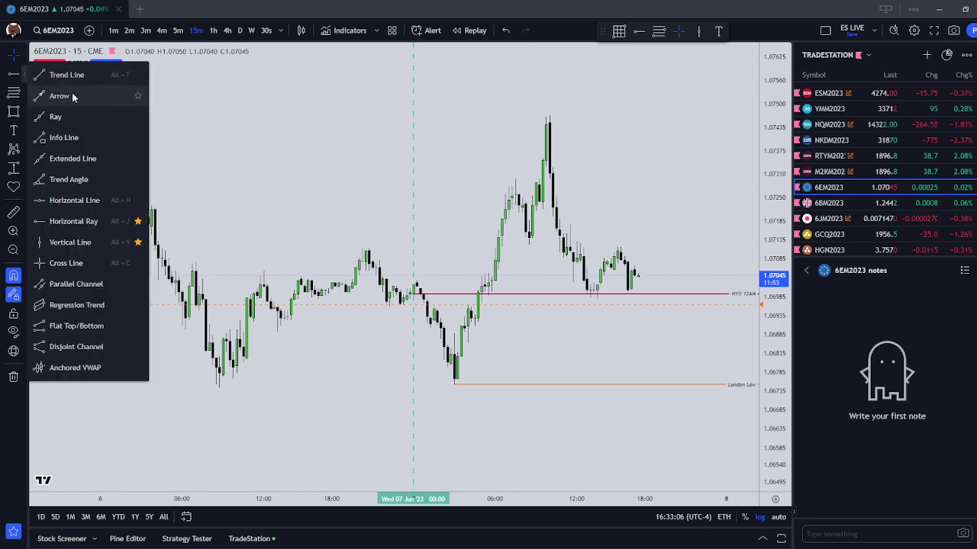
{"action": "left_click", "coordinate": [73, 97]}
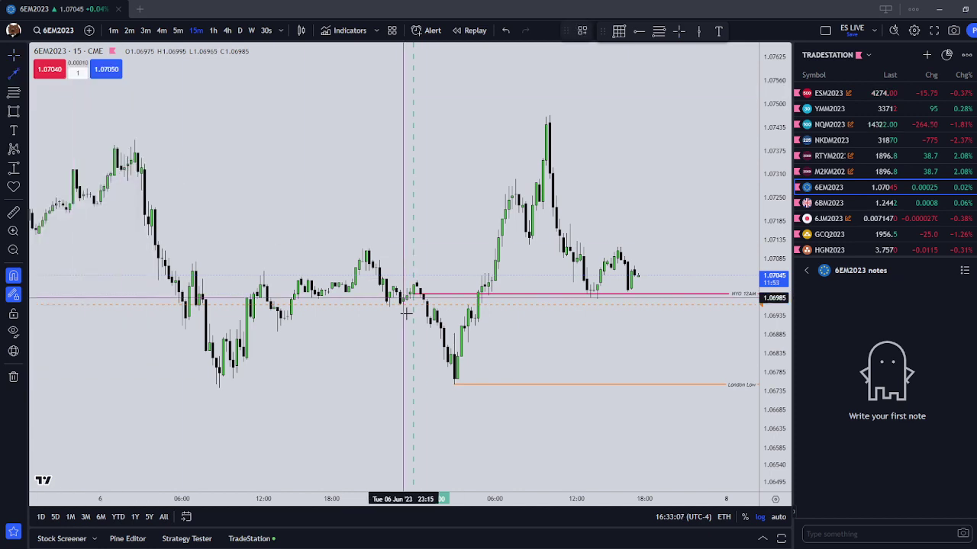
{"action": "left_click", "coordinate": [454, 373]}
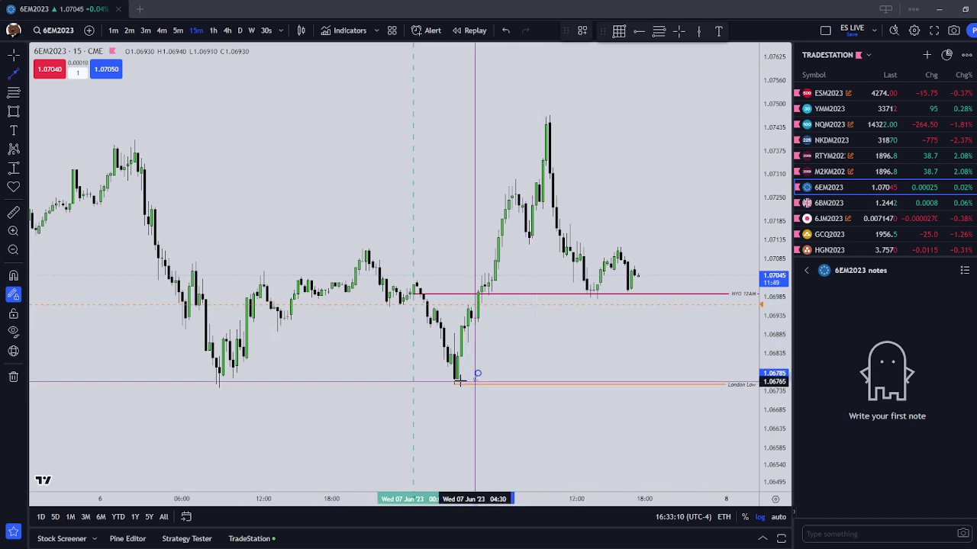
{"action": "left_click", "coordinate": [233, 374]}
{"action": "scroll", "coordinate": [237, 443], "scroll_direction": "down", "scroll_amount": 1}
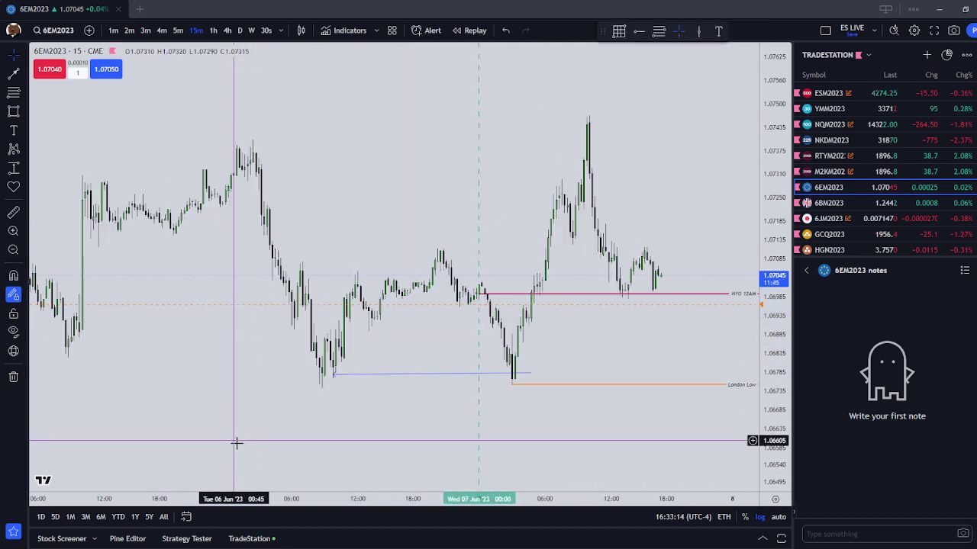
{"action": "scroll", "coordinate": [237, 443], "scroll_direction": "down", "scroll_amount": 1}
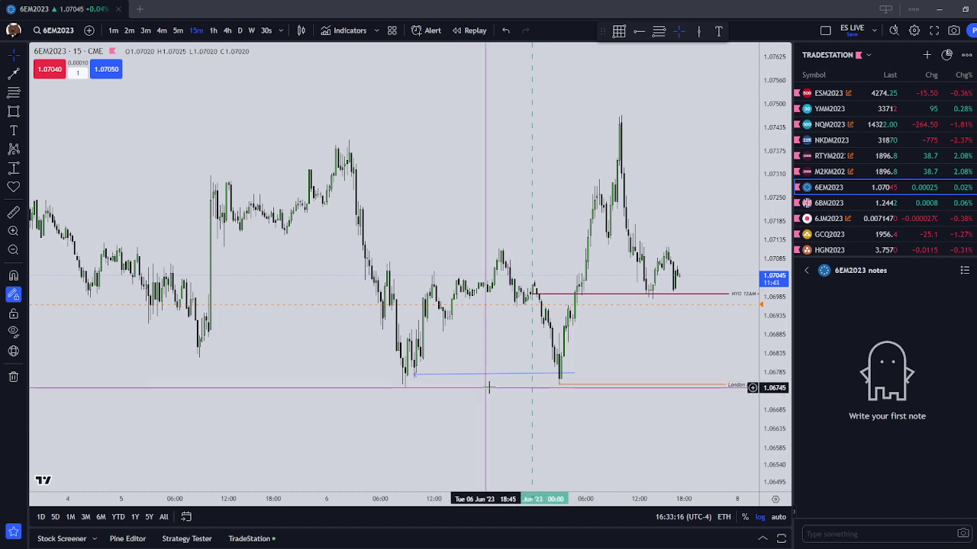
{"action": "left_click_drag", "start_coordinate": [575, 374], "coordinate": [602, 366]}
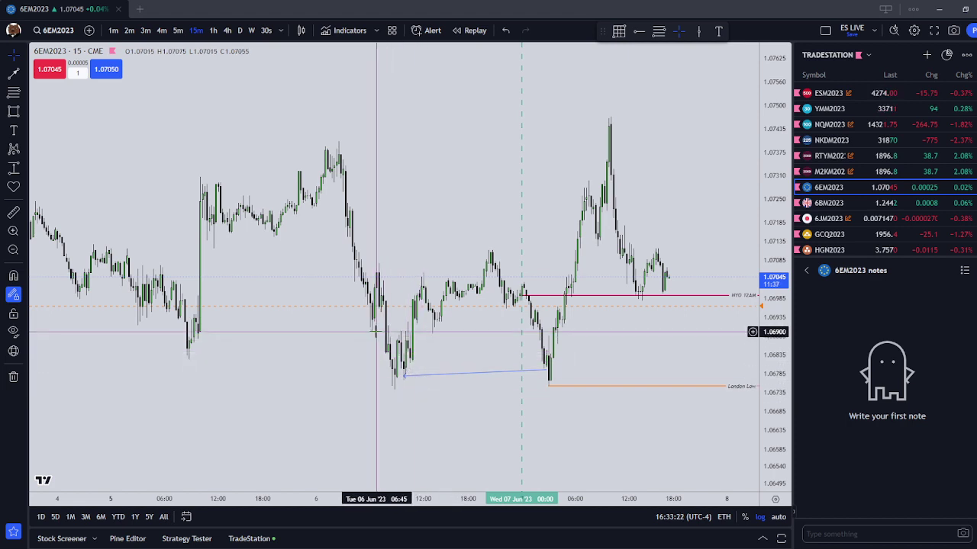
- Box the 6 June low from 06:15 to 12:00 between about 1.06735 and 1.06930 with a yellow-filled rectangle
{"action": "left_click", "coordinate": [12, 113]}
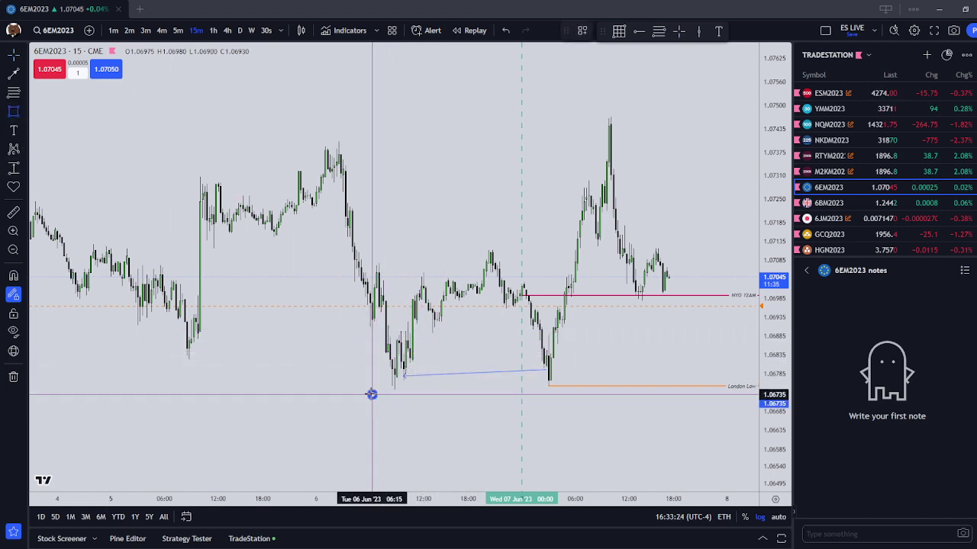
{"action": "mouse_move", "coordinate": [371, 395]}
{"action": "left_mouse_down"}
{"action": "mouse_move", "coordinate": [425, 338]}
{"action": "mouse_move", "coordinate": [423, 319]}
{"action": "left_mouse_up"}
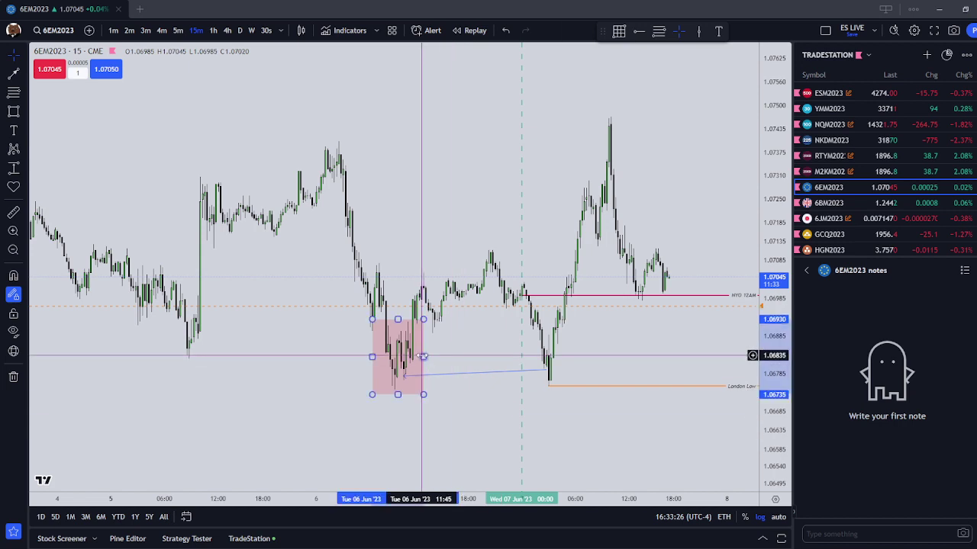
{"action": "left_click", "coordinate": [622, 30]}
{"action": "left_click", "coordinate": [652, 76]}
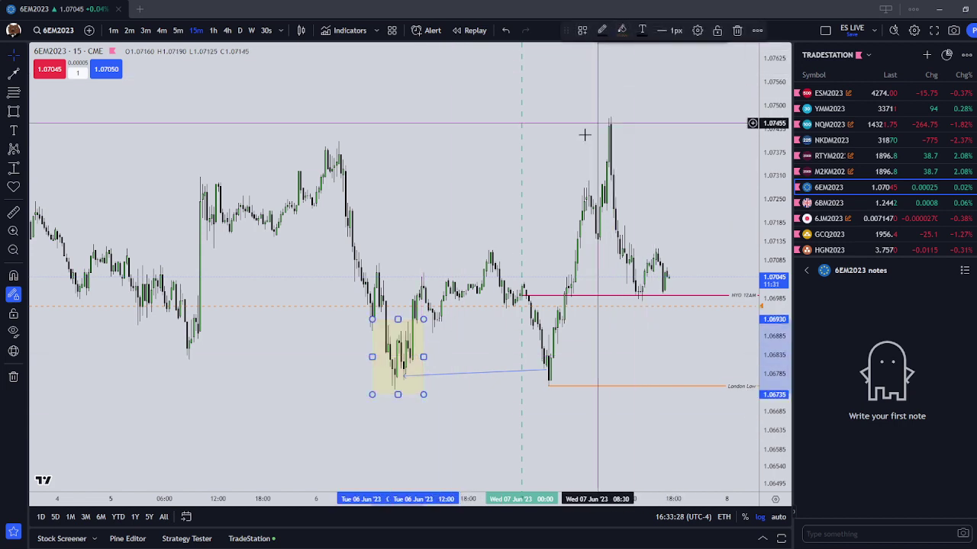
{"action": "scroll", "coordinate": [530, 416], "scroll_direction": "up", "scroll_amount": 2}
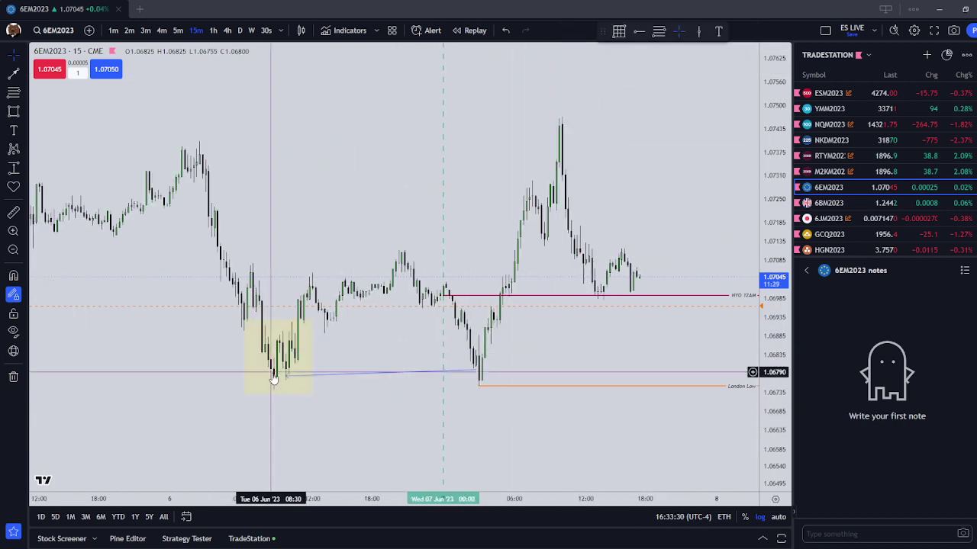
- Reposition the arrow from 7 June 02:00 at about 1.06800 to 6 June 12:30 at about 1.06815, pointing at the yellow rectangle
{"action": "left_click", "coordinate": [476, 372]}
{"action": "left_click_drag", "start_coordinate": [476, 372], "coordinate": [467, 370]}
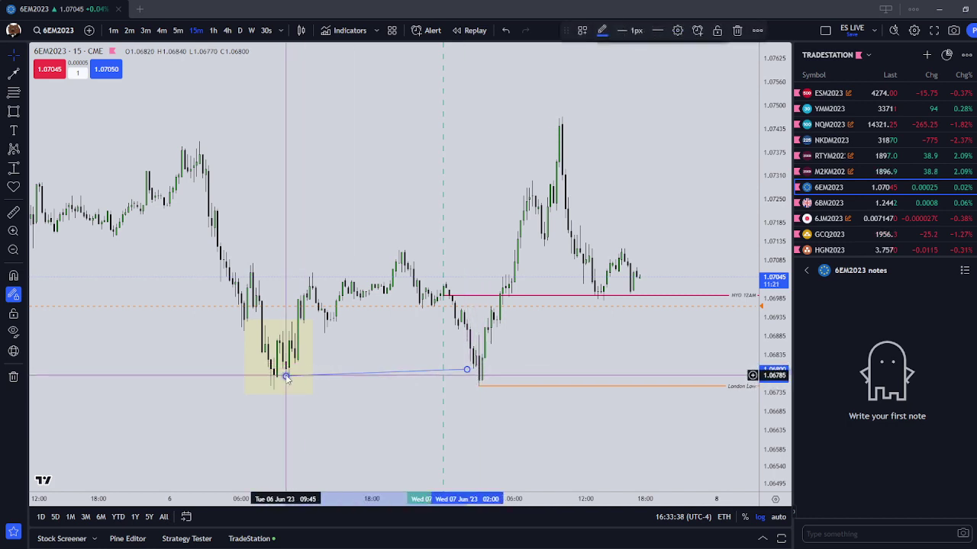
{"action": "left_click_drag", "start_coordinate": [287, 376], "coordinate": [318, 363]}
{"action": "left_click", "coordinate": [282, 367]}
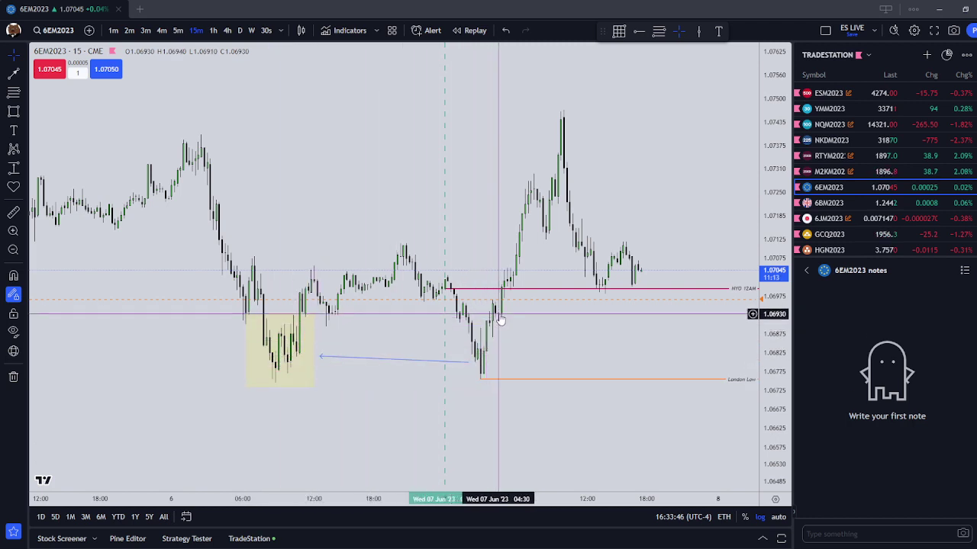
- Delete the yellow rectangle around the 6 June low and the arrow pointing to it
{"action": "left_click", "coordinate": [314, 345]}
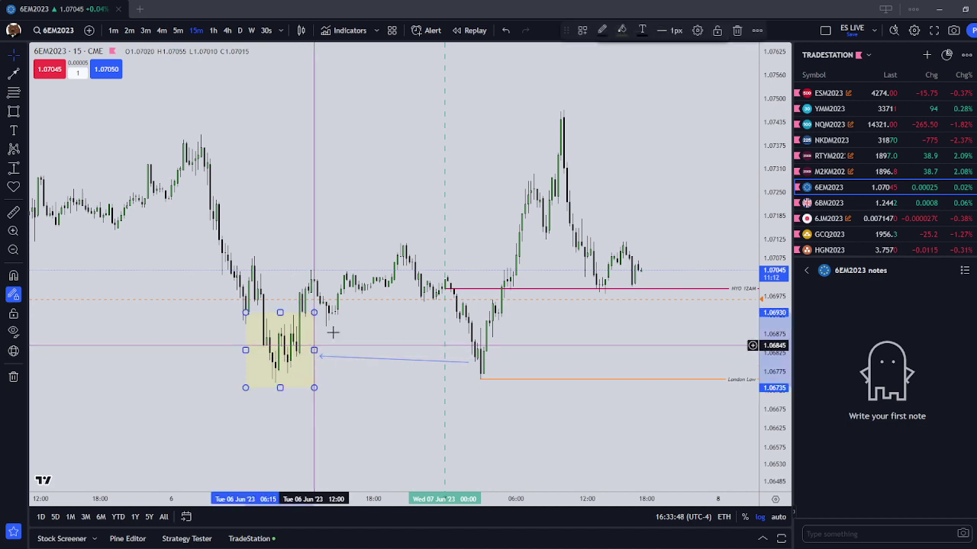
{"action": "left_click", "coordinate": [737, 31]}
{"action": "scroll", "coordinate": [609, 283], "scroll_direction": "up", "scroll_amount": 2}
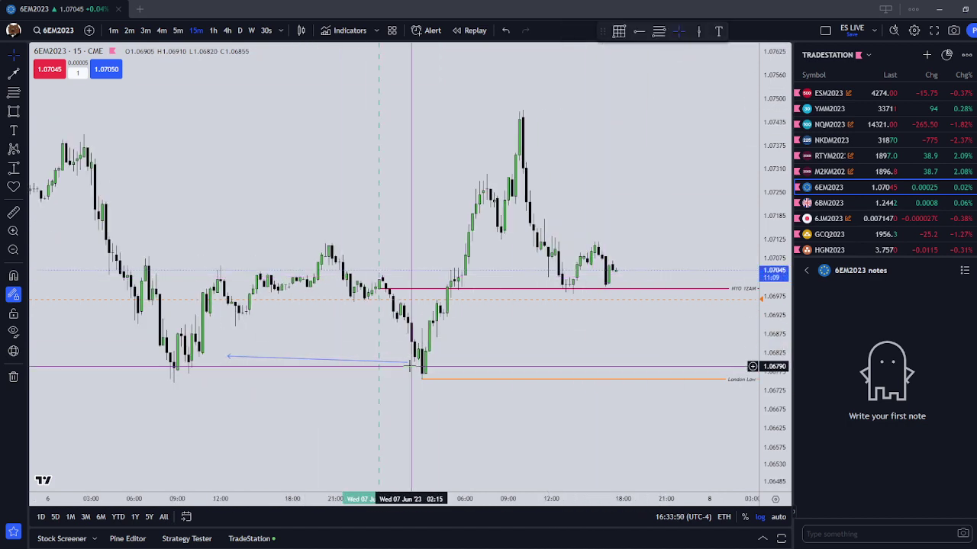
{"action": "left_click", "coordinate": [407, 362]}
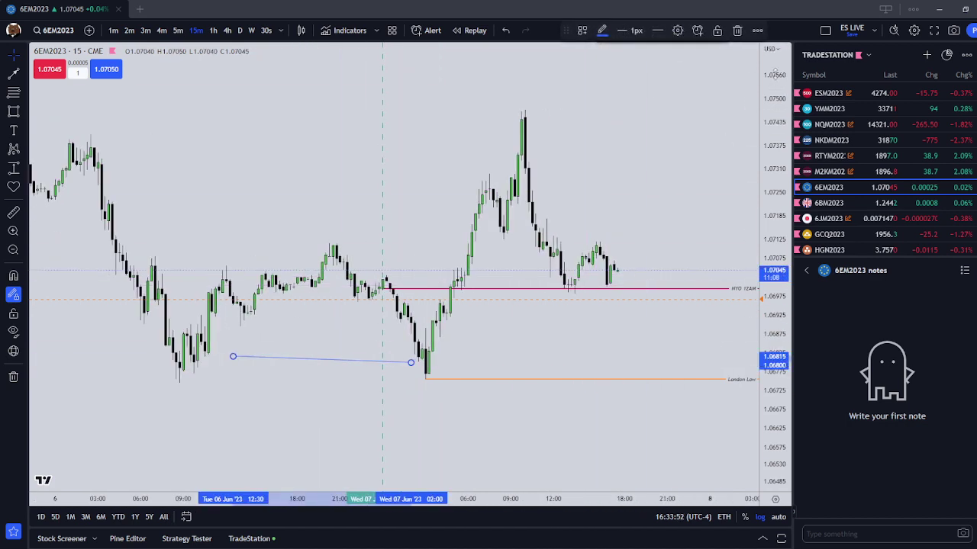
{"action": "left_click", "coordinate": [737, 30]}
- Draw an arrow from just above the midnight open candles at about 1.07030 back to the late 6 June down candle
{"action": "scroll", "coordinate": [694, 200], "scroll_direction": "up", "scroll_amount": 1}
{"action": "left_click_drag", "start_coordinate": [775, 401], "coordinate": [774, 229]}
{"action": "scroll", "coordinate": [489, 406], "scroll_direction": "up", "scroll_amount": 3}
{"action": "left_click_drag", "start_coordinate": [453, 425], "coordinate": [733, 308]}
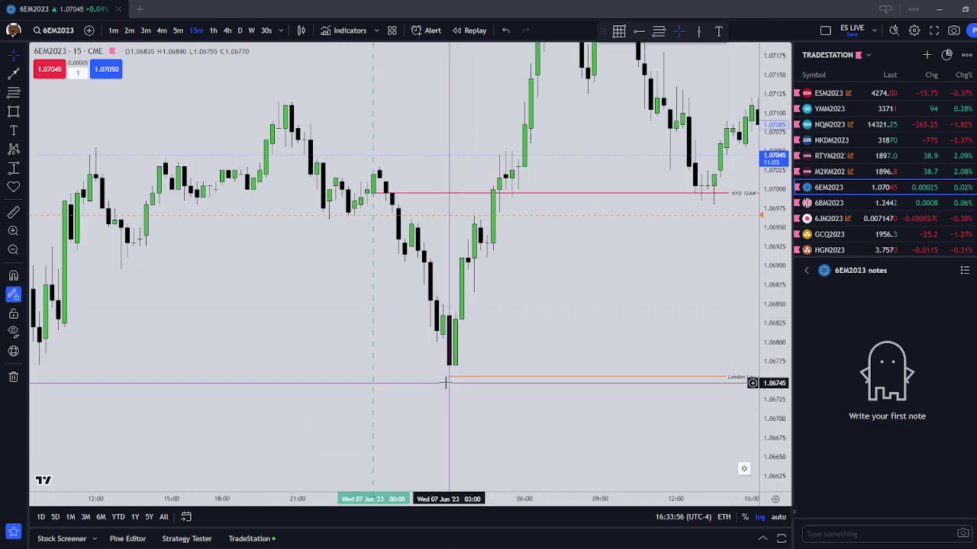
{"action": "scroll", "coordinate": [456, 359], "scroll_direction": "down", "scroll_amount": 1}
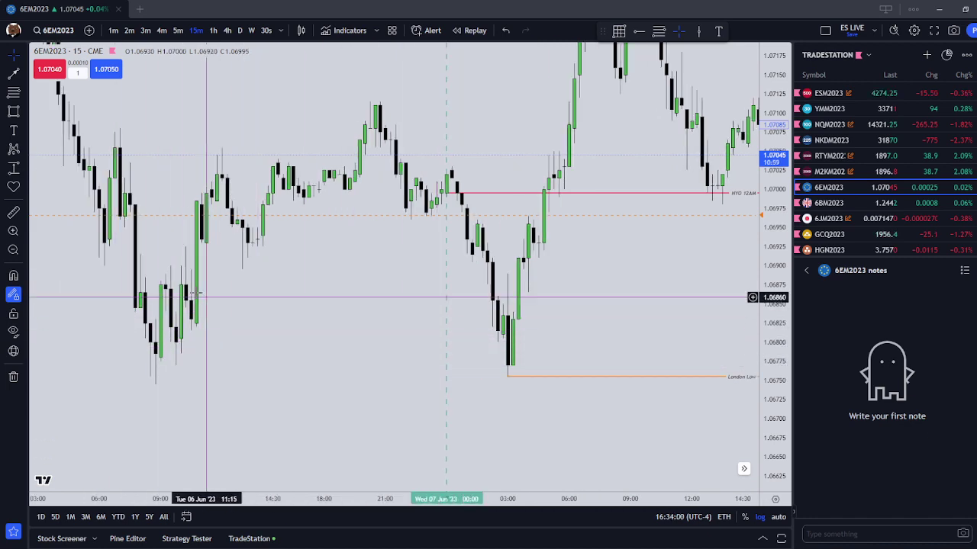
{"action": "scroll", "coordinate": [525, 325], "scroll_direction": "up", "scroll_amount": 2}
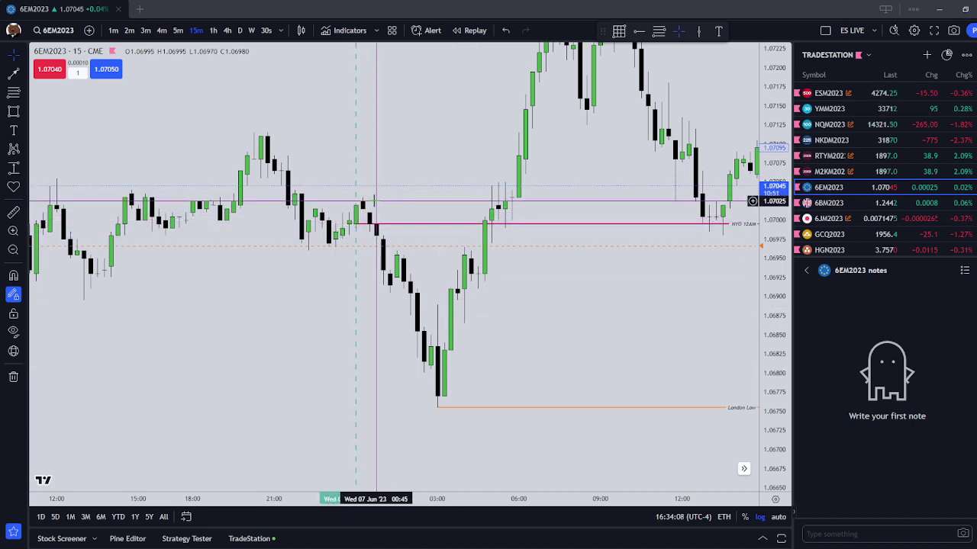
{"action": "left_click", "coordinate": [16, 80]}
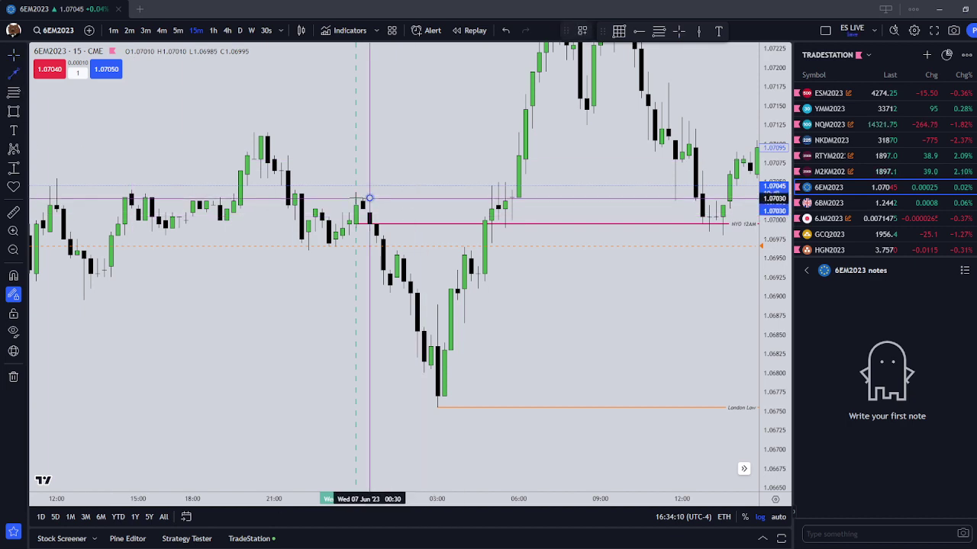
{"action": "left_click", "coordinate": [308, 199]}
{"action": "left_click", "coordinate": [402, 188]}
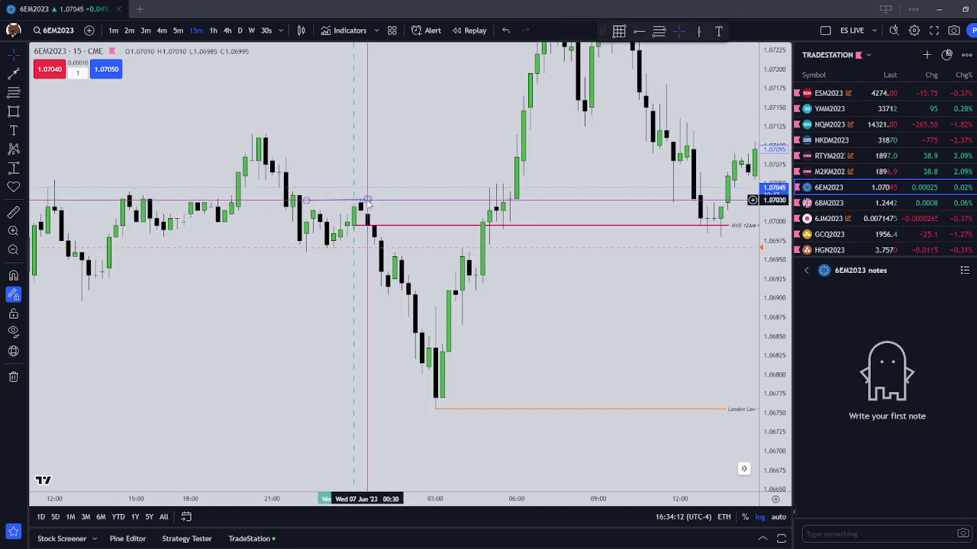
{"action": "left_click", "coordinate": [392, 188]}
{"action": "scroll", "coordinate": [309, 179], "scroll_direction": "down", "scroll_amount": 2}
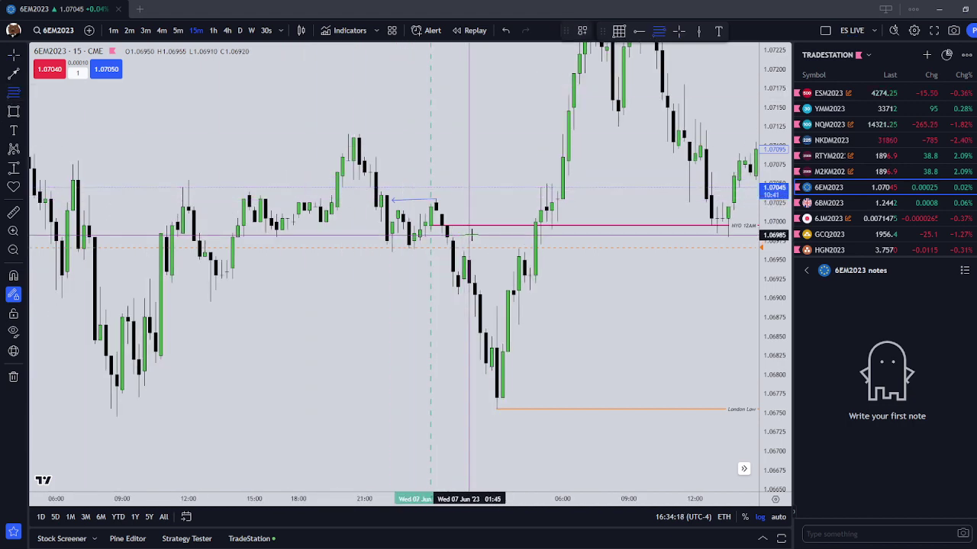
{"action": "left_click", "coordinate": [474, 247]}
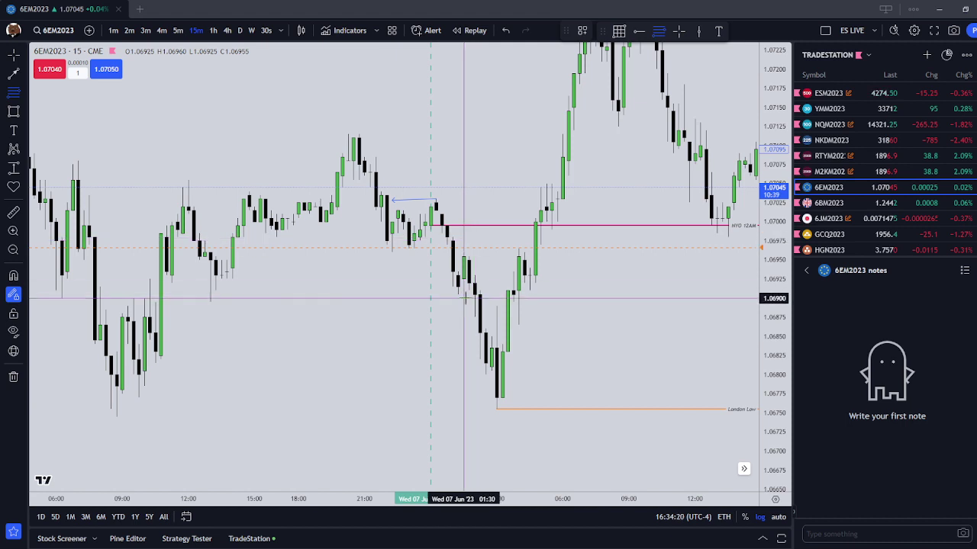
{"action": "left_click", "coordinate": [486, 273]}
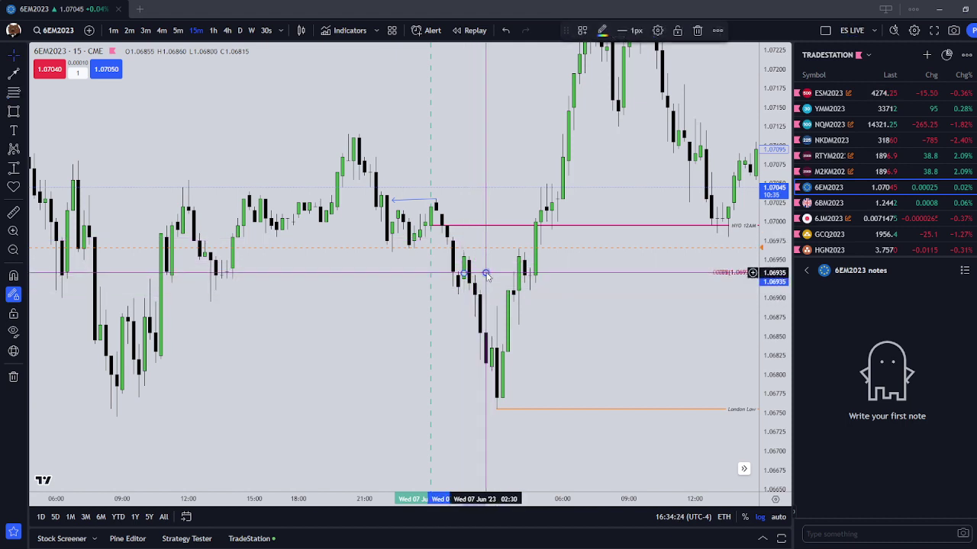
{"action": "left_click_drag", "start_coordinate": [486, 274], "coordinate": [502, 262]}
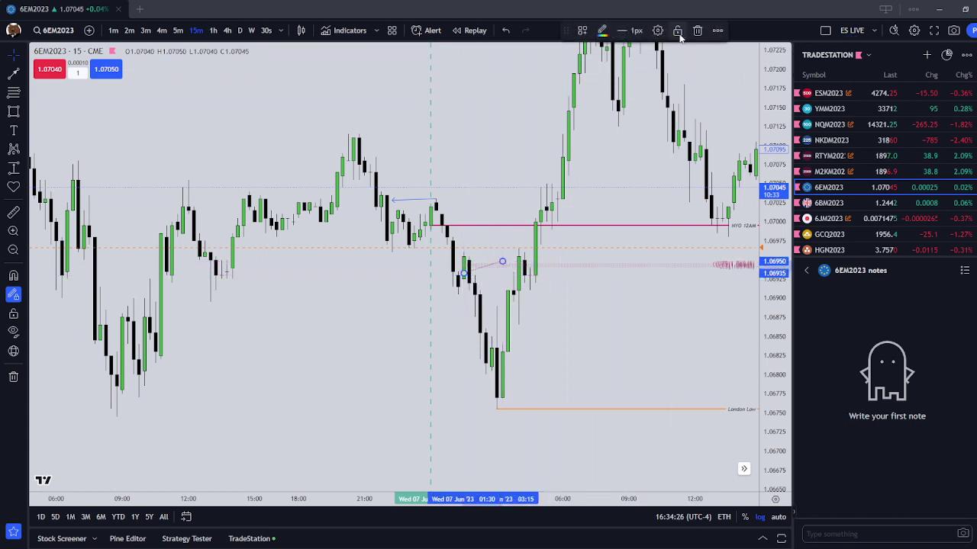
{"action": "left_click", "coordinate": [697, 30]}
- Draw a short arrow from about 1.06945 to about 1.06940, pointing at the 7 June 02:00 candle in the decline
{"action": "left_click", "coordinate": [13, 73]}
{"action": "left_click", "coordinate": [480, 275]}
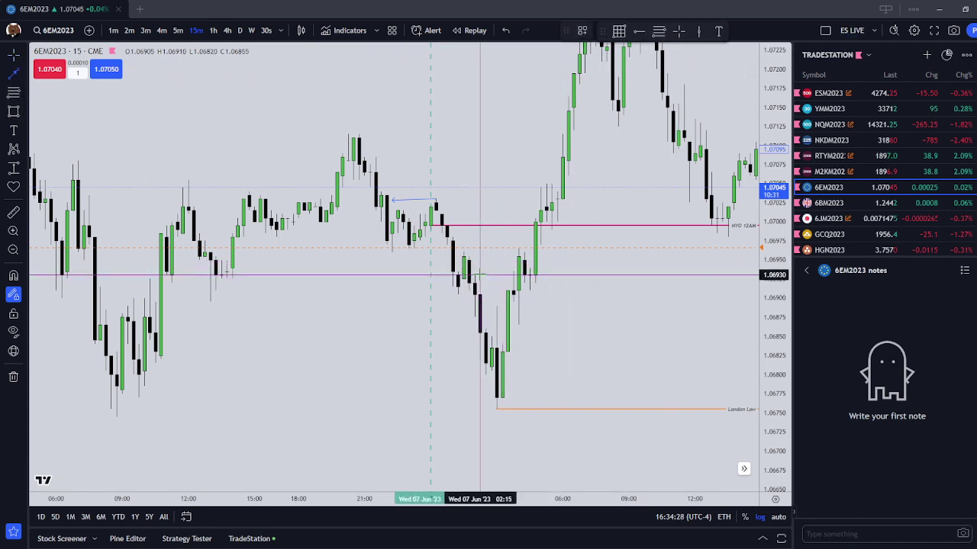
{"action": "left_click", "coordinate": [492, 265]}
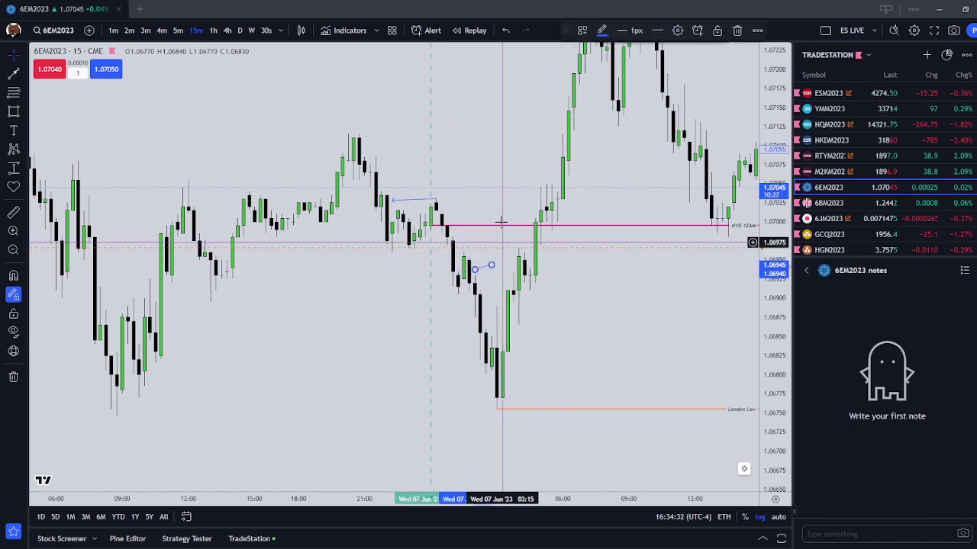
- Draw a long arrow from 7 June 19:45 at about 1.07440 back to the 2 June decline at about 1.07450
{"action": "left_click", "coordinate": [436, 201]}
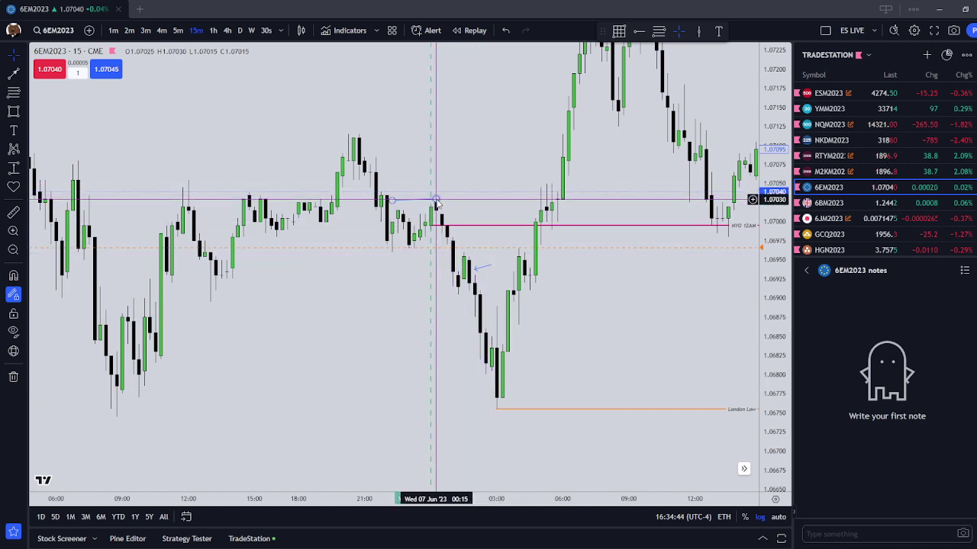
{"action": "left_click_drag", "start_coordinate": [511, 150], "coordinate": [428, 300]}
{"action": "scroll", "coordinate": [431, 297], "scroll_direction": "down", "scroll_amount": 3}
{"action": "left_click_drag", "start_coordinate": [520, 194], "coordinate": [492, 321]}
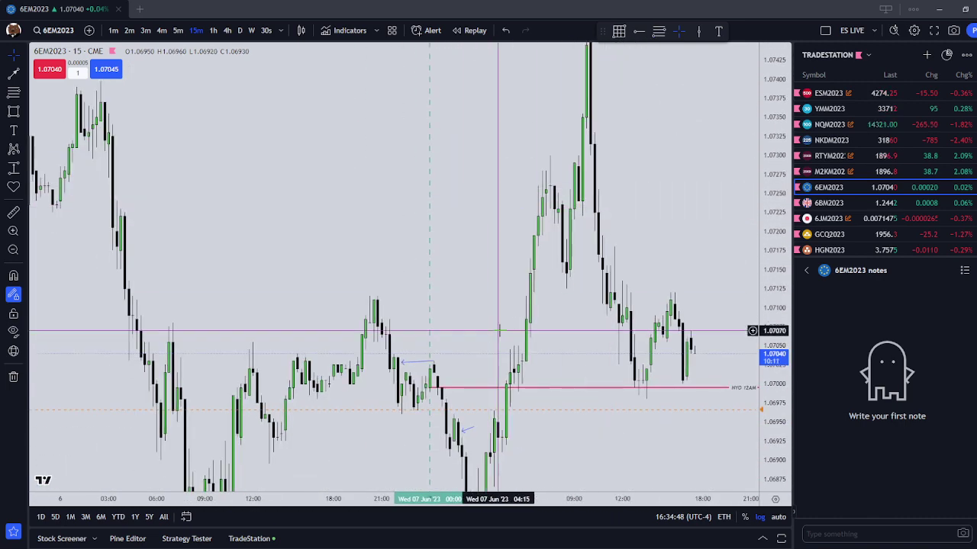
{"action": "left_click_drag", "start_coordinate": [566, 294], "coordinate": [517, 335]}
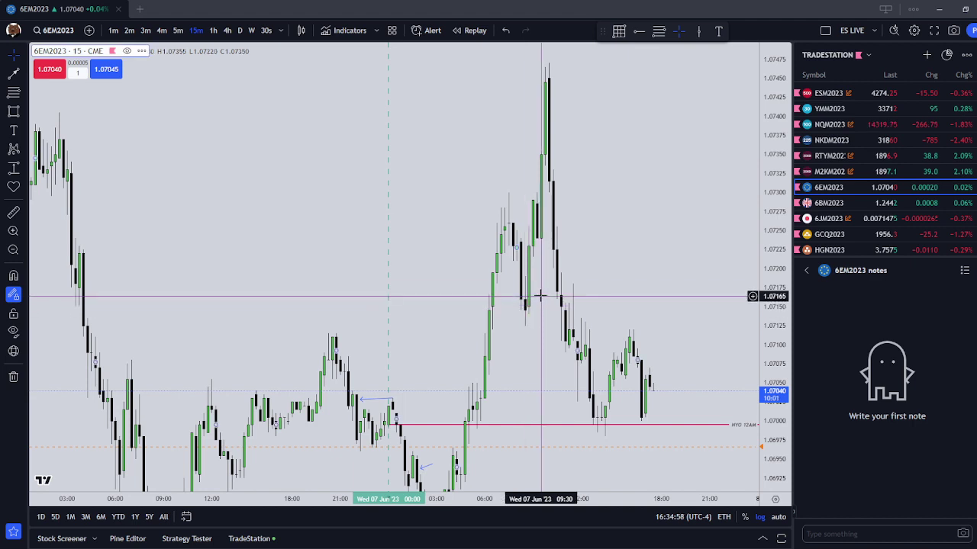
{"action": "left_click_drag", "start_coordinate": [540, 296], "coordinate": [525, 298]}
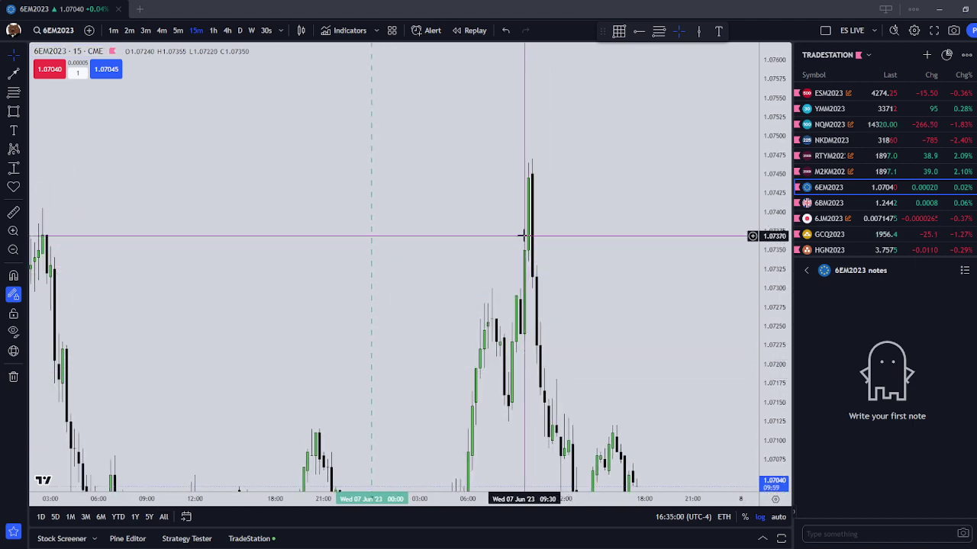
{"action": "scroll", "coordinate": [540, 166], "scroll_direction": "down", "scroll_amount": 1}
{"action": "scroll", "coordinate": [574, 213], "scroll_direction": "down", "scroll_amount": 2}
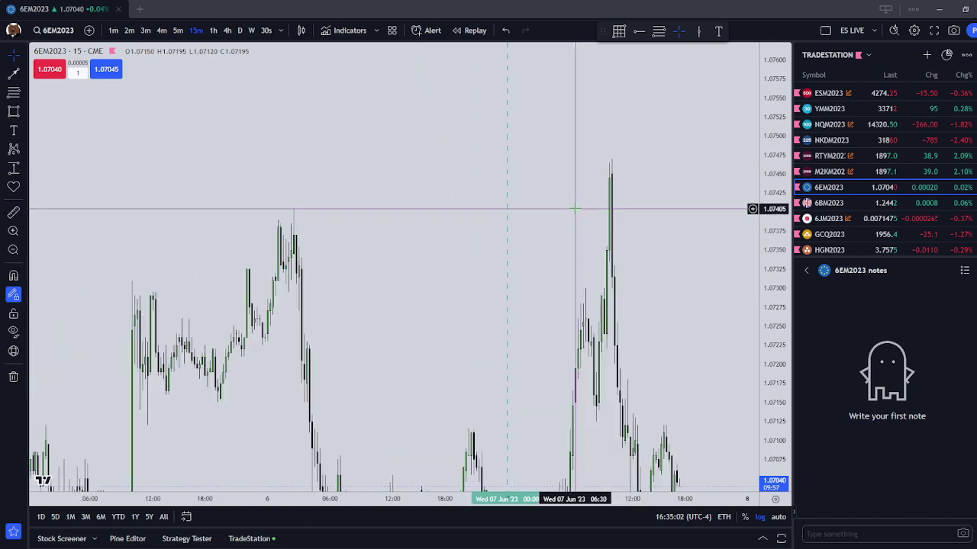
{"action": "left_click_drag", "start_coordinate": [409, 193], "coordinate": [351, 232]}
{"action": "scroll", "coordinate": [519, 266], "scroll_direction": "down", "scroll_amount": 3}
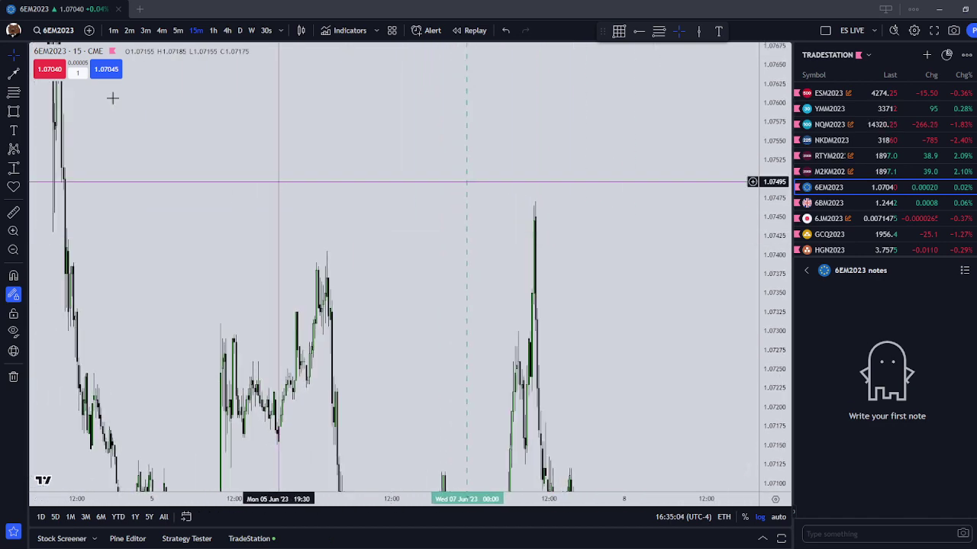
{"action": "left_click", "coordinate": [14, 73]}
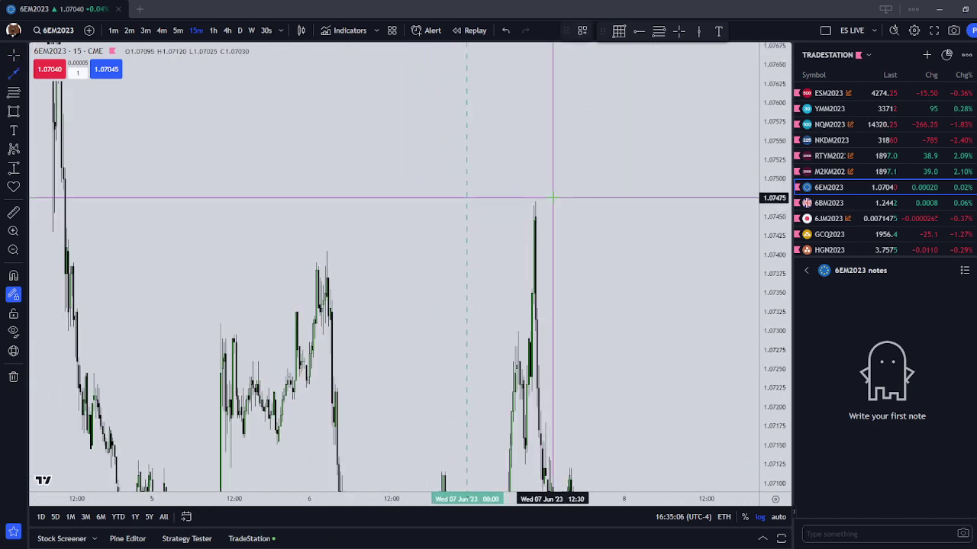
{"action": "left_click", "coordinate": [594, 227]}
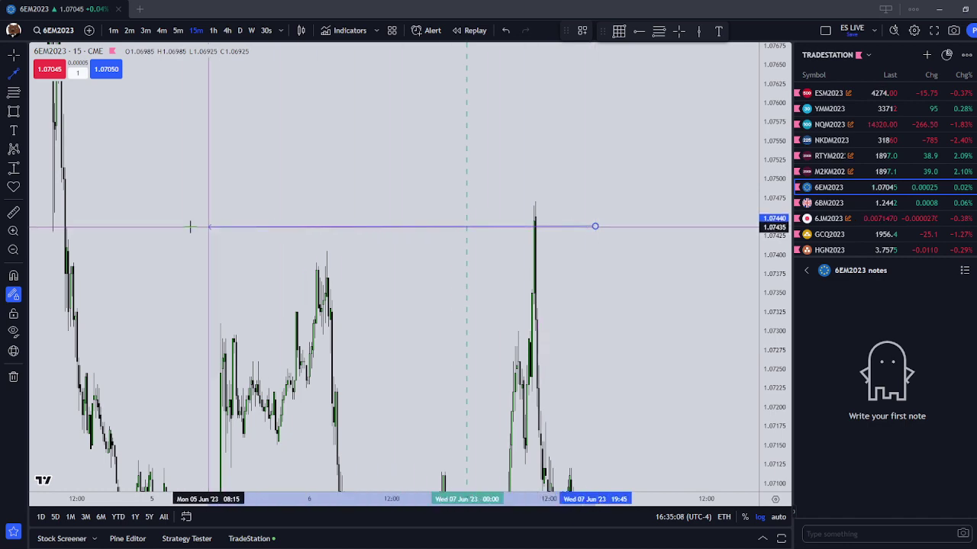
{"action": "left_click", "coordinate": [77, 217]}
- Draw a yellow rectangle over the 2 June decline, starting at 08:45 and spanning about 1.07430 to 1.07495
{"action": "left_click_drag", "start_coordinate": [136, 196], "coordinate": [164, 196]}
{"action": "left_click", "coordinate": [24, 112]}
{"action": "left_click", "coordinate": [251, 169]}
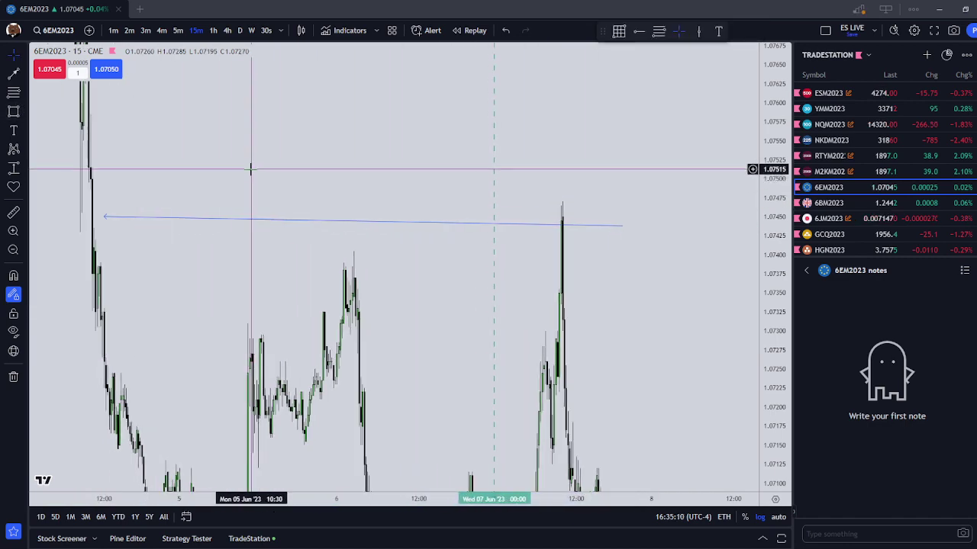
{"action": "left_click_drag", "start_coordinate": [214, 160], "coordinate": [362, 165]}
{"action": "scroll", "coordinate": [362, 165], "scroll_direction": "up", "scroll_amount": 5}
{"action": "left_click_drag", "start_coordinate": [263, 191], "coordinate": [471, 176]}
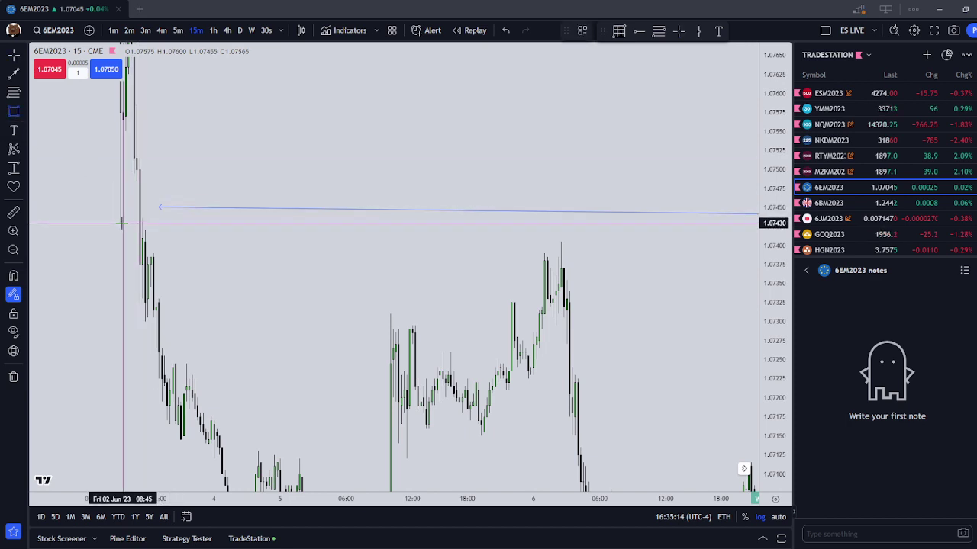
{"action": "mouse_move", "coordinate": [122, 222]}
{"action": "left_mouse_down"}
{"action": "mouse_move", "coordinate": [170, 220]}
{"action": "mouse_move", "coordinate": [168, 171]}
{"action": "left_mouse_up"}
- Draw an arrow from the 7 June 09:45 high at about 1.07470 back to the early 6 June high at about 1.07410
{"action": "scroll", "coordinate": [343, 180], "scroll_direction": "down", "scroll_amount": 3}
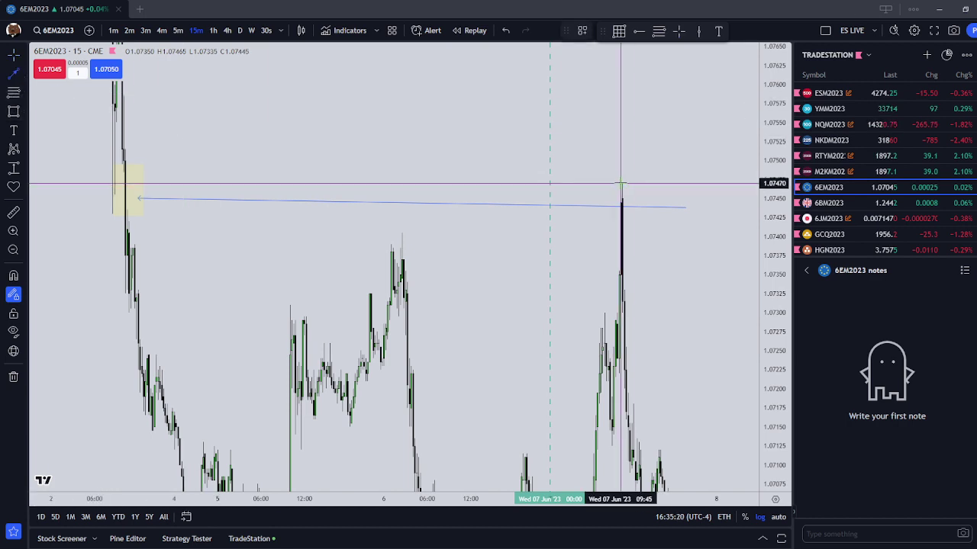
{"action": "left_click", "coordinate": [620, 184]}
{"action": "left_click", "coordinate": [410, 229]}
- Draw a yellow rectangle around the early 6 June highs, starting at 5 June 23:45 and spanning about 1.07380 to 1.07410
{"action": "left_click_drag", "start_coordinate": [489, 272], "coordinate": [460, 230]}
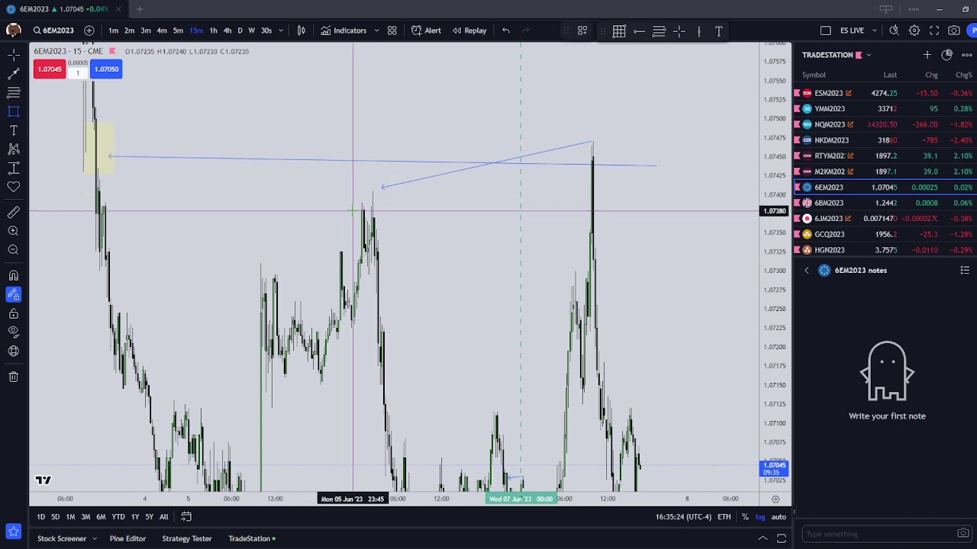
{"action": "left_click", "coordinate": [354, 212]}
{"action": "left_click", "coordinate": [388, 190]}
{"action": "left_click", "coordinate": [436, 227]}
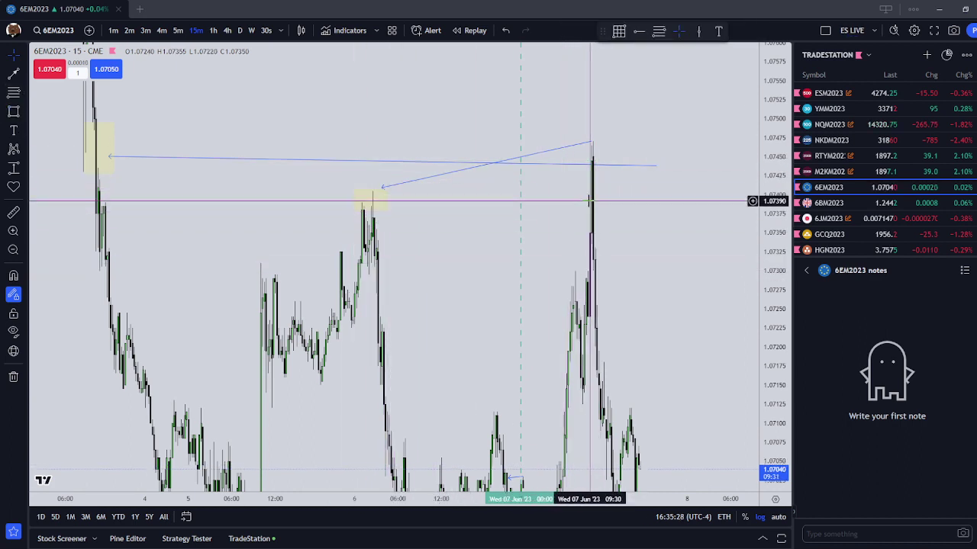
- Move the start of the long arrow to 7 June 08:15 at about 1.07465, near the 7 June high
{"action": "left_click_drag", "start_coordinate": [655, 167], "coordinate": [580, 144]}
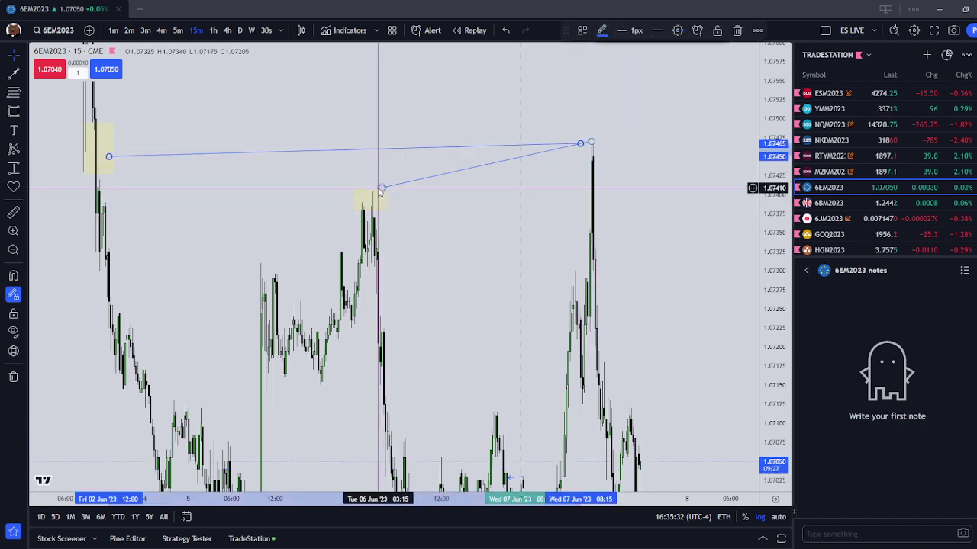
- Finish the arrow from the 7 June high to the highlighted 6 June high, ending it at 1.07410
{"action": "double_click", "coordinate": [381, 188]}
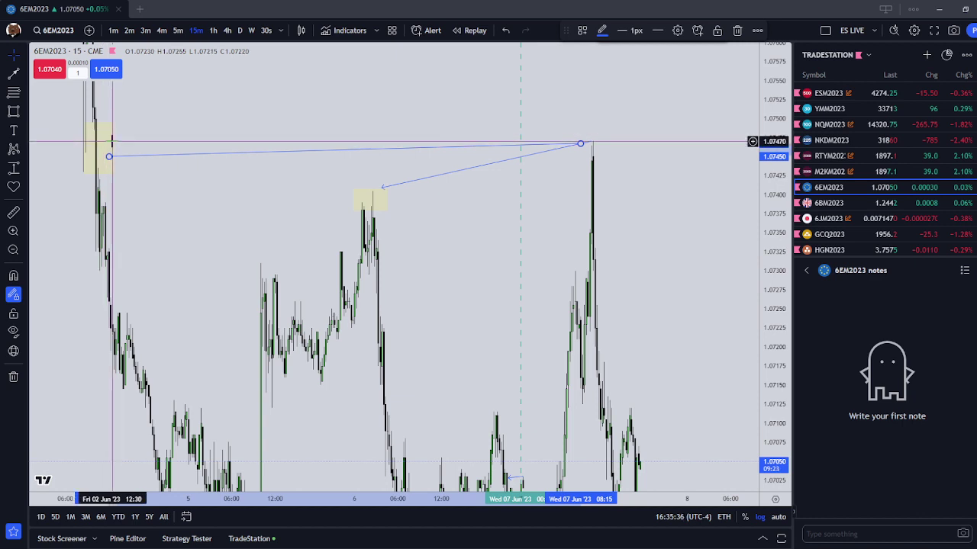
{"action": "scroll", "coordinate": [478, 183], "scroll_direction": "up", "scroll_amount": 2}
{"action": "left_click", "coordinate": [477, 190]}
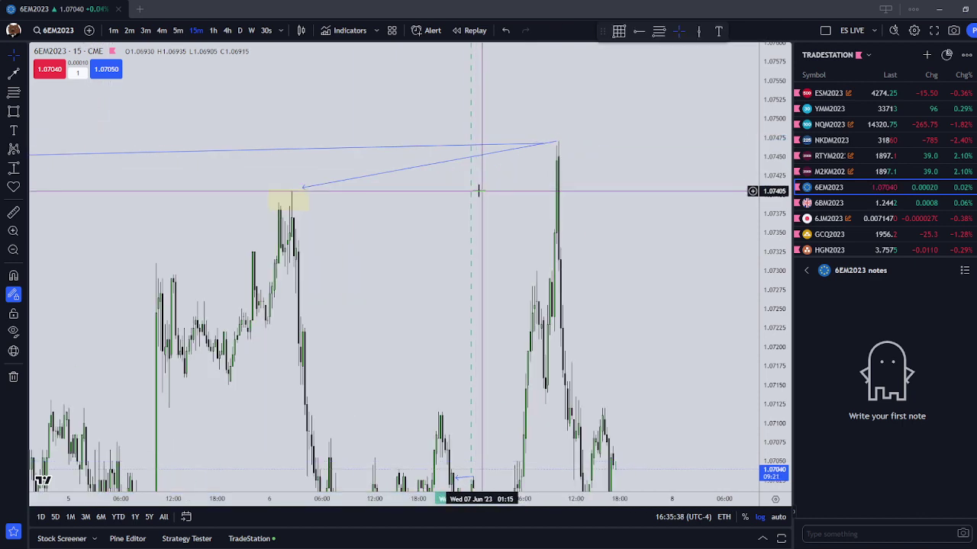
{"action": "left_click_drag", "start_coordinate": [307, 183], "coordinate": [358, 193]}
{"action": "scroll", "coordinate": [359, 195], "scroll_direction": "down", "scroll_amount": 2}
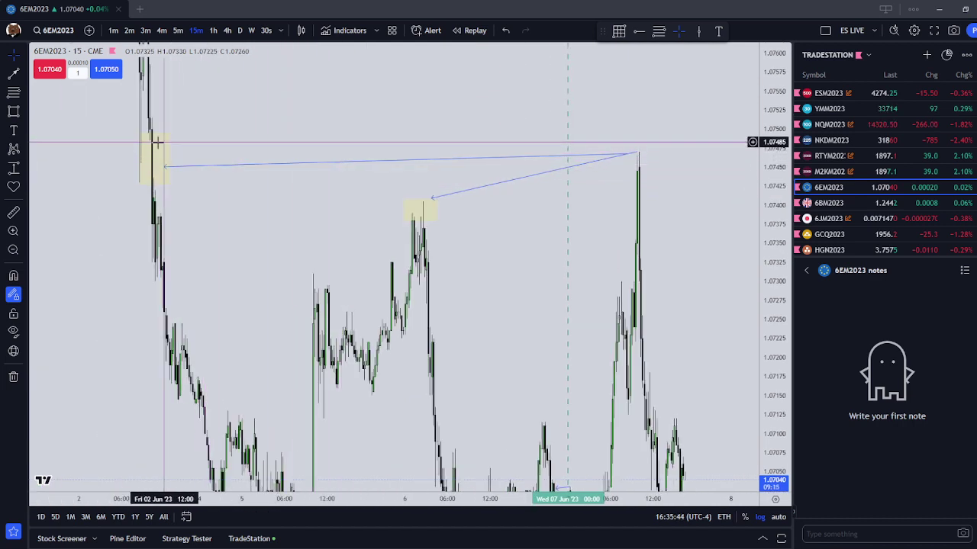
{"action": "left_click", "coordinate": [428, 206]}
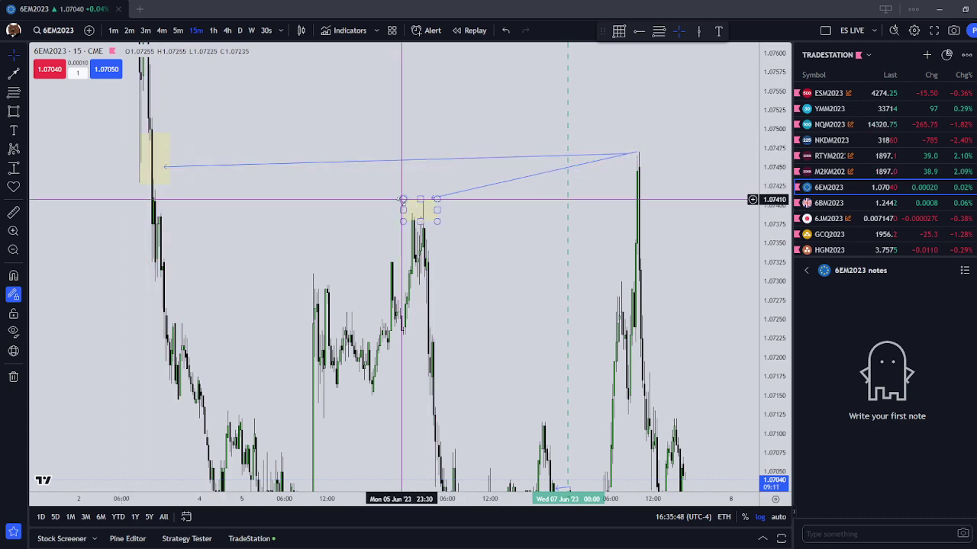
- Draw a short arrow from the 7 June pullback low near 1.07150 back to the candles of the preceding rally
{"action": "scroll", "coordinate": [600, 283], "scroll_direction": "up", "scroll_amount": 3}
{"action": "left_click_drag", "start_coordinate": [684, 361], "coordinate": [681, 298]}
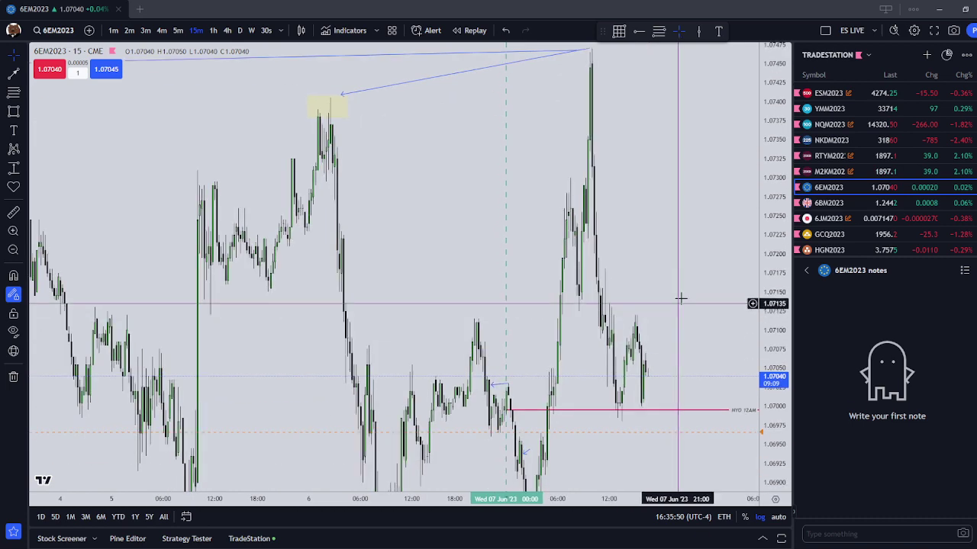
{"action": "left_click_drag", "start_coordinate": [789, 215], "coordinate": [782, 321]}
{"action": "scroll", "coordinate": [679, 382], "scroll_direction": "up", "scroll_amount": 2}
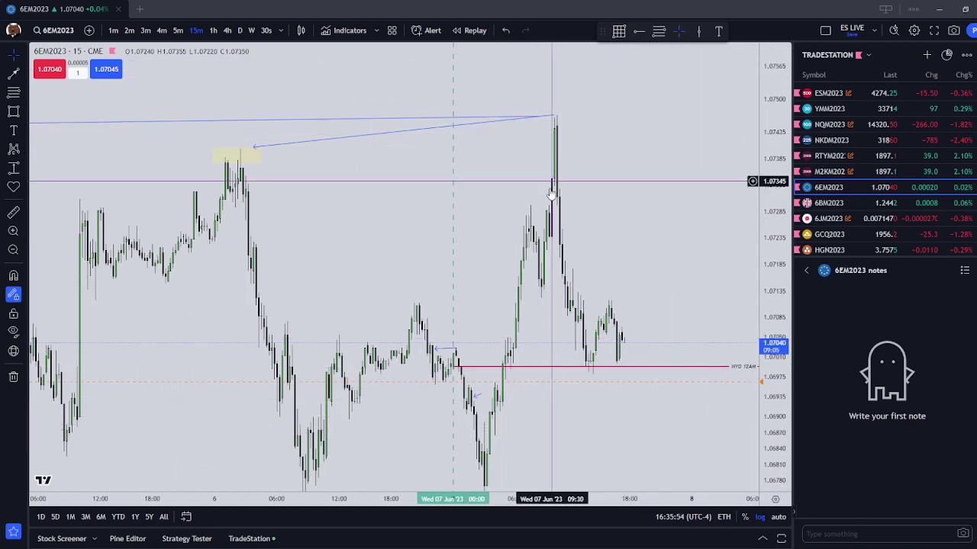
{"action": "scroll", "coordinate": [552, 237], "scroll_direction": "up", "scroll_amount": 1}
{"action": "scroll", "coordinate": [510, 381], "scroll_direction": "up", "scroll_amount": 2}
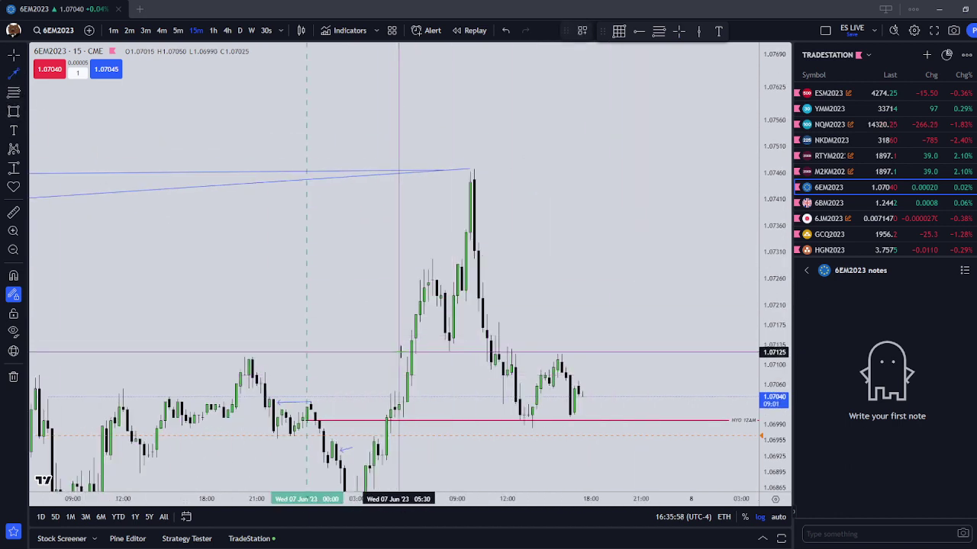
{"action": "scroll", "coordinate": [404, 357], "scroll_direction": "up", "scroll_amount": 1}
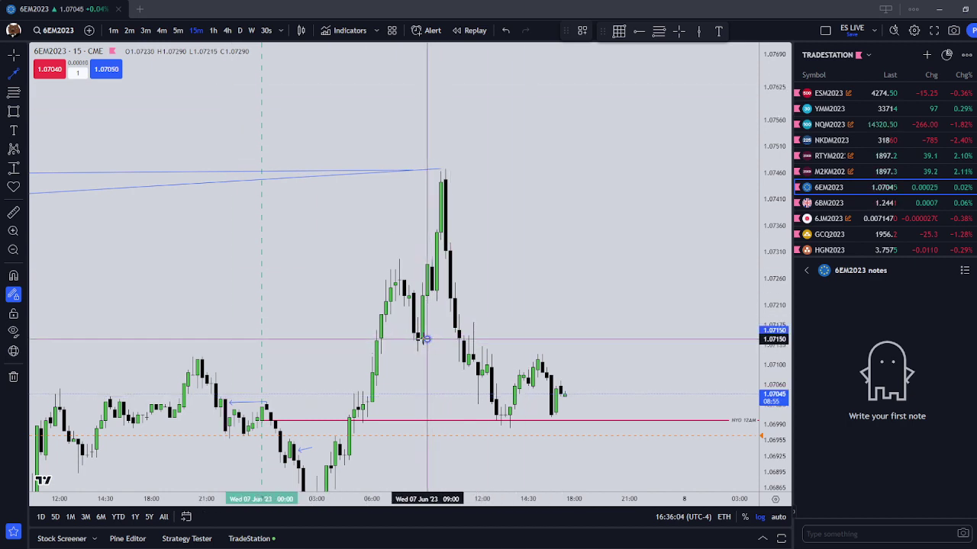
{"action": "key", "text": "Escape"}
{"action": "left_click_drag", "start_coordinate": [429, 340], "coordinate": [414, 331]}
{"action": "left_click", "coordinate": [384, 346]}
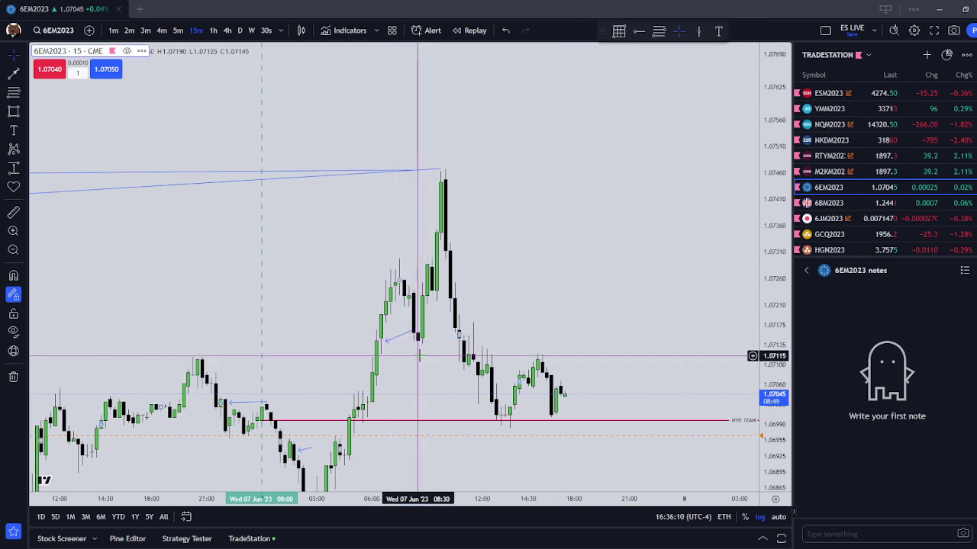
- Examine the 7 June pullback and high against the highlighted zones of 2 and 6 June
{"action": "left_click", "coordinate": [410, 373]}
{"action": "scroll", "coordinate": [409, 373], "scroll_direction": "up", "scroll_amount": 2}
{"action": "left_click_drag", "start_coordinate": [410, 373], "coordinate": [534, 342]}
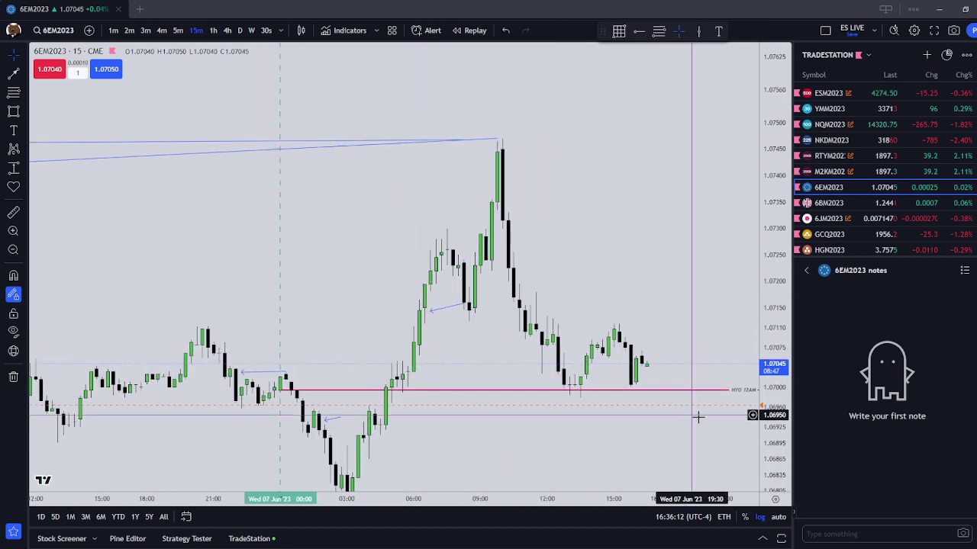
{"action": "left_click_drag", "start_coordinate": [774, 405], "coordinate": [774, 349]}
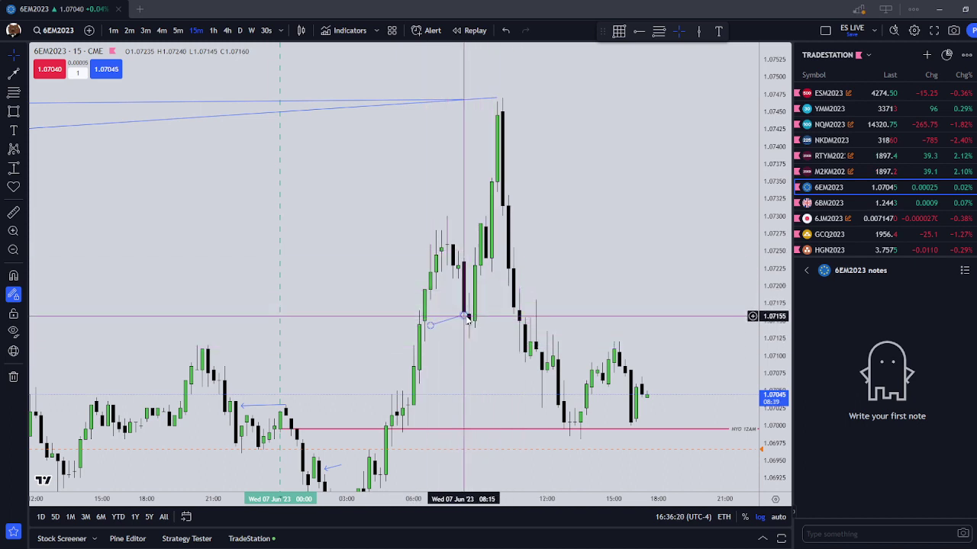
{"action": "scroll", "coordinate": [496, 307], "scroll_direction": "down", "scroll_amount": 3}
{"action": "left_click_drag", "start_coordinate": [474, 202], "coordinate": [429, 398]}
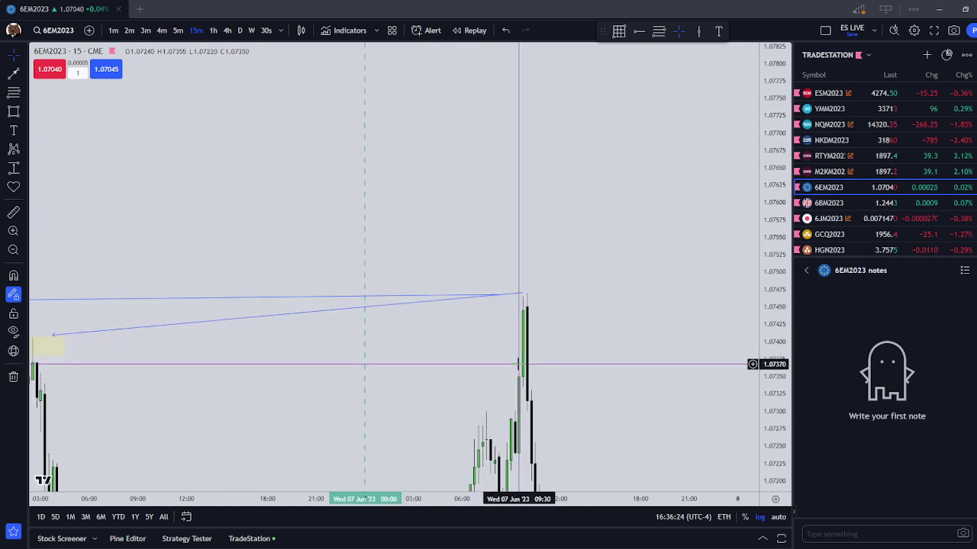
{"action": "scroll", "coordinate": [525, 336], "scroll_direction": "down", "scroll_amount": 2}
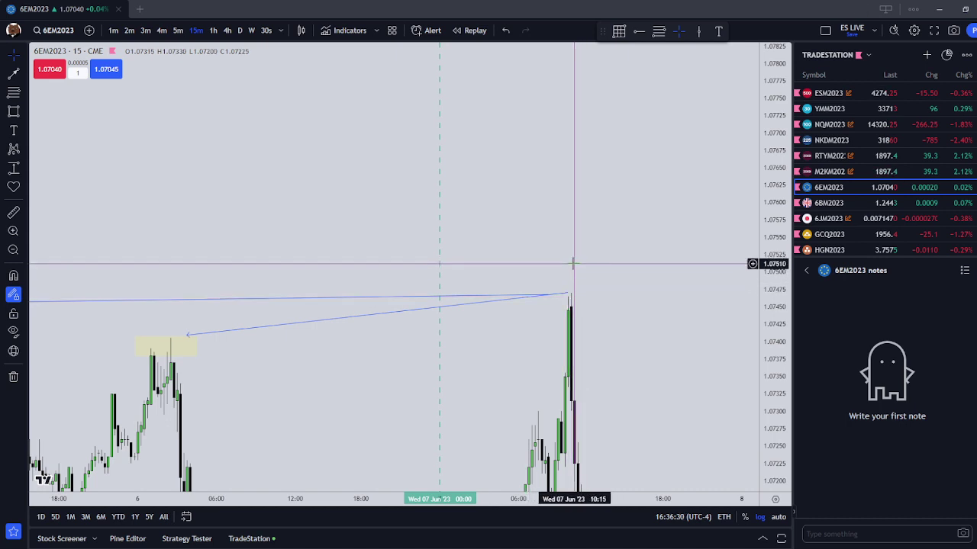
{"action": "scroll", "coordinate": [573, 263], "scroll_direction": "down", "scroll_amount": 3}
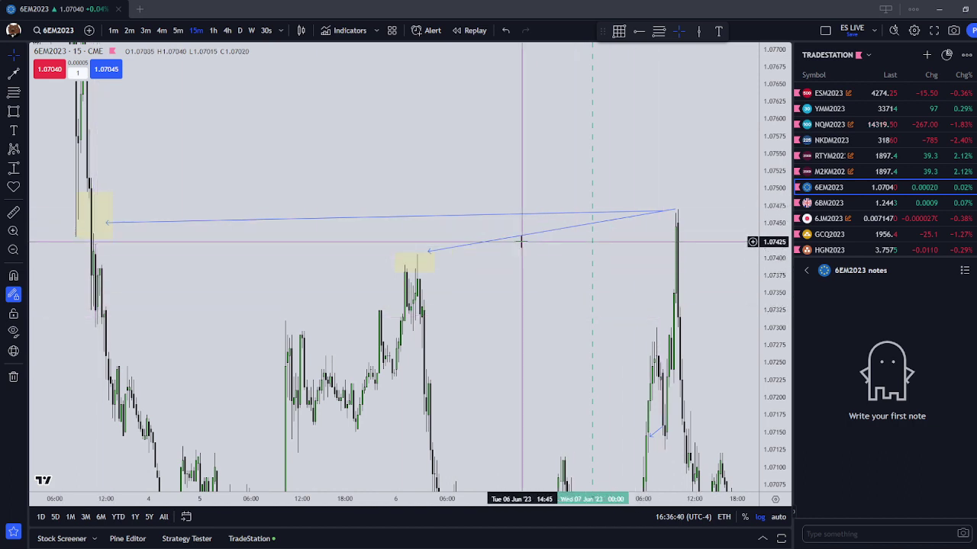
{"action": "left_click_drag", "start_coordinate": [647, 258], "coordinate": [579, 233]}
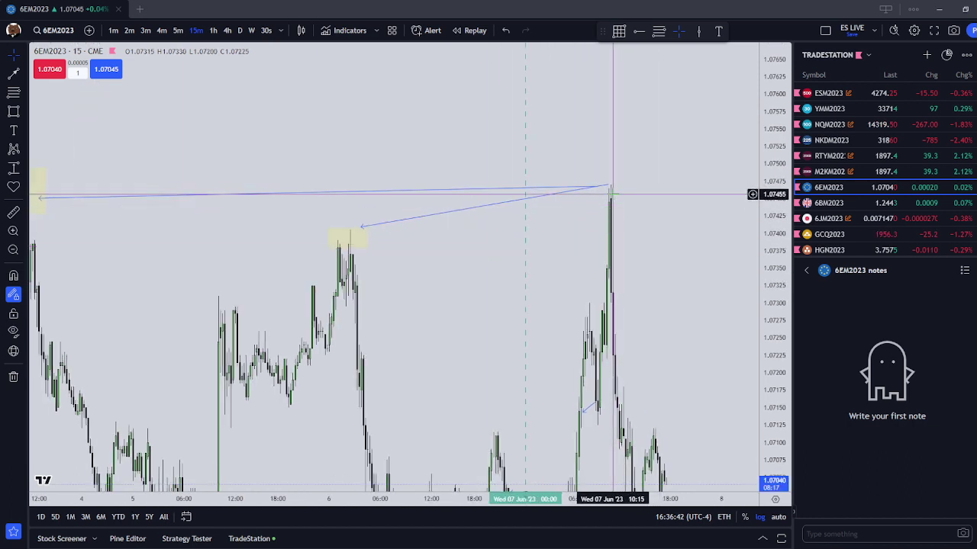
{"action": "left_click_drag", "start_coordinate": [673, 297], "coordinate": [649, 199]}
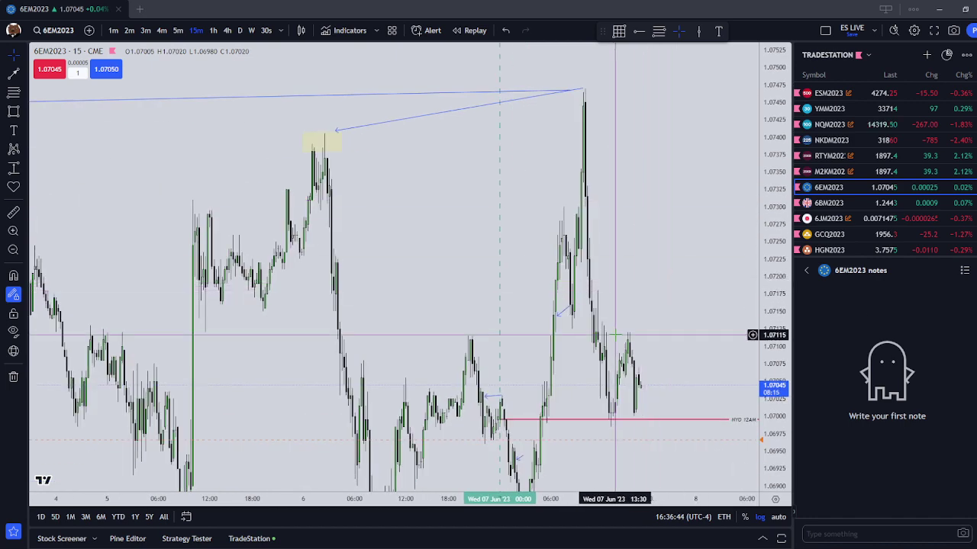
- Examine the decline from the 7 June high relative to the NYO 12AM and London Low levels
{"action": "scroll", "coordinate": [667, 328], "scroll_direction": "up", "scroll_amount": 3}
{"action": "scroll", "coordinate": [580, 353], "scroll_direction": "up", "scroll_amount": 2}
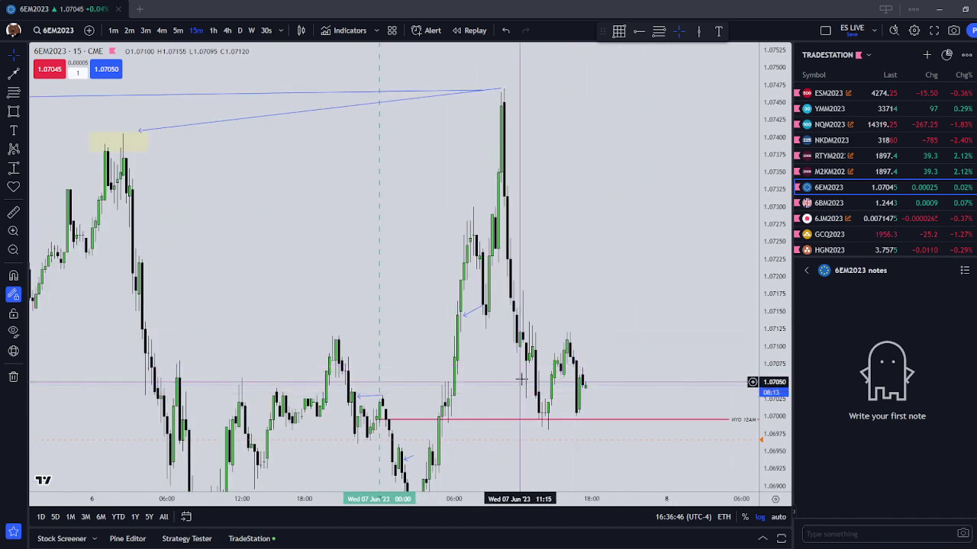
{"action": "left_click_drag", "start_coordinate": [610, 317], "coordinate": [619, 290]}
{"action": "left_click_drag", "start_coordinate": [535, 438], "coordinate": [571, 365]}
{"action": "left_click_drag", "start_coordinate": [772, 227], "coordinate": [769, 357]}
{"action": "scroll", "coordinate": [656, 368], "scroll_direction": "down", "scroll_amount": 1}
{"action": "left_click_drag", "start_coordinate": [641, 372], "coordinate": [613, 381]}
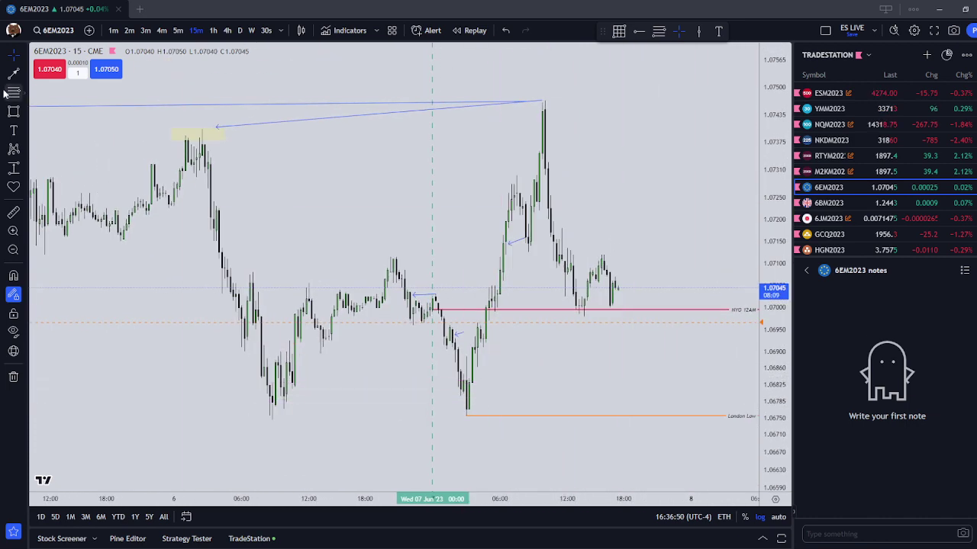
- Delete the two arrows running from the 7 June high to the earlier price zones
{"action": "scroll", "coordinate": [562, 203], "scroll_direction": "left", "scroll_amount": 4}
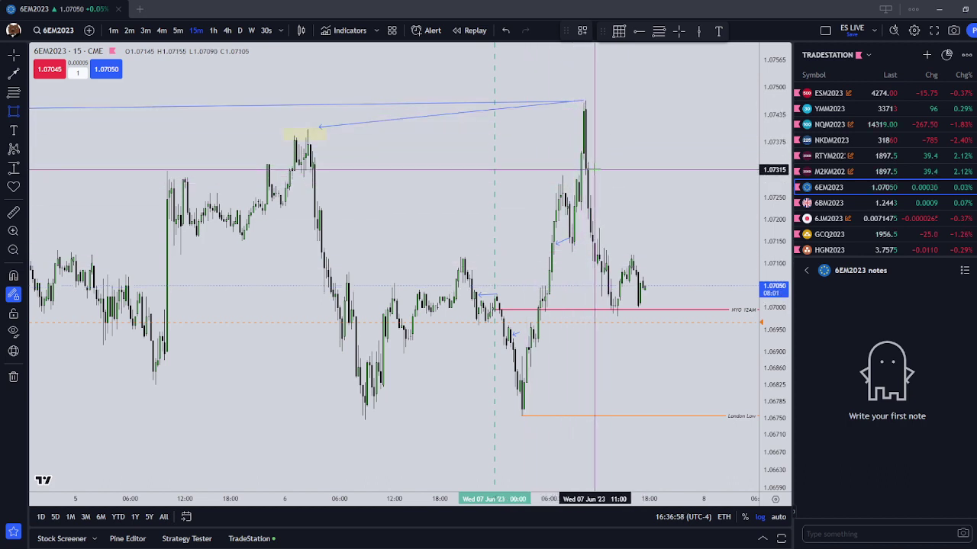
{"action": "scroll", "coordinate": [663, 161], "scroll_direction": "right", "scroll_amount": 4}
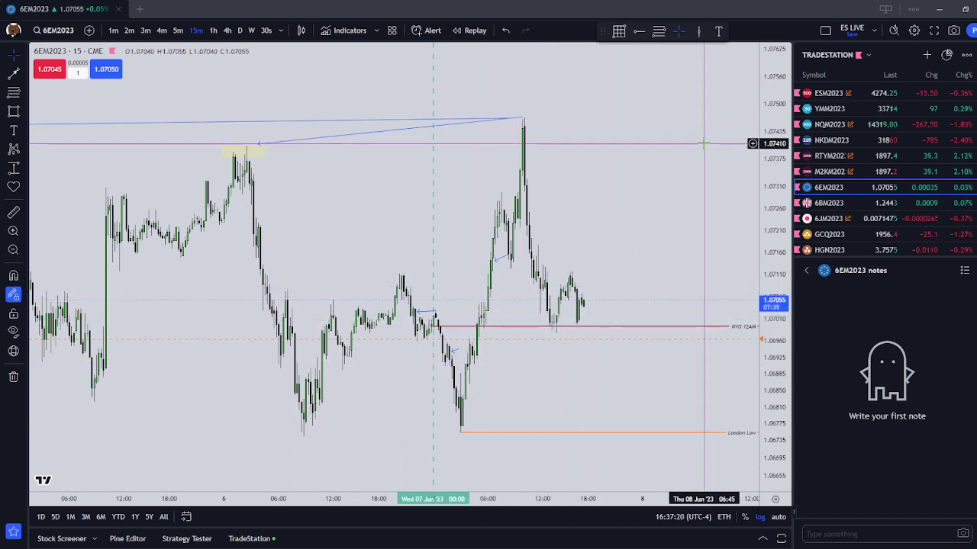
{"action": "left_click", "coordinate": [482, 126]}
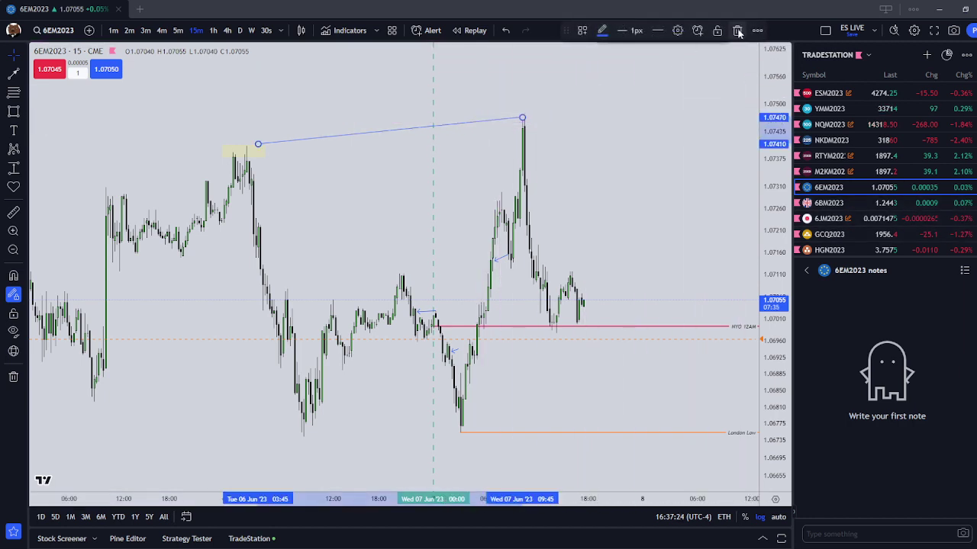
- Open the 6BM2023 chart and change its timeframe from 15 minutes to 1 hour
{"action": "left_click", "coordinate": [910, 203]}
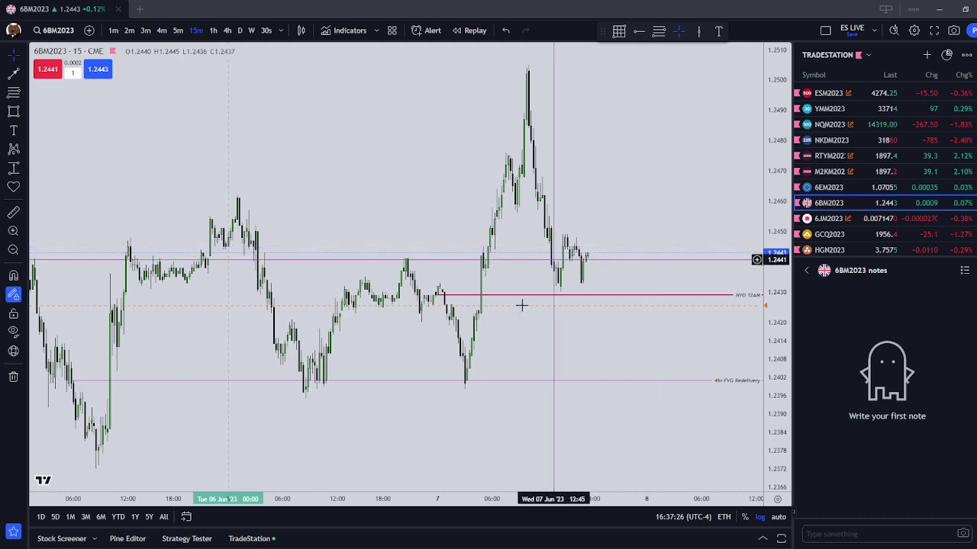
{"action": "left_click_drag", "start_coordinate": [544, 227], "coordinate": [563, 286]}
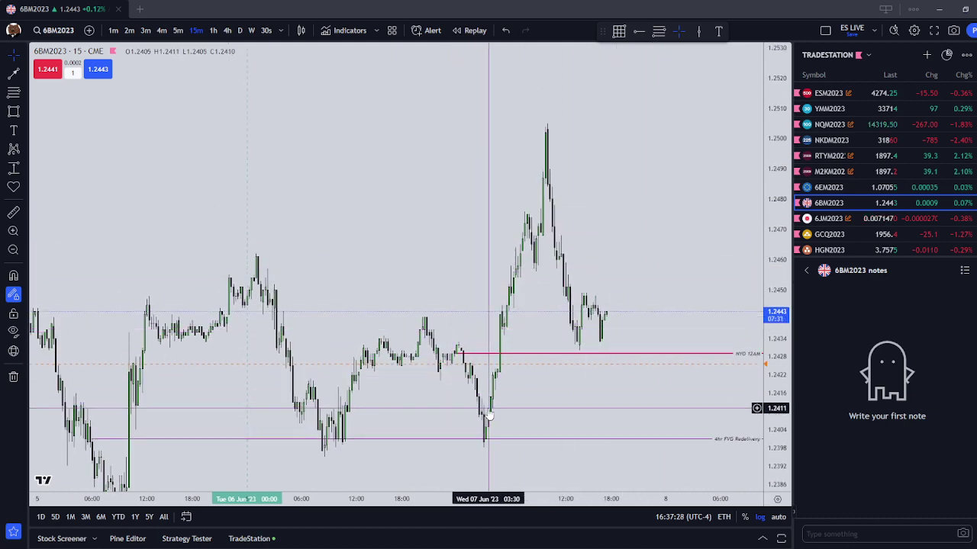
{"action": "scroll", "coordinate": [569, 381], "scroll_direction": "down", "scroll_amount": 2}
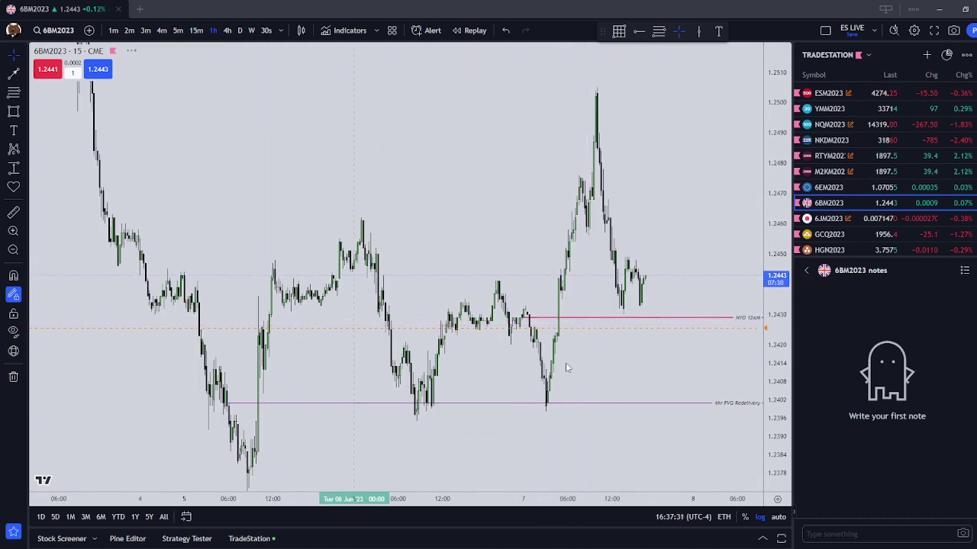
{"action": "scroll", "coordinate": [654, 451], "scroll_direction": "up", "scroll_amount": 5}
{"action": "left_click_drag", "start_coordinate": [625, 457], "coordinate": [701, 429]}
{"action": "scroll", "coordinate": [706, 416], "scroll_direction": "up", "scroll_amount": 3}
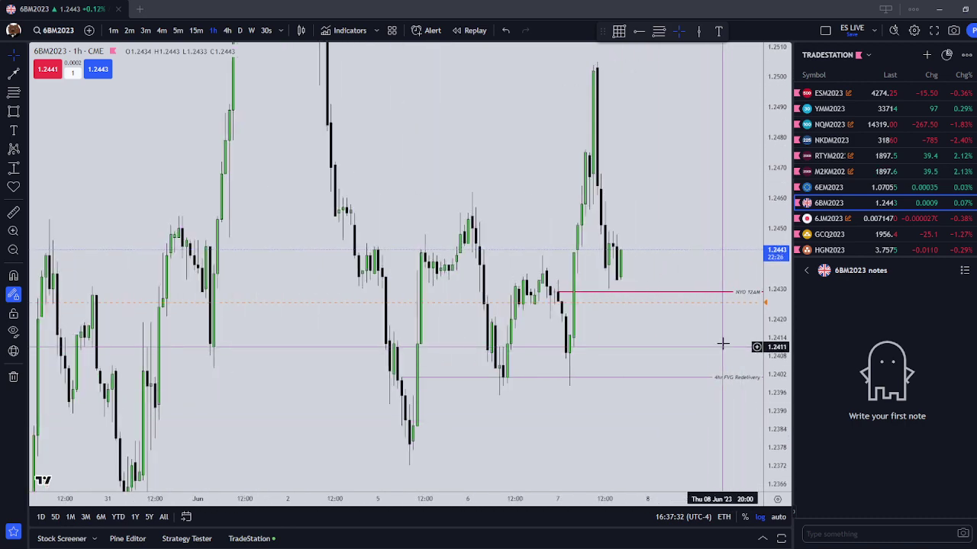
- Draw two arrows from the 7 June low back to the 6 June low, at about 1.2412 and from 1.2409 to about 1.2405
{"action": "scroll", "coordinate": [723, 343], "scroll_direction": "up", "scroll_amount": 2}
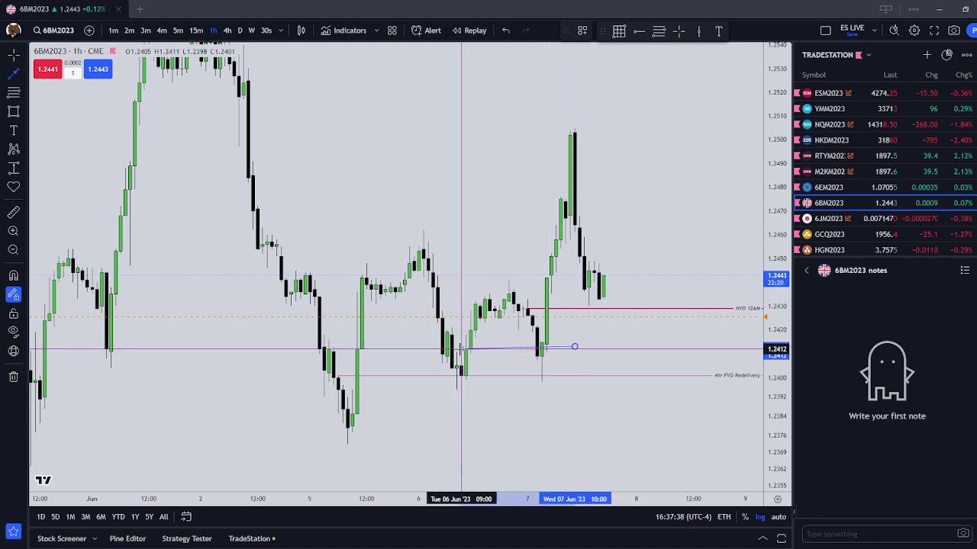
{"action": "left_click", "coordinate": [541, 355]}
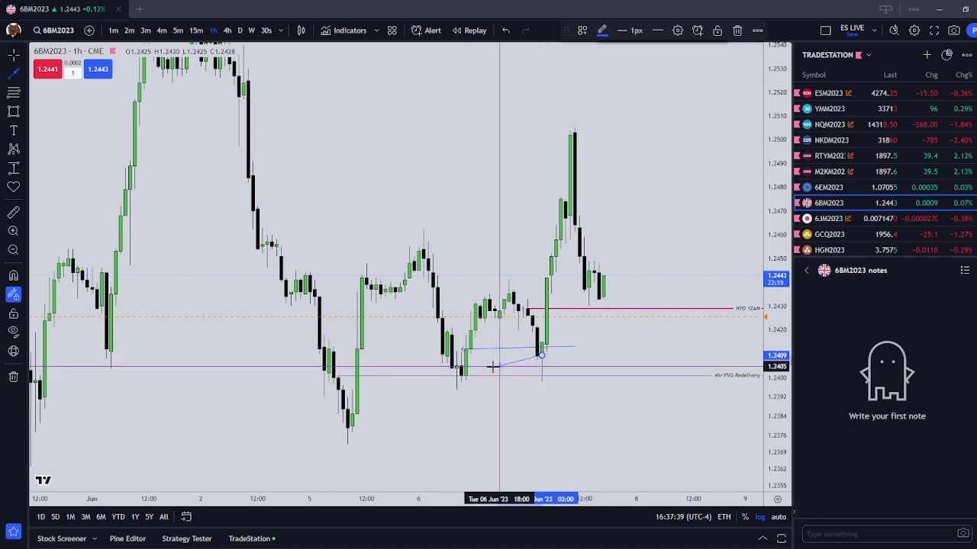
{"action": "left_click", "coordinate": [559, 378]}
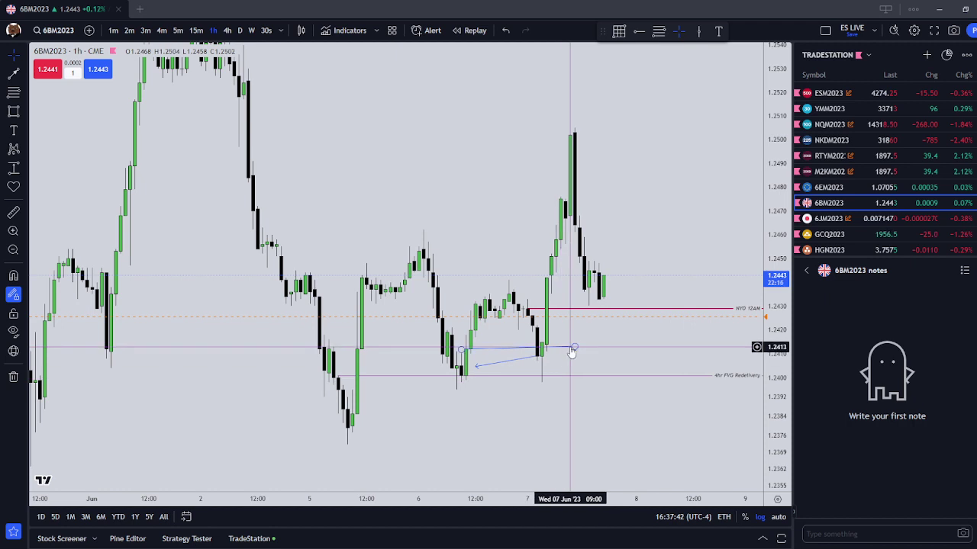
{"action": "scroll", "coordinate": [545, 251], "scroll_direction": "down", "scroll_amount": 5}
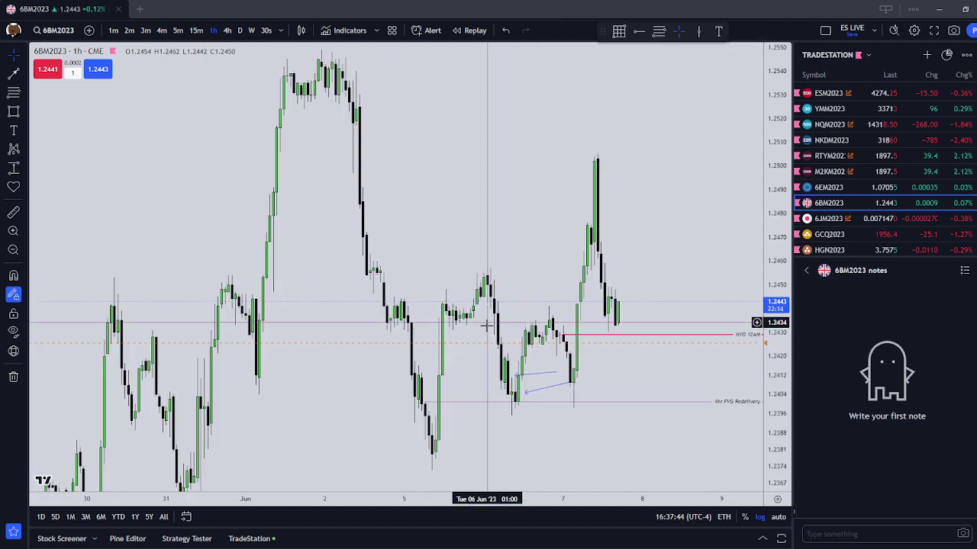
{"action": "left_click", "coordinate": [557, 372]}
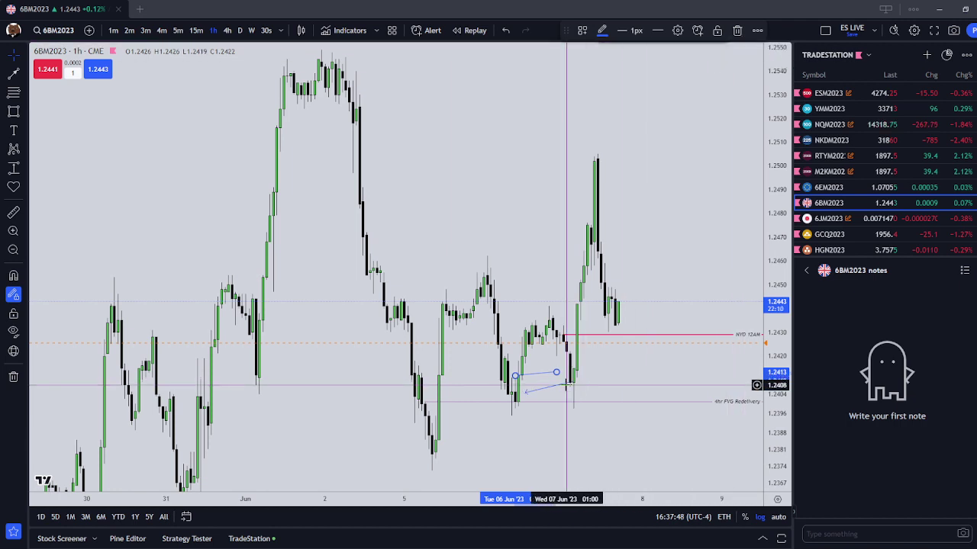
{"action": "left_click", "coordinate": [573, 382]}
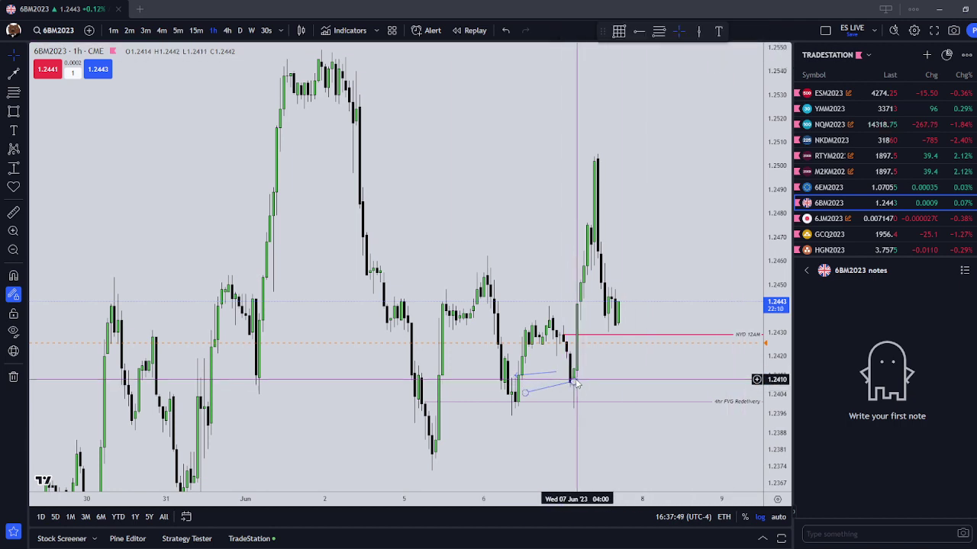
- Draw an arrow at about 1.2500 back to the 2 June sell-off candle, with its start moved onto the 7 June peak
{"action": "left_click", "coordinate": [632, 178]}
{"action": "left_click_drag", "start_coordinate": [624, 152], "coordinate": [614, 185]}
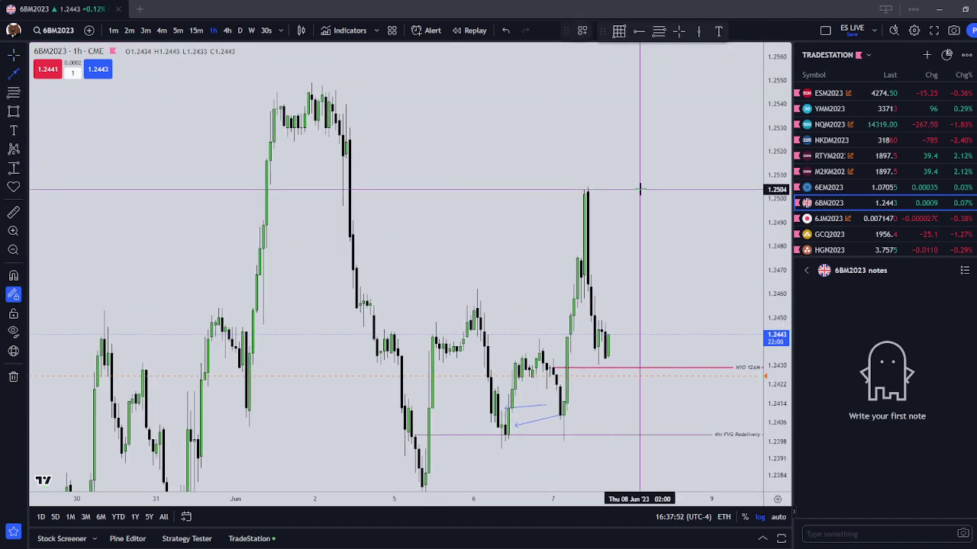
{"action": "left_click", "coordinate": [356, 199]}
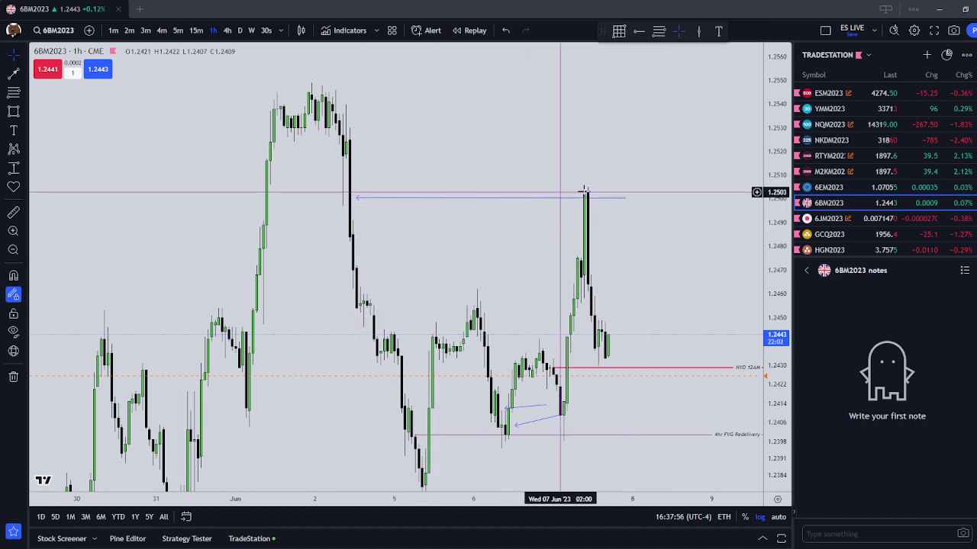
{"action": "left_click_drag", "start_coordinate": [625, 198], "coordinate": [577, 196]}
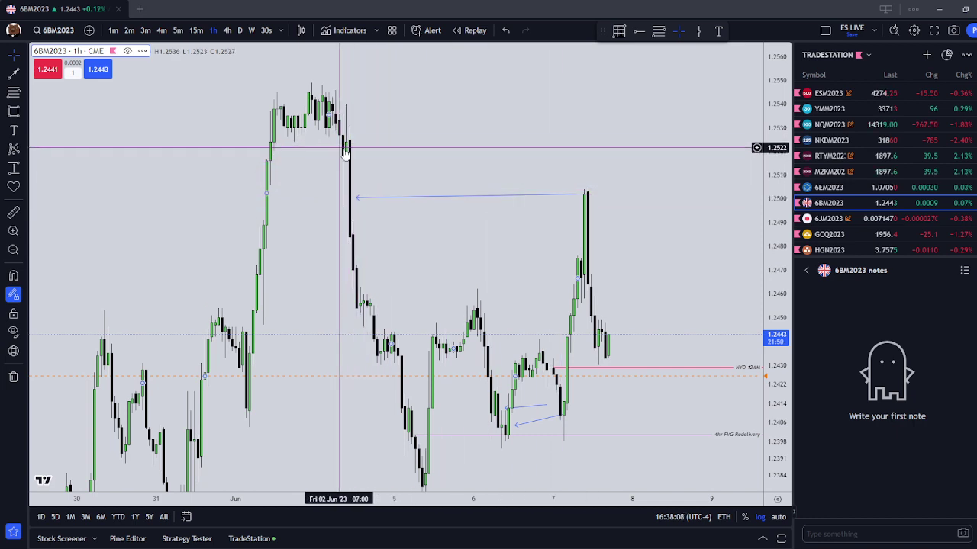
{"action": "left_click_drag", "start_coordinate": [587, 224], "coordinate": [569, 186]}
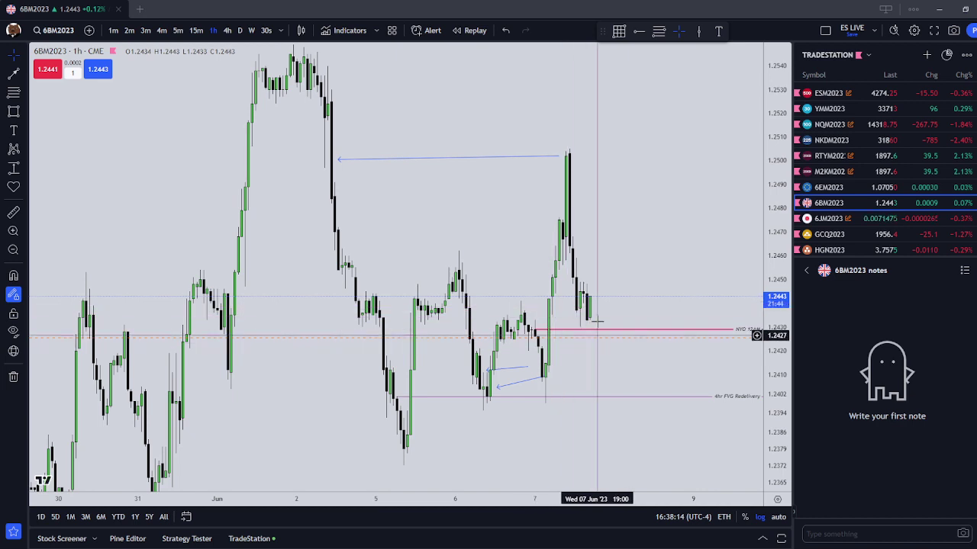
- Delete the arrow running from the 7 June peak back to the 2 June sell-off candle
{"action": "left_click", "coordinate": [557, 159]}
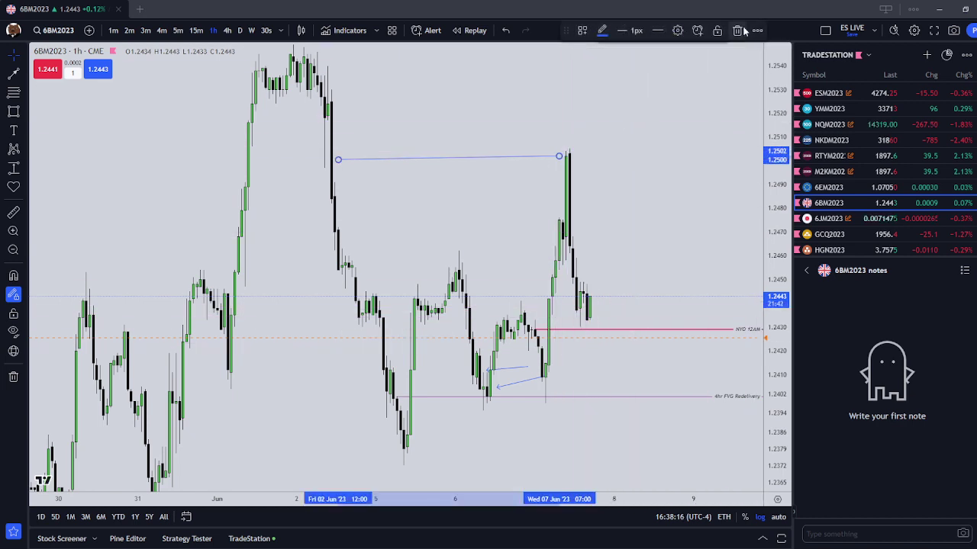
{"action": "key", "text": "Delete"}
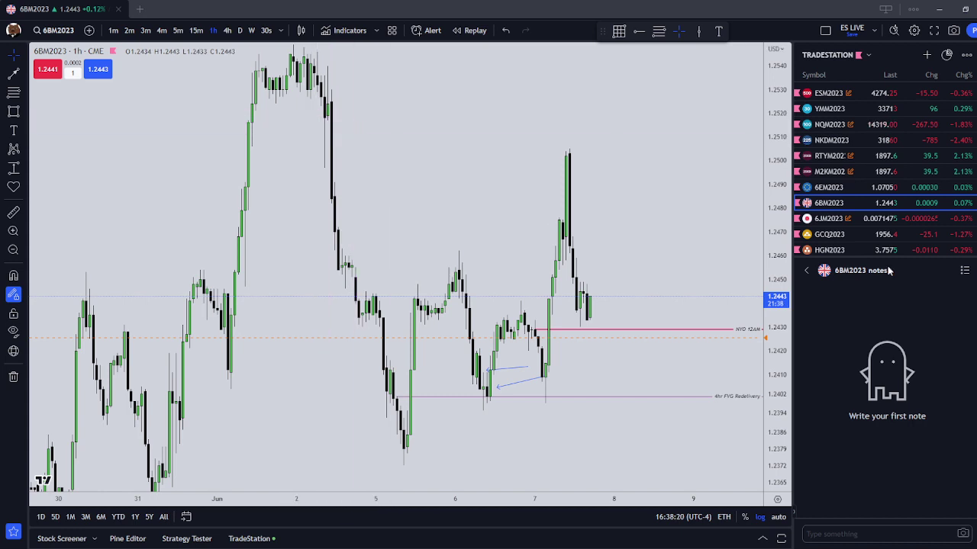
- Open the 6JM2023 chart and change its timeframe from 1 hour to 15 minutes, checking the 4-hour view on the way
{"action": "left_click", "coordinate": [869, 220]}
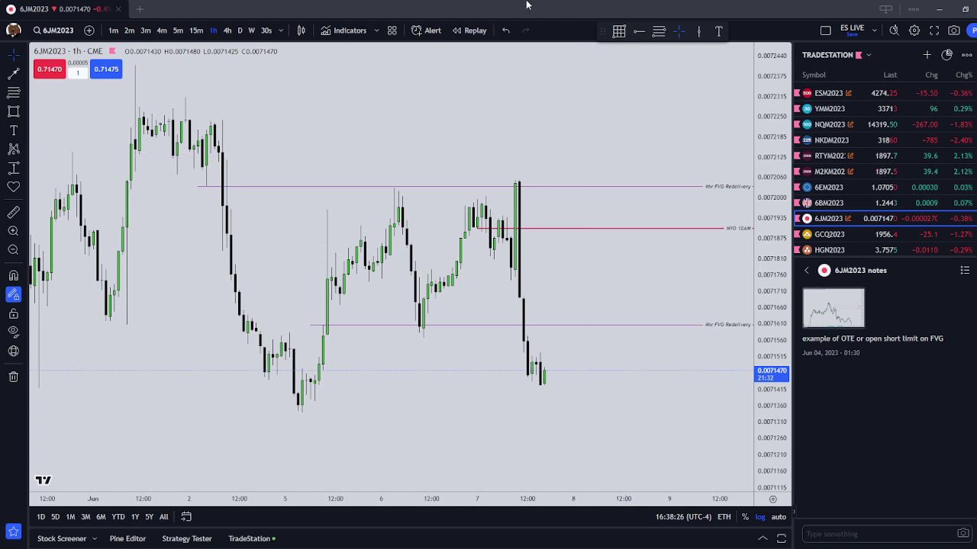
{"action": "left_click", "coordinate": [230, 31]}
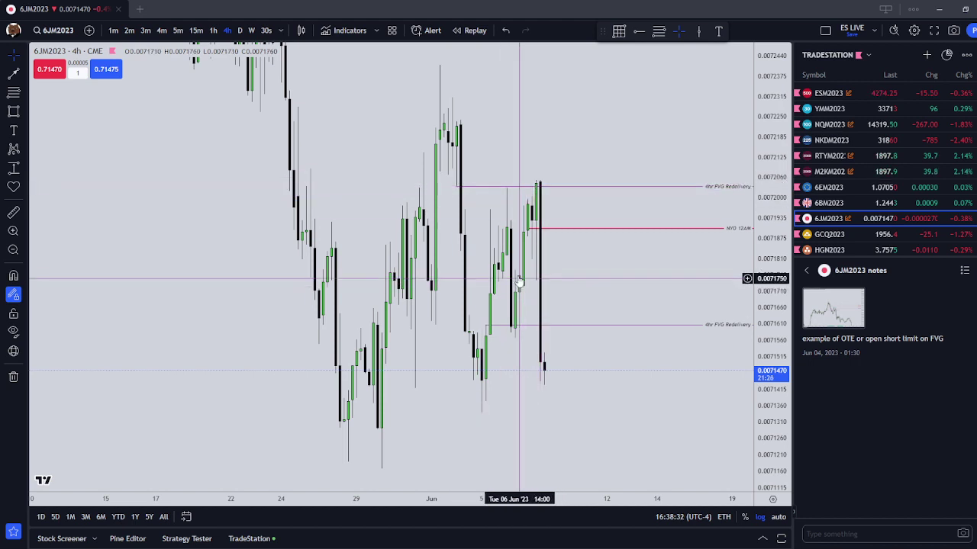
{"action": "left_click", "coordinate": [196, 30]}
{"action": "scroll", "coordinate": [530, 349], "scroll_direction": "down", "scroll_amount": 5}
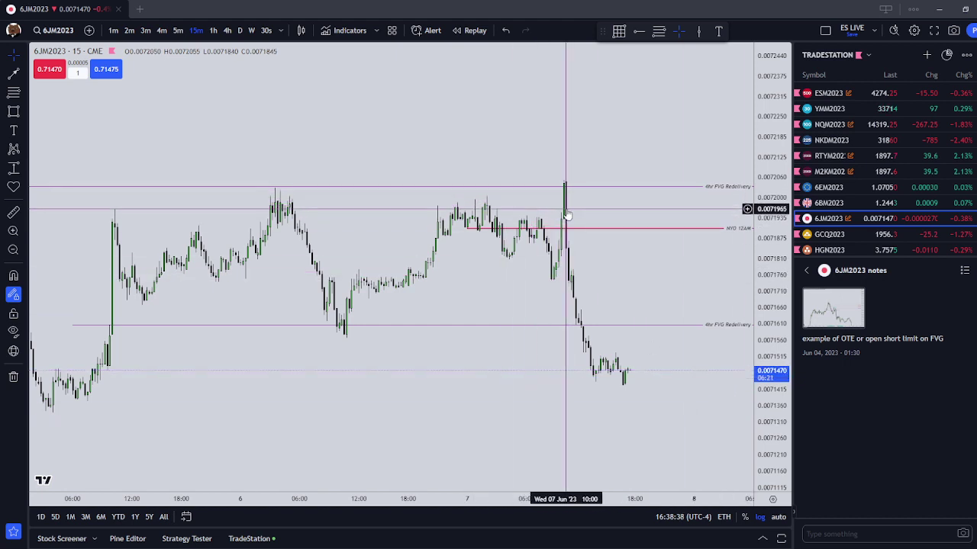
- Examine the 7 June spike at the upper 4hr FVG Redelivery line and the decline through the lower one on 6JM2023
{"action": "scroll", "coordinate": [576, 244], "scroll_direction": "down", "scroll_amount": 1}
{"action": "scroll", "coordinate": [607, 374], "scroll_direction": "up", "scroll_amount": 1}
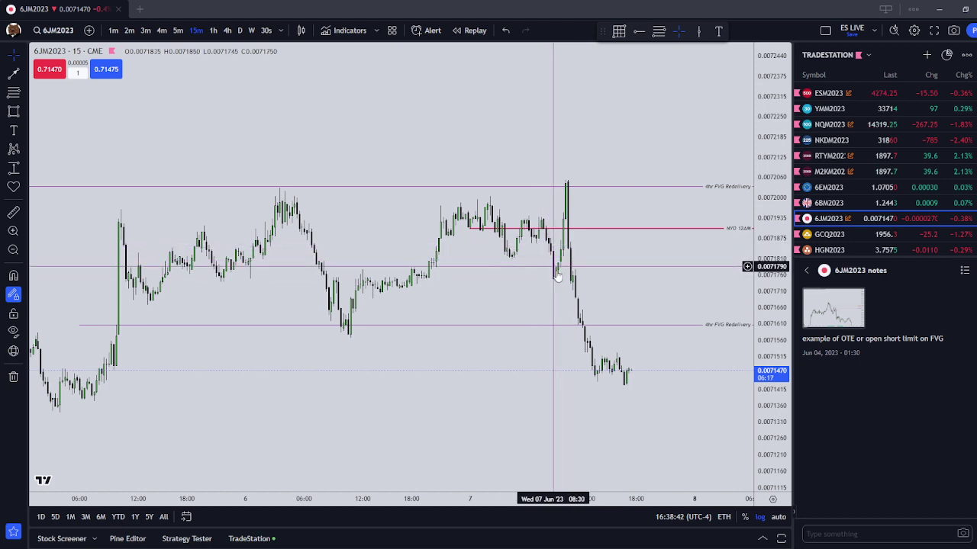
{"action": "left_click_drag", "start_coordinate": [565, 174], "coordinate": [567, 194]}
{"action": "scroll", "coordinate": [626, 218], "scroll_direction": "down", "scroll_amount": 3}
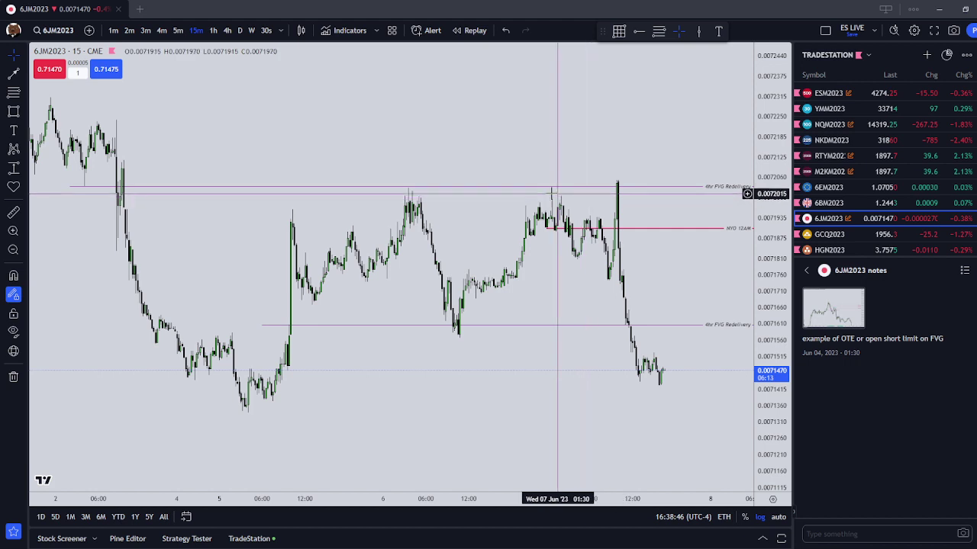
{"action": "left_click", "coordinate": [24, 79]}
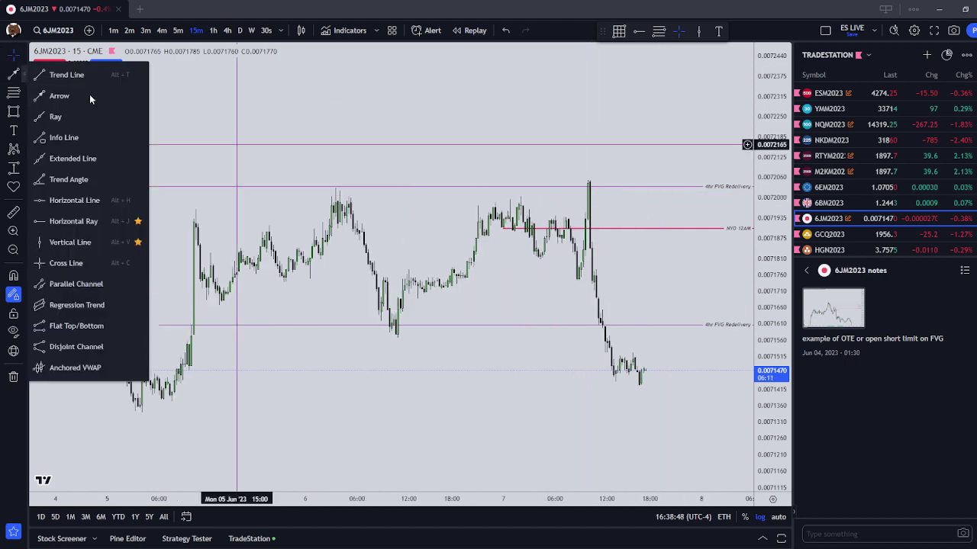
{"action": "left_click", "coordinate": [362, 199]}
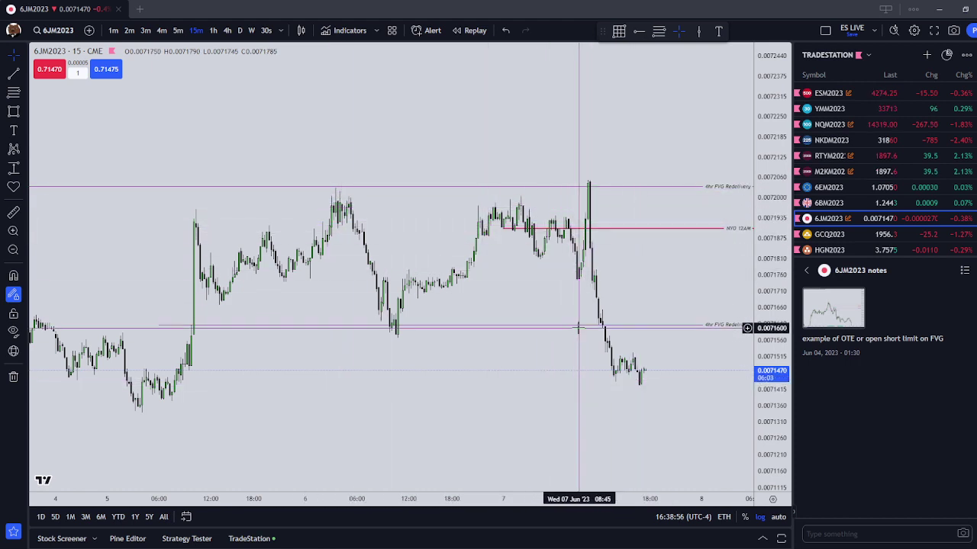
{"action": "scroll", "coordinate": [595, 351], "scroll_direction": "up", "scroll_amount": 2}
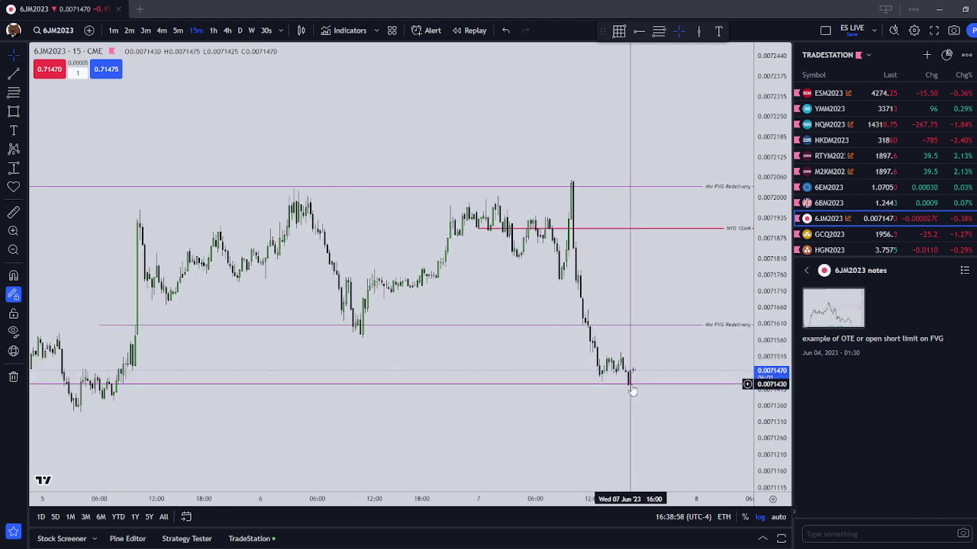
{"action": "left_click_drag", "start_coordinate": [571, 205], "coordinate": [573, 249]}
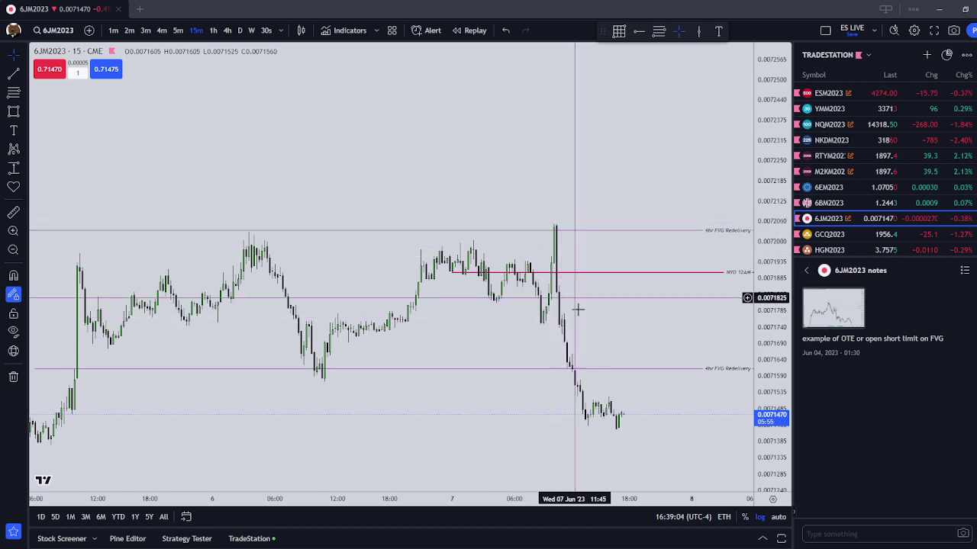
- Open the GCQ2023 chart and draw a horizontal trend line from the 6 June low at 1970.3 to 7 June 16:45
{"action": "scroll", "coordinate": [885, 234], "scroll_direction": "down", "scroll_amount": 2}
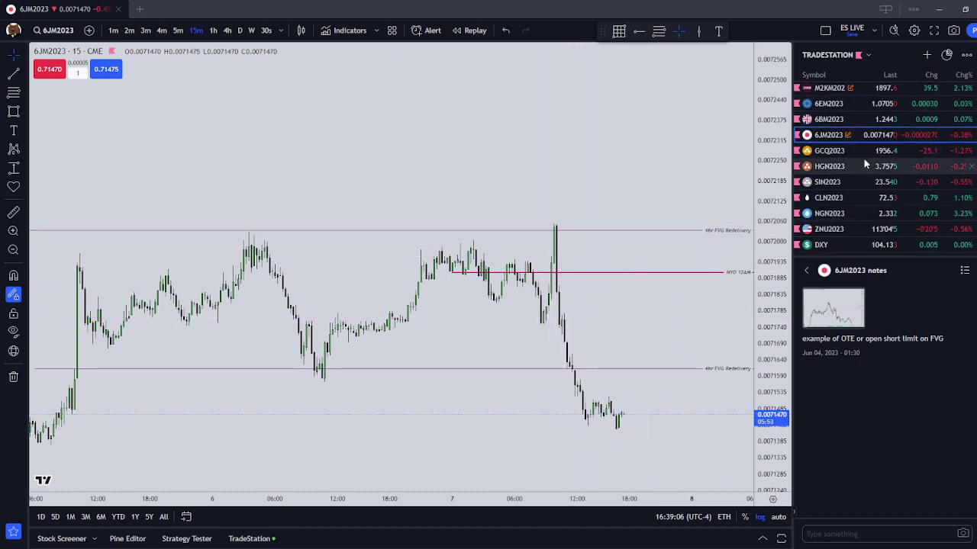
{"action": "left_click", "coordinate": [862, 152]}
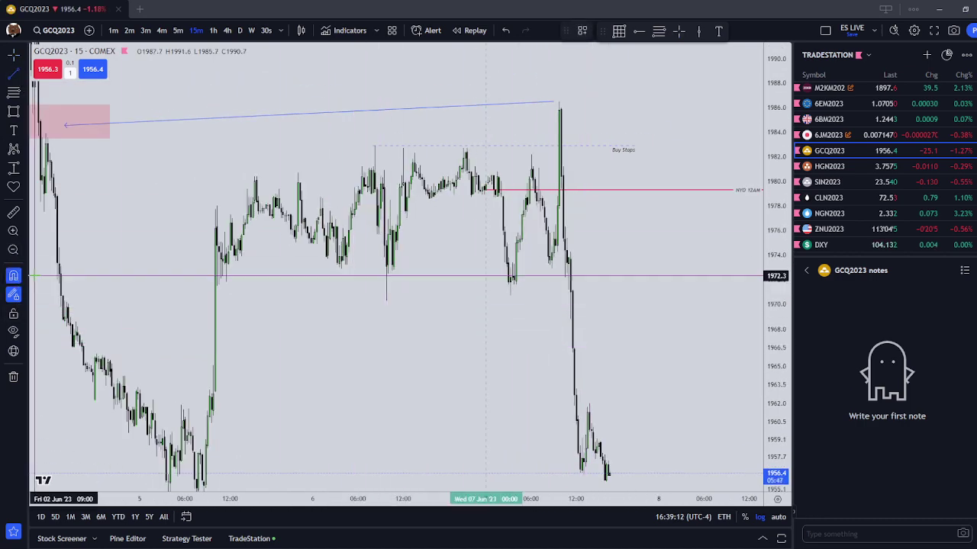
{"action": "left_click", "coordinate": [386, 301]}
{"action": "left_click", "coordinate": [610, 301]}
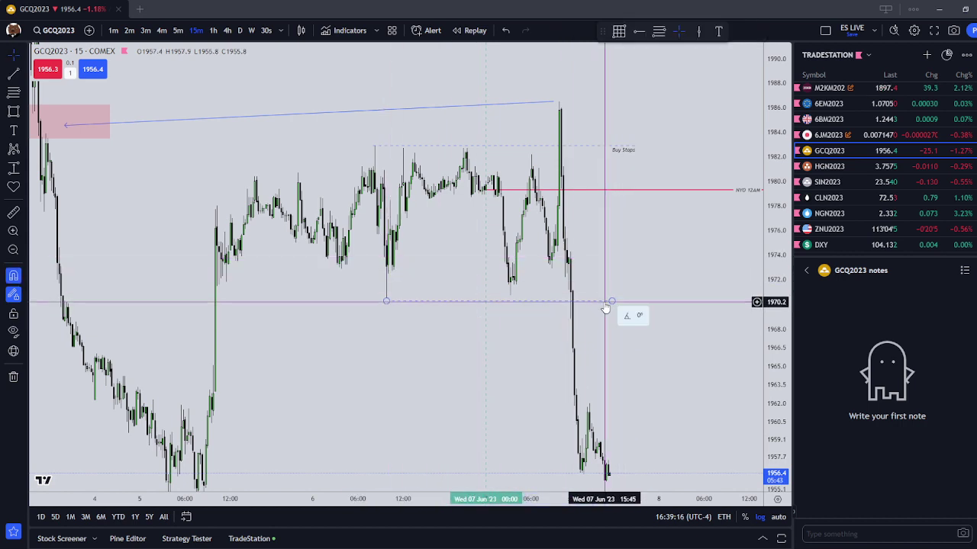
- Apply the Sell Stops template to the 1970.3 trend line and extend its end to match the Buy Stops line
{"action": "double_click", "coordinate": [604, 305]}
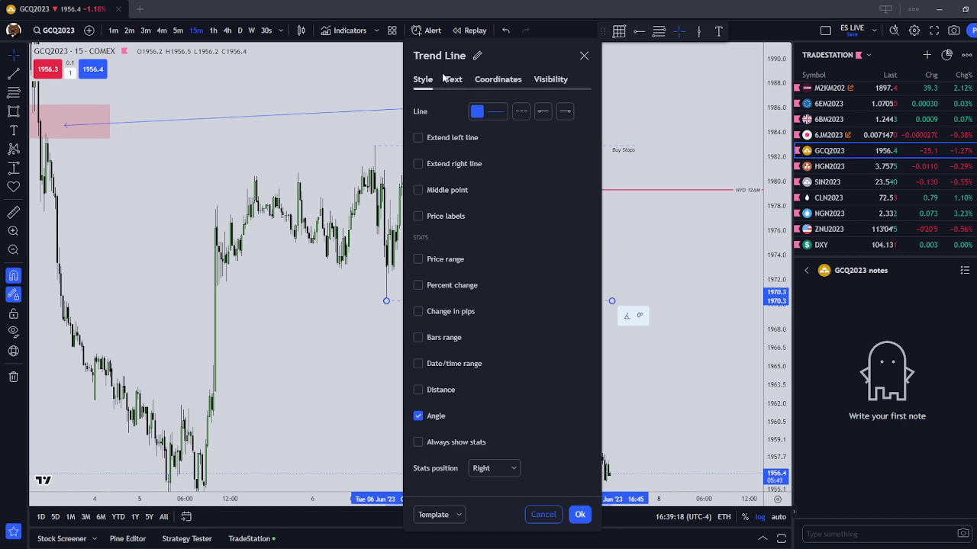
{"action": "left_click", "coordinate": [457, 517]}
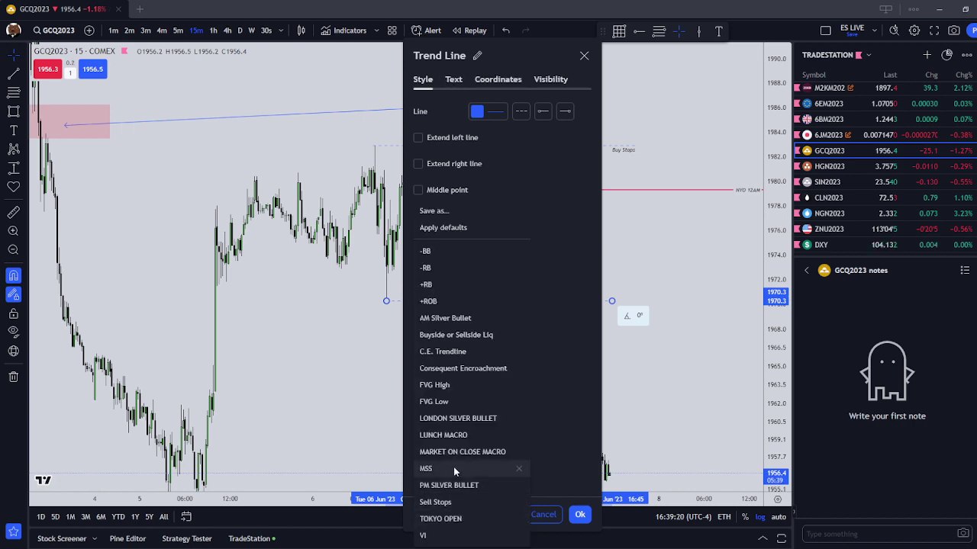
{"action": "left_click", "coordinate": [463, 502]}
{"action": "left_click", "coordinate": [580, 515]}
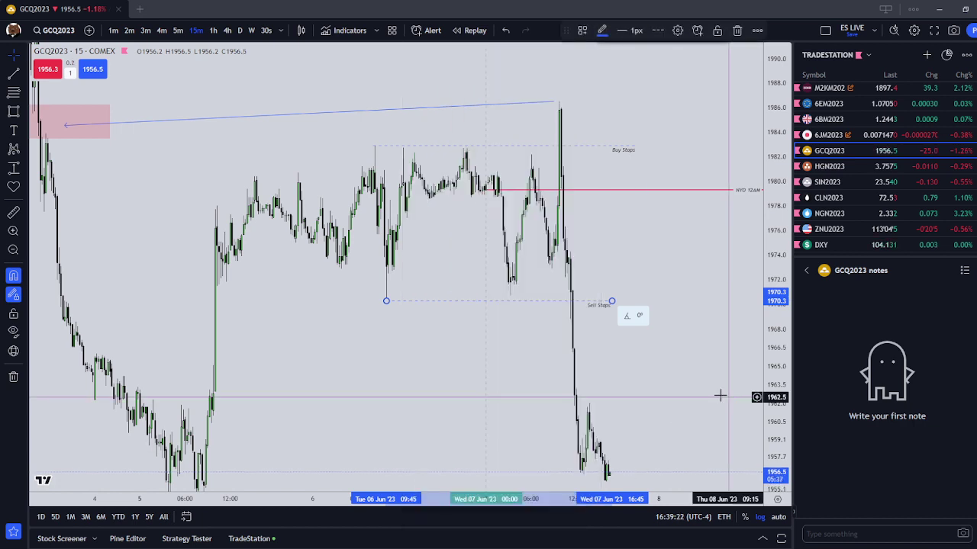
{"action": "left_click_drag", "start_coordinate": [610, 302], "coordinate": [637, 307]}
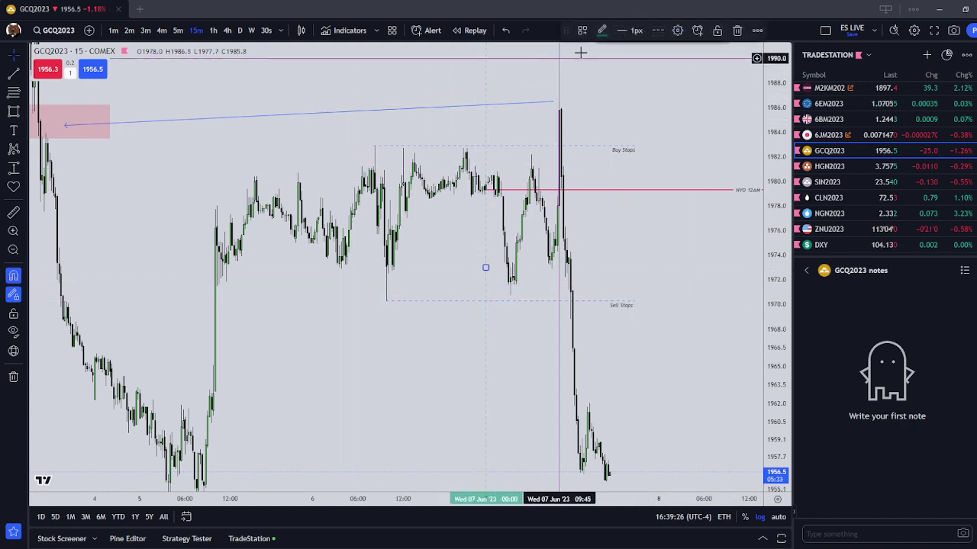
- Increase the thickness of the dashed vertical line marking 7 June 00:00
{"action": "left_click", "coordinate": [625, 33]}
{"action": "left_click", "coordinate": [641, 70]}
{"action": "left_click", "coordinate": [668, 113]}
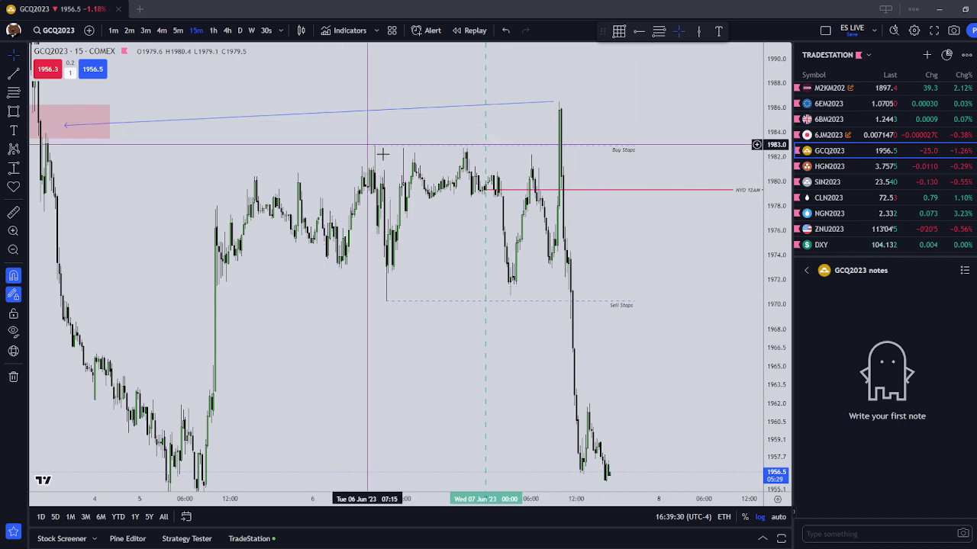
- Examine the 7 June swings around the Buy Stops and Sell Stops lines on GCQ2023, including the decline below 1970.3
{"action": "scroll", "coordinate": [466, 218], "scroll_direction": "up", "scroll_amount": 2}
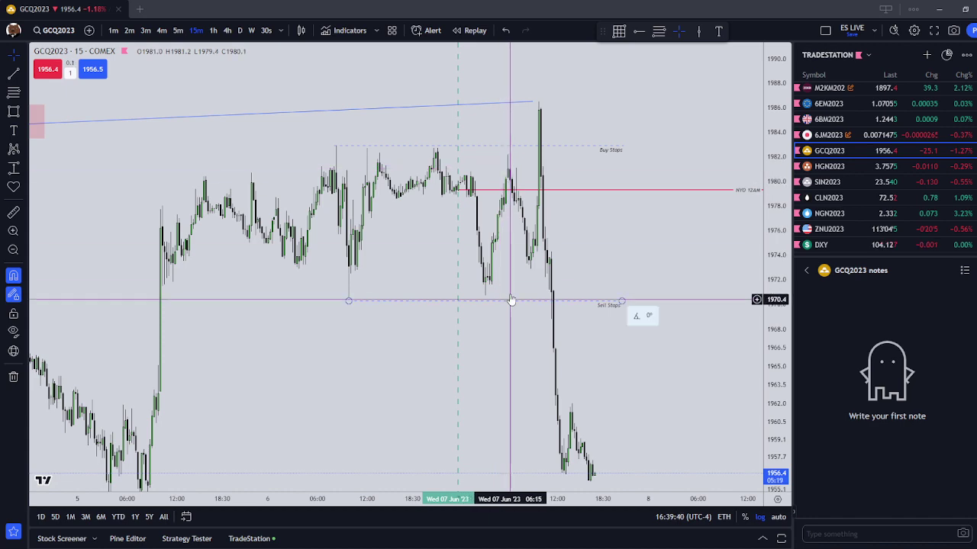
{"action": "scroll", "coordinate": [511, 298], "scroll_direction": "up", "scroll_amount": 4}
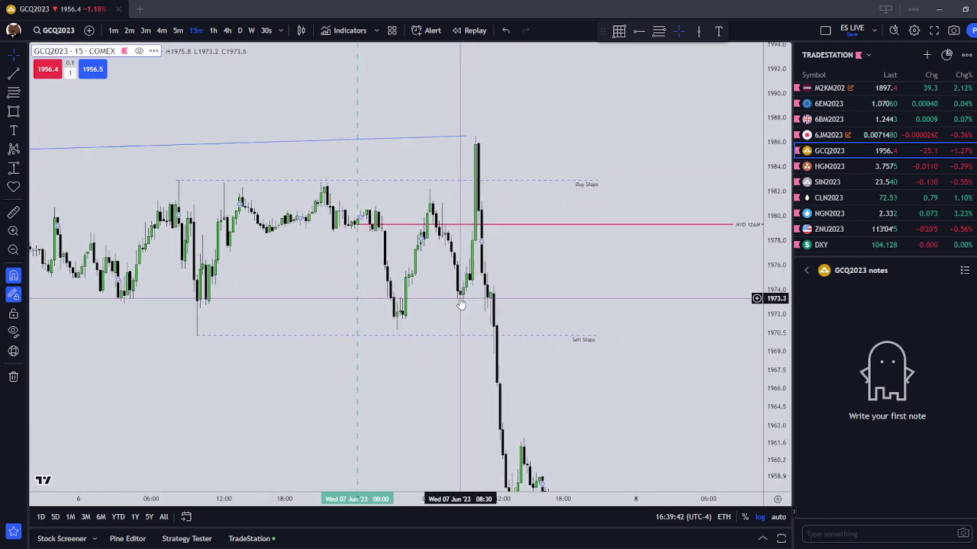
{"action": "left_click", "coordinate": [416, 212]}
{"action": "left_click_drag", "start_coordinate": [432, 279], "coordinate": [453, 303]}
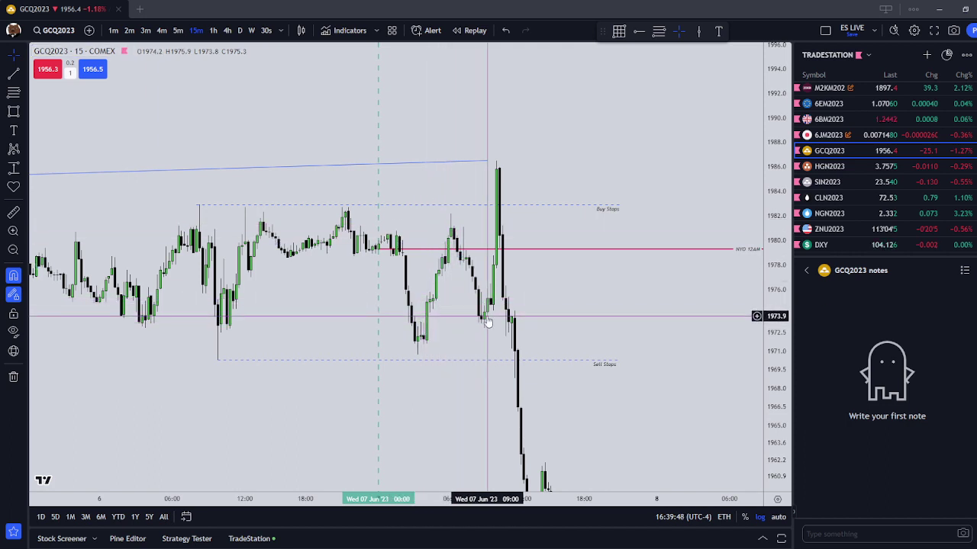
{"action": "scroll", "coordinate": [468, 324], "scroll_direction": "down", "scroll_amount": 1}
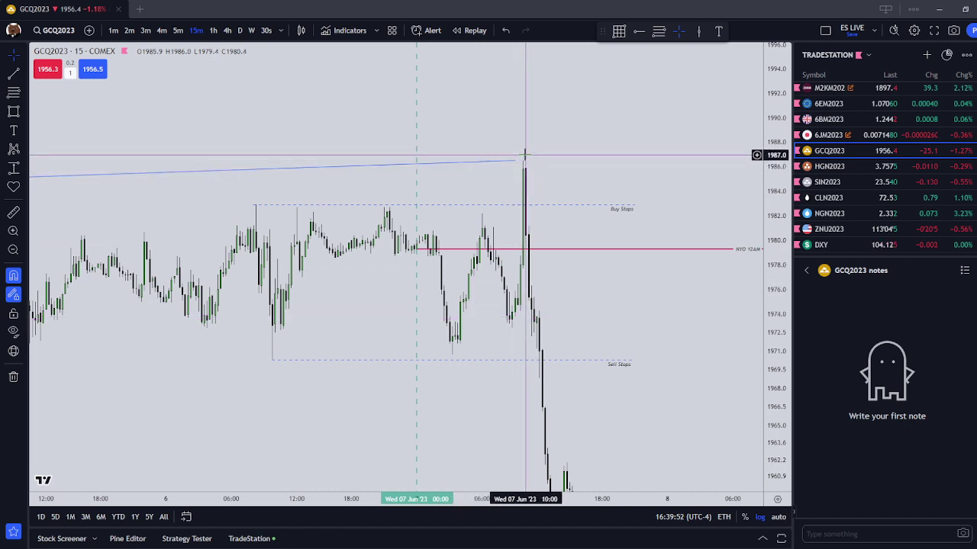
{"action": "left_click", "coordinate": [540, 212]}
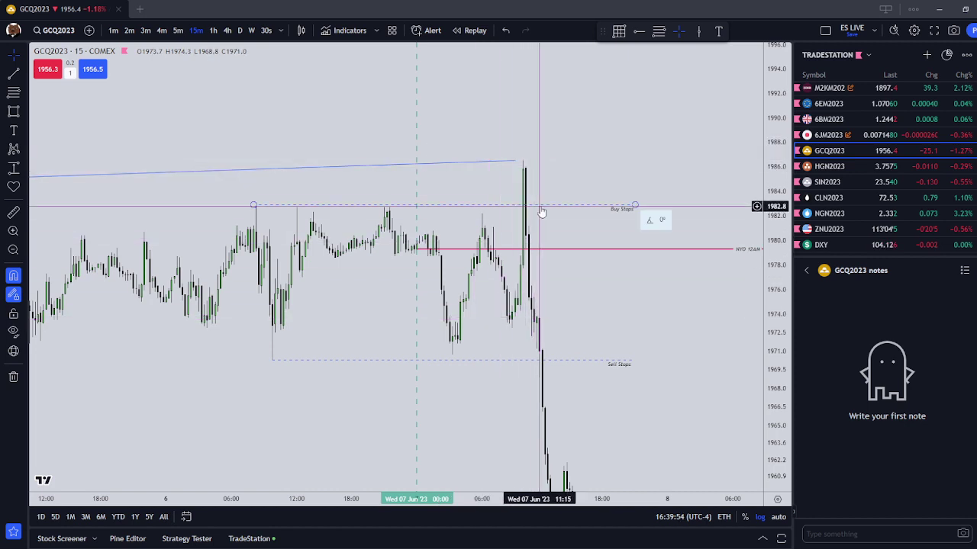
{"action": "scroll", "coordinate": [539, 183], "scroll_direction": "down", "scroll_amount": 2}
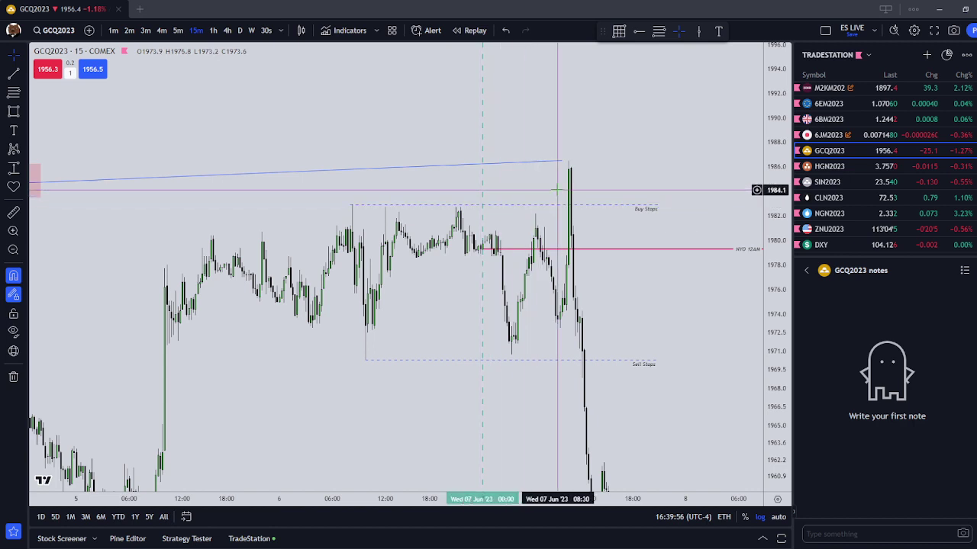
{"action": "left_click_drag", "start_coordinate": [574, 192], "coordinate": [567, 145]}
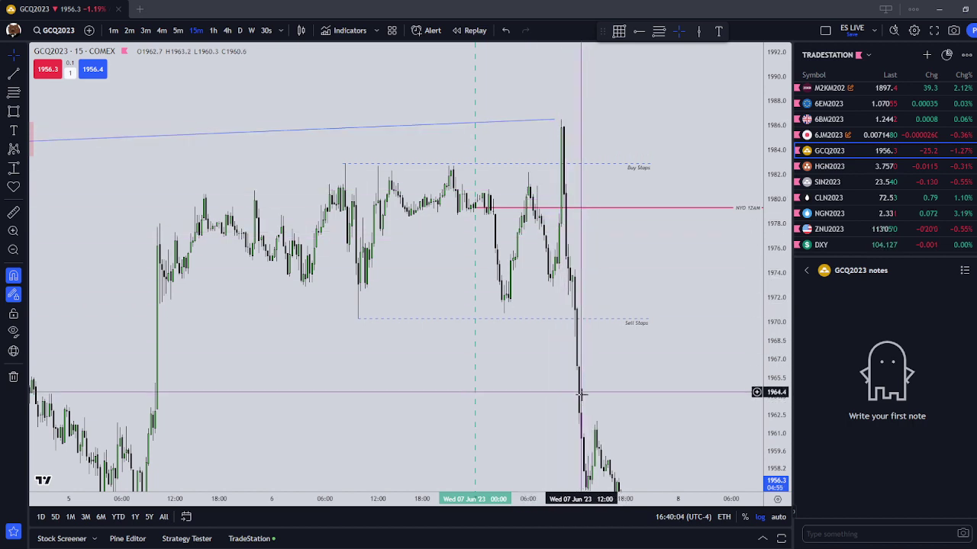
{"action": "left_click_drag", "start_coordinate": [570, 366], "coordinate": [538, 258]}
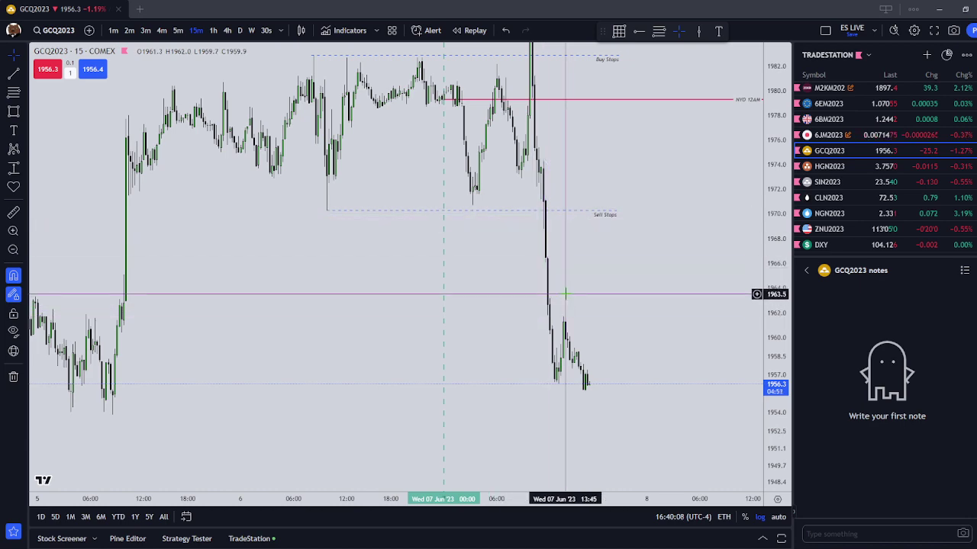
- Trace the arrow from the 7 June high back to the shaded 2 June zone, viewing it on the 1-hour timeframe
{"action": "scroll", "coordinate": [569, 293], "scroll_direction": "down", "scroll_amount": 1}
{"action": "left_click_drag", "start_coordinate": [649, 269], "coordinate": [661, 378]}
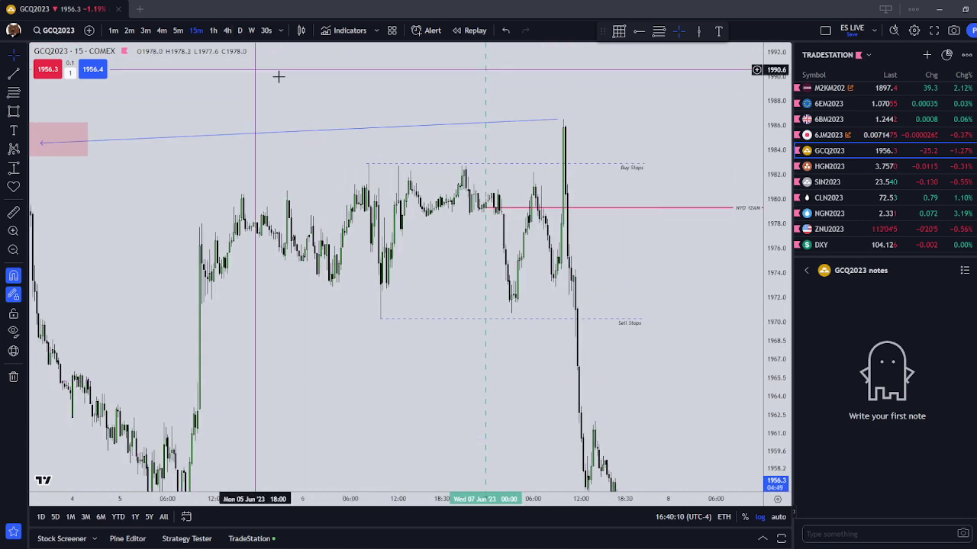
{"action": "scroll", "coordinate": [362, 110], "scroll_direction": "down", "scroll_amount": 2}
{"action": "left_click_drag", "start_coordinate": [379, 110], "coordinate": [348, 125]}
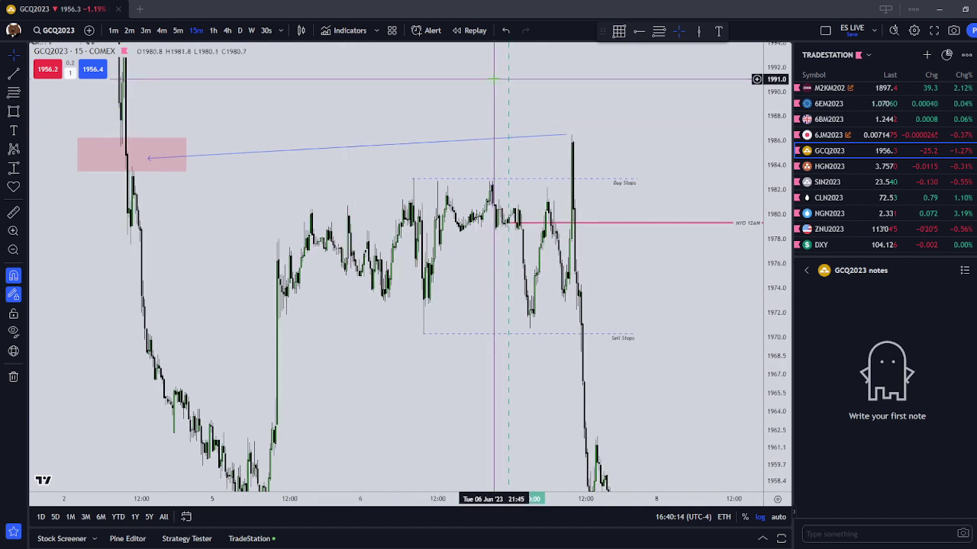
{"action": "scroll", "coordinate": [585, 100], "scroll_direction": "up", "scroll_amount": 1}
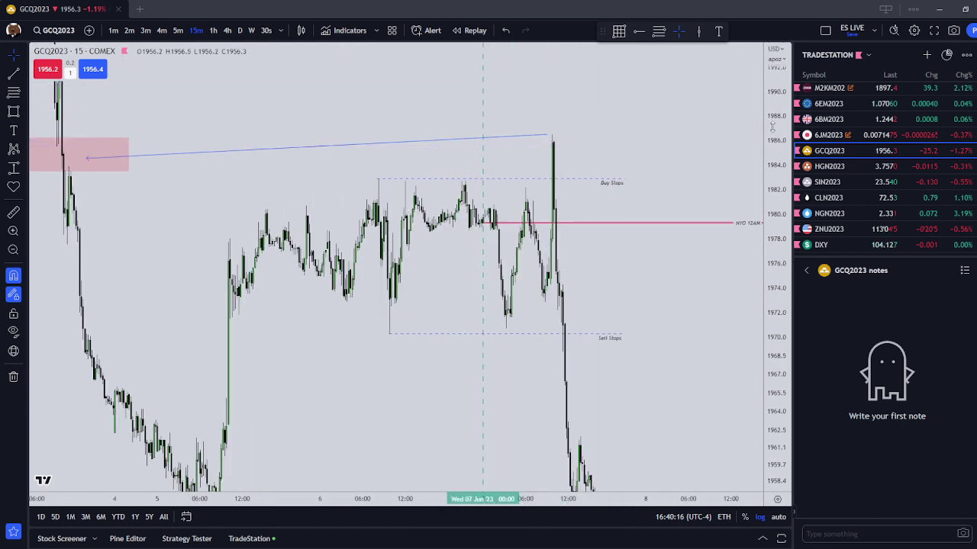
{"action": "left_click_drag", "start_coordinate": [772, 127], "coordinate": [772, 168]}
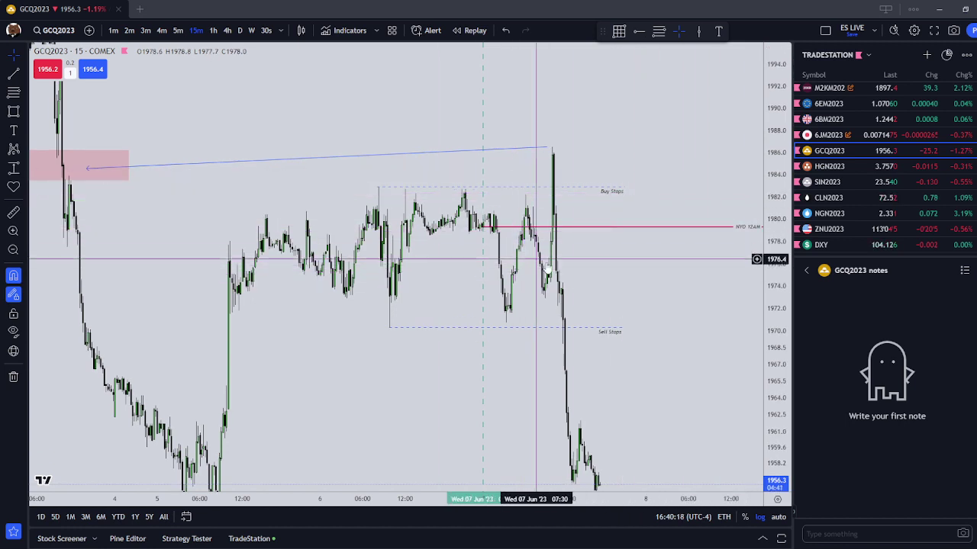
{"action": "scroll", "coordinate": [536, 260], "scroll_direction": "up", "scroll_amount": 1}
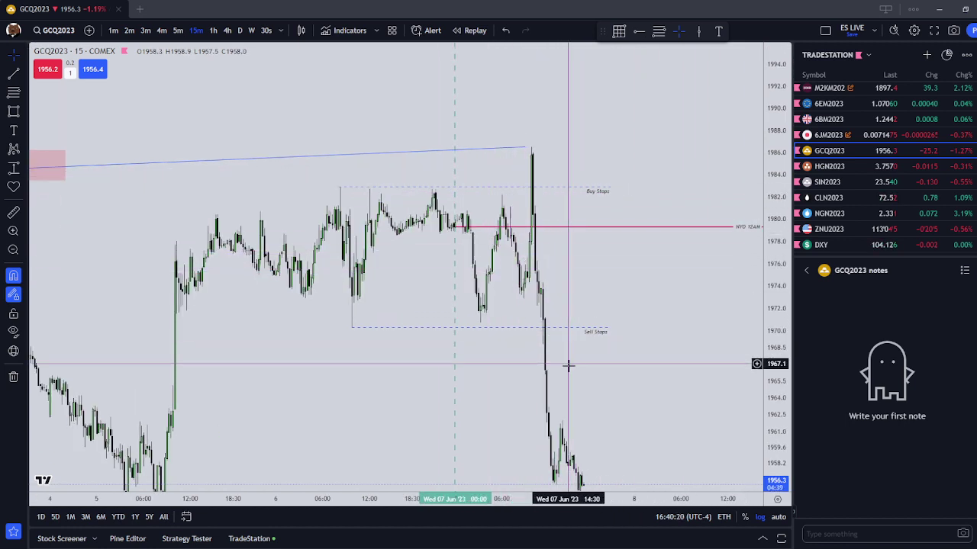
{"action": "scroll", "coordinate": [568, 366], "scroll_direction": "down", "scroll_amount": 1}
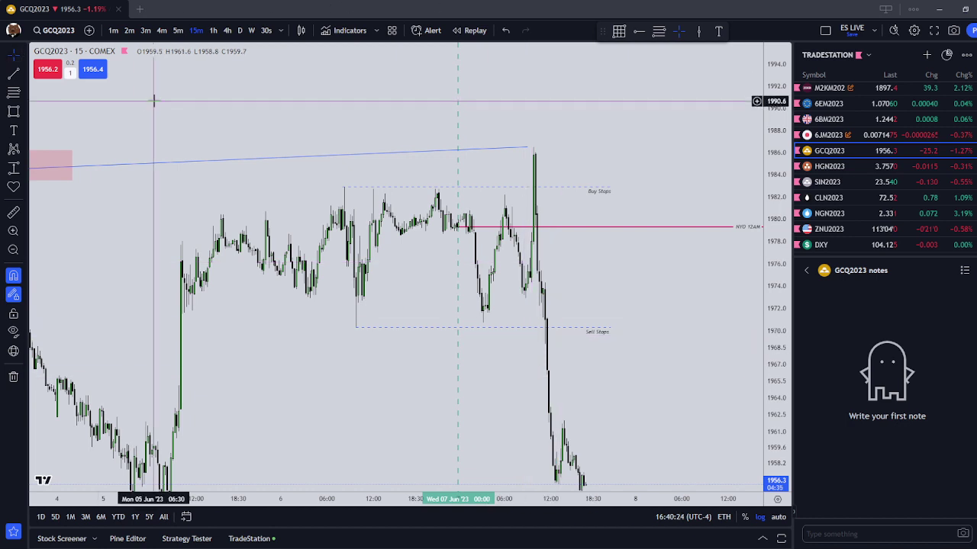
{"action": "scroll", "coordinate": [154, 99], "scroll_direction": "down", "scroll_amount": 1}
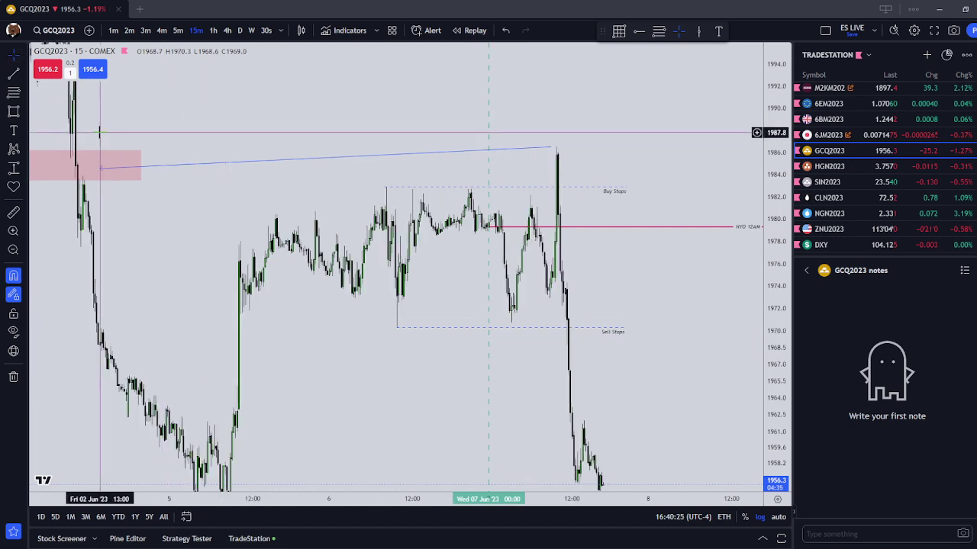
{"action": "left_click", "coordinate": [213, 31]}
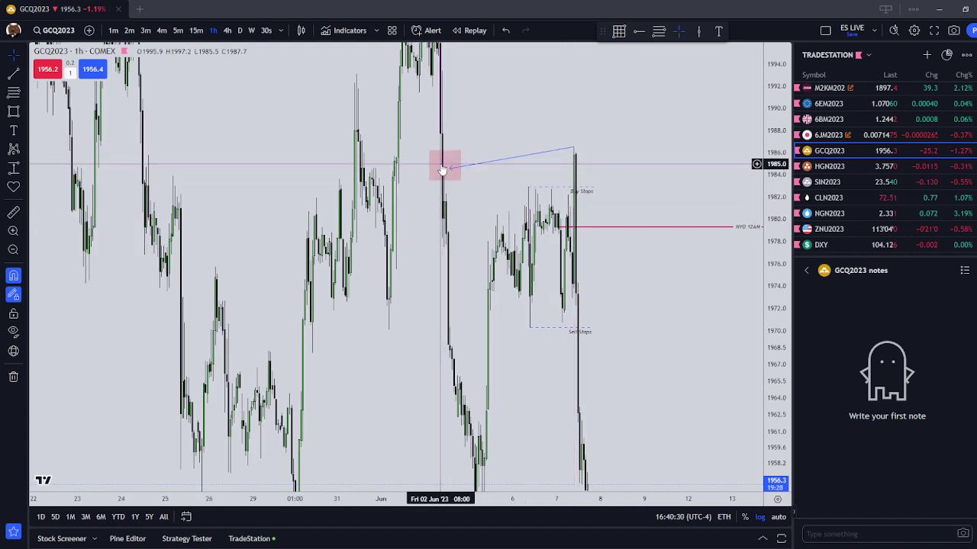
- On the 15-minute timeframe, shade the 5 June rally with a rectangle from about 1965.2 up to the Sell Stops level
{"action": "left_click", "coordinate": [196, 30]}
{"action": "scroll", "coordinate": [324, 176], "scroll_direction": "down", "scroll_amount": 2}
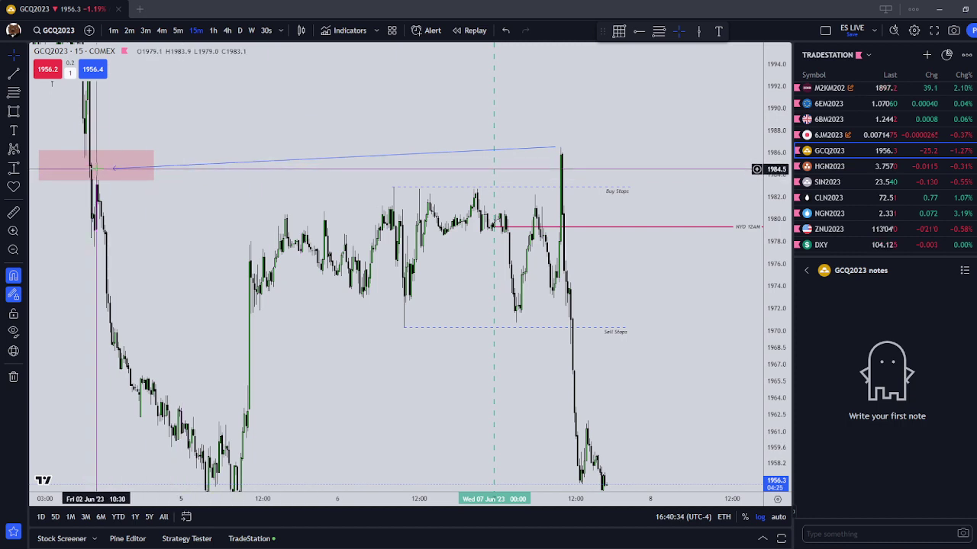
{"action": "left_click_drag", "start_coordinate": [621, 360], "coordinate": [639, 268]}
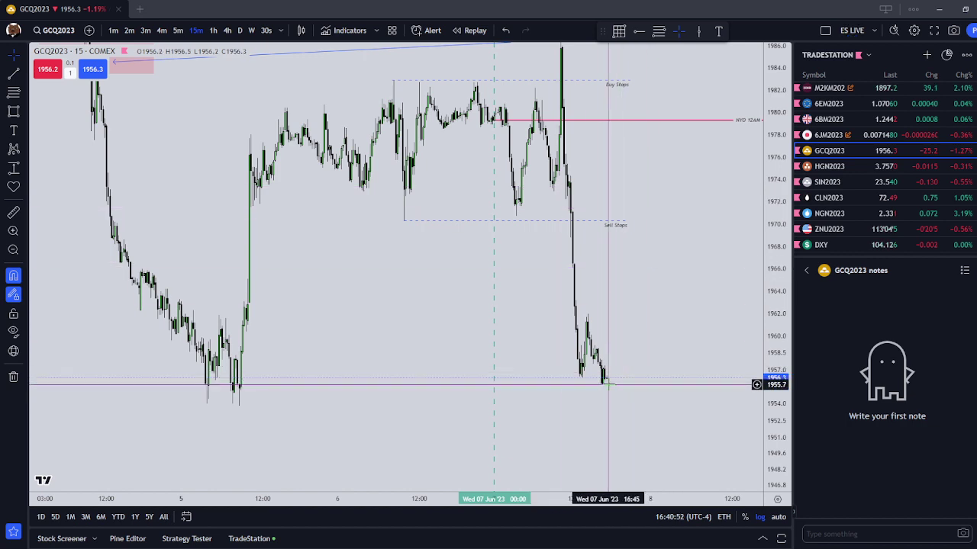
{"action": "left_click", "coordinate": [625, 217]}
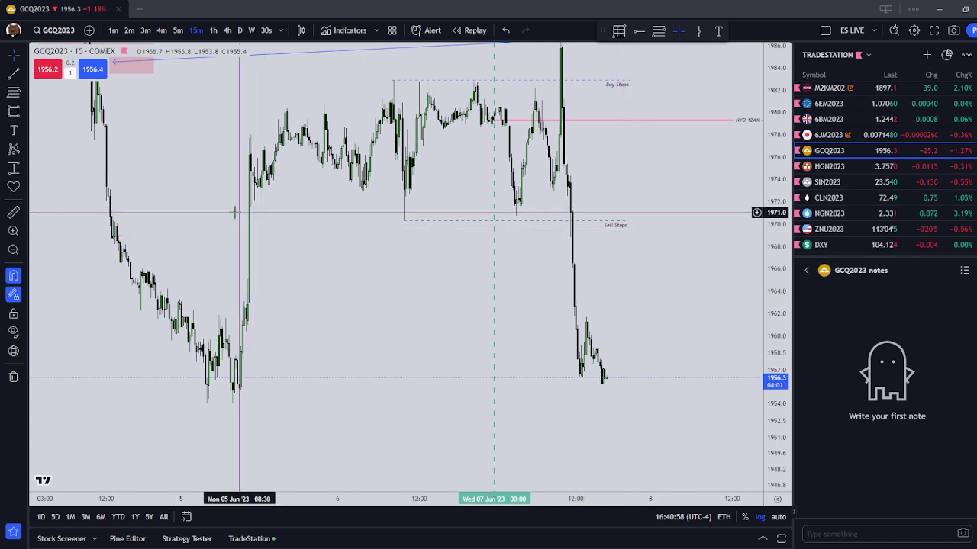
{"action": "left_click", "coordinate": [13, 112]}
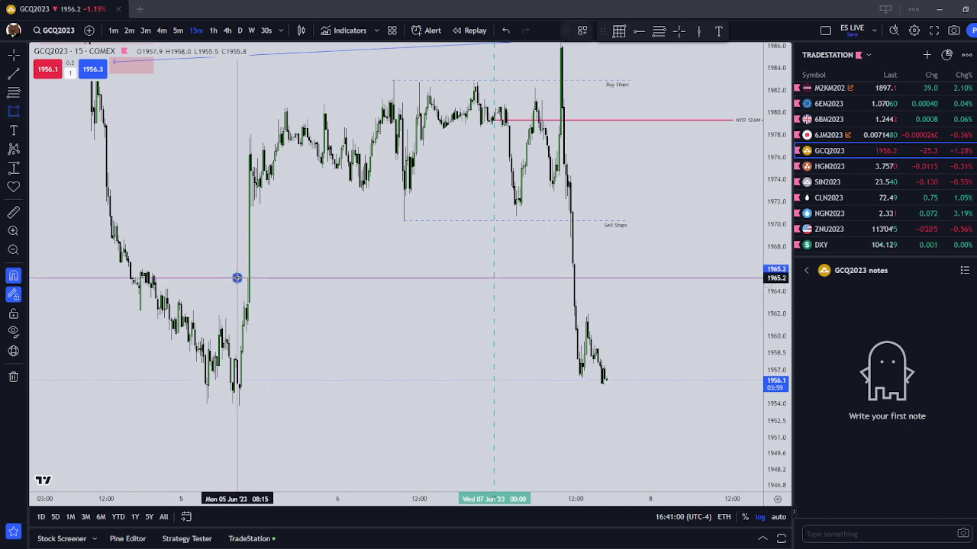
{"action": "mouse_move", "coordinate": [237, 278]}
{"action": "left_mouse_down"}
{"action": "mouse_move", "coordinate": [272, 225]}
{"action": "mouse_move", "coordinate": [265, 208]}
{"action": "left_mouse_up"}
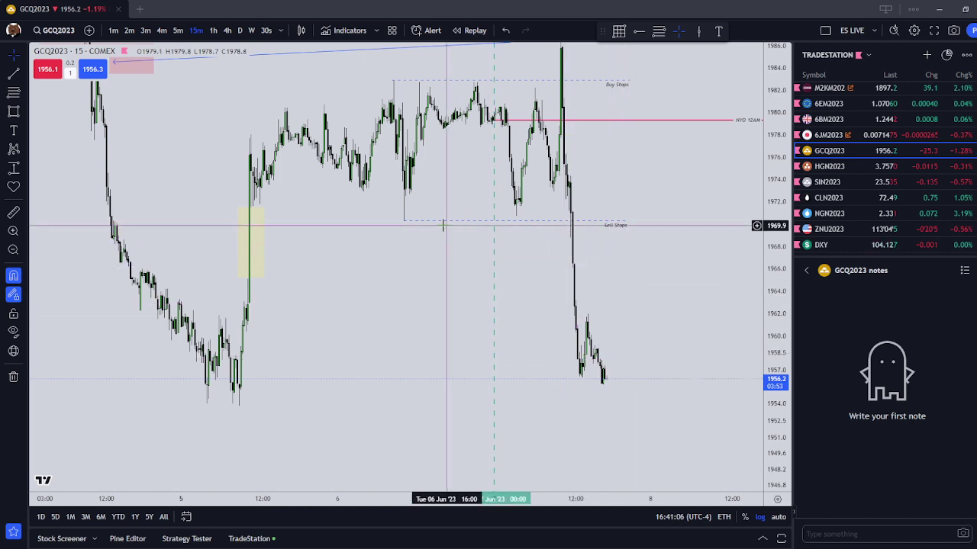
{"action": "left_click_drag", "start_coordinate": [262, 209], "coordinate": [263, 222]}
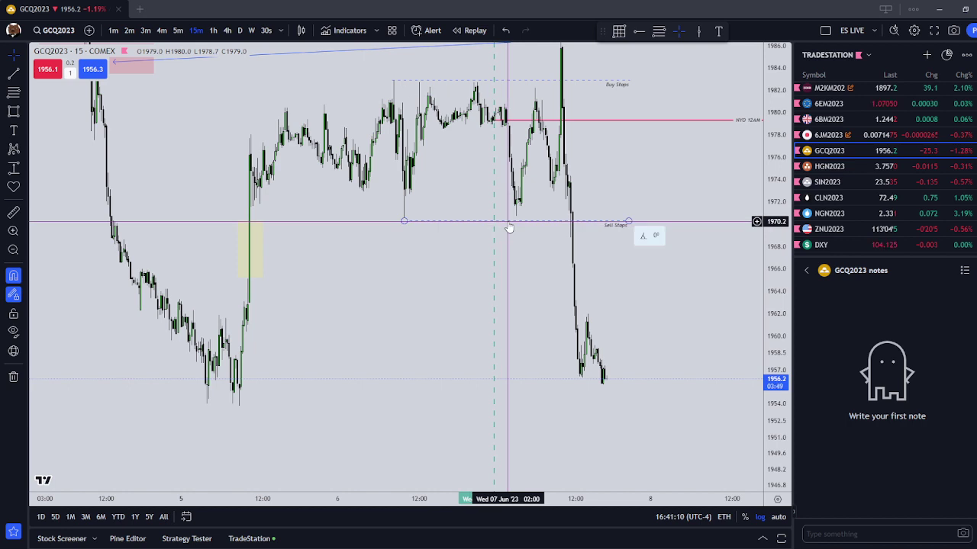
- Compare the shaded 5 June zone with the 7 June decline below the Sell Stops line
{"action": "left_click", "coordinate": [656, 392]}
{"action": "scroll", "coordinate": [646, 392], "scroll_direction": "down", "scroll_amount": 2}
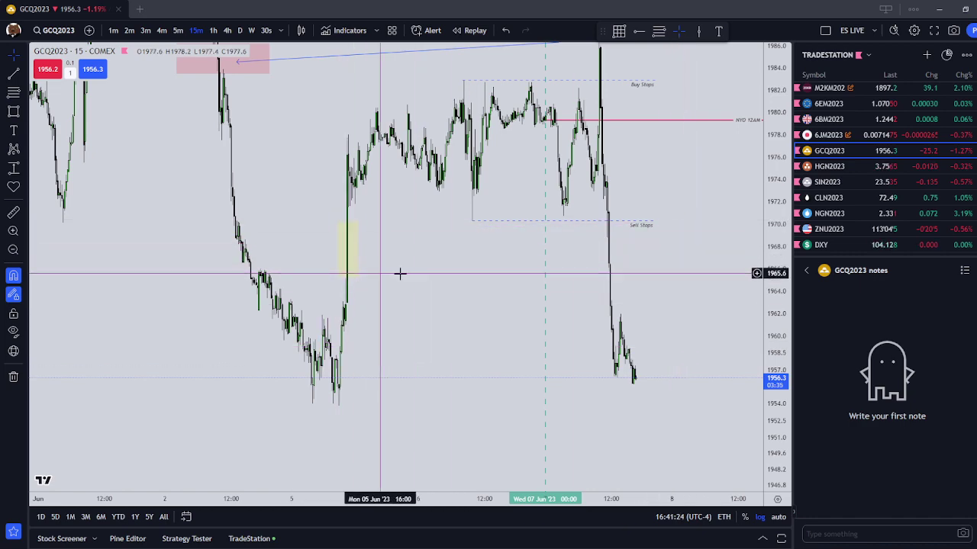
{"action": "scroll", "coordinate": [534, 321], "scroll_direction": "up", "scroll_amount": 5}
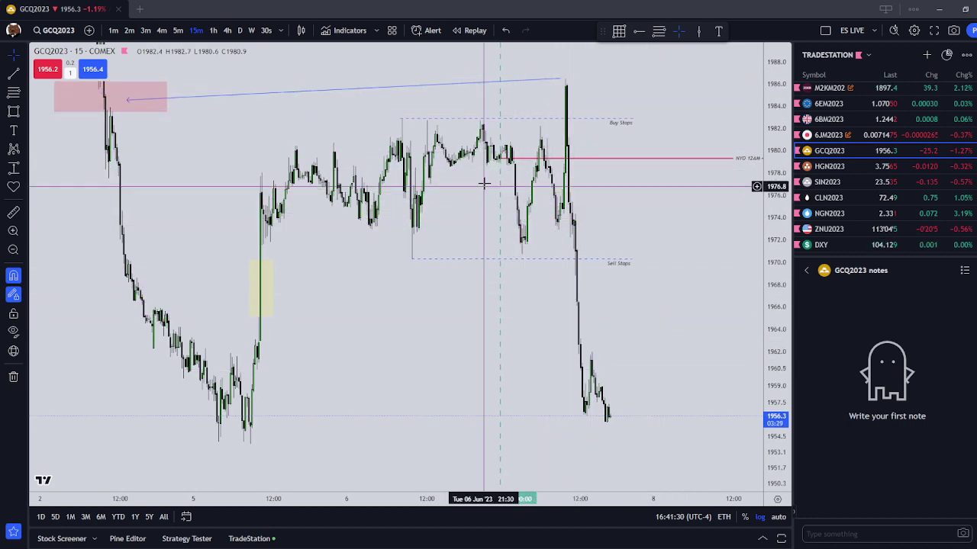
{"action": "scroll", "coordinate": [594, 134], "scroll_direction": "down", "scroll_amount": 2}
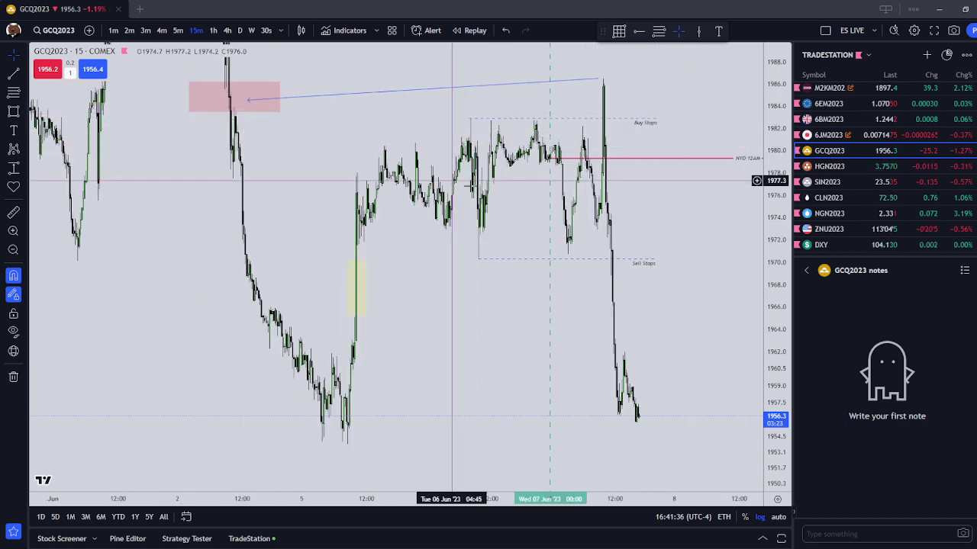
{"action": "scroll", "coordinate": [610, 183], "scroll_direction": "up", "scroll_amount": 2}
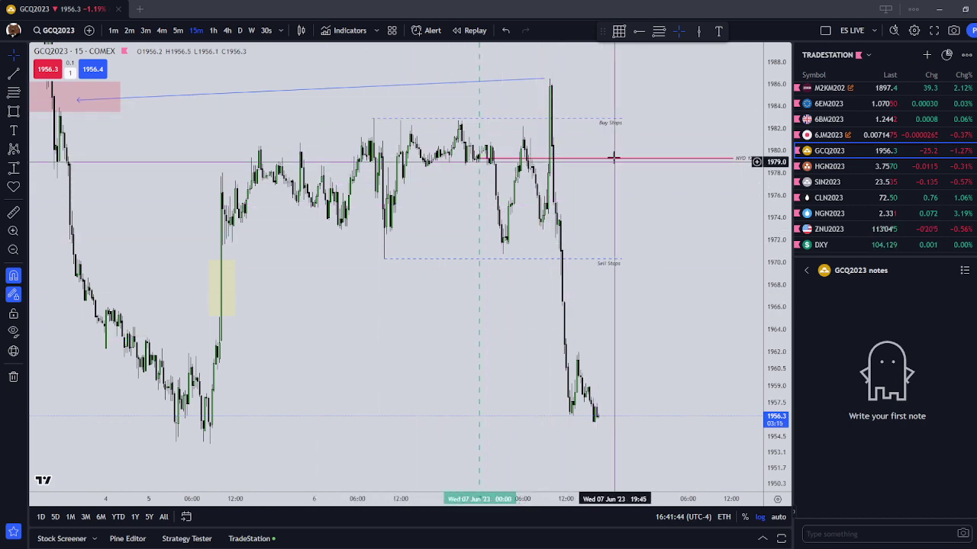
- Open the HGN2023 chart and examine the 7 June swings around the NYO 12AM line
{"action": "left_click", "coordinate": [853, 168]}
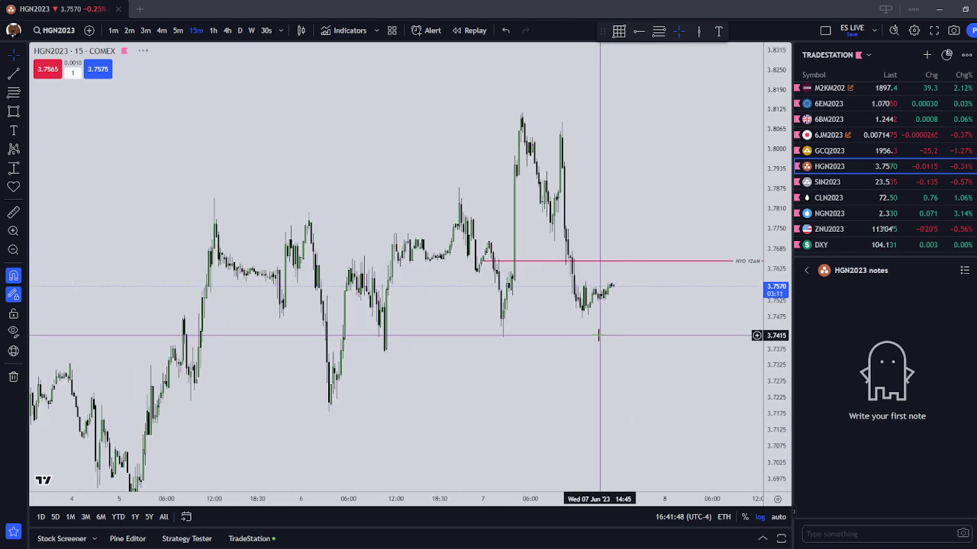
{"action": "scroll", "coordinate": [538, 352], "scroll_direction": "down", "scroll_amount": 2}
{"action": "scroll", "coordinate": [554, 374], "scroll_direction": "up", "scroll_amount": 2}
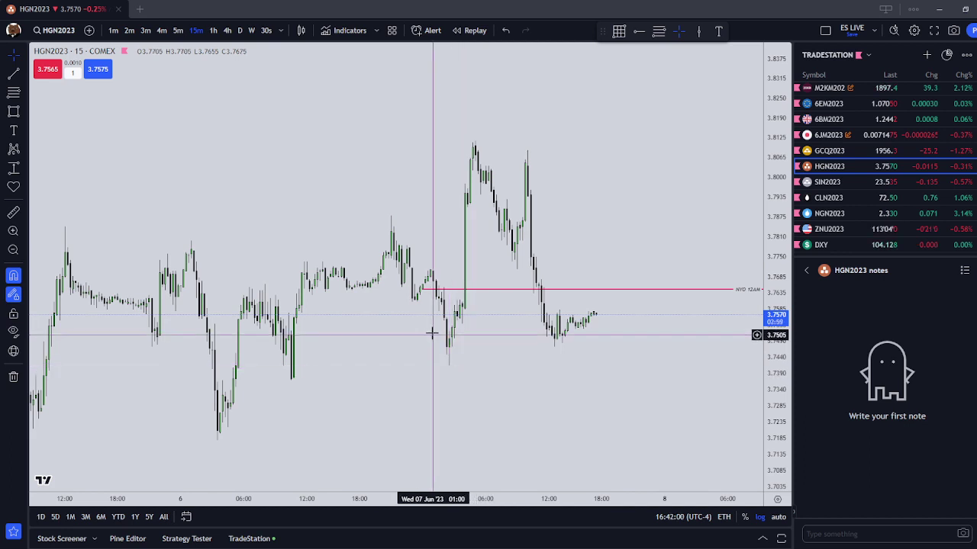
{"action": "left_click_drag", "start_coordinate": [496, 352], "coordinate": [599, 351]}
{"action": "scroll", "coordinate": [601, 351], "scroll_direction": "up", "scroll_amount": 2}
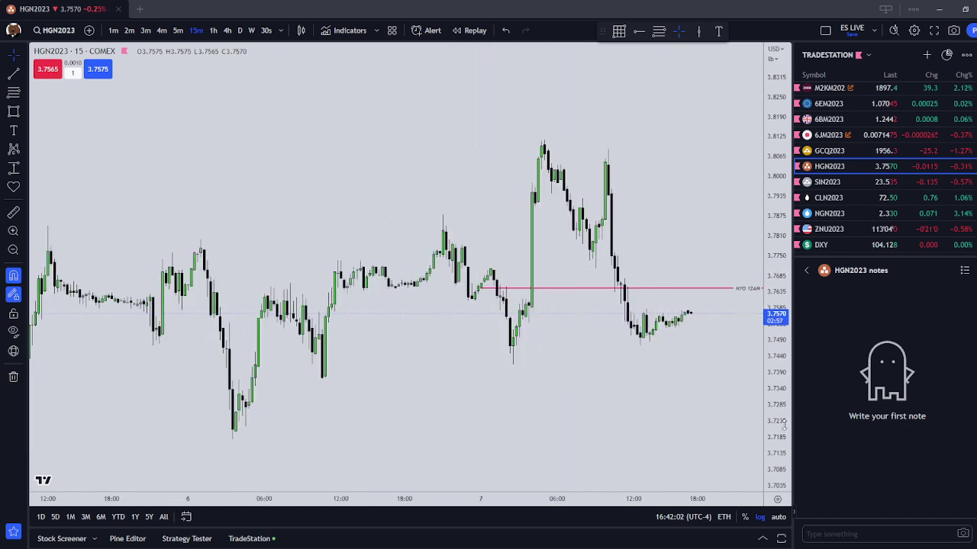
{"action": "left_click_drag", "start_coordinate": [784, 419], "coordinate": [779, 287]}
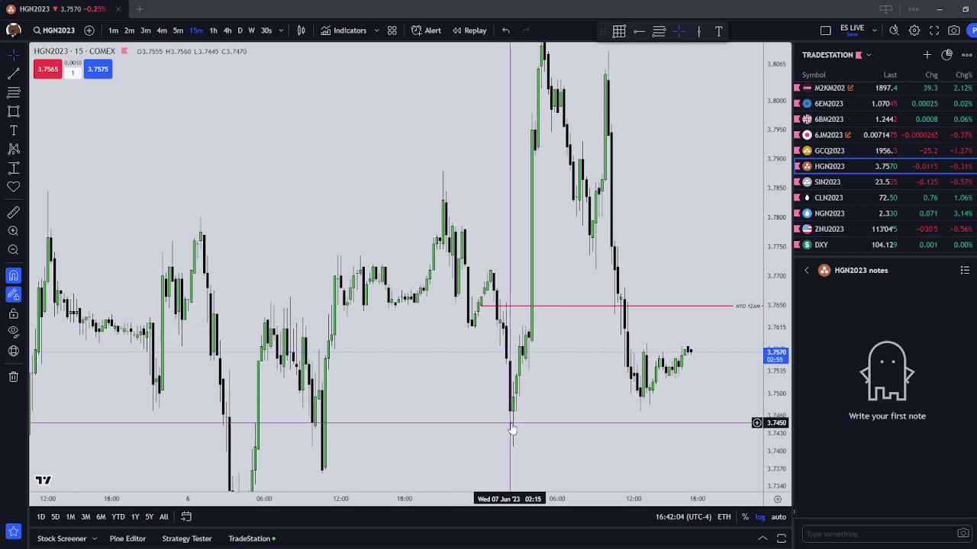
{"action": "left_click_drag", "start_coordinate": [520, 400], "coordinate": [531, 348]}
{"action": "left_click_drag", "start_coordinate": [548, 431], "coordinate": [530, 351]}
{"action": "scroll", "coordinate": [599, 281], "scroll_direction": "down", "scroll_amount": 1}
{"action": "left_click_drag", "start_coordinate": [580, 324], "coordinate": [582, 374]}
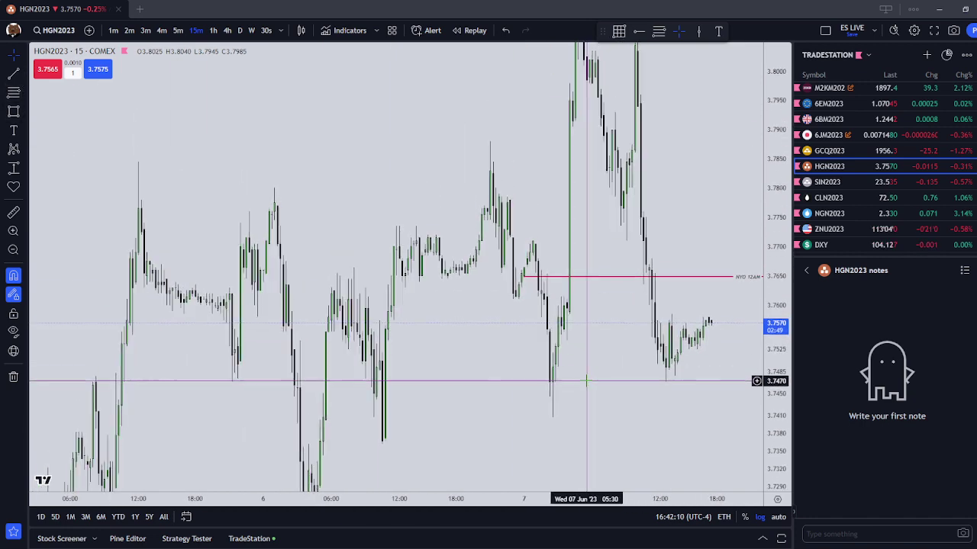
{"action": "scroll", "coordinate": [576, 214], "scroll_direction": "up", "scroll_amount": 2}
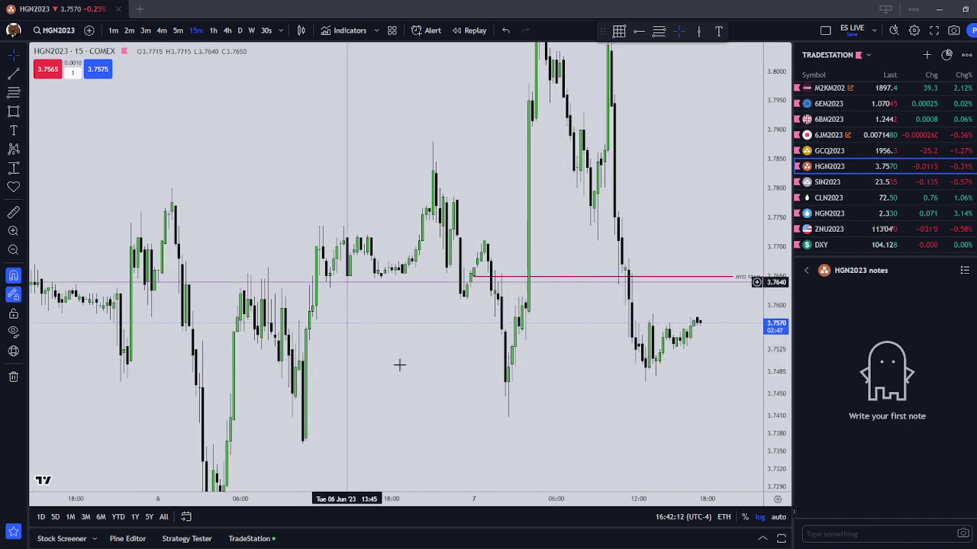
{"action": "left_click_drag", "start_coordinate": [523, 359], "coordinate": [477, 340]}
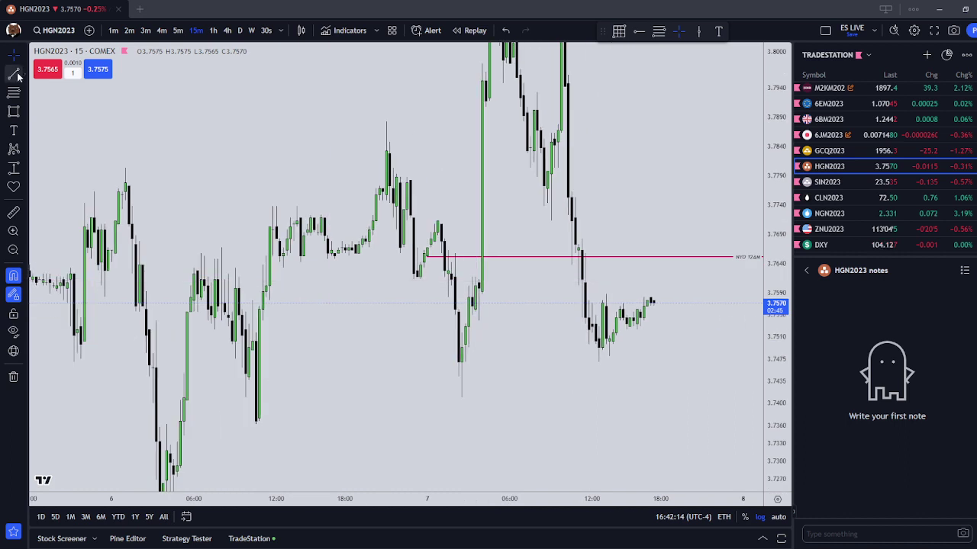
- Draw an arrow from the 7 June low candle back to the 6 June upswing at about 3.7445
{"action": "left_click", "coordinate": [24, 77]}
{"action": "left_click", "coordinate": [61, 72]}
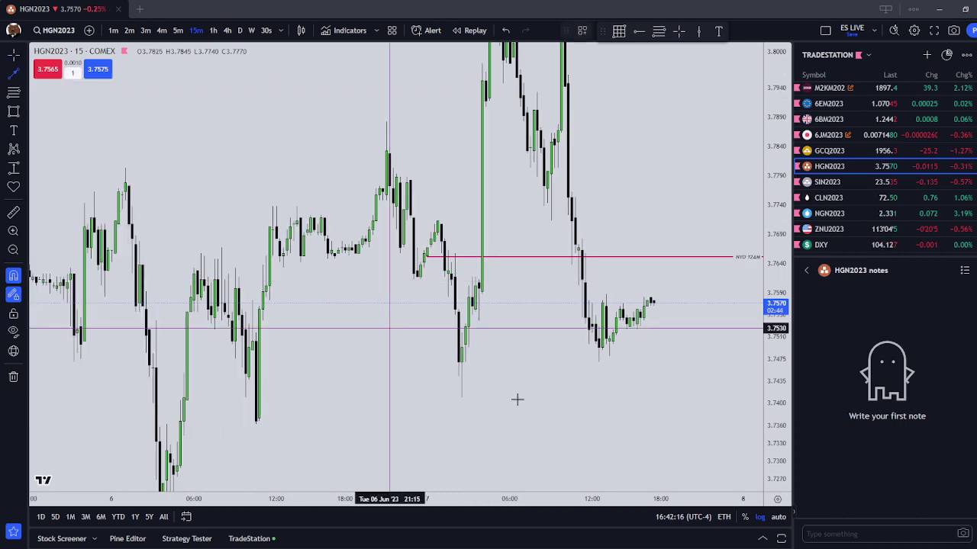
{"action": "left_click", "coordinate": [477, 363]}
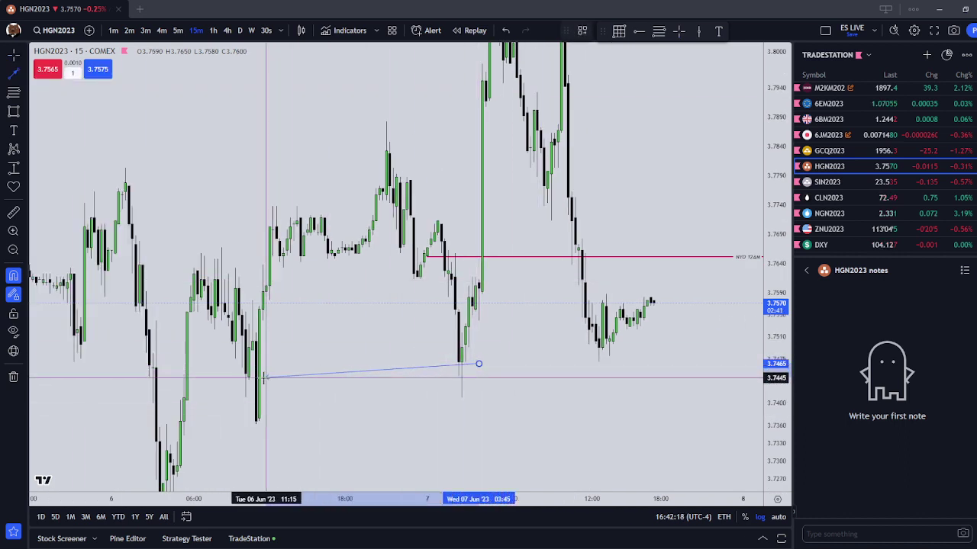
{"action": "left_click", "coordinate": [280, 349]}
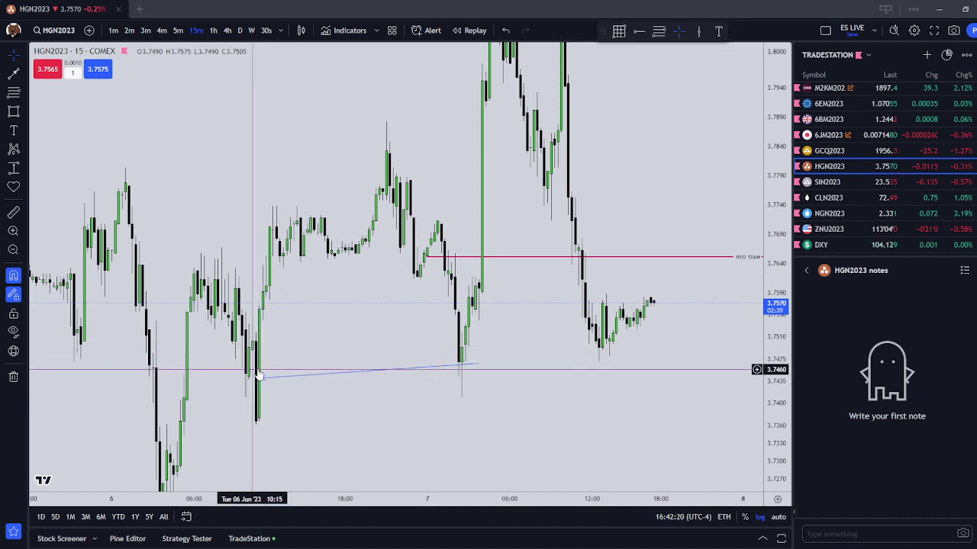
{"action": "left_click", "coordinate": [479, 366]}
{"action": "left_click", "coordinate": [279, 359]}
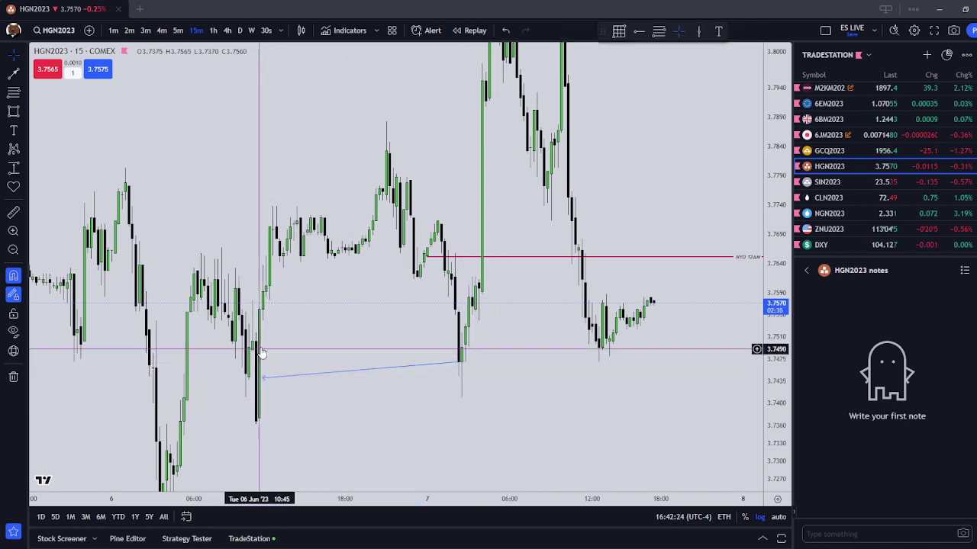
- Raise the arrowhead to about 3.7465 so the arrow runs nearly level back to the 6 June upswing
{"action": "mouse_move", "coordinate": [459, 363]}
{"action": "left_mouse_down"}
{"action": "mouse_move", "coordinate": [464, 387]}
{"action": "mouse_move", "coordinate": [460, 368]}
{"action": "left_mouse_up"}
{"action": "left_click", "coordinate": [429, 383]}
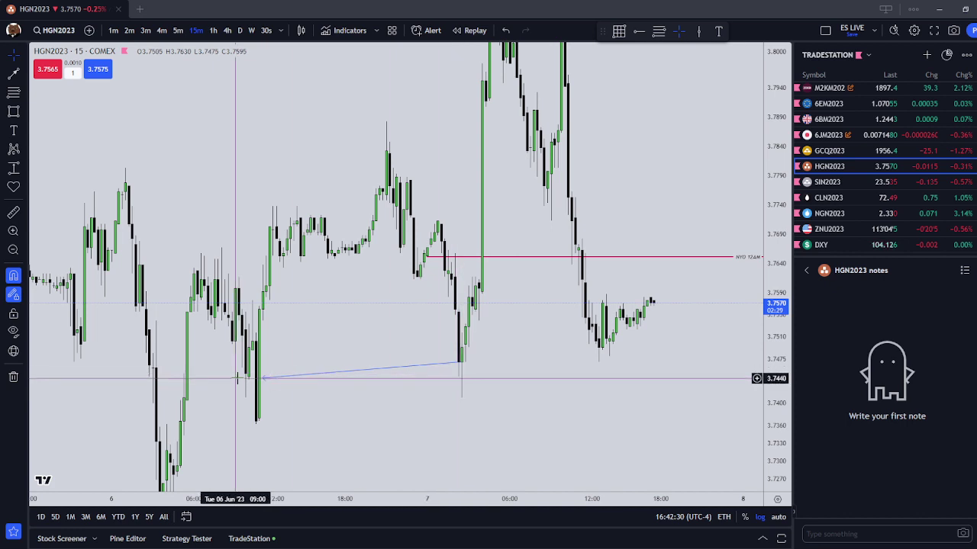
{"action": "left_click_drag", "start_coordinate": [263, 378], "coordinate": [281, 373]}
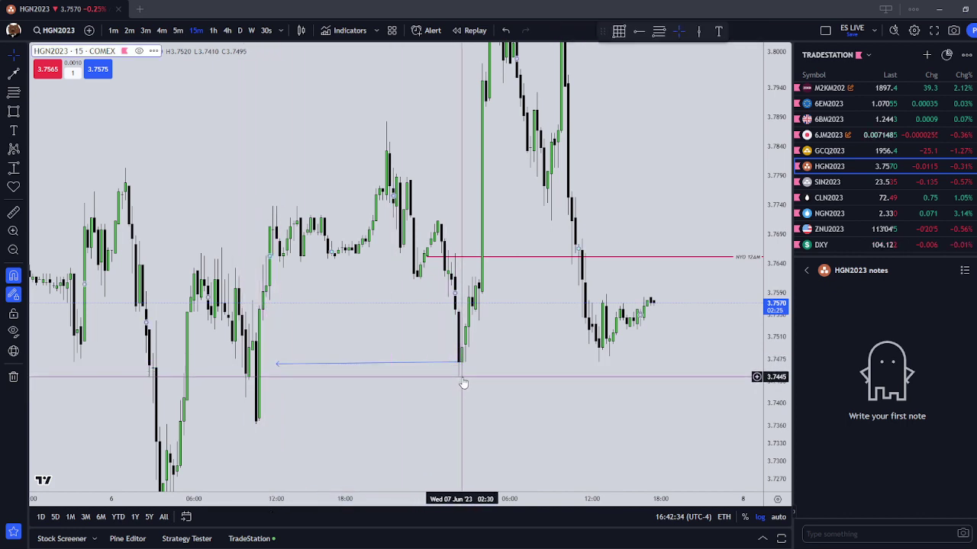
- Place a horizontal ray on the 7 June 05:00 high at 3.8115 and apply the London High template
{"action": "left_click_drag", "start_coordinate": [464, 396], "coordinate": [477, 400]}
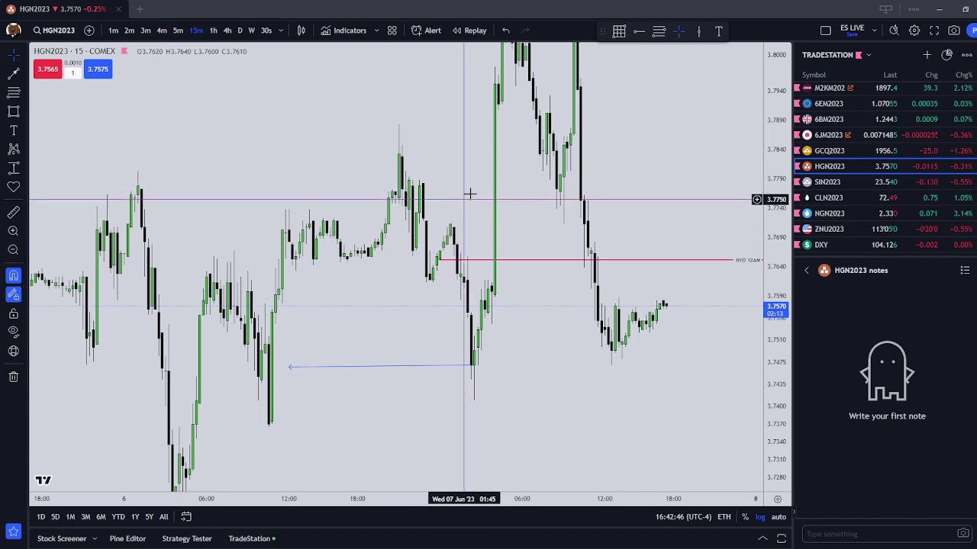
{"action": "scroll", "coordinate": [488, 282], "scroll_direction": "up", "scroll_amount": 1}
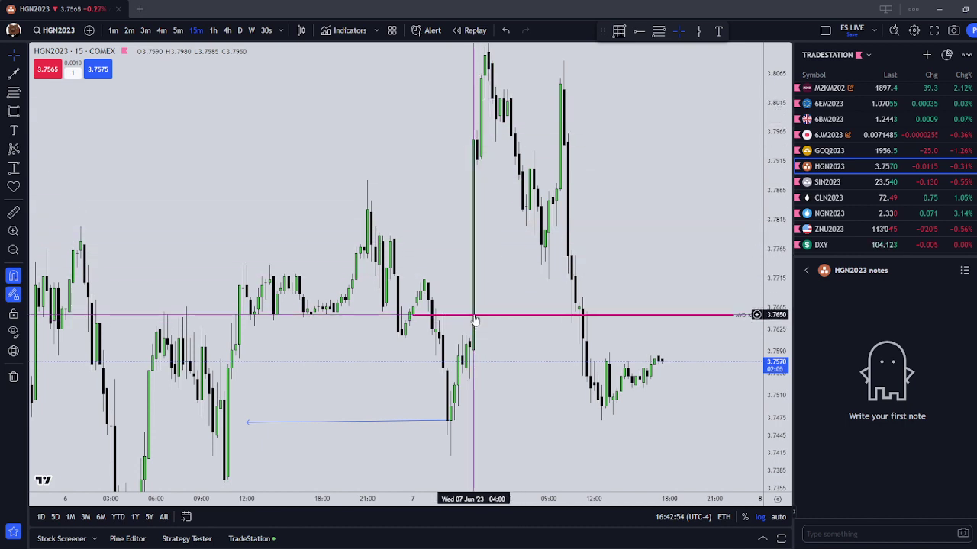
{"action": "left_click_drag", "start_coordinate": [489, 108], "coordinate": [504, 164]}
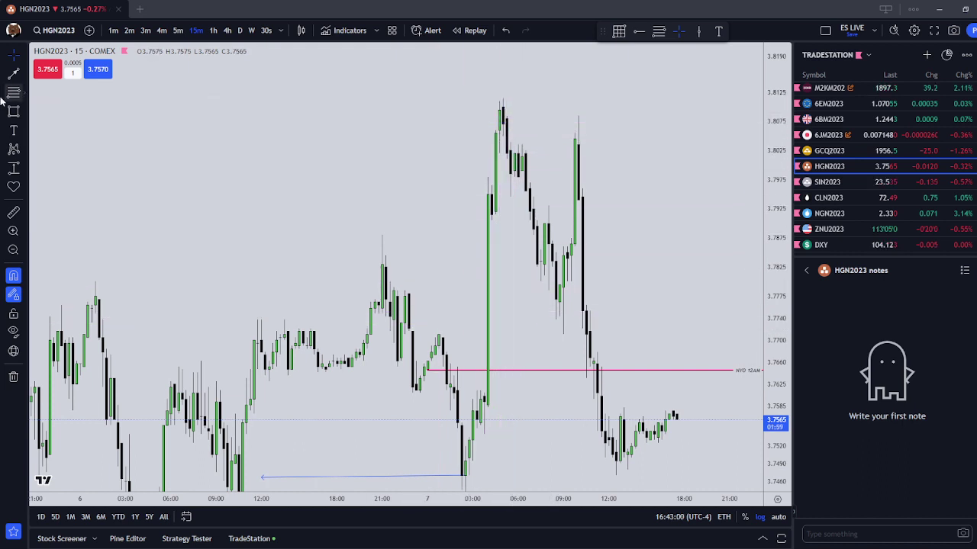
{"action": "left_click", "coordinate": [24, 74]}
{"action": "left_click", "coordinate": [70, 220]}
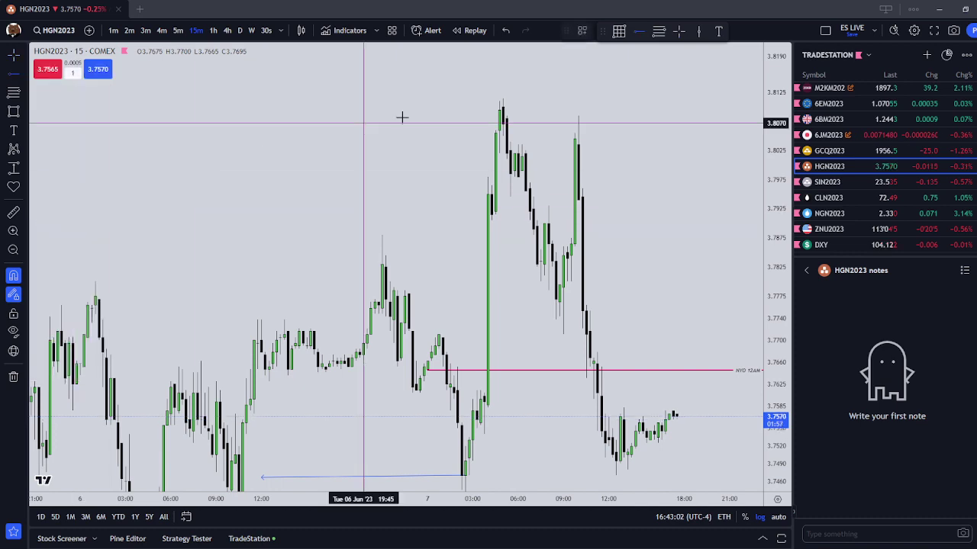
{"action": "left_click", "coordinate": [503, 100]}
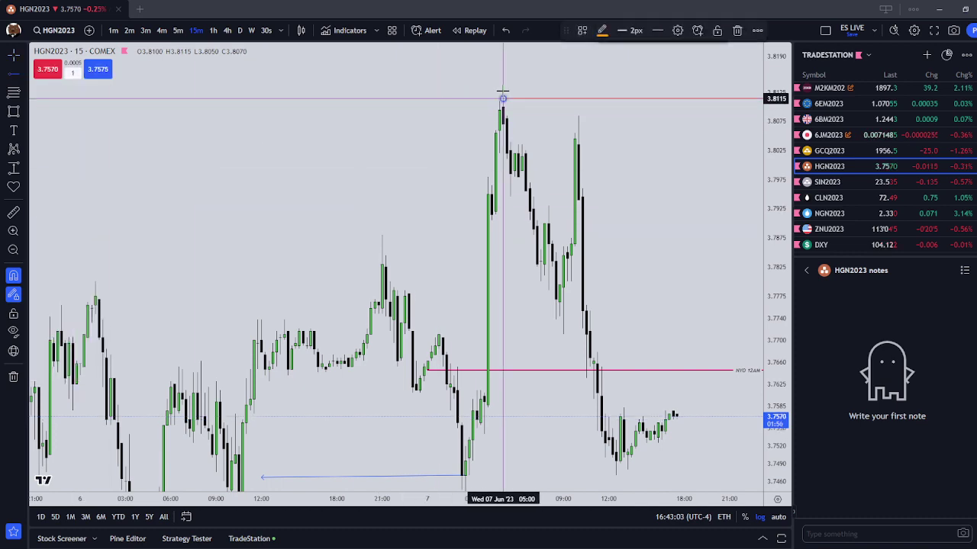
{"action": "left_click", "coordinate": [585, 32]}
{"action": "left_click", "coordinate": [617, 126]}
- Place a horizontal ray on the 7 June 02:30 low at 3.7410 and apply the London Low template
{"action": "left_click_drag", "start_coordinate": [657, 244], "coordinate": [645, 115]}
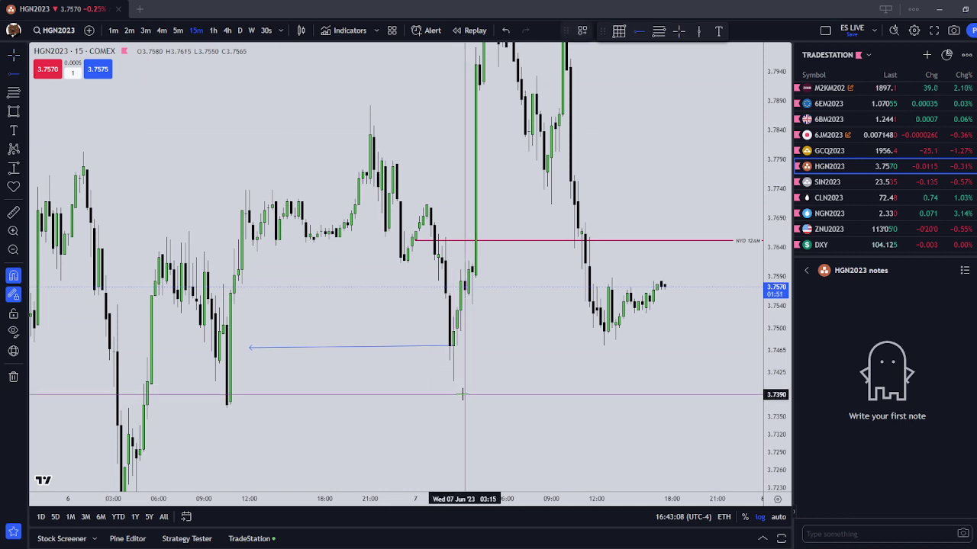
{"action": "left_click", "coordinate": [455, 386]}
{"action": "left_click", "coordinate": [582, 30]}
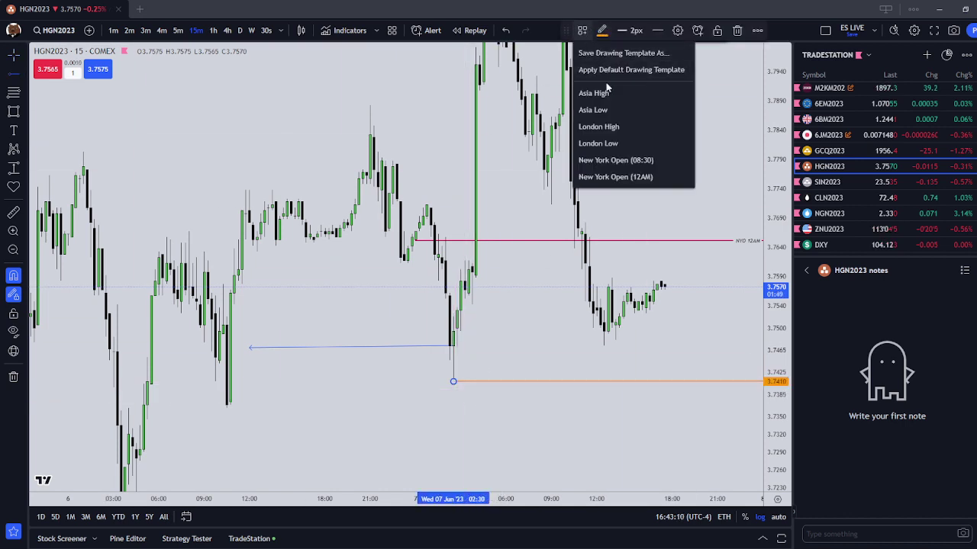
{"action": "left_click", "coordinate": [620, 144]}
{"action": "left_click_drag", "start_coordinate": [635, 114], "coordinate": [631, 233]}
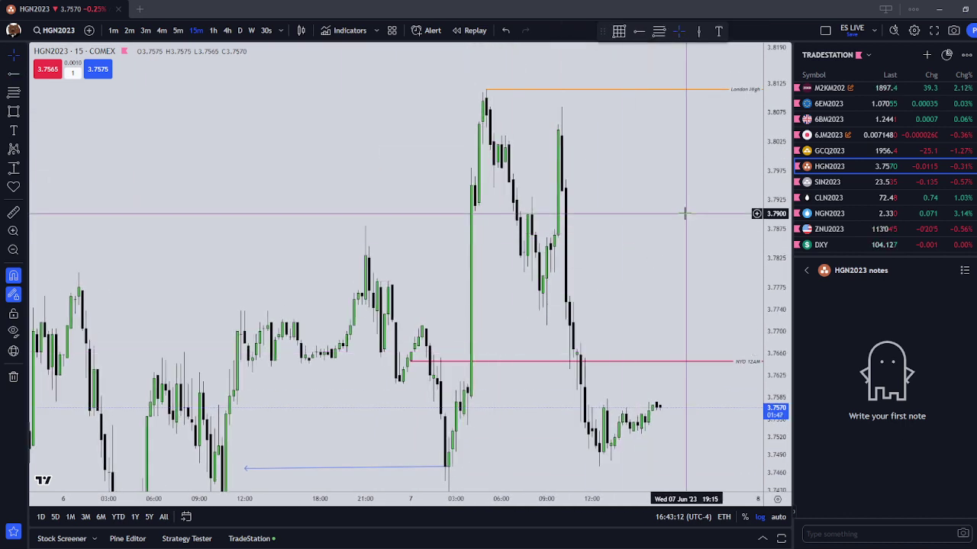
{"action": "left_click_drag", "start_coordinate": [773, 169], "coordinate": [773, 241]}
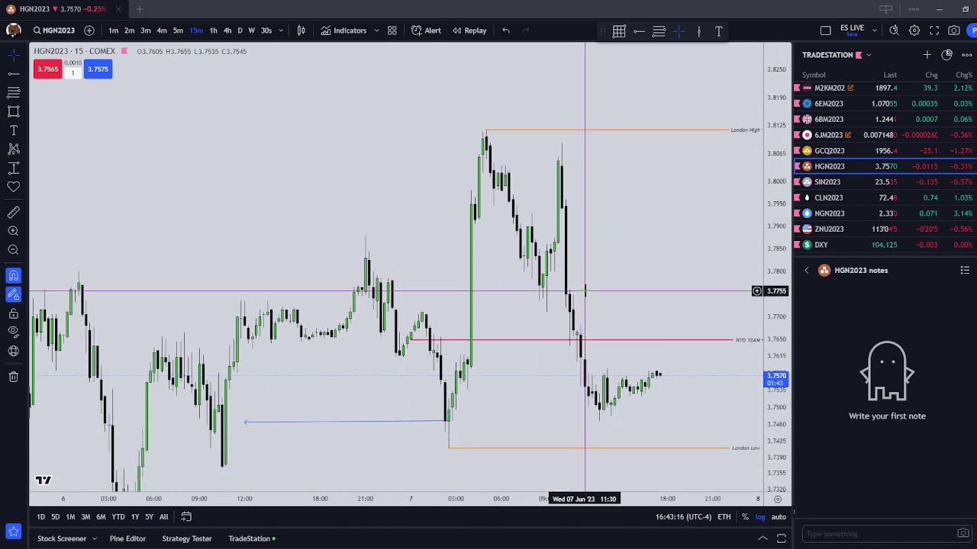
- Draw an arrow from the 7 June 10:00 spike at about 3.8055 back to the 05:30 decline just below the London High
{"action": "scroll", "coordinate": [547, 167], "scroll_direction": "down", "scroll_amount": 2}
{"action": "scroll", "coordinate": [549, 164], "scroll_direction": "up", "scroll_amount": 3}
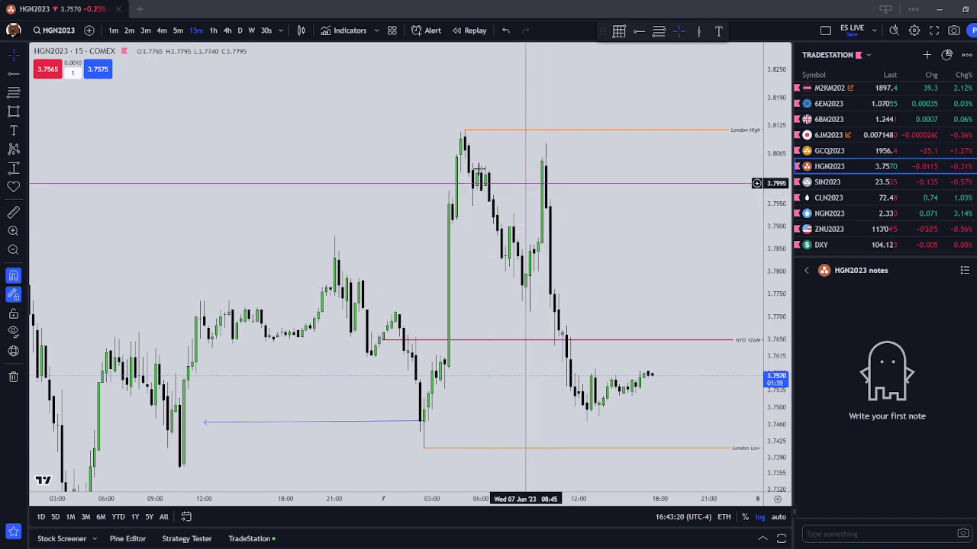
{"action": "left_click", "coordinate": [22, 74]}
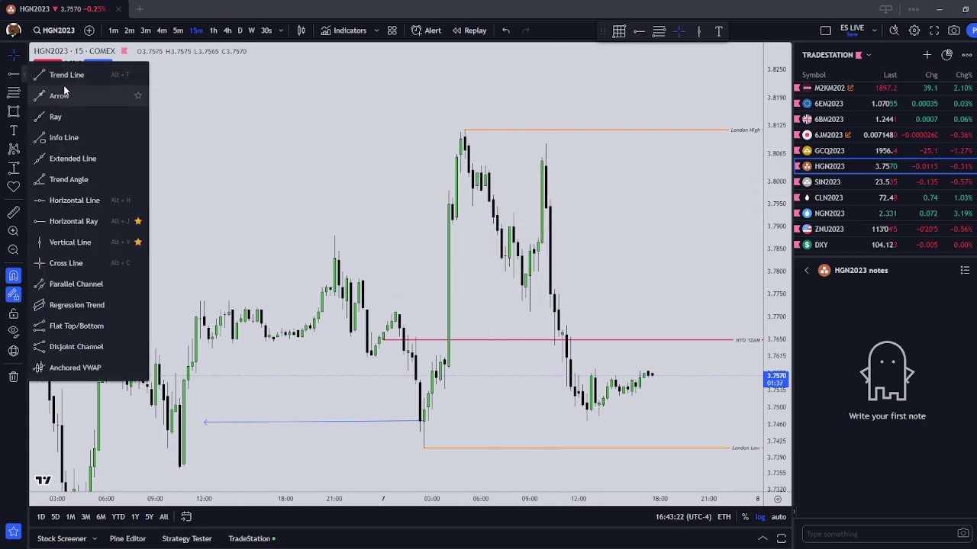
{"action": "left_click", "coordinate": [65, 91]}
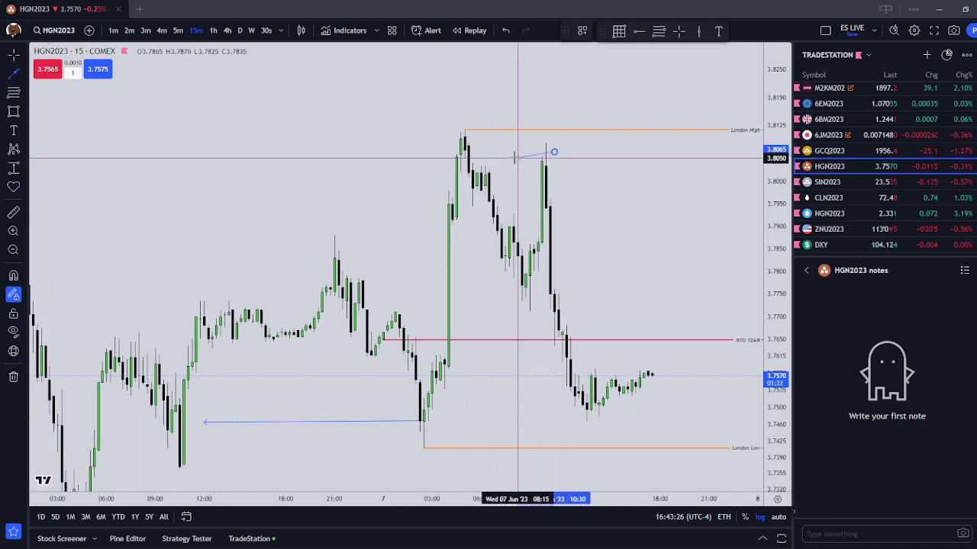
{"action": "left_click", "coordinate": [487, 148]}
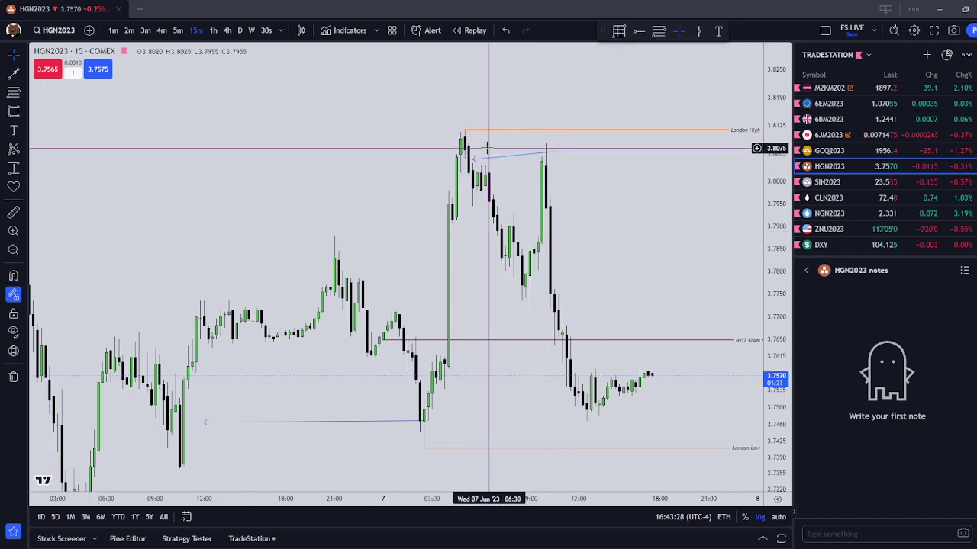
{"action": "left_click", "coordinate": [546, 156]}
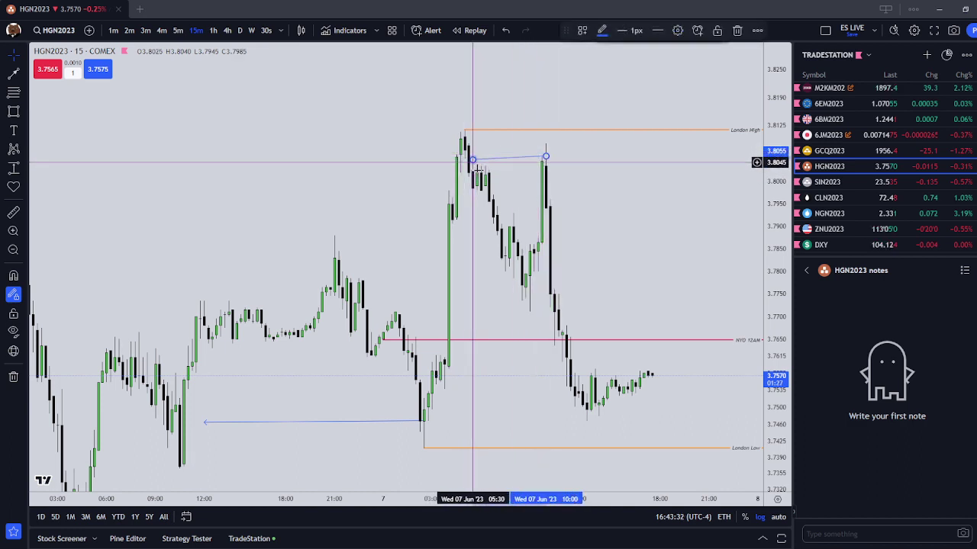
{"action": "left_click", "coordinate": [513, 151]}
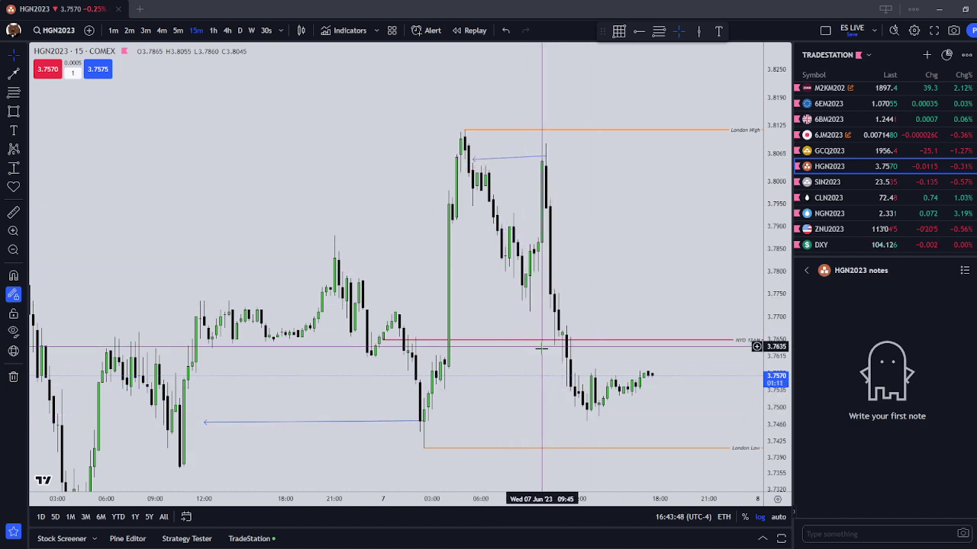
- Examine the HGN2023 swings from 5 to 7 June around the two arrows and the London High and Low levels
{"action": "scroll", "coordinate": [616, 360], "scroll_direction": "down", "scroll_amount": 3}
{"action": "left_click_drag", "start_coordinate": [712, 285], "coordinate": [619, 235]}
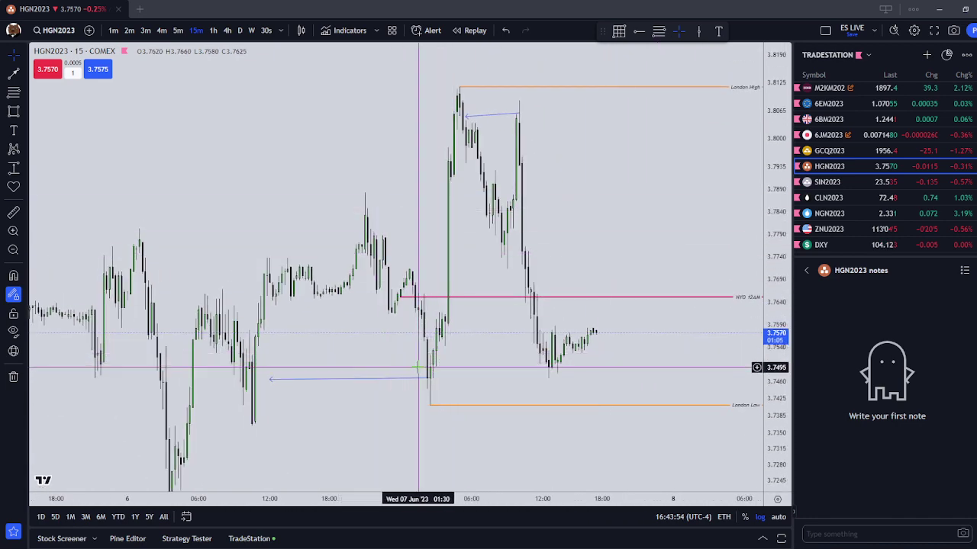
{"action": "scroll", "coordinate": [622, 212], "scroll_direction": "down", "scroll_amount": 2}
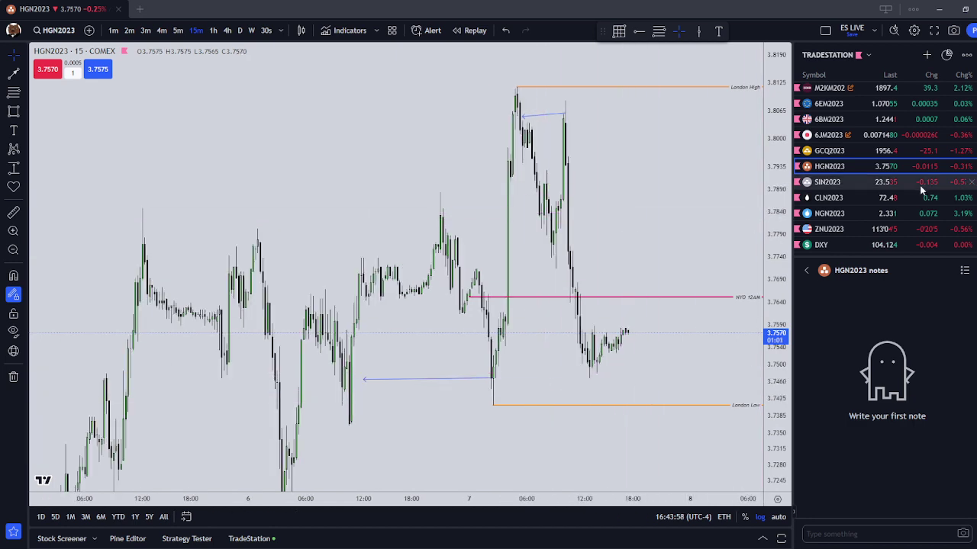
- Compare the GCQ2023 chart's 7 June swings around its Buy Stops and Sell Stops levels with those on HGN2023
{"action": "scroll", "coordinate": [883, 155], "scroll_direction": "up", "scroll_amount": 3}
{"action": "left_click", "coordinate": [875, 93]}
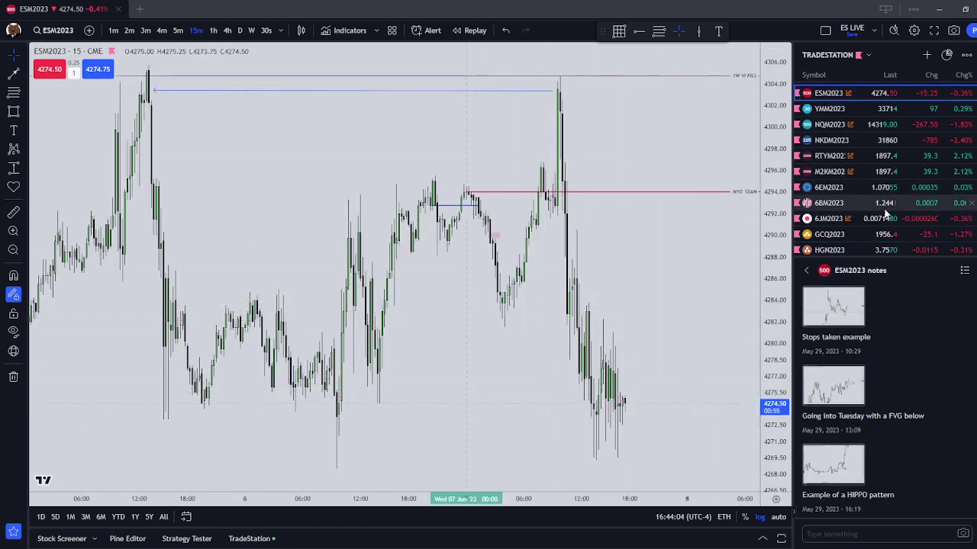
{"action": "left_click", "coordinate": [839, 187]}
{"action": "left_click", "coordinate": [894, 232]}
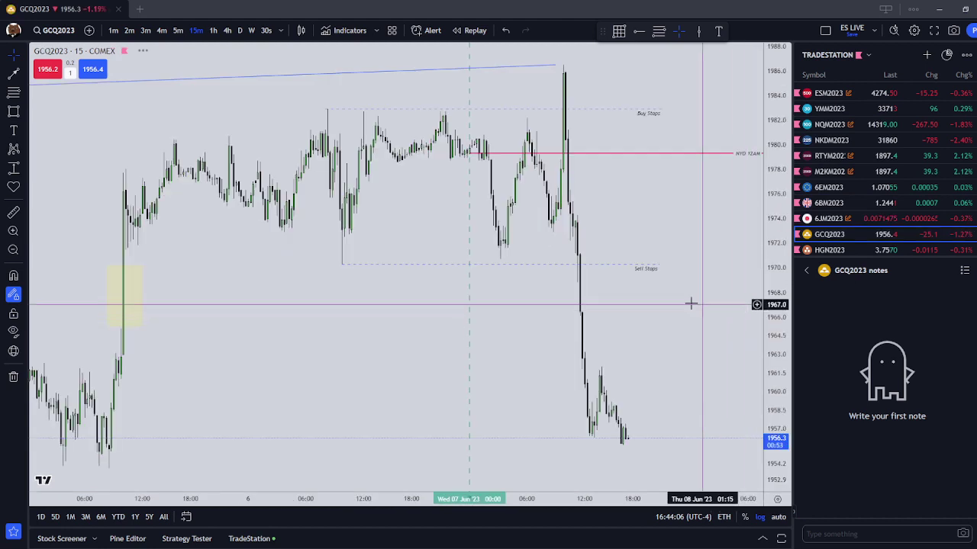
{"action": "scroll", "coordinate": [697, 275], "scroll_direction": "down", "scroll_amount": 3}
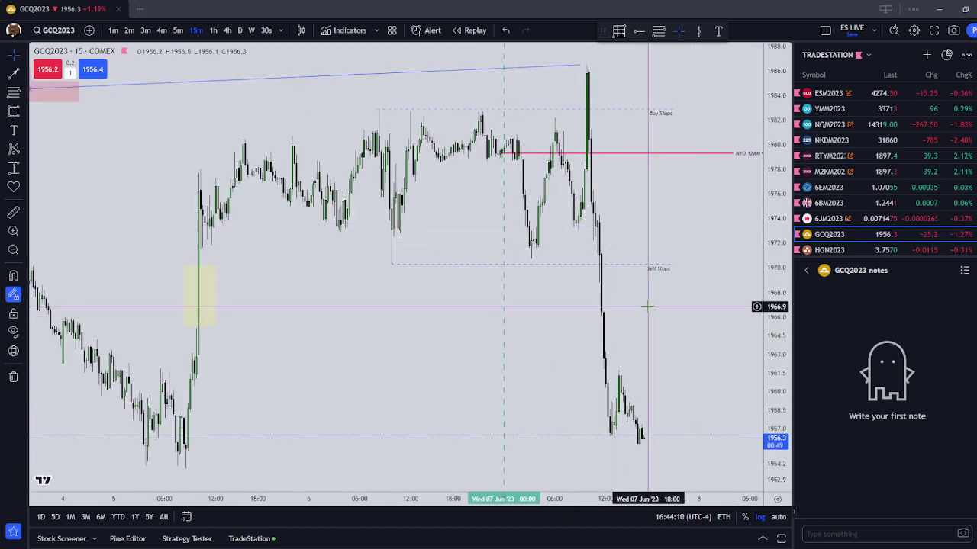
{"action": "scroll", "coordinate": [600, 191], "scroll_direction": "down", "scroll_amount": 1}
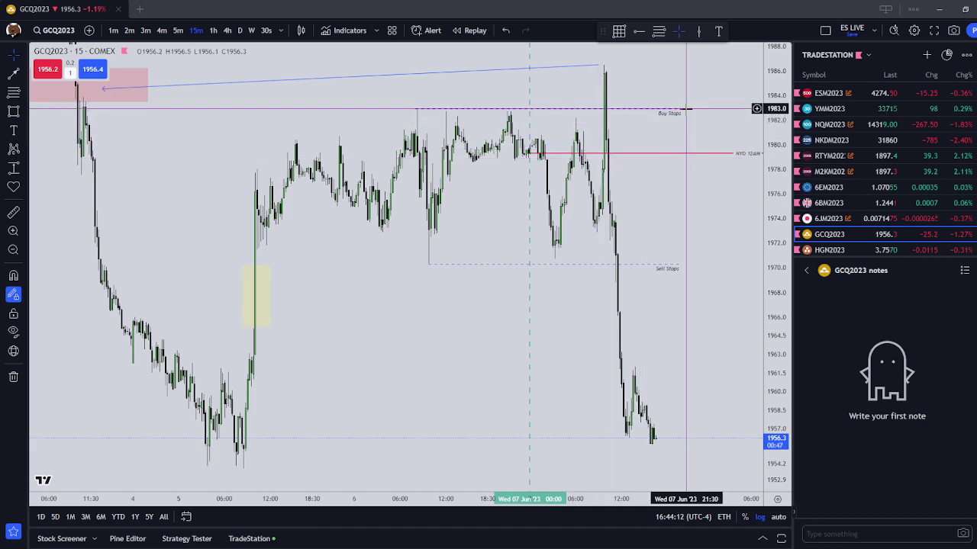
{"action": "scroll", "coordinate": [901, 185], "scroll_direction": "down", "scroll_amount": 2}
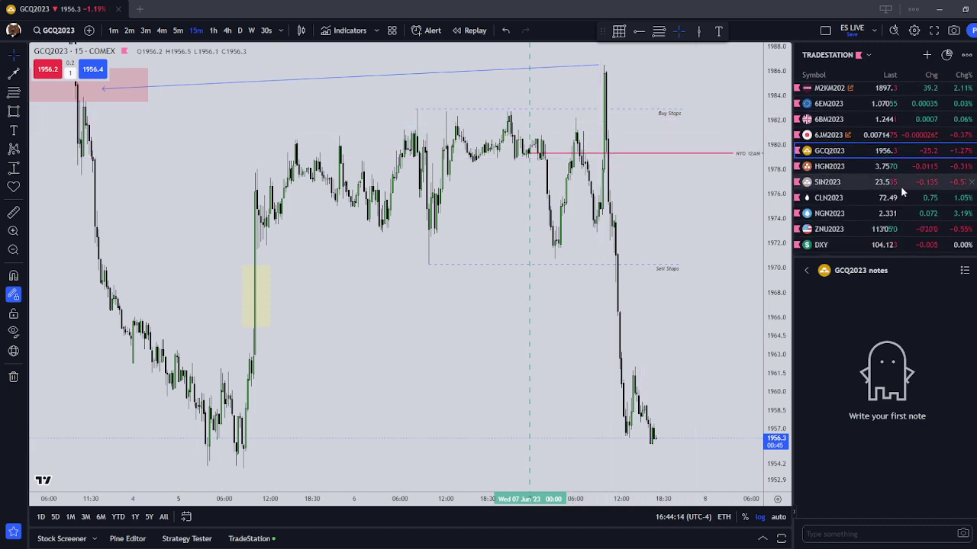
{"action": "left_click", "coordinate": [855, 169]}
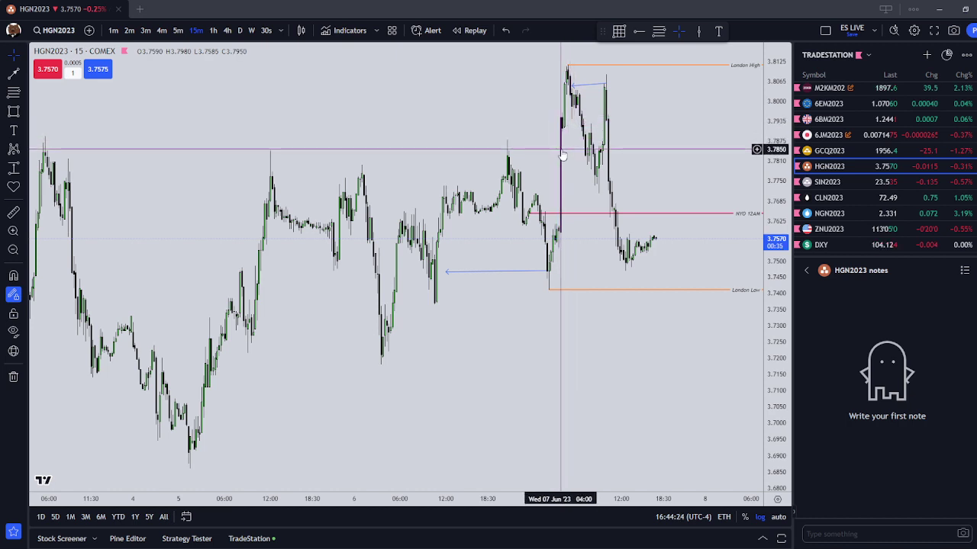
- Open the SIN2023 chart and examine the 7 June spike against the swings of the preceding days
{"action": "scroll", "coordinate": [888, 114], "scroll_direction": "up", "scroll_amount": 2}
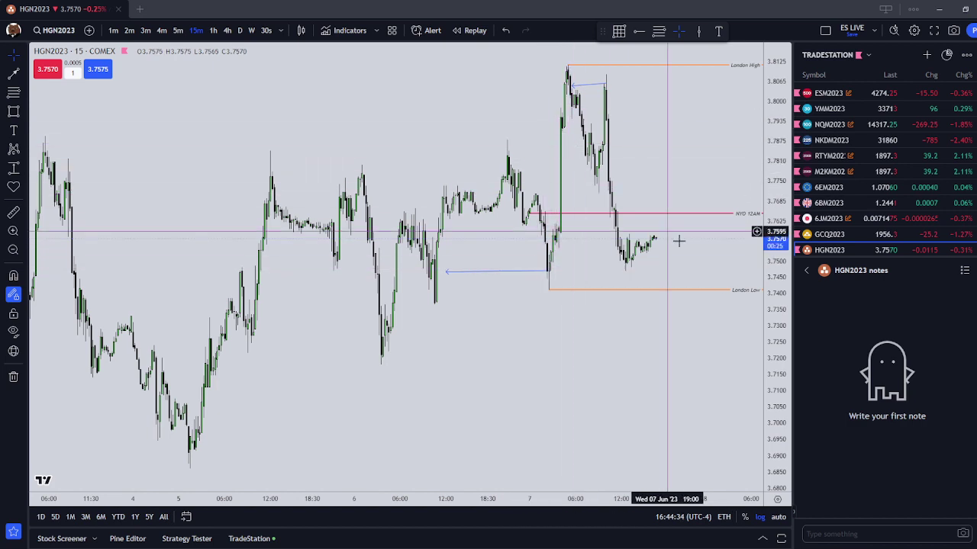
{"action": "scroll", "coordinate": [837, 249], "scroll_direction": "down", "scroll_amount": 1}
{"action": "left_click", "coordinate": [828, 182]}
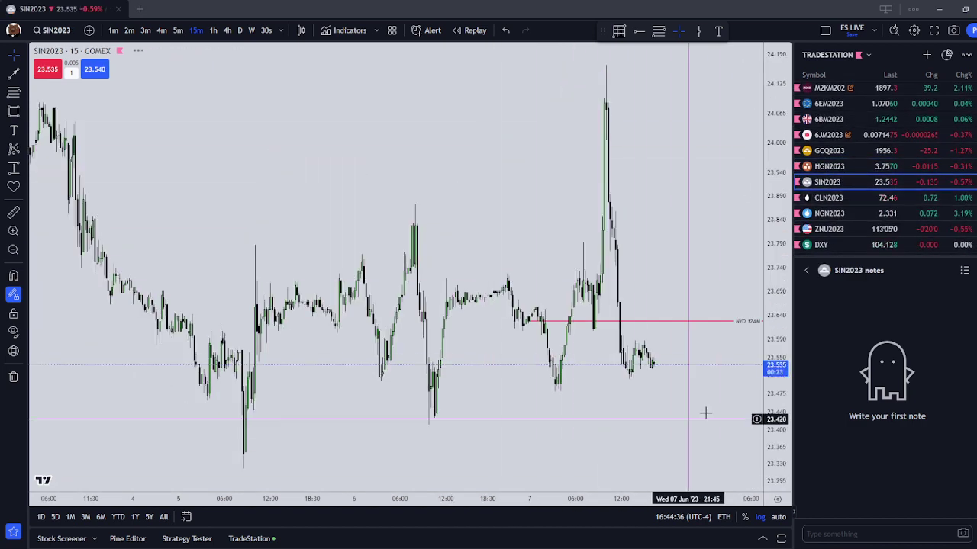
{"action": "scroll", "coordinate": [605, 390], "scroll_direction": "up", "scroll_amount": 1}
{"action": "scroll", "coordinate": [582, 248], "scroll_direction": "down", "scroll_amount": 2}
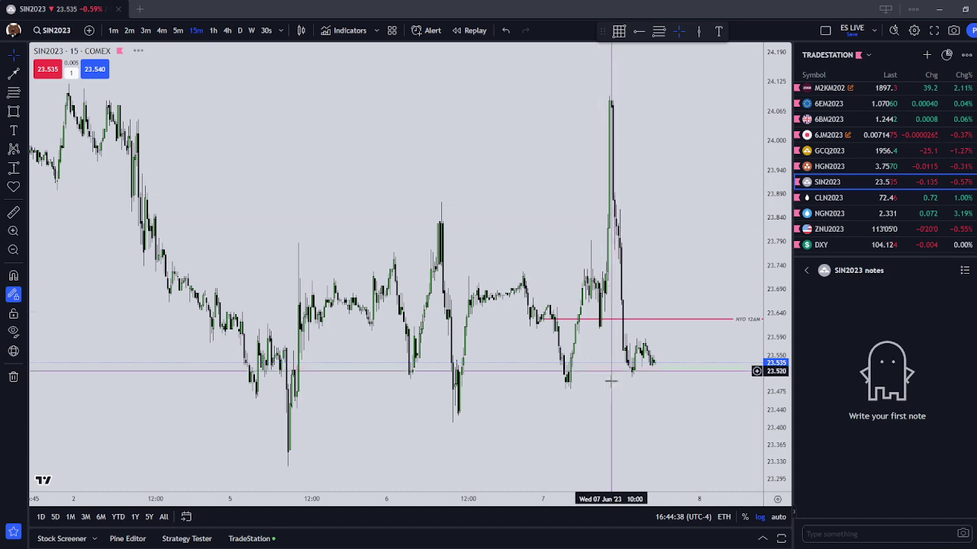
{"action": "scroll", "coordinate": [623, 388], "scroll_direction": "up", "scroll_amount": 3}
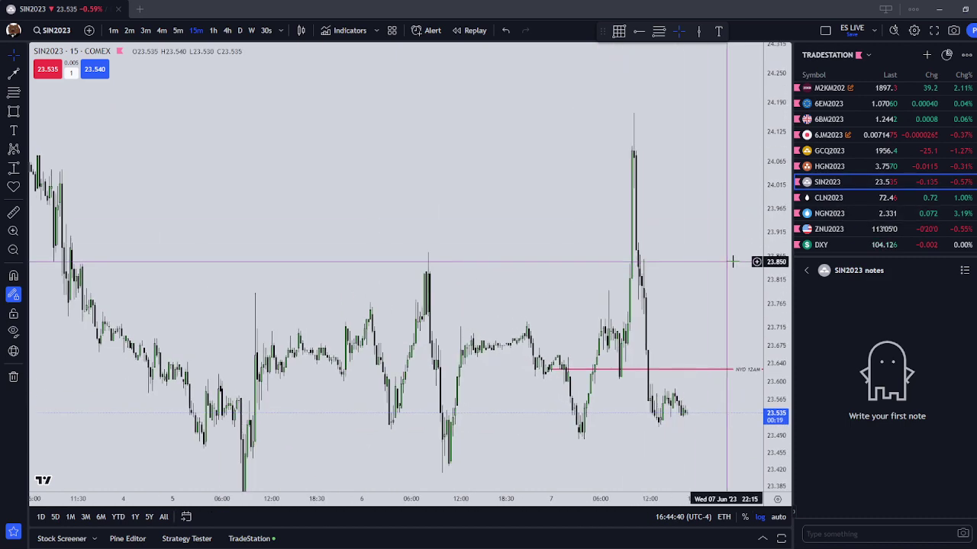
{"action": "left_click_drag", "start_coordinate": [731, 316], "coordinate": [602, 279]}
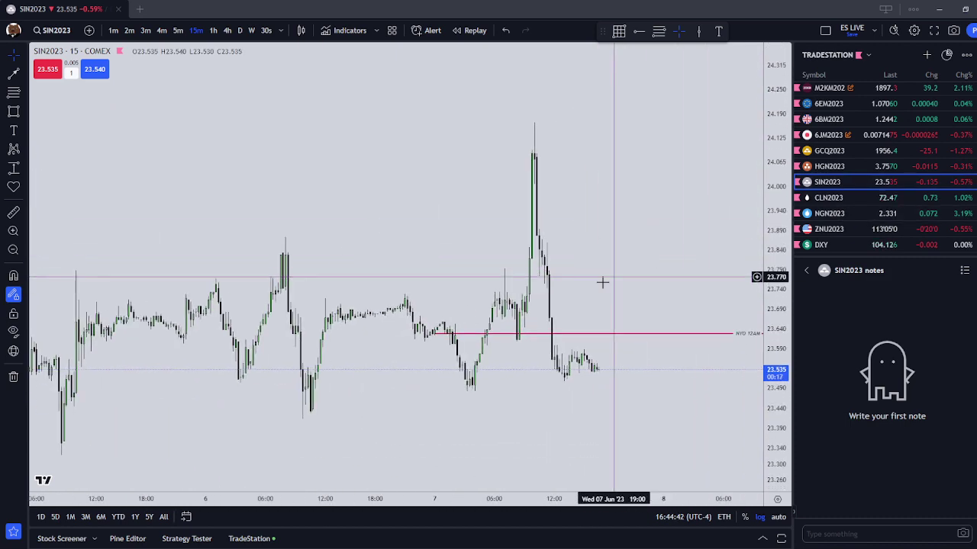
{"action": "scroll", "coordinate": [509, 327], "scroll_direction": "up", "scroll_amount": 1}
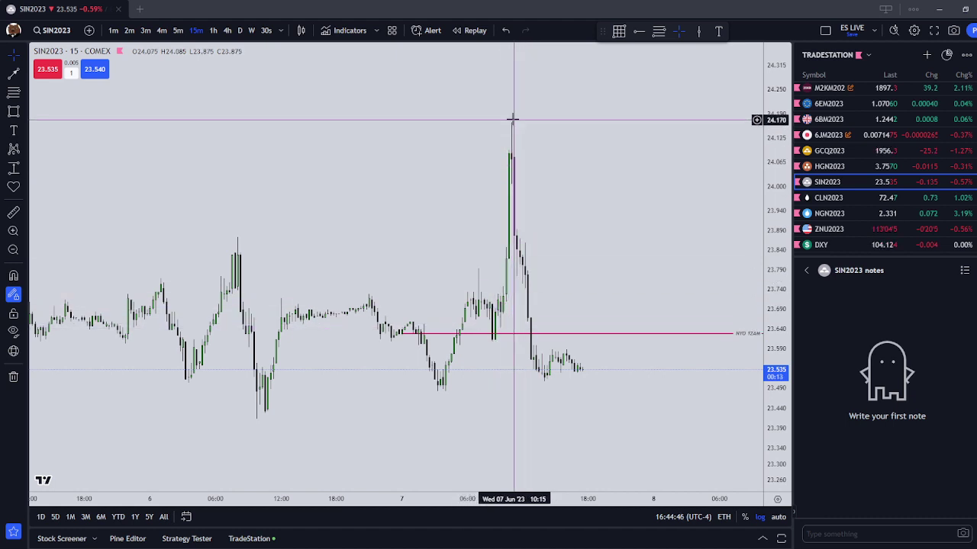
{"action": "scroll", "coordinate": [511, 116], "scroll_direction": "down", "scroll_amount": 4}
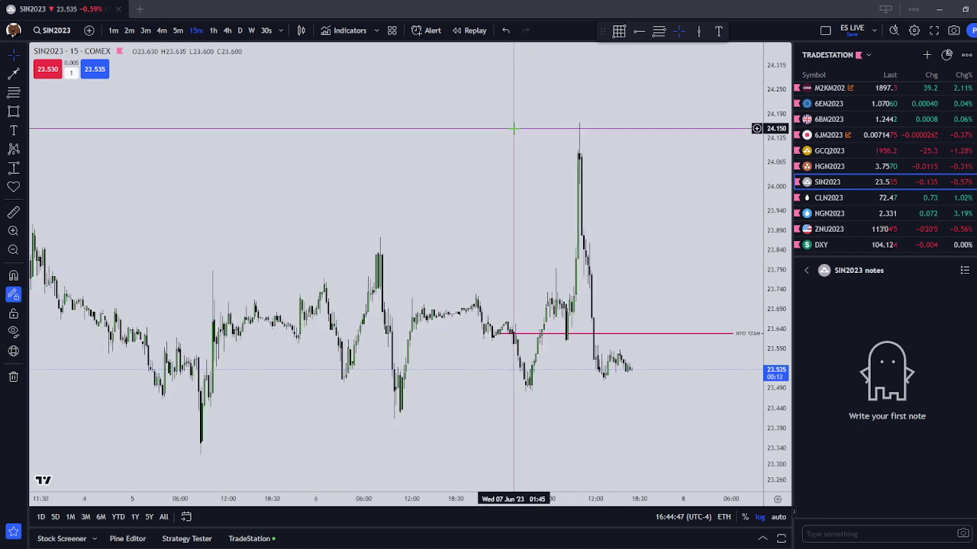
- On the 1-hour chart, draw two arrows from the 7 June spike back to the 2 June swing at about 24.120 and 24.055
{"action": "left_click", "coordinate": [213, 31]}
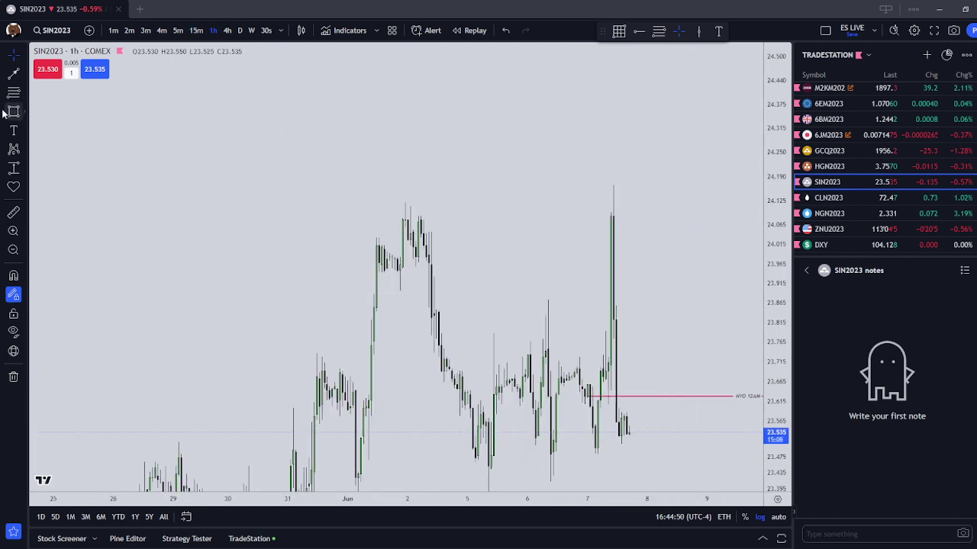
{"action": "left_click", "coordinate": [417, 200]}
{"action": "left_click", "coordinate": [627, 202]}
{"action": "left_click", "coordinate": [452, 218]}
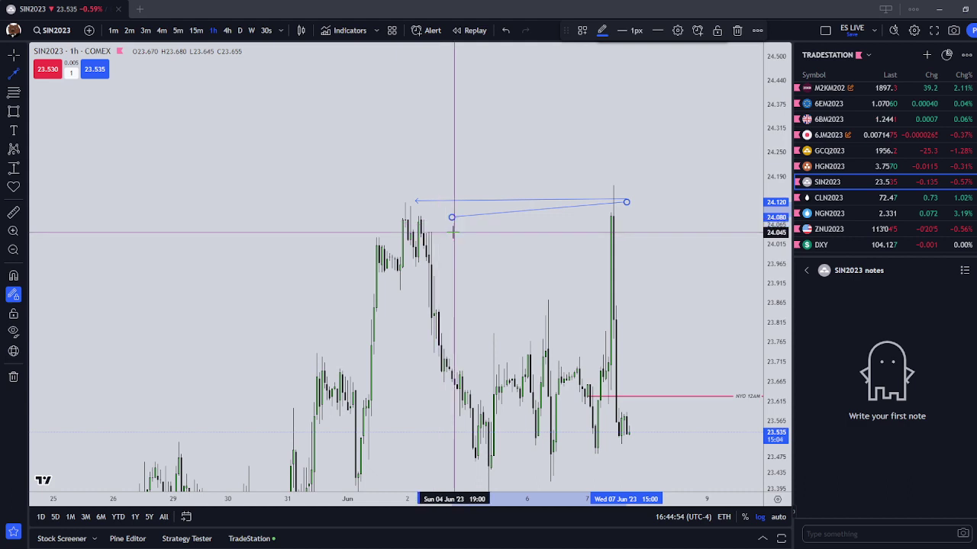
{"action": "left_click", "coordinate": [429, 224]}
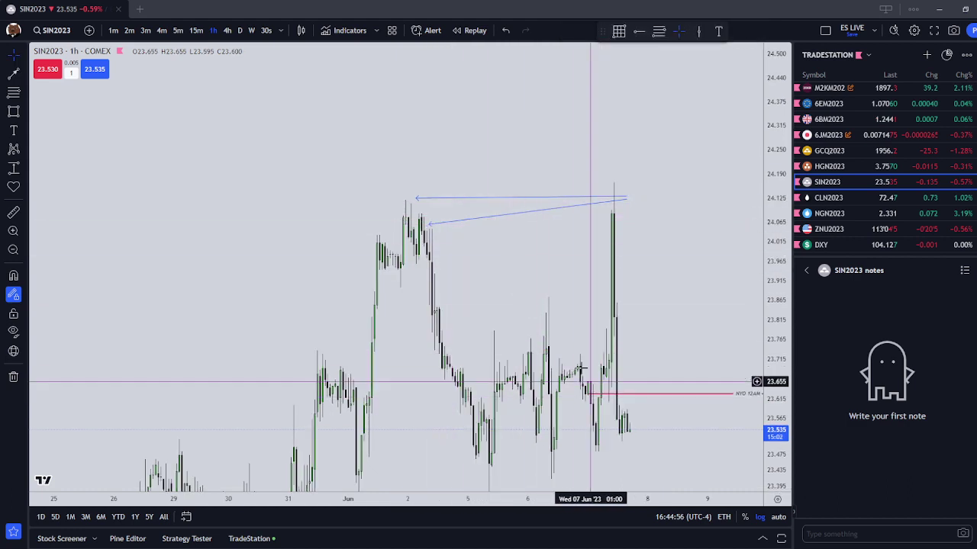
- Move the starting points of both arrows to just before the 7 June spike, at about 24.140 and 24.135
{"action": "left_click_drag", "start_coordinate": [416, 199], "coordinate": [419, 199]}
{"action": "left_click_drag", "start_coordinate": [486, 245], "coordinate": [470, 243]}
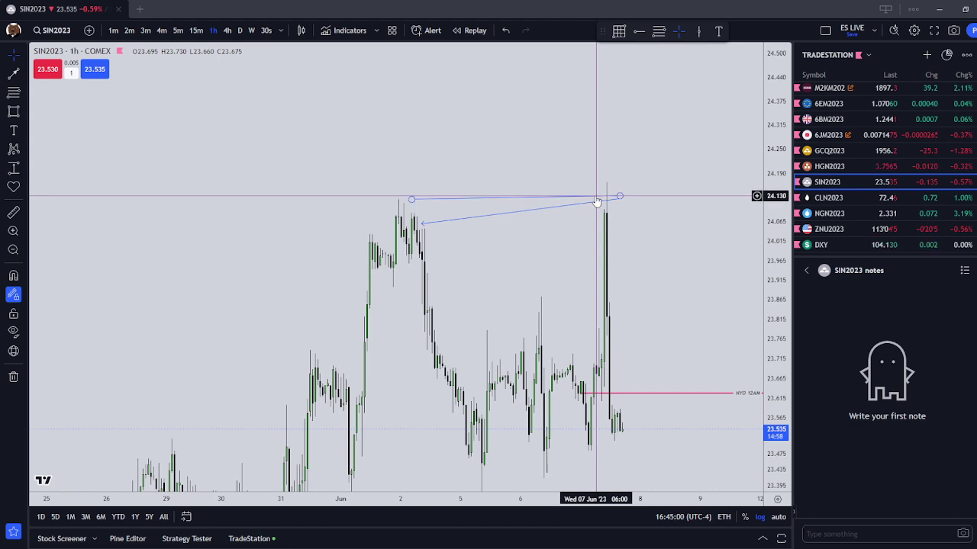
{"action": "left_click_drag", "start_coordinate": [620, 200], "coordinate": [593, 194]}
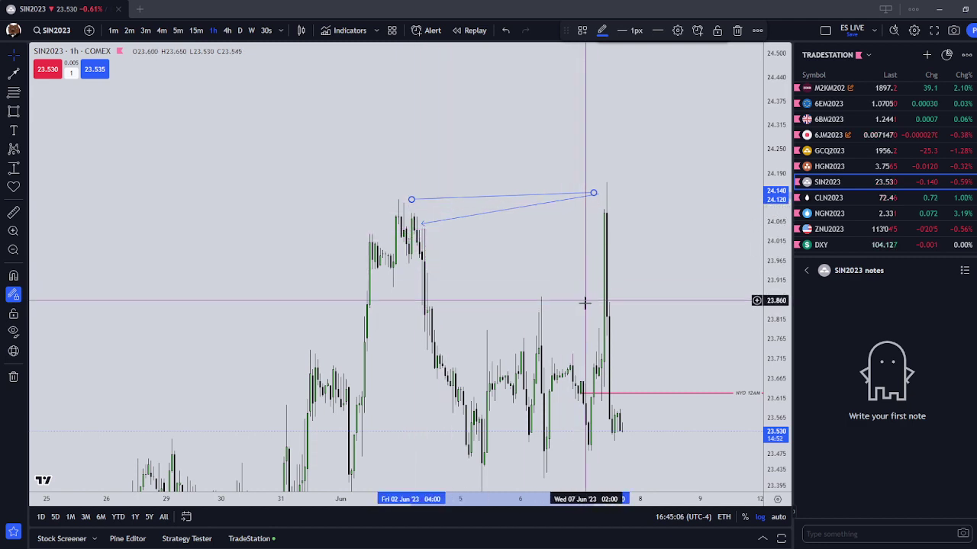
{"action": "left_click", "coordinate": [605, 211]}
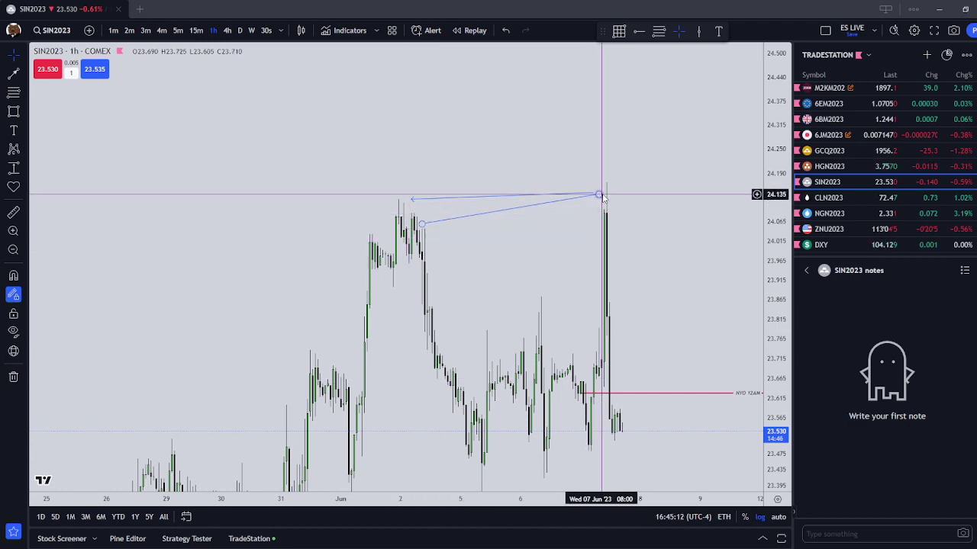
- Examine how the 7 June spike on the 1-hour SIN2023 chart relates to the 2 June highs and earlier price swings
{"action": "scroll", "coordinate": [592, 200], "scroll_direction": "down", "scroll_amount": 3}
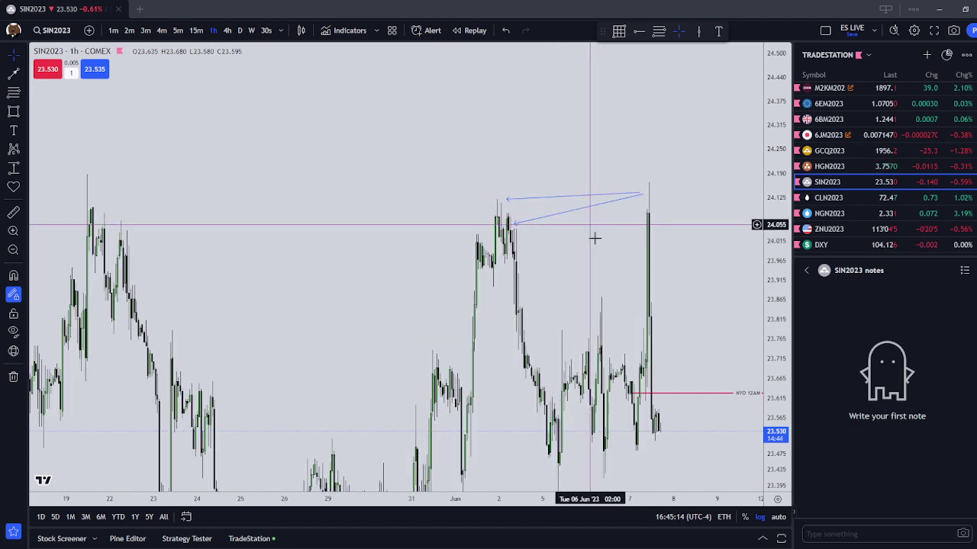
{"action": "scroll", "coordinate": [654, 233], "scroll_direction": "up", "scroll_amount": 3}
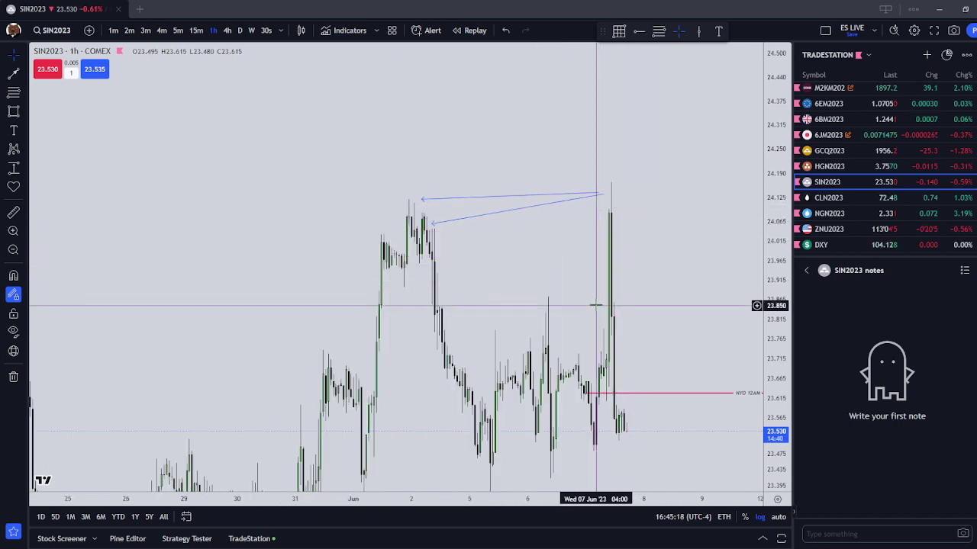
{"action": "scroll", "coordinate": [596, 306], "scroll_direction": "up", "scroll_amount": 1}
{"action": "left_click", "coordinate": [584, 195]}
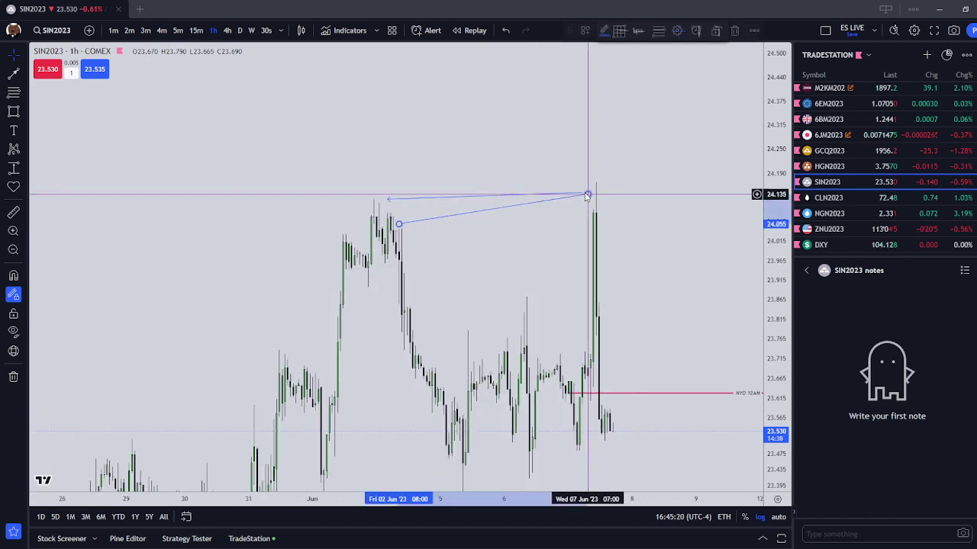
{"action": "left_click", "coordinate": [595, 220]}
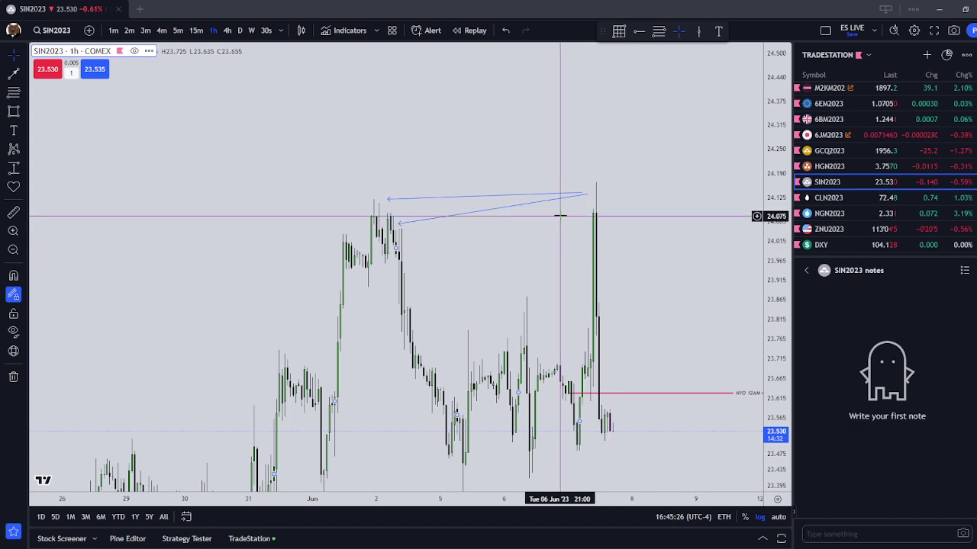
{"action": "scroll", "coordinate": [595, 194], "scroll_direction": "up", "scroll_amount": 1}
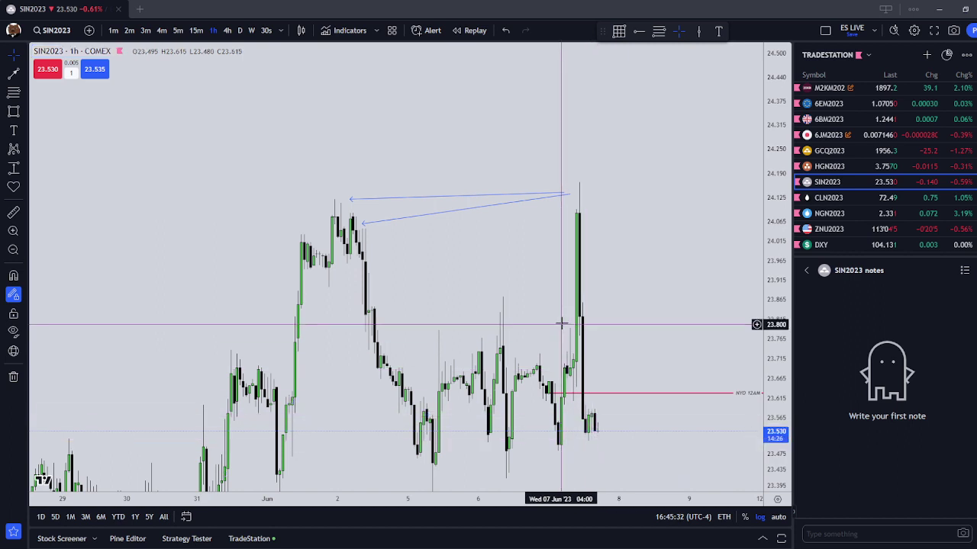
{"action": "scroll", "coordinate": [560, 323], "scroll_direction": "up", "scroll_amount": 2}
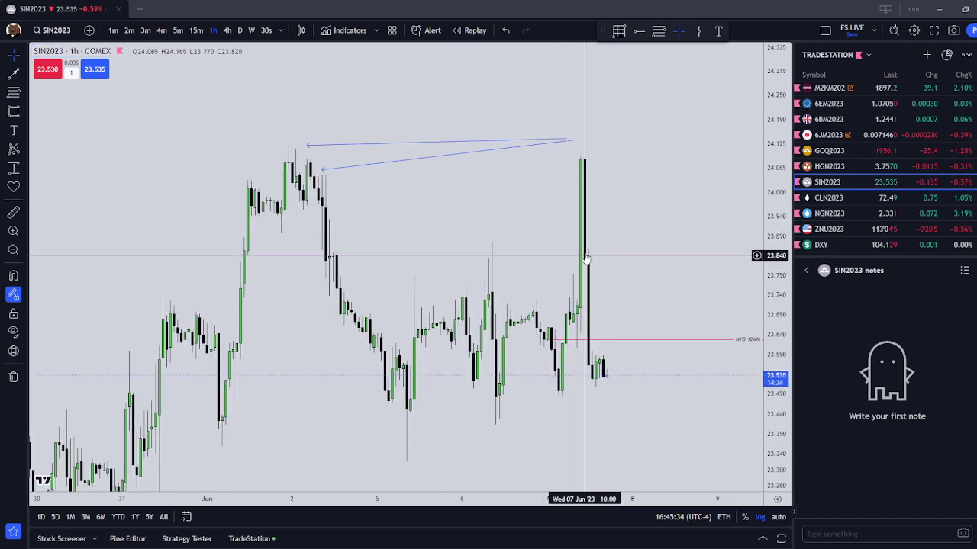
{"action": "scroll", "coordinate": [571, 182], "scroll_direction": "up", "scroll_amount": 1}
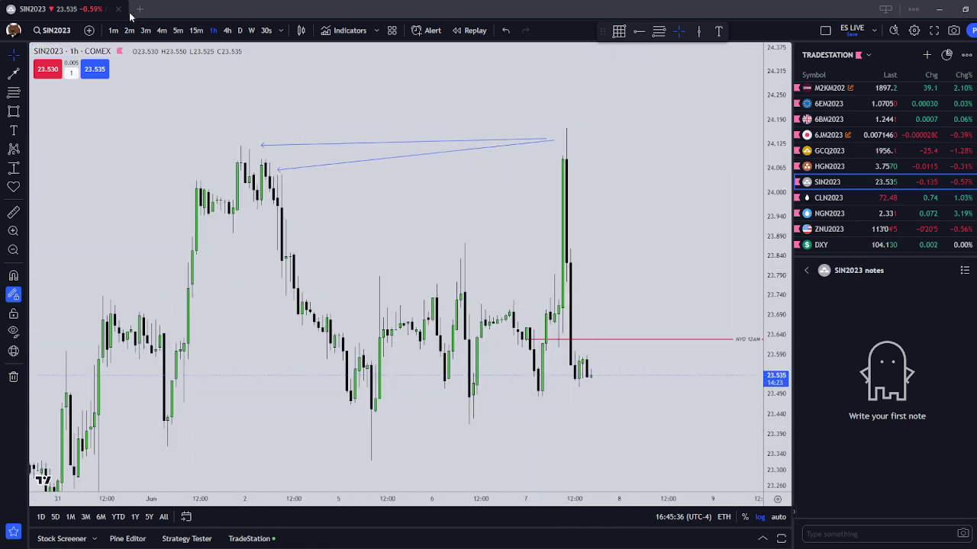
- Set the SIN2023 chart to the 15-minute timeframe
{"action": "left_click", "coordinate": [196, 30]}
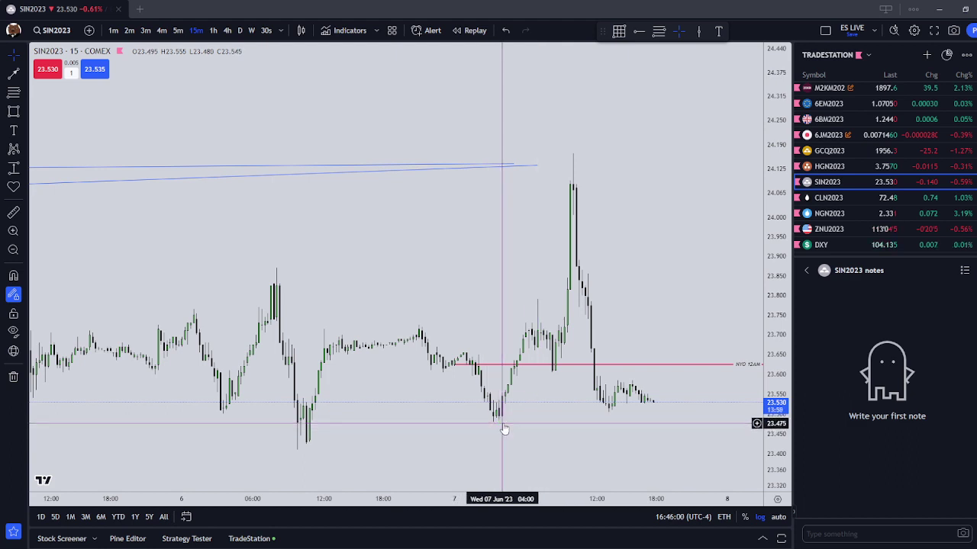
- Open the CLN2023 chart and set it to the 1-hour timeframe
{"action": "left_click", "coordinate": [890, 203]}
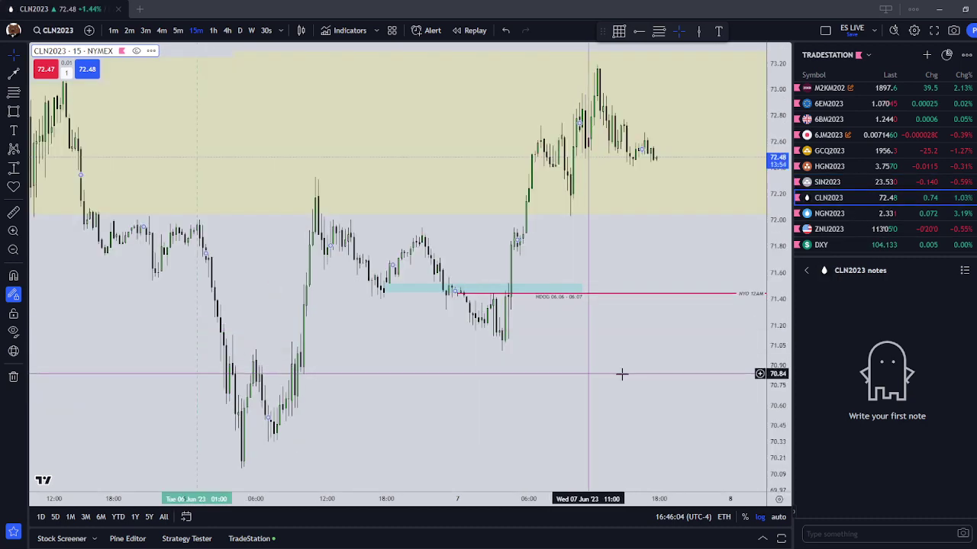
{"action": "scroll", "coordinate": [441, 435], "scroll_direction": "down", "scroll_amount": 8}
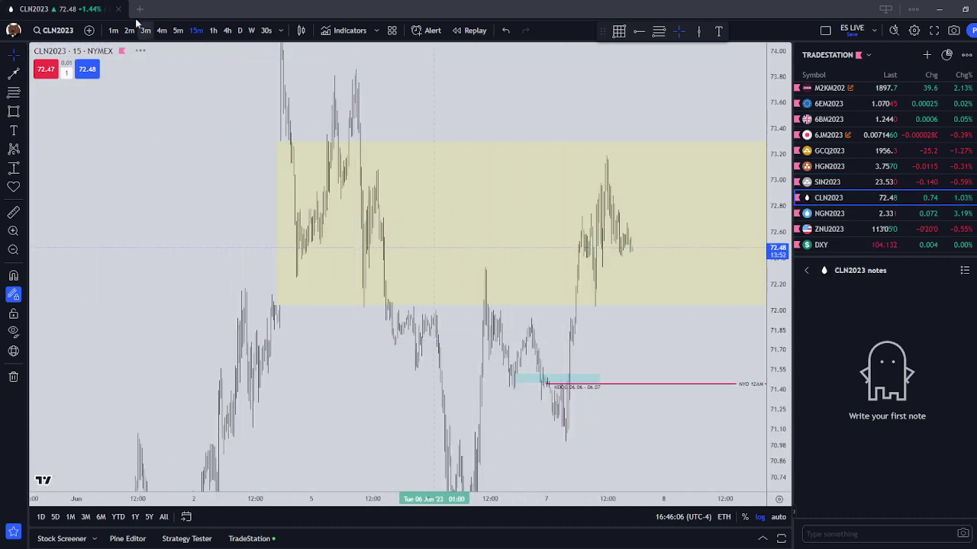
{"action": "left_click", "coordinate": [214, 32]}
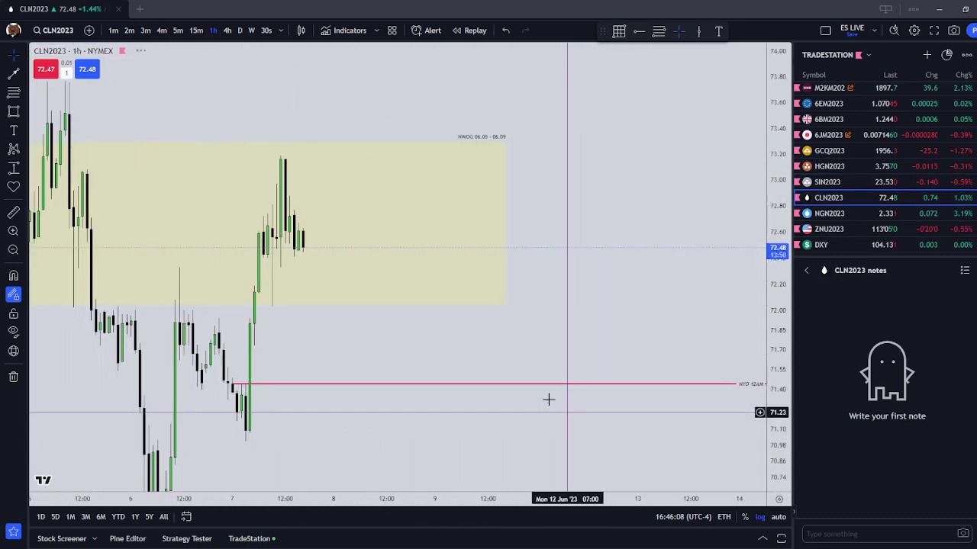
- Examine the CLN2023 swings from 30 May to 7 June on the 1-hour chart against the NWOG 06.05 - 06.09 zone
{"action": "left_click_drag", "start_coordinate": [717, 291], "coordinate": [627, 336]}
{"action": "scroll", "coordinate": [691, 291], "scroll_direction": "down", "scroll_amount": 3}
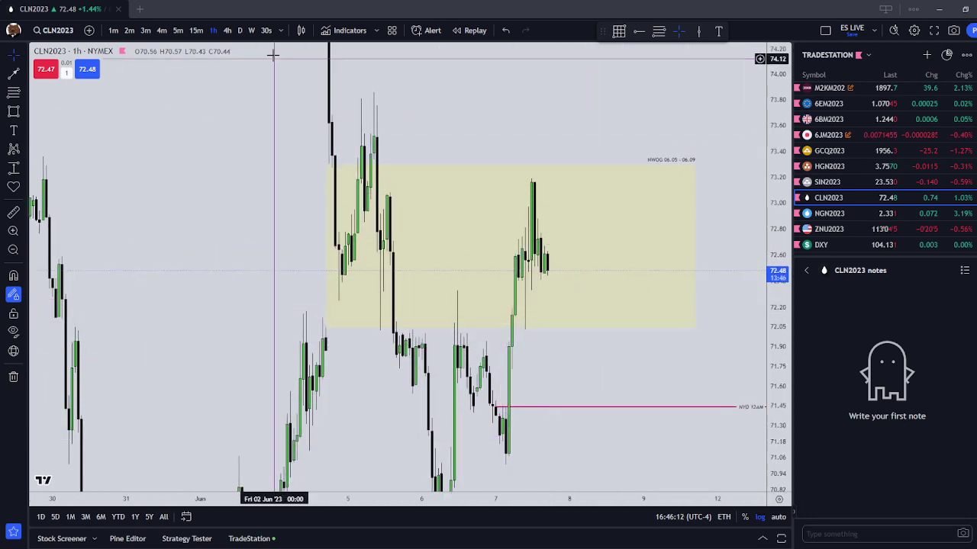
{"action": "left_click_drag", "start_coordinate": [778, 180], "coordinate": [777, 382]}
{"action": "scroll", "coordinate": [656, 384], "scroll_direction": "down", "scroll_amount": 2}
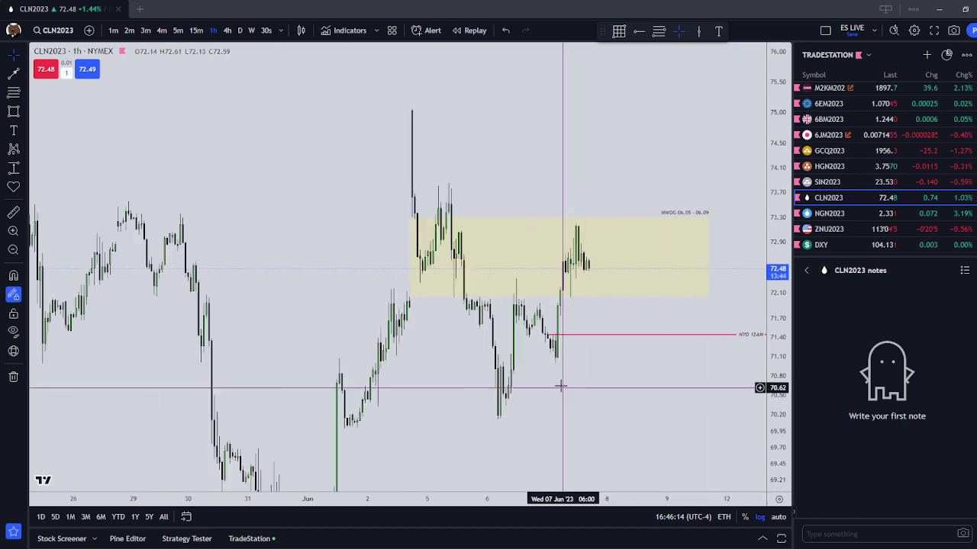
{"action": "left_click_drag", "start_coordinate": [546, 373], "coordinate": [544, 386]}
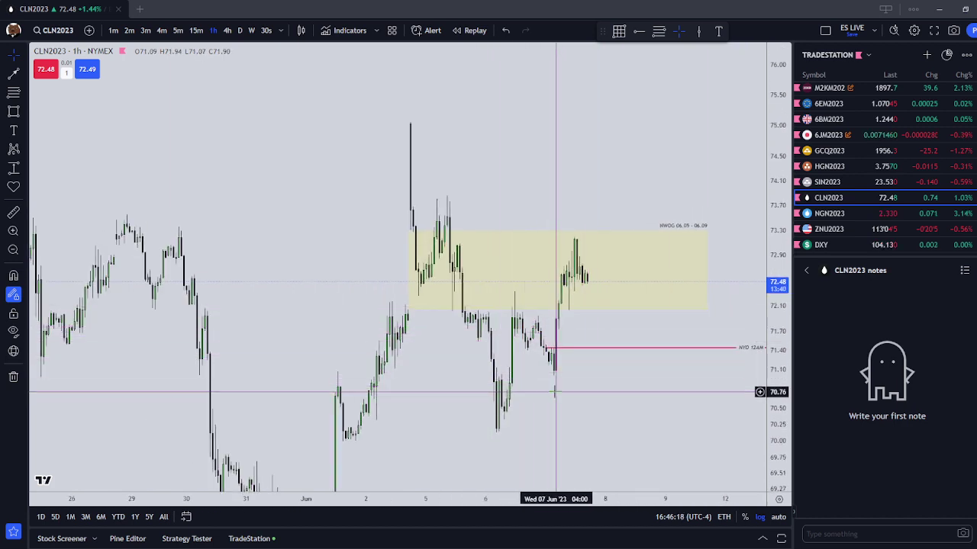
{"action": "left_click_drag", "start_coordinate": [558, 393], "coordinate": [485, 384]}
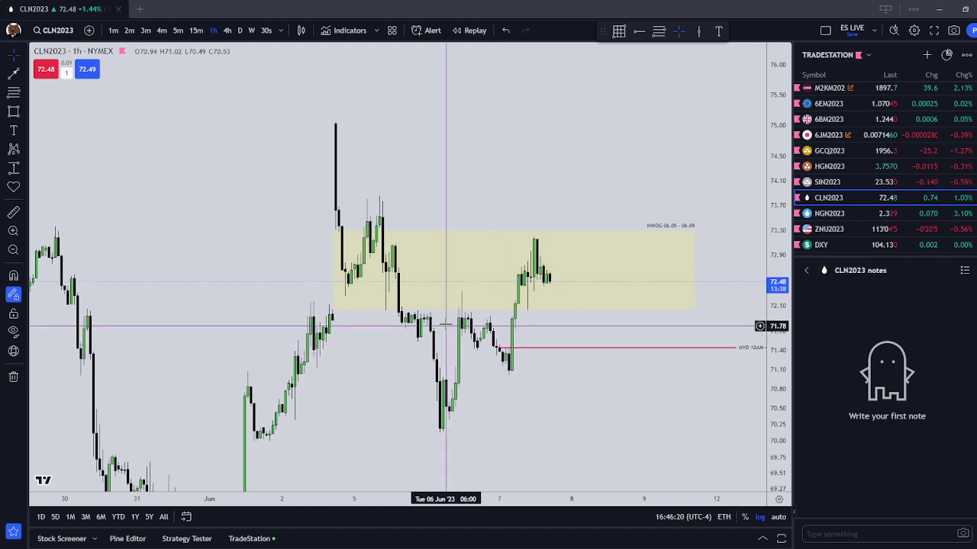
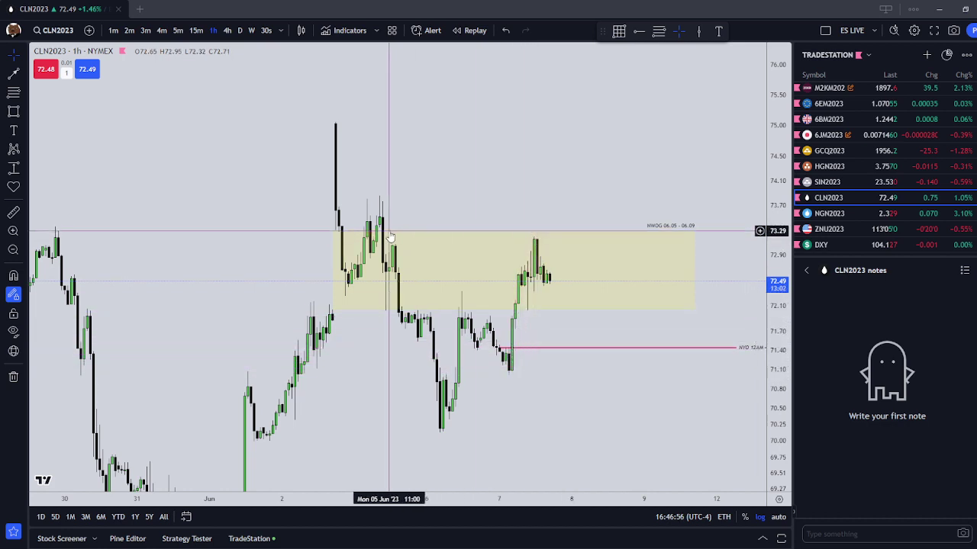
{"action": "left_click_drag", "start_coordinate": [613, 449], "coordinate": [618, 447]}
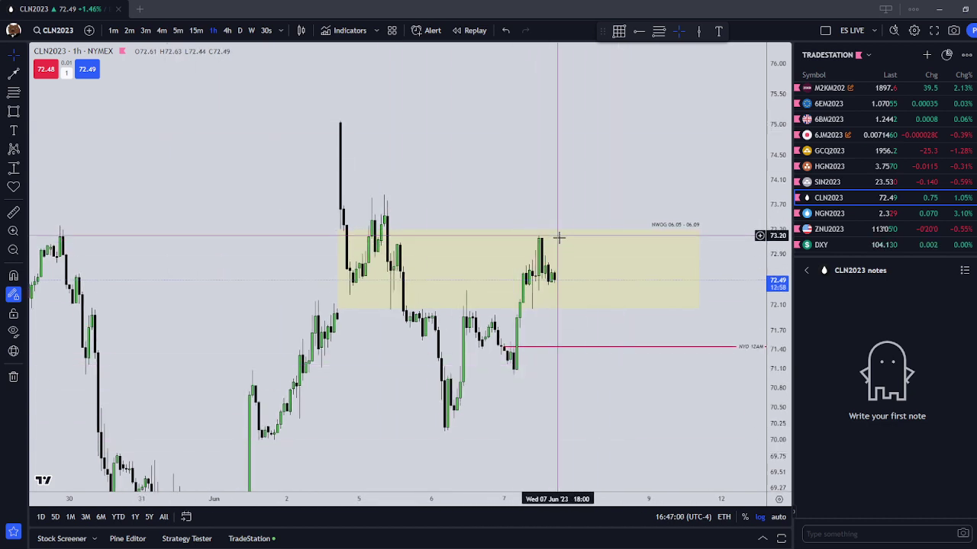
{"action": "left_click_drag", "start_coordinate": [567, 190], "coordinate": [570, 182]}
- Set the CLN2023 chart to the 15-minute timeframe
{"action": "scroll", "coordinate": [587, 305], "scroll_direction": "up", "scroll_amount": 1}
{"action": "left_click", "coordinate": [196, 30]}
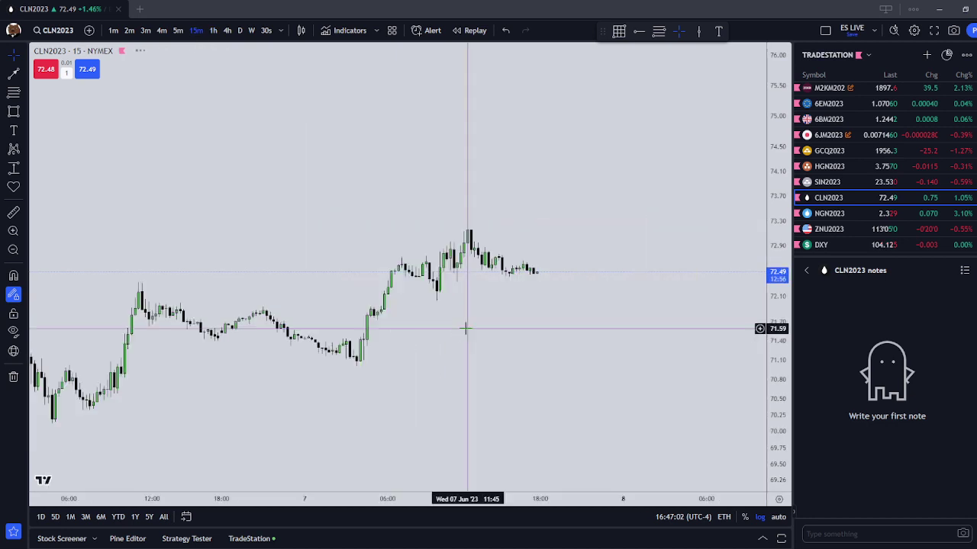
{"action": "scroll", "coordinate": [512, 415], "scroll_direction": "down", "scroll_amount": 5}
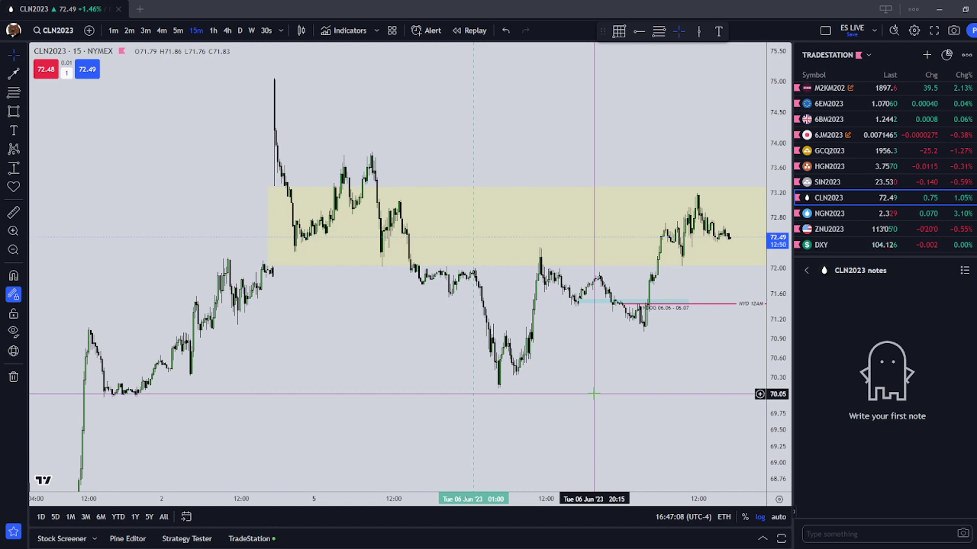
- Examine on the 15-minute CLN2023 chart how the 6 and 7 June swings relate to the NWOG 06.05 - 06.09 zone and the 5 June highs
{"action": "scroll", "coordinate": [617, 333], "scroll_direction": "up", "scroll_amount": 2}
{"action": "scroll", "coordinate": [822, 182], "scroll_direction": "up", "scroll_amount": 2}
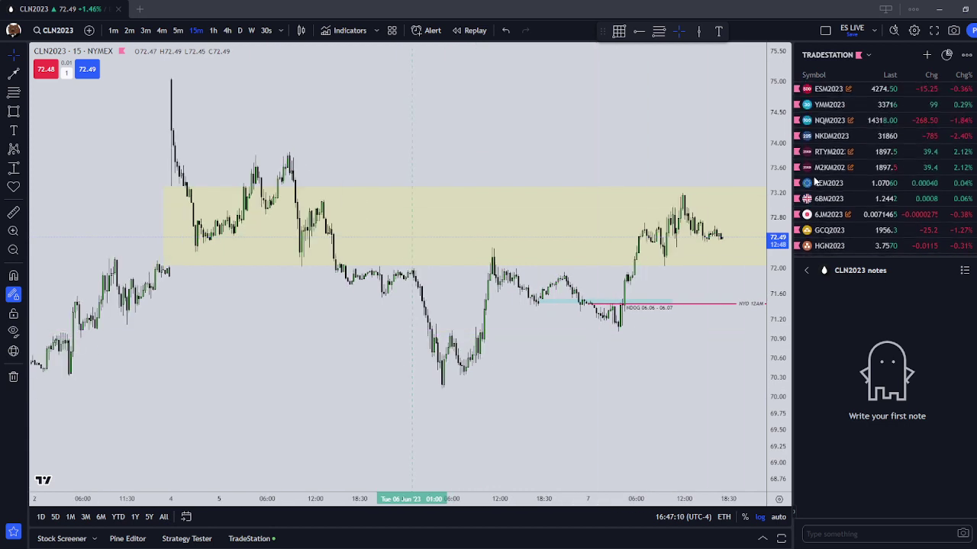
{"action": "scroll", "coordinate": [822, 182], "scroll_direction": "down", "scroll_amount": 2}
{"action": "left_click_drag", "start_coordinate": [602, 336], "coordinate": [528, 438]}
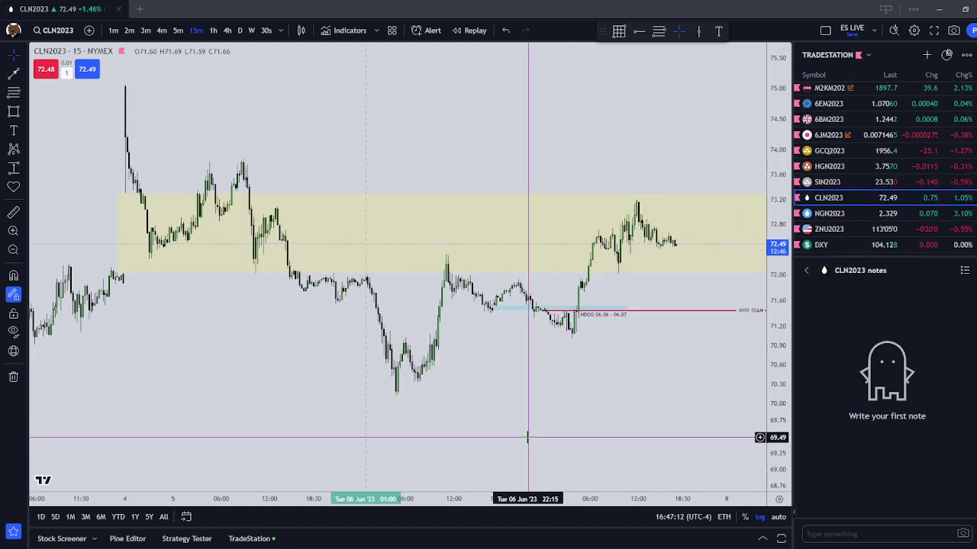
{"action": "scroll", "coordinate": [598, 301], "scroll_direction": "down", "scroll_amount": 1}
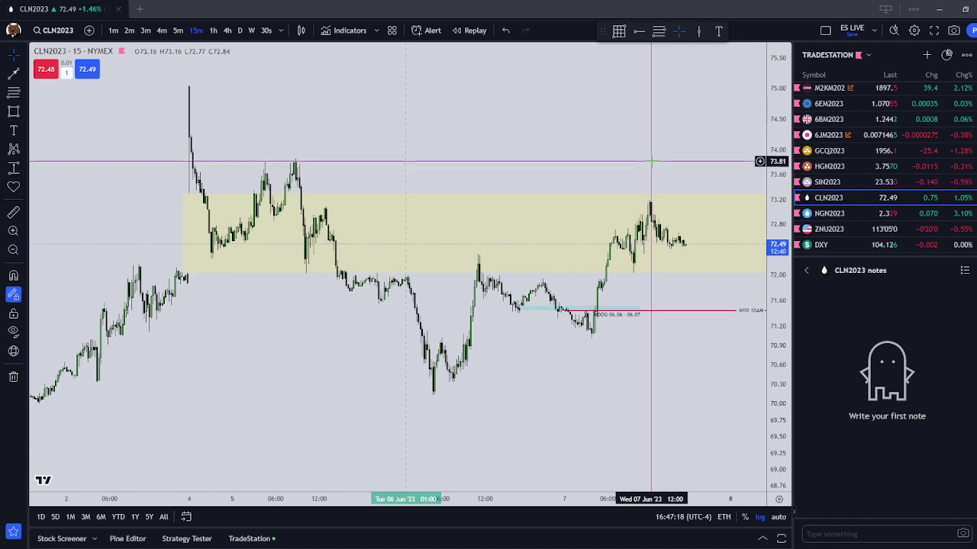
{"action": "left_click_drag", "start_coordinate": [652, 160], "coordinate": [533, 238]}
{"action": "scroll", "coordinate": [527, 196], "scroll_direction": "down", "scroll_amount": 3}
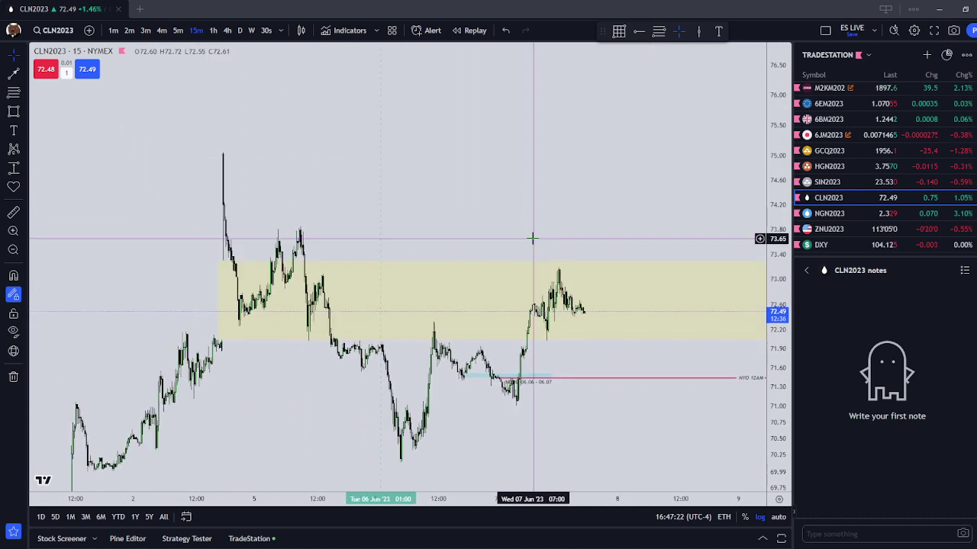
{"action": "left_click_drag", "start_coordinate": [532, 238], "coordinate": [380, 238]}
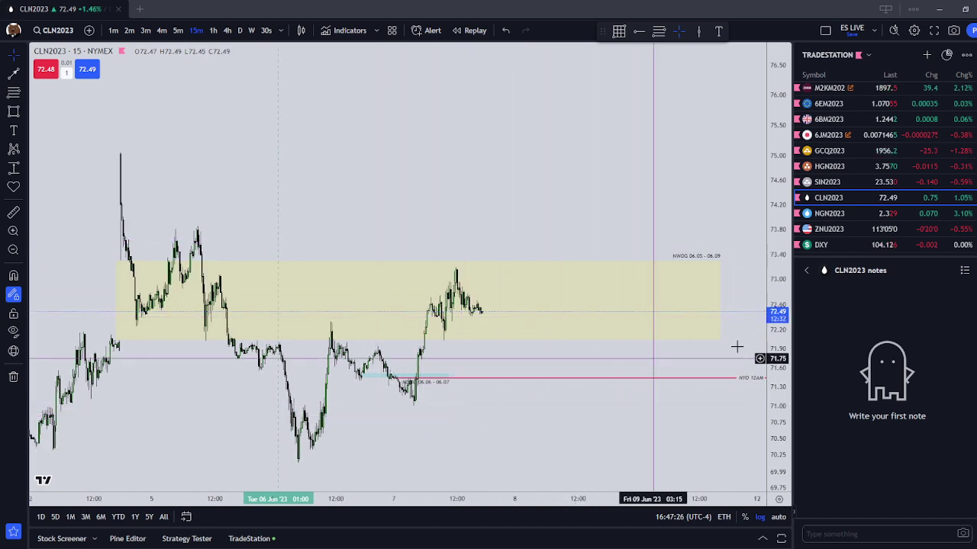
{"action": "left_click", "coordinate": [701, 260]}
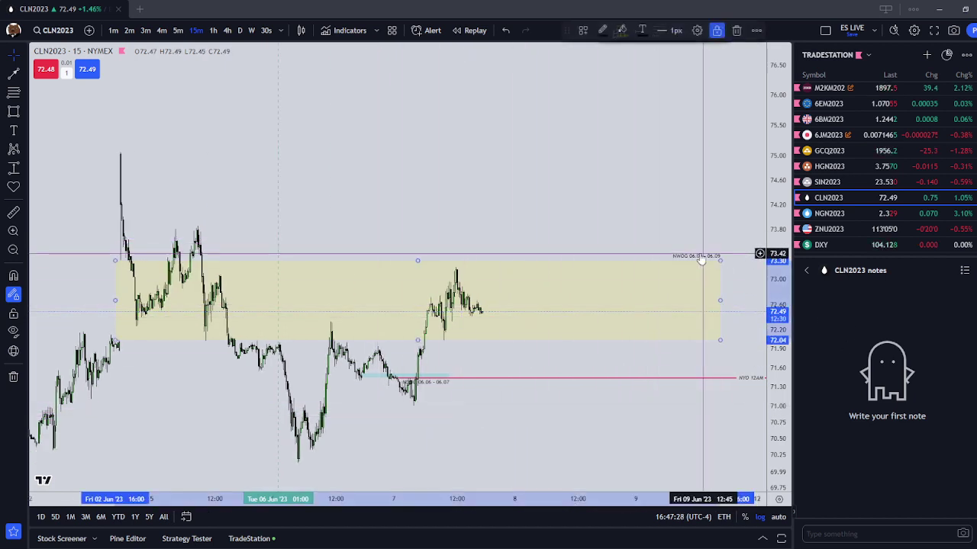
{"action": "left_click_drag", "start_coordinate": [414, 193], "coordinate": [530, 179]}
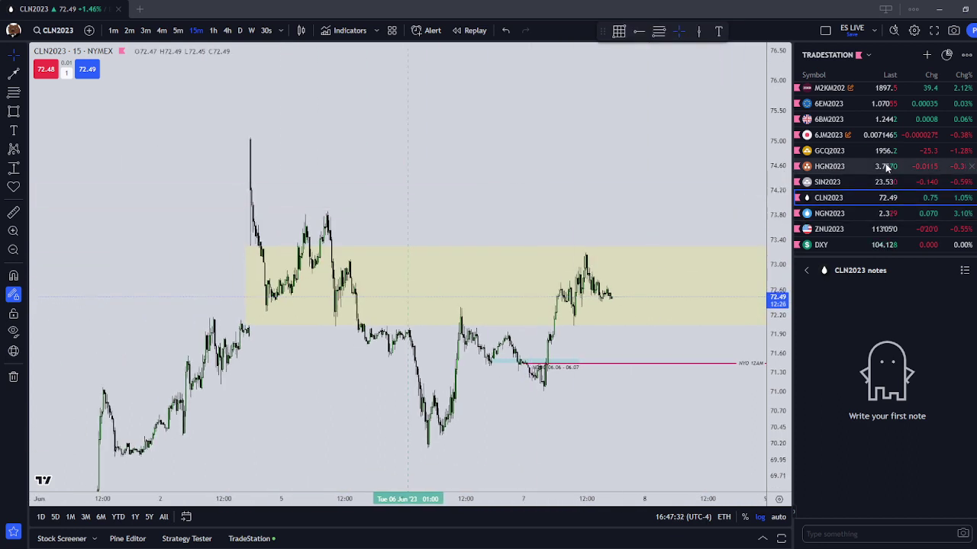
{"action": "left_click_drag", "start_coordinate": [641, 183], "coordinate": [628, 191]}
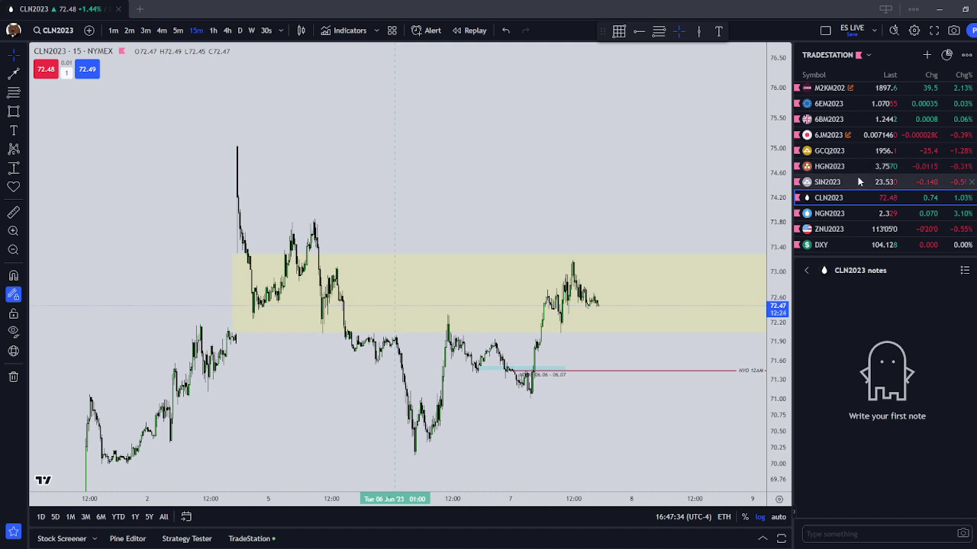
{"action": "left_click_drag", "start_coordinate": [575, 209], "coordinate": [567, 213]}
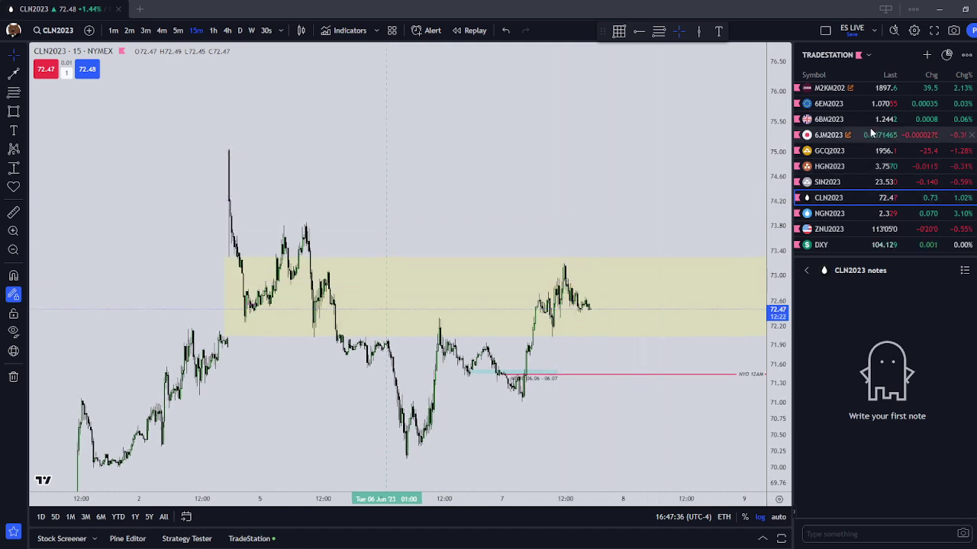
{"action": "scroll", "coordinate": [653, 256], "scroll_direction": "up", "scroll_amount": 1}
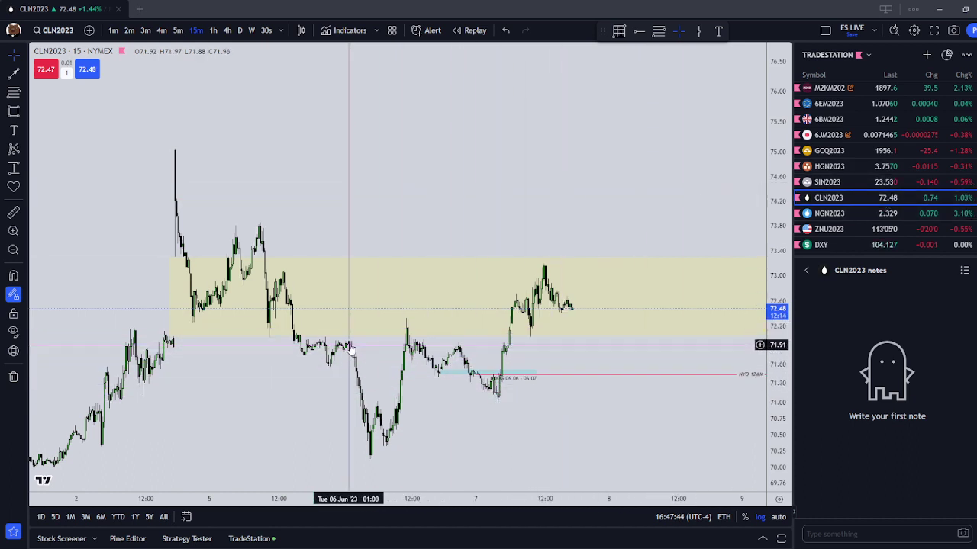
{"action": "scroll", "coordinate": [431, 374], "scroll_direction": "up", "scroll_amount": 4}
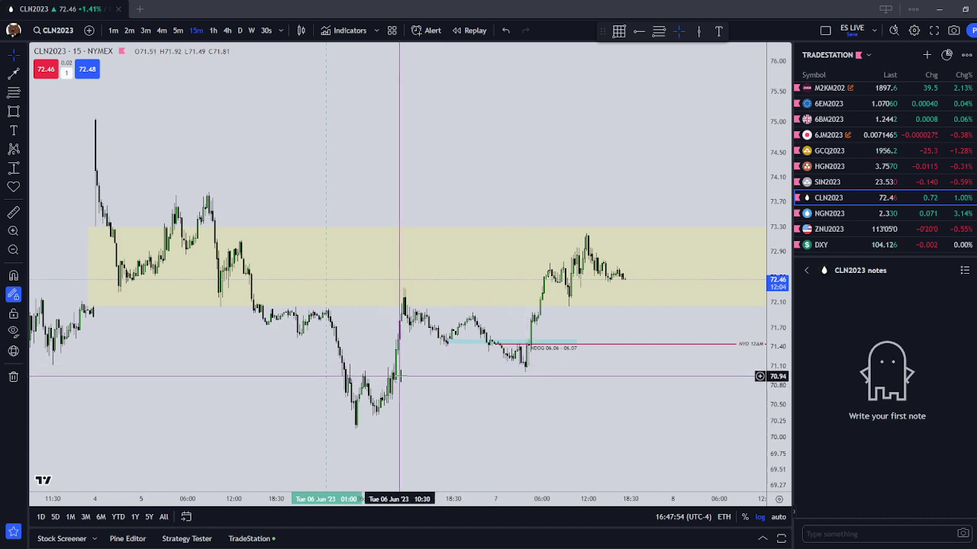
- Draw a small rectangle over the 6 June morning rally candles, spanning about 70.82 to 71.16
{"action": "scroll", "coordinate": [425, 378], "scroll_direction": "up", "scroll_amount": 3}
{"action": "left_click_drag", "start_coordinate": [421, 412], "coordinate": [577, 356]}
{"action": "scroll", "coordinate": [584, 359], "scroll_direction": "up", "scroll_amount": 3}
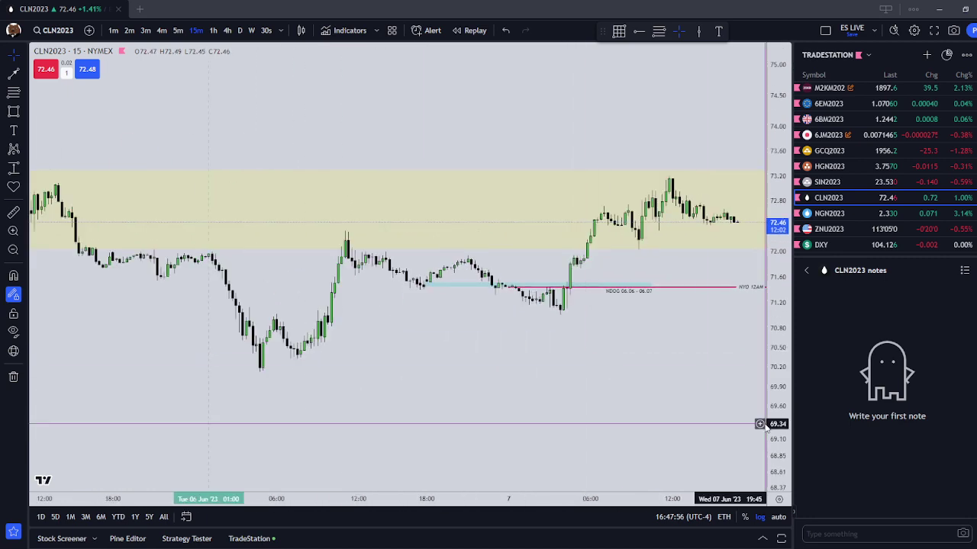
{"action": "left_click_drag", "start_coordinate": [766, 425], "coordinate": [777, 282]}
{"action": "left_click_drag", "start_coordinate": [621, 427], "coordinate": [628, 403]}
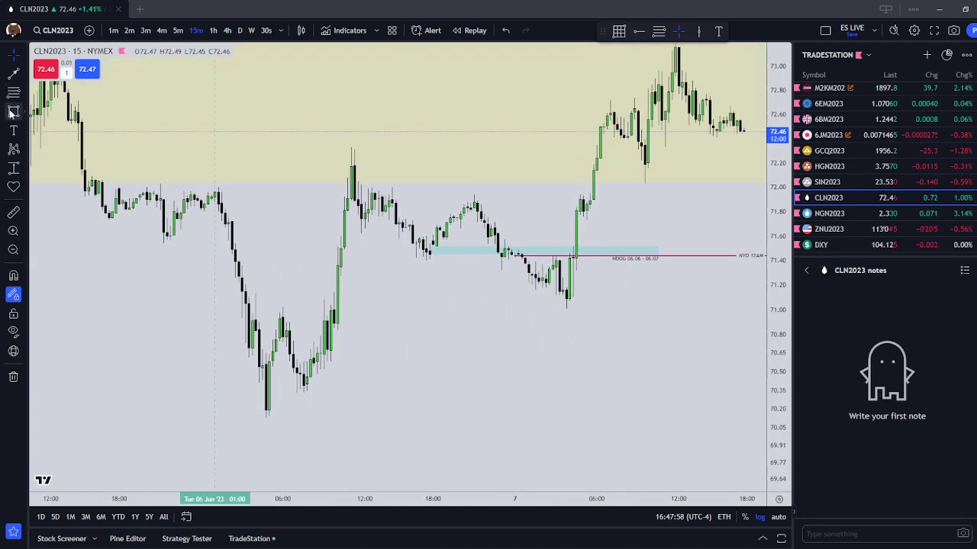
{"action": "left_click", "coordinate": [13, 112]}
{"action": "scroll", "coordinate": [422, 343], "scroll_direction": "up", "scroll_amount": 1}
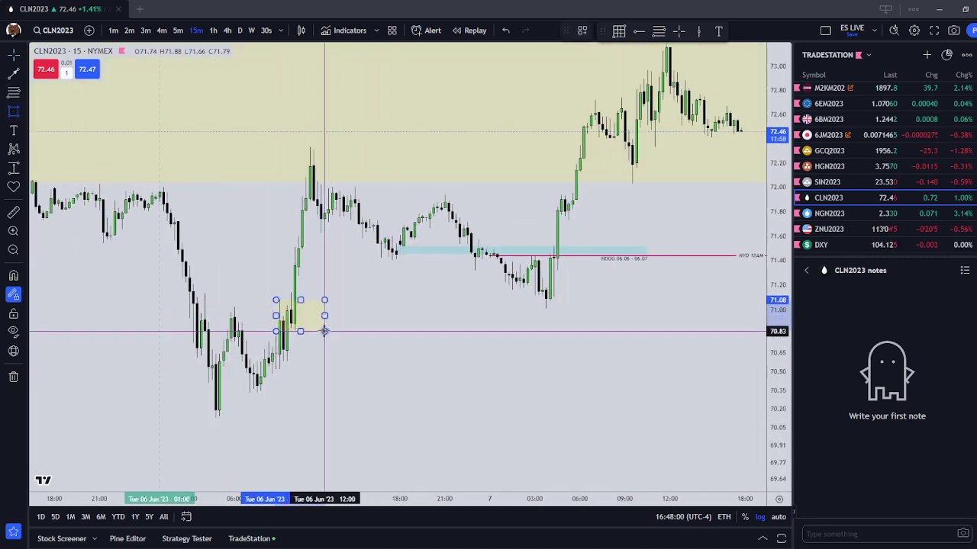
{"action": "left_click", "coordinate": [307, 331]}
{"action": "left_click", "coordinate": [371, 304]}
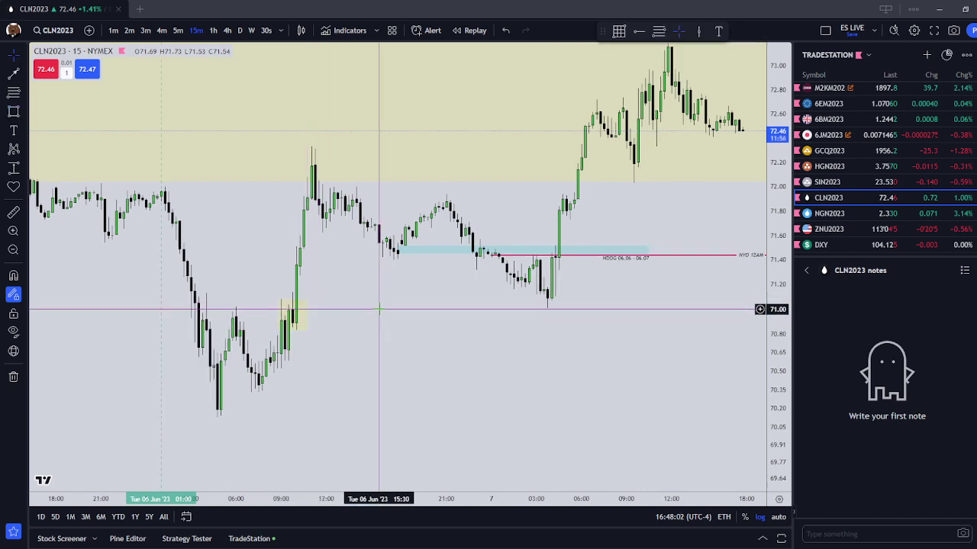
- Compare the 7 June low with the price range of the rectangle on the 6 June rally
{"action": "left_click", "coordinate": [293, 290]}
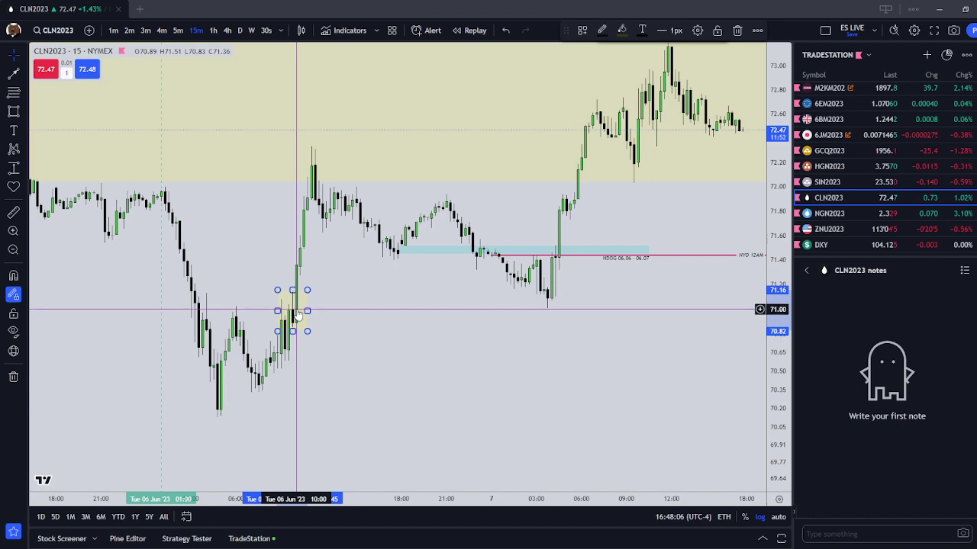
{"action": "left_click", "coordinate": [541, 311]}
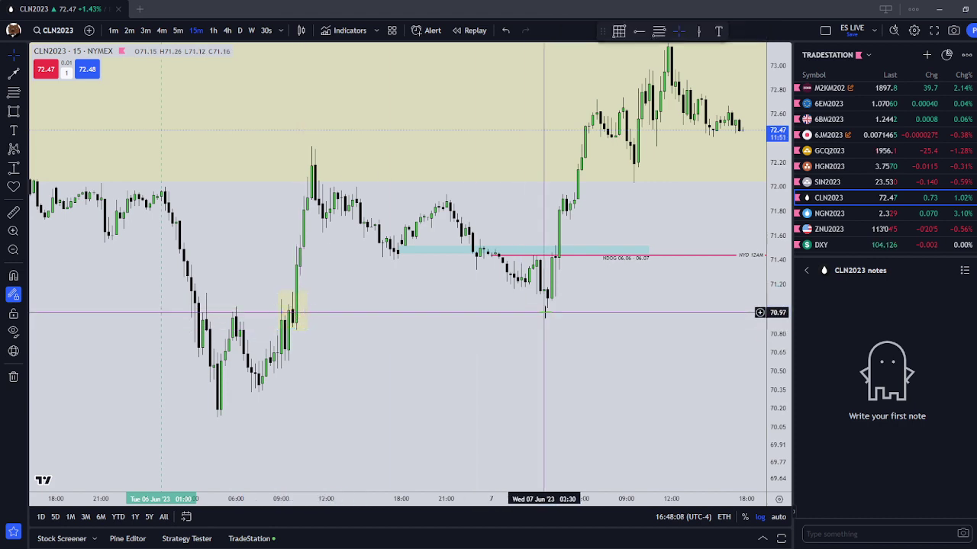
{"action": "double_click", "coordinate": [281, 312]}
{"action": "left_click", "coordinate": [595, 491]}
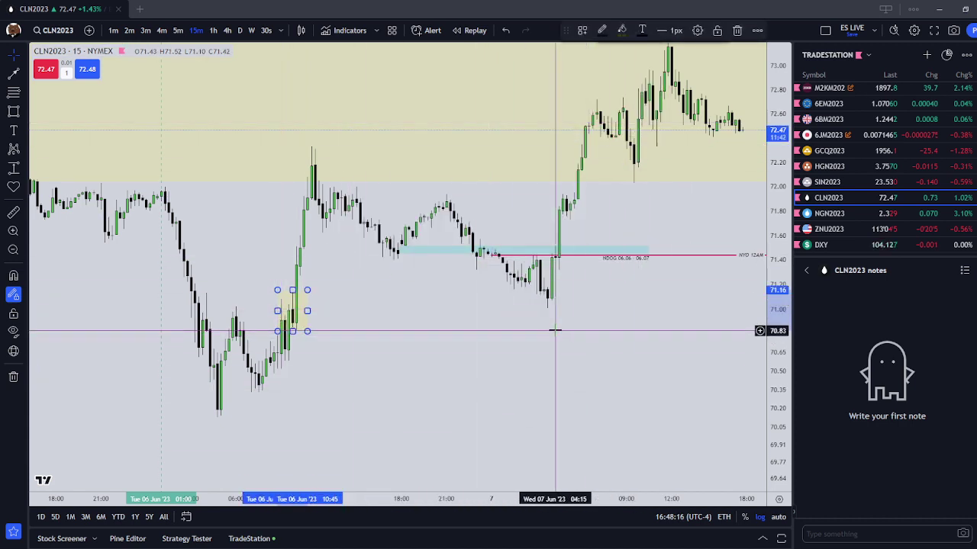
- Delete the small rectangle on the 6 June rally candles
{"action": "left_click_drag", "start_coordinate": [552, 327], "coordinate": [536, 400]}
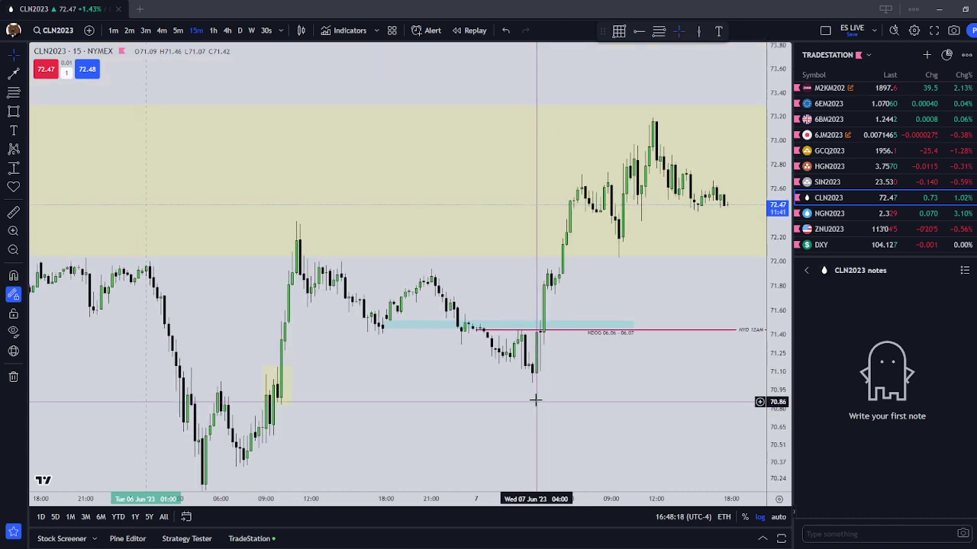
{"action": "left_click", "coordinate": [282, 381]}
{"action": "left_click", "coordinate": [738, 30]}
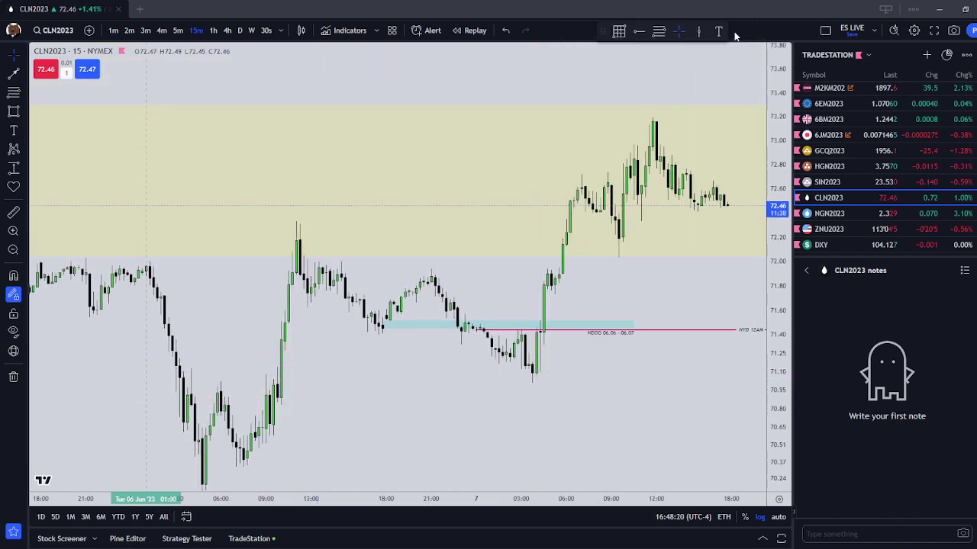
- Review the 4 to 7 June CLN2023 swings once more and switch back to the HGN2023 chart
{"action": "scroll", "coordinate": [657, 246], "scroll_direction": "down", "scroll_amount": 5}
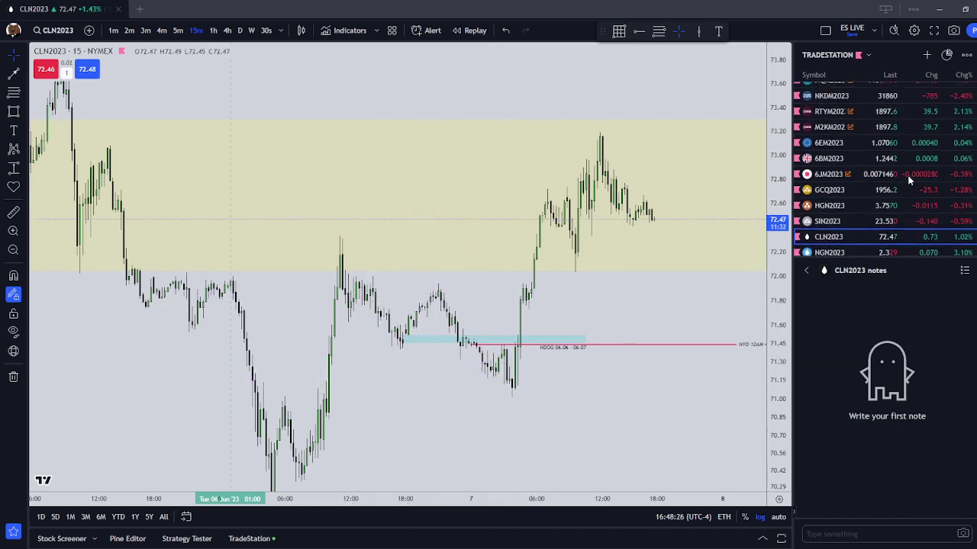
{"action": "scroll", "coordinate": [877, 110], "scroll_direction": "up", "scroll_amount": 2}
{"action": "scroll", "coordinate": [877, 110], "scroll_direction": "down", "scroll_amount": 1}
{"action": "scroll", "coordinate": [468, 338], "scroll_direction": "down", "scroll_amount": 2}
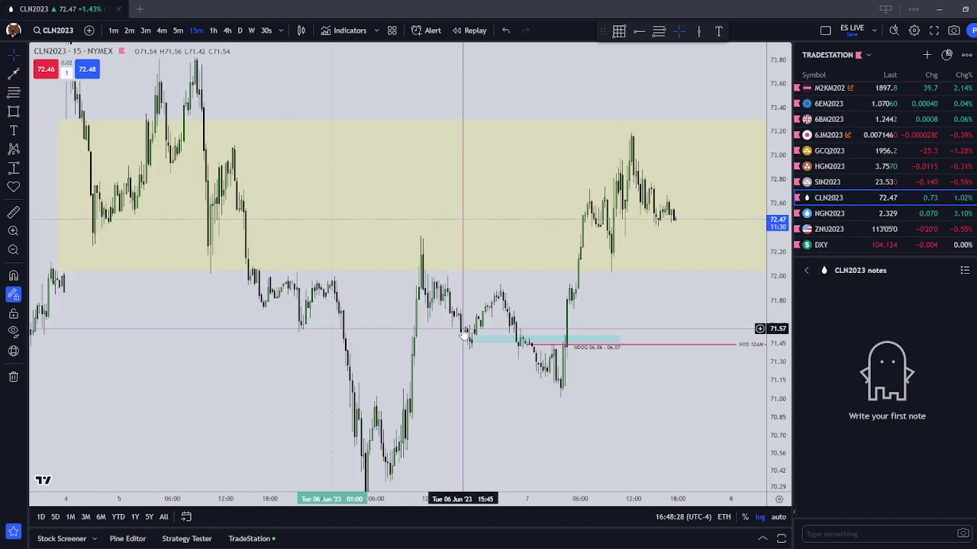
{"action": "scroll", "coordinate": [909, 152], "scroll_direction": "down", "scroll_amount": 1}
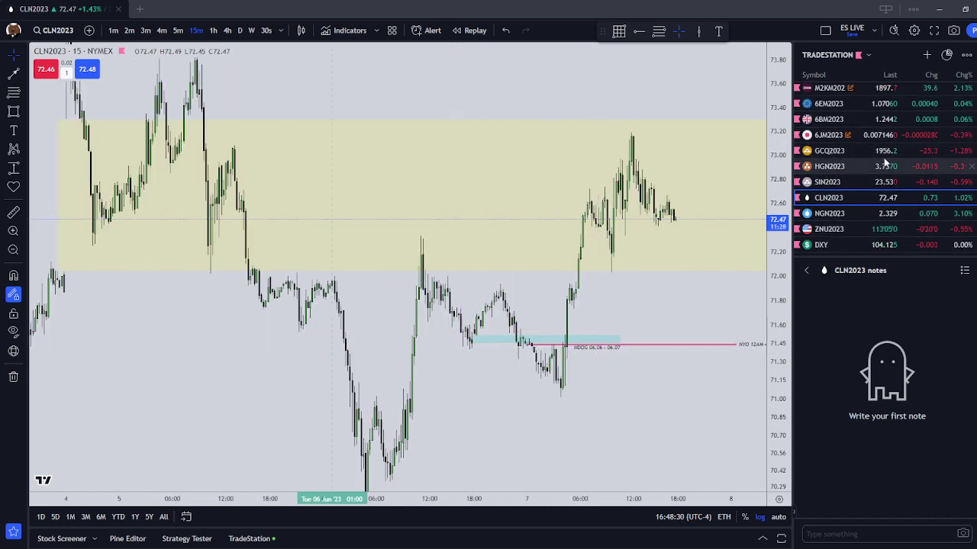
{"action": "left_click", "coordinate": [849, 166]}
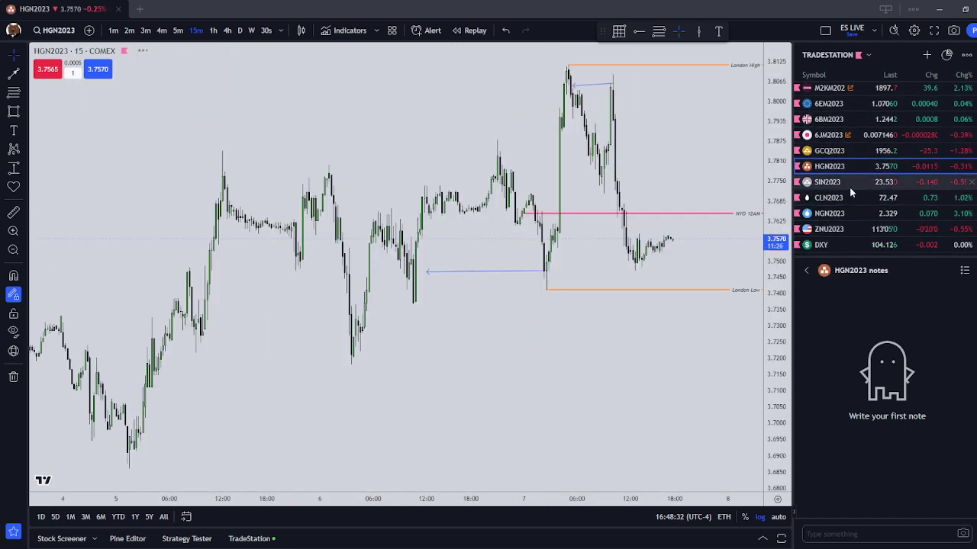
- Return to the CLN2023 chart and review its 2 to 7 June swings around the yellow zone
{"action": "left_click", "coordinate": [858, 181]}
{"action": "left_click", "coordinate": [865, 200]}
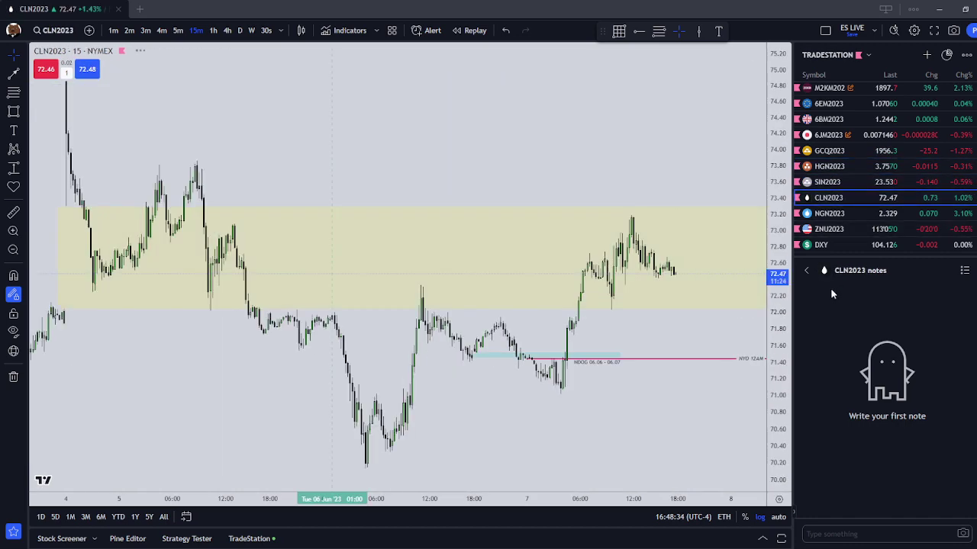
{"action": "scroll", "coordinate": [691, 322], "scroll_direction": "down", "scroll_amount": 3}
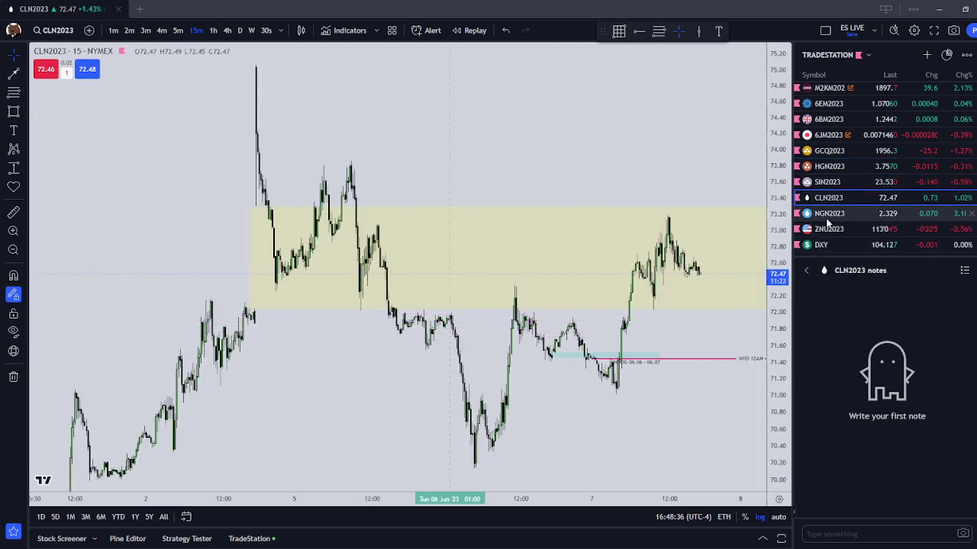
{"action": "scroll", "coordinate": [639, 391], "scroll_direction": "up", "scroll_amount": 2}
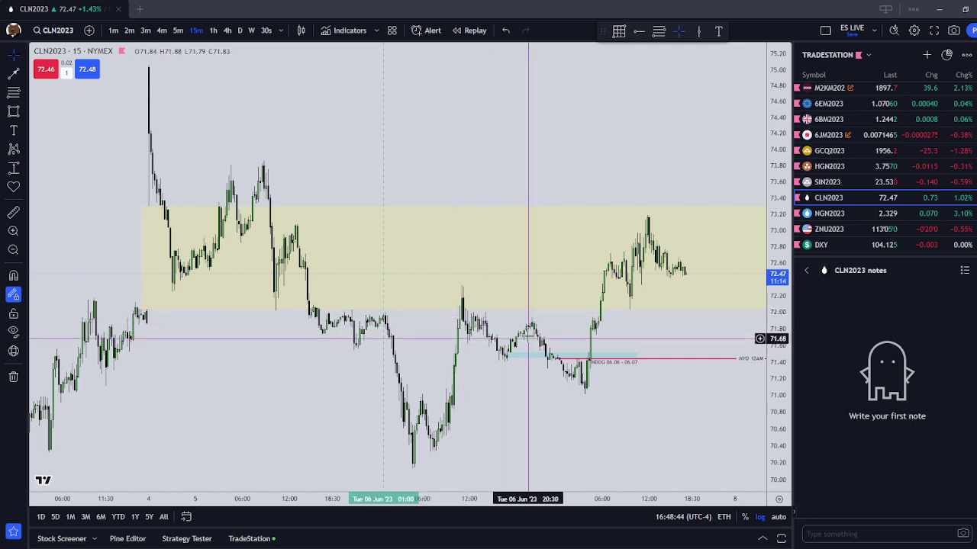
{"action": "scroll", "coordinate": [602, 382], "scroll_direction": "up", "scroll_amount": 1}
{"action": "scroll", "coordinate": [858, 111], "scroll_direction": "up", "scroll_amount": 2}
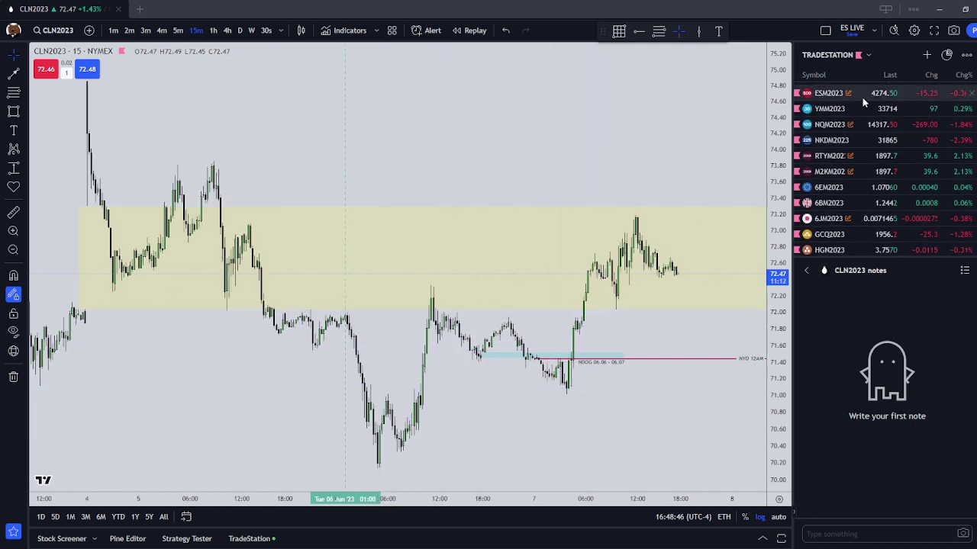
{"action": "scroll", "coordinate": [864, 175], "scroll_direction": "down", "scroll_amount": 2}
- Open the NGN2023 chart and add a horizontal ray from the 7 June 00:00 candle, styled with the New York Open (12AM) template
{"action": "left_click", "coordinate": [858, 214]}
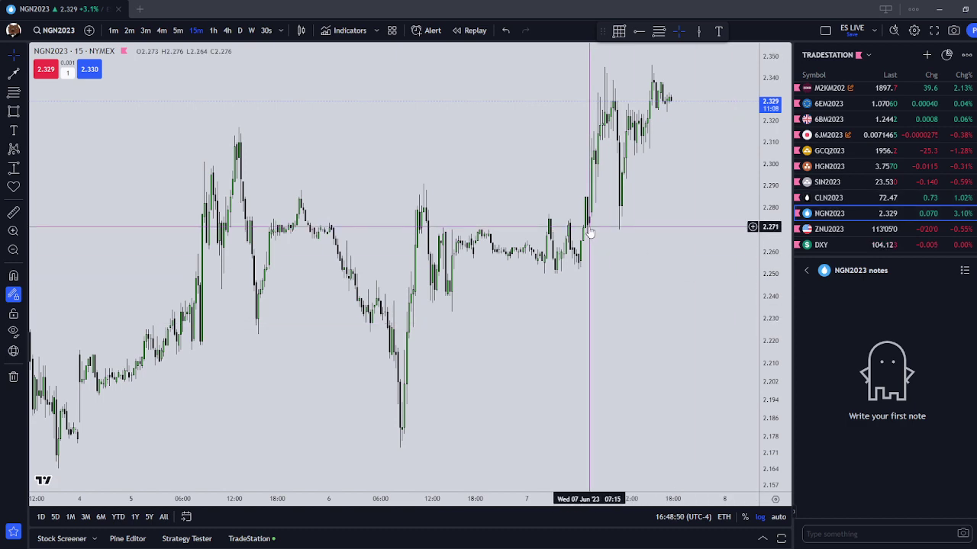
{"action": "left_click", "coordinate": [23, 79]}
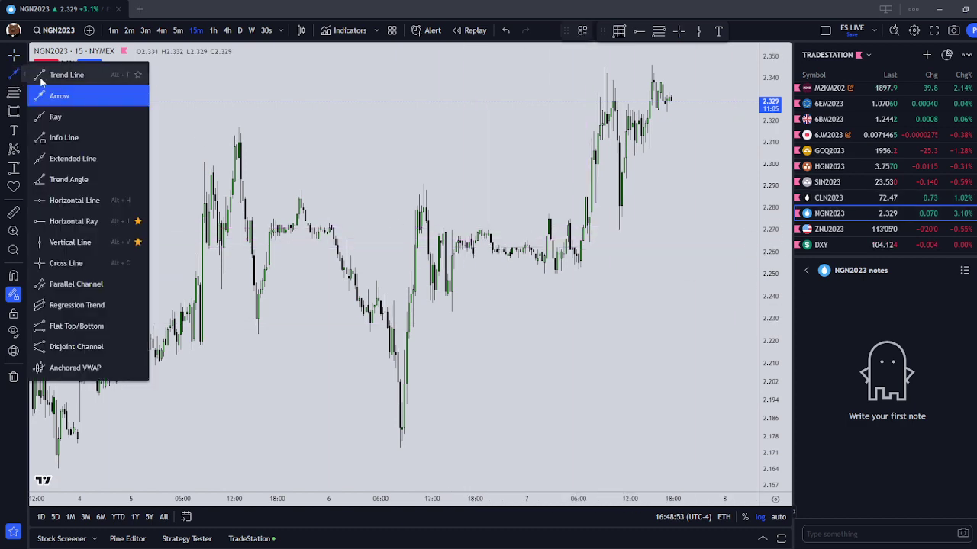
{"action": "left_click", "coordinate": [76, 220]}
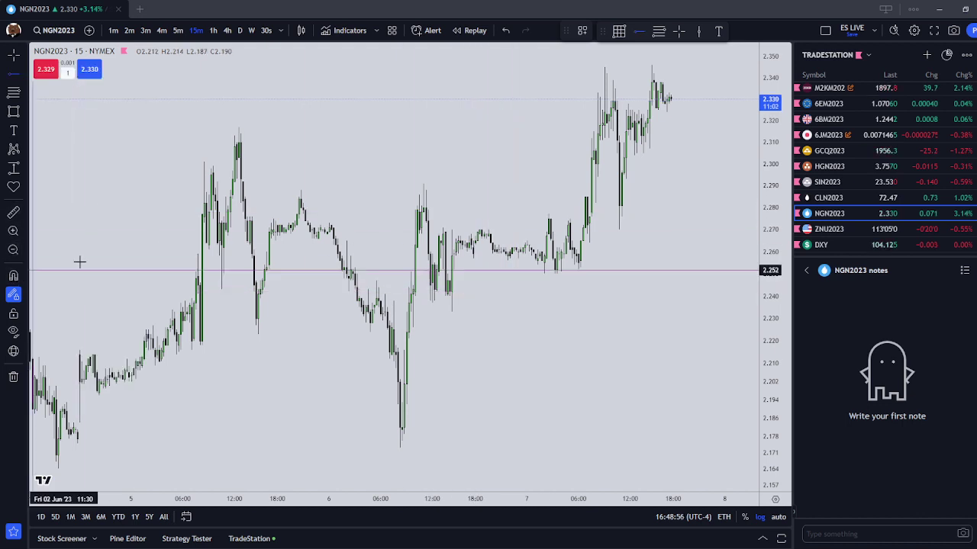
{"action": "left_click", "coordinate": [528, 252]}
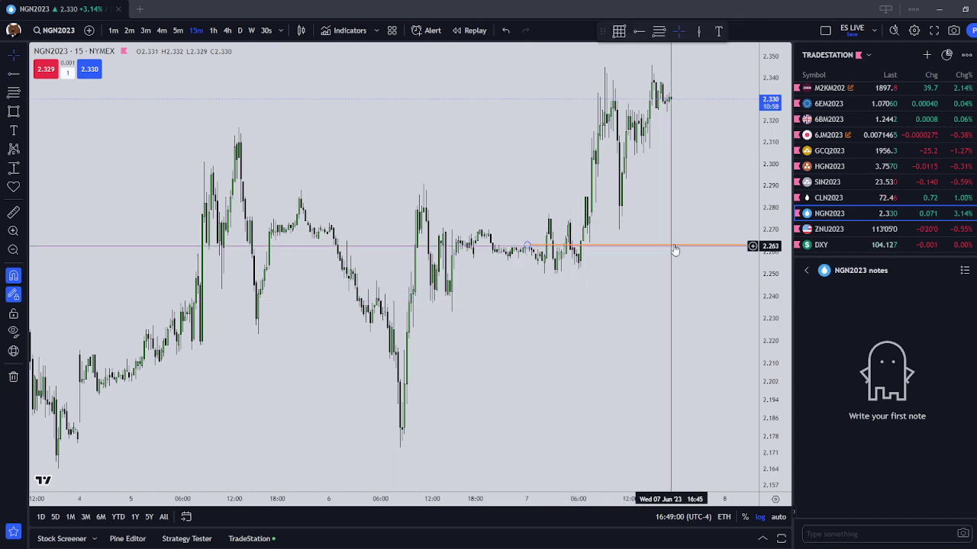
{"action": "left_click", "coordinate": [585, 31]}
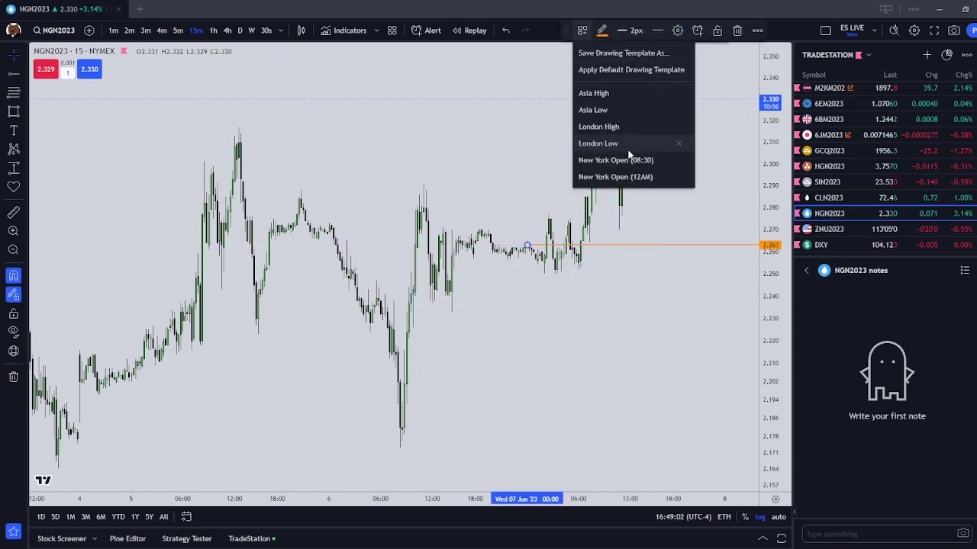
{"action": "left_click", "coordinate": [631, 177]}
{"action": "right_click", "coordinate": [640, 351]}
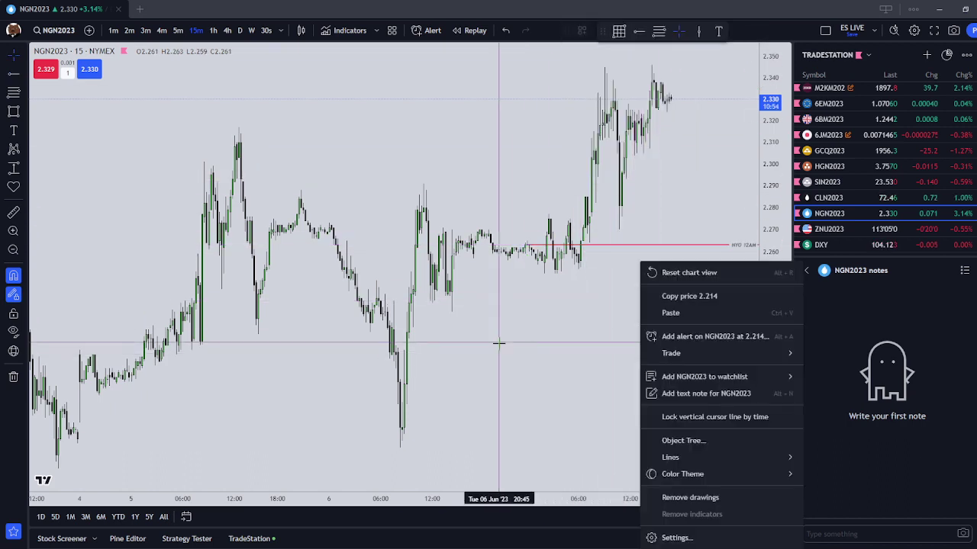
- Draw an arrow from the 7 June 10:45 candle at about 2.281 back to the 07:30 candle at about 2.278
{"action": "left_click_drag", "start_coordinate": [512, 330], "coordinate": [518, 355]}
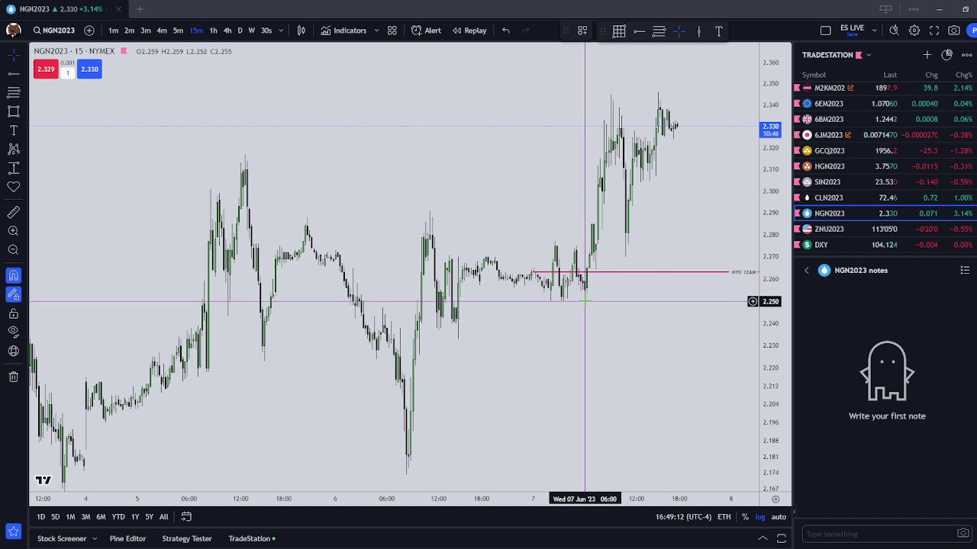
{"action": "scroll", "coordinate": [585, 302], "scroll_direction": "up", "scroll_amount": 2}
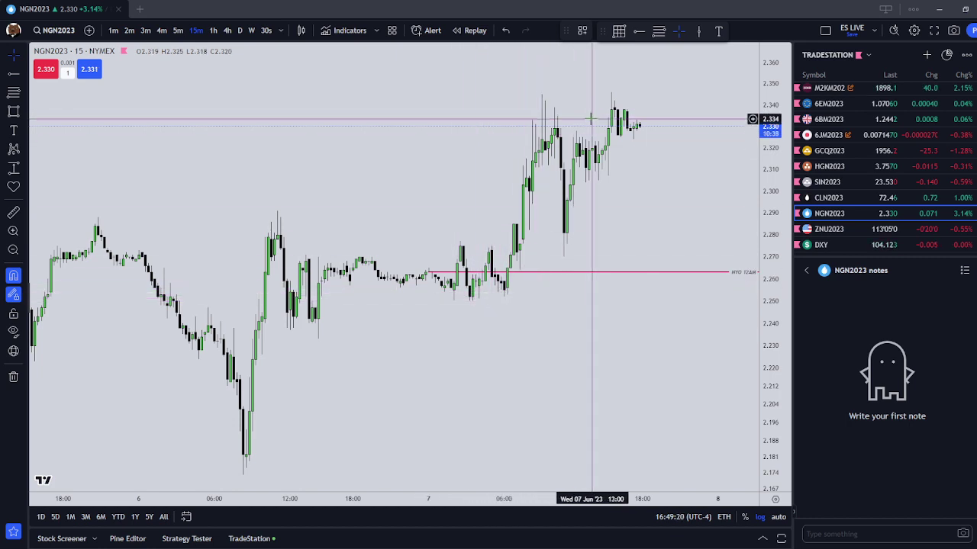
{"action": "left_click_drag", "start_coordinate": [608, 230], "coordinate": [637, 280]}
{"action": "scroll", "coordinate": [625, 281], "scroll_direction": "up", "scroll_amount": 2}
{"action": "left_click", "coordinate": [25, 78]}
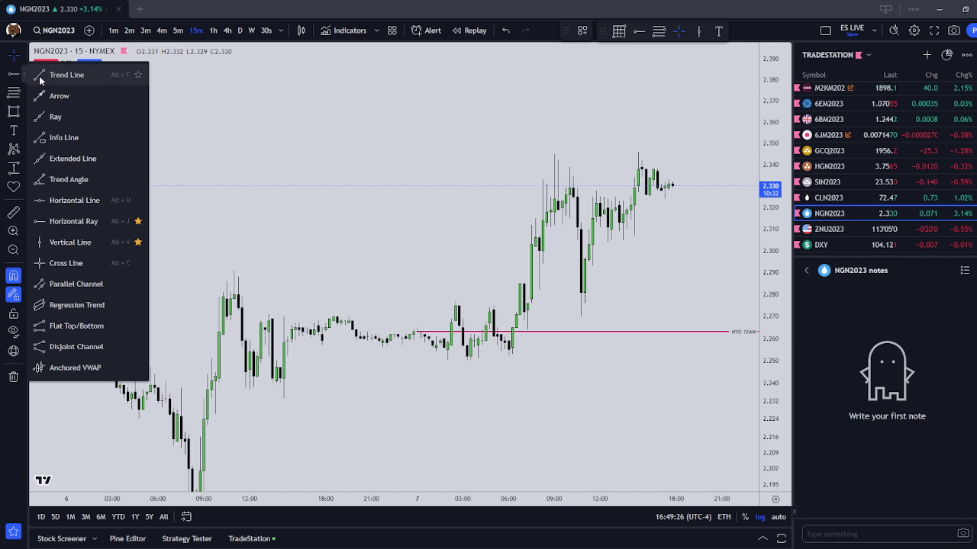
{"action": "left_click", "coordinate": [66, 75]}
{"action": "left_click", "coordinate": [592, 266]}
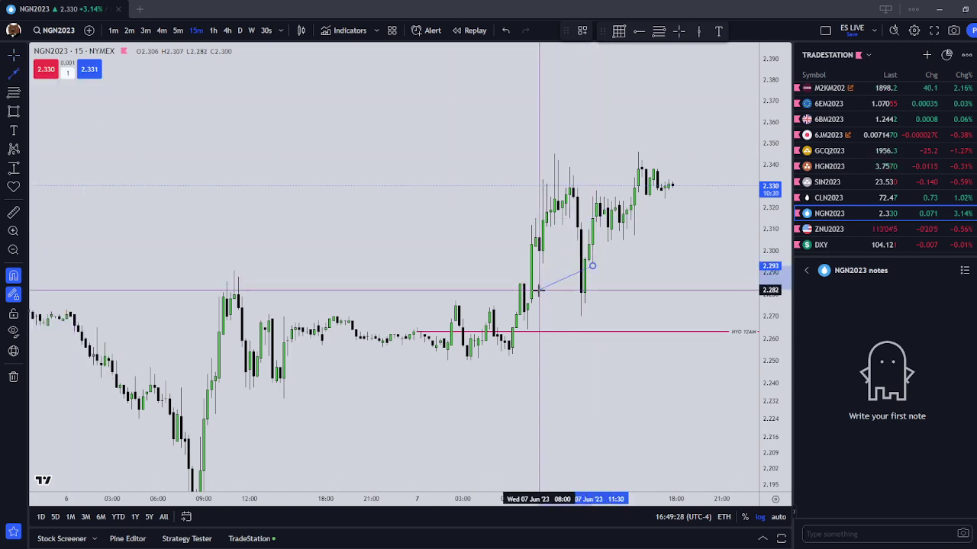
{"action": "left_click_drag", "start_coordinate": [592, 266], "coordinate": [570, 288]}
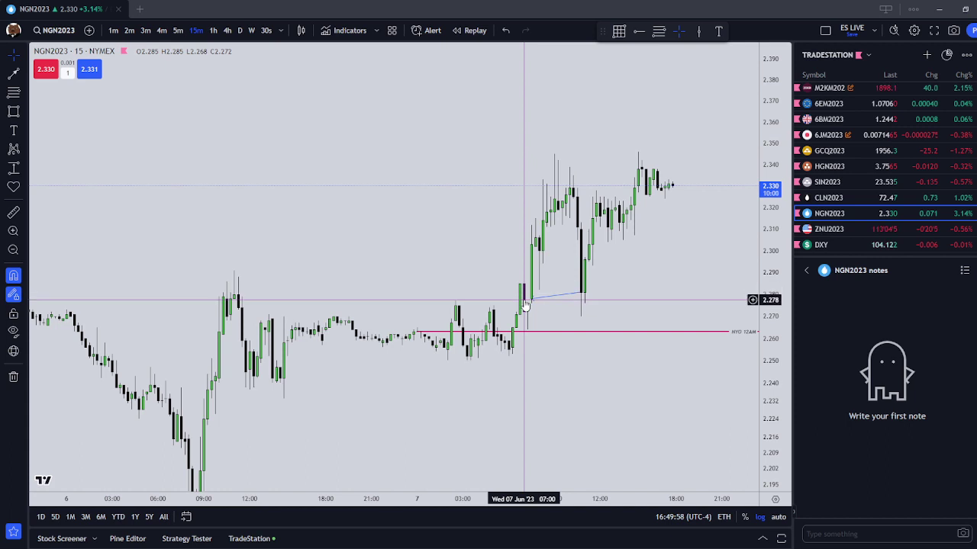
- Delete the arrow between the 7 June 10:45 and 07:30 candles on NGN2023
{"action": "scroll", "coordinate": [525, 305], "scroll_direction": "up", "scroll_amount": 2}
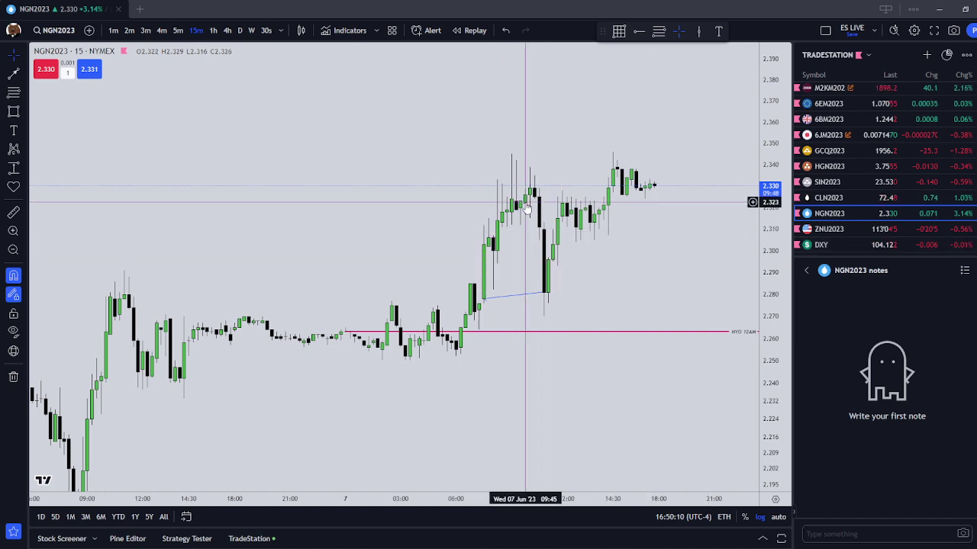
{"action": "left_click", "coordinate": [540, 293]}
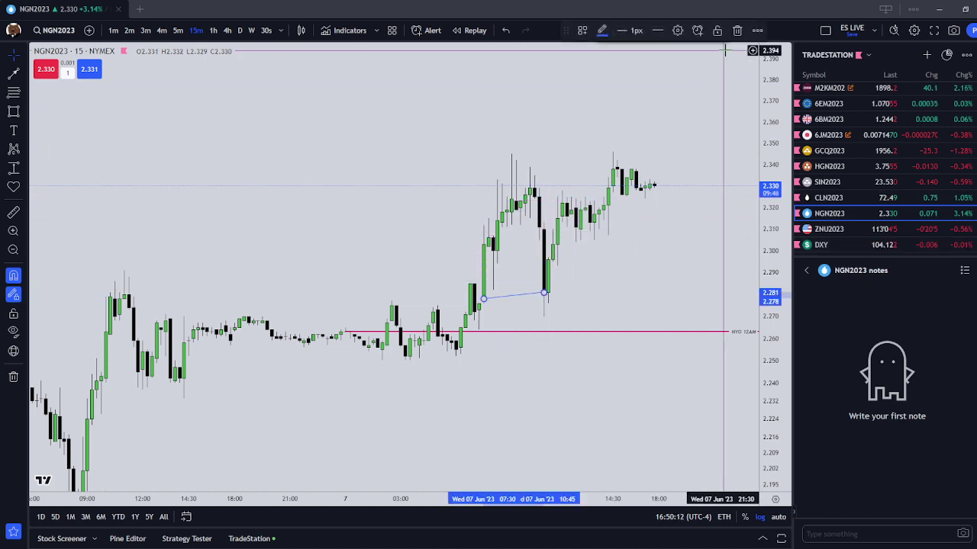
{"action": "left_click", "coordinate": [737, 31]}
- Open the ZNU2023 chart and examine the 7 June decline on the 1-hour timeframe, ending on the 15-minute timeframe
{"action": "left_click", "coordinate": [859, 228]}
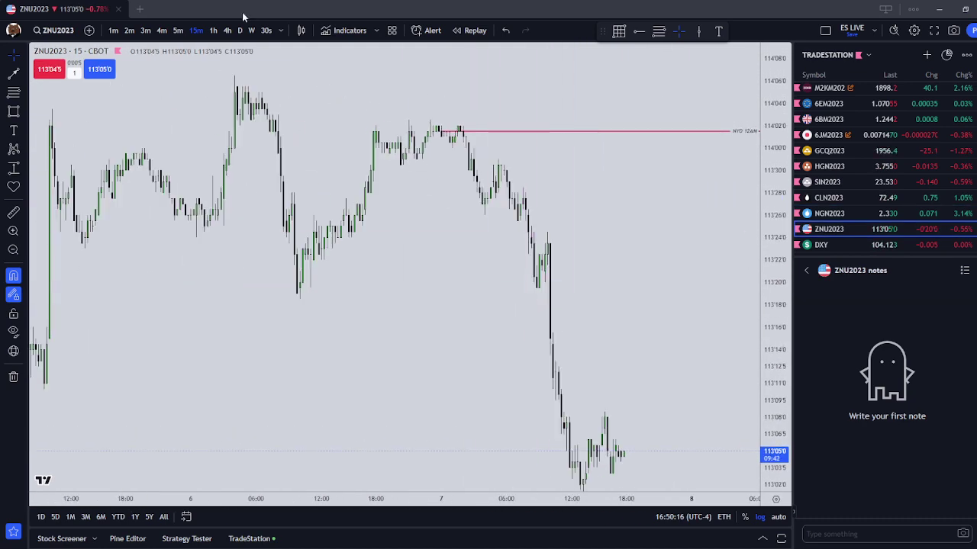
{"action": "left_click", "coordinate": [216, 31]}
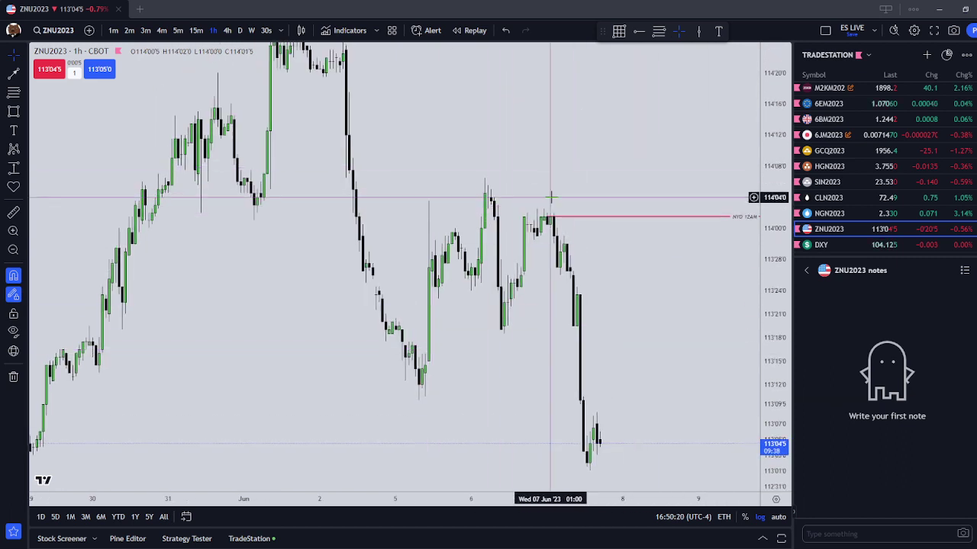
{"action": "scroll", "coordinate": [551, 197], "scroll_direction": "up", "scroll_amount": 3}
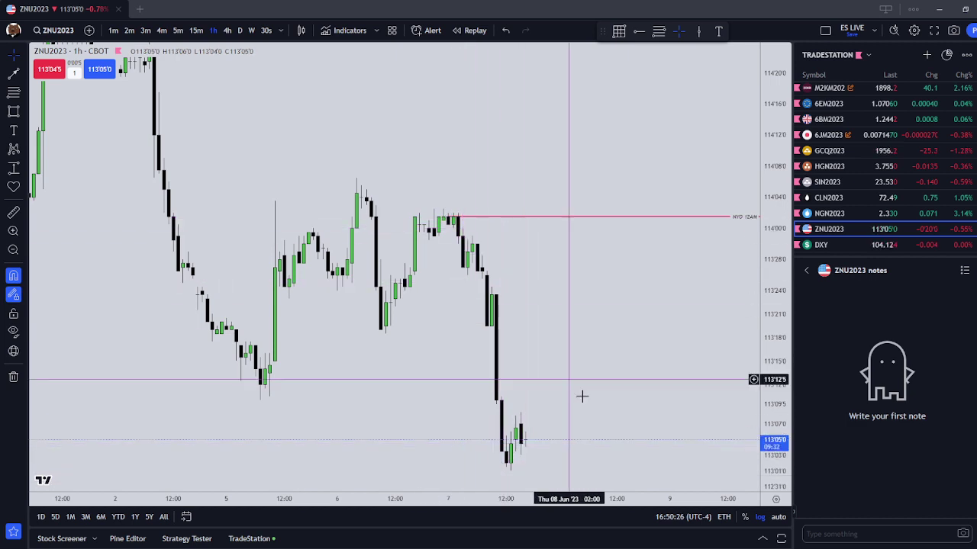
{"action": "left_click", "coordinate": [196, 31]}
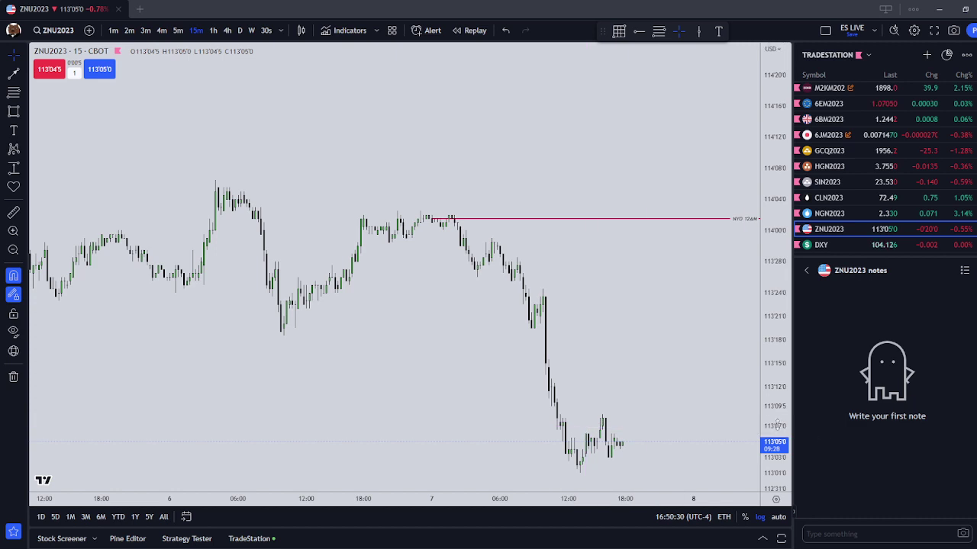
- Draw a short arrow with magnet mode off from about 03:30 back to about 01:30 on 7 June, near 114'00'0
{"action": "left_click_drag", "start_coordinate": [778, 425], "coordinate": [775, 269]}
{"action": "scroll", "coordinate": [477, 252], "scroll_direction": "up", "scroll_amount": 2}
{"action": "left_click_drag", "start_coordinate": [470, 261], "coordinate": [536, 317]}
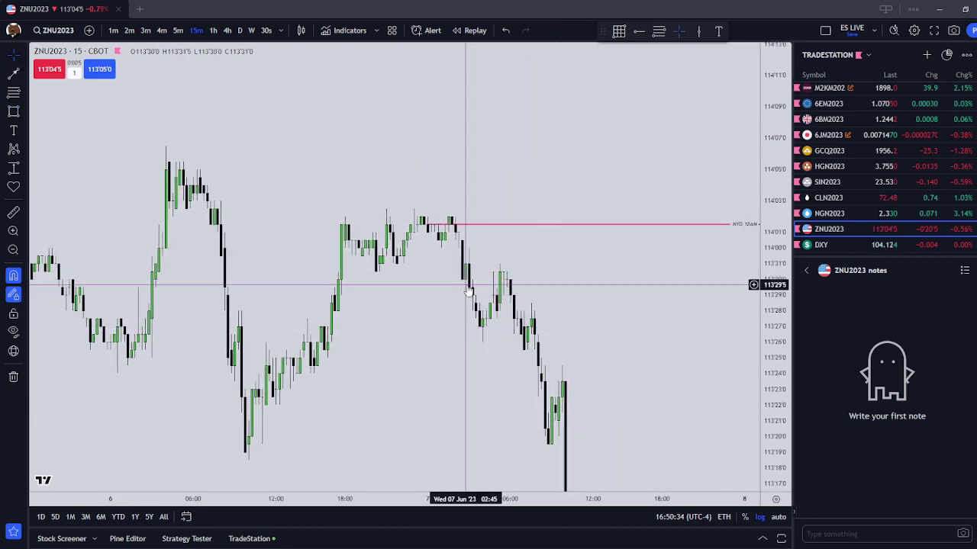
{"action": "left_click", "coordinate": [15, 74]}
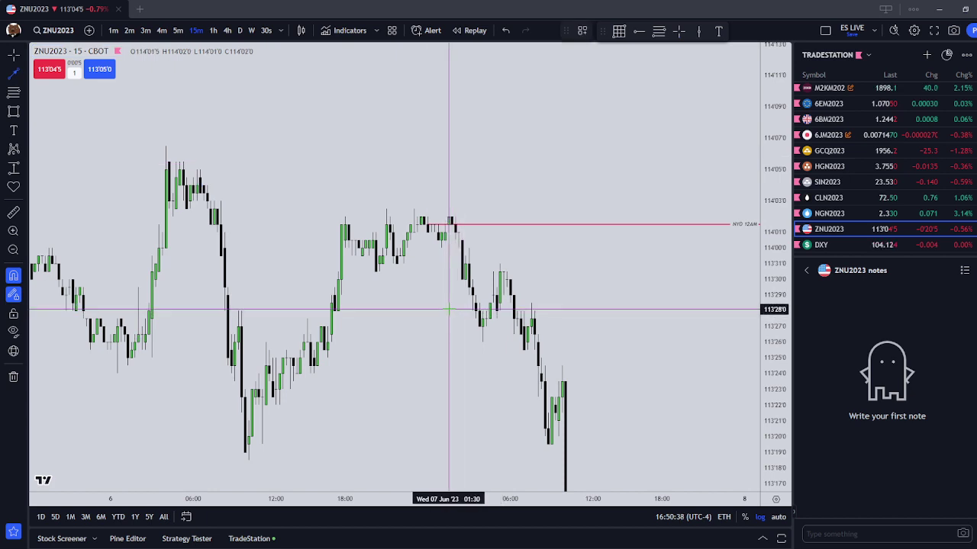
{"action": "left_click", "coordinate": [486, 246]}
{"action": "left_click", "coordinate": [53, 216]}
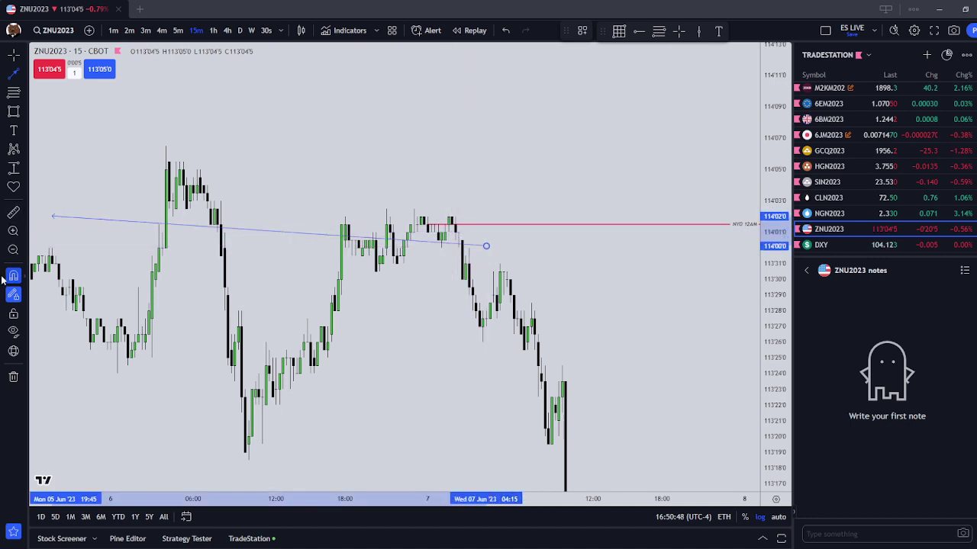
- Draw a thin rectangle around the short arrow, spanning about 00:15 to 04:30 on 7 June and about 114'00'0 to 114'00'5
{"action": "scroll", "coordinate": [457, 255], "scroll_direction": "up", "scroll_amount": 1}
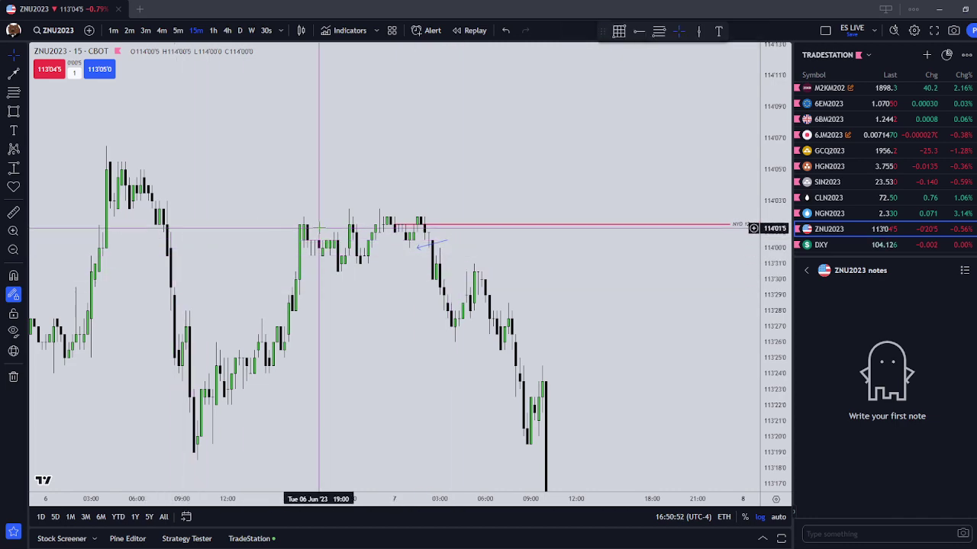
{"action": "scroll", "coordinate": [400, 316], "scroll_direction": "up", "scroll_amount": 1}
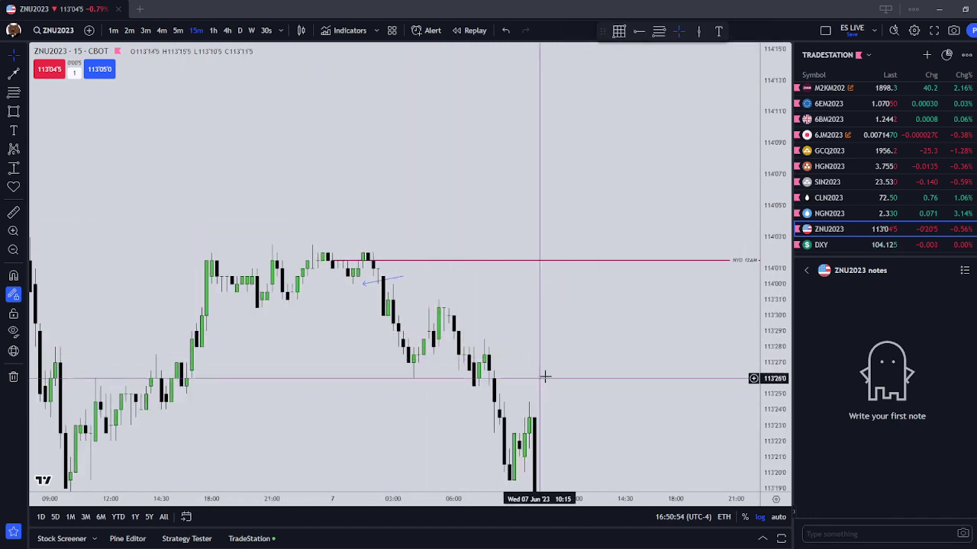
{"action": "left_click_drag", "start_coordinate": [546, 375], "coordinate": [601, 317]}
{"action": "scroll", "coordinate": [610, 309], "scroll_direction": "down", "scroll_amount": 2}
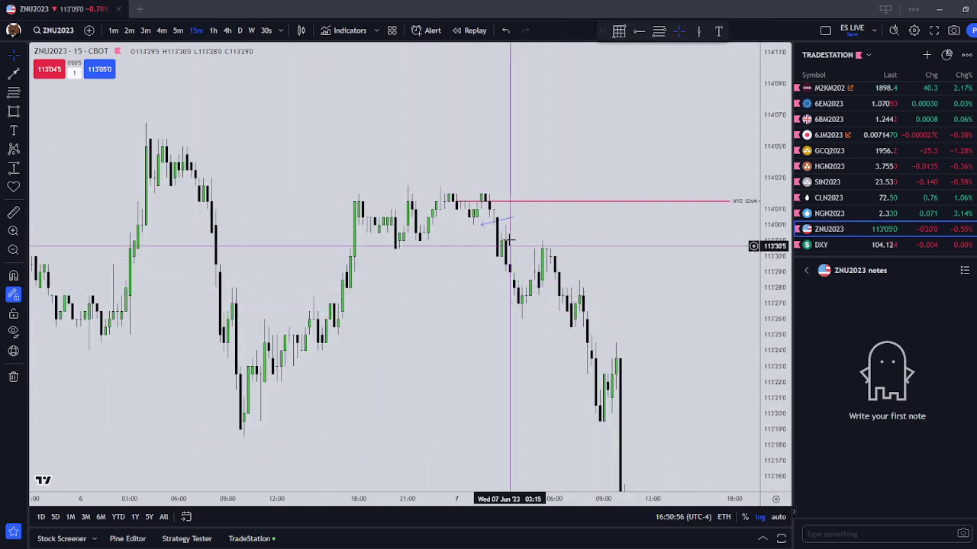
{"action": "scroll", "coordinate": [496, 255], "scroll_direction": "up", "scroll_amount": 1}
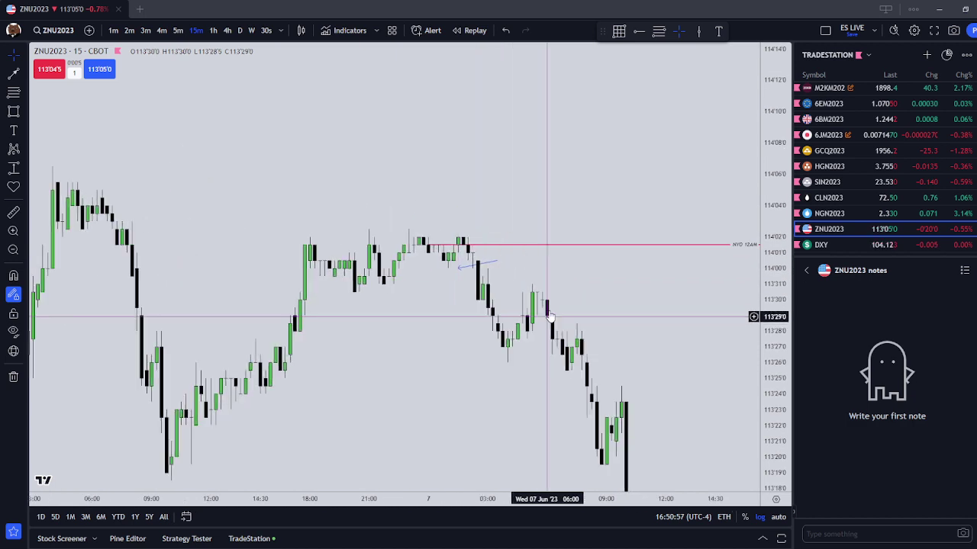
{"action": "left_click", "coordinate": [17, 112]}
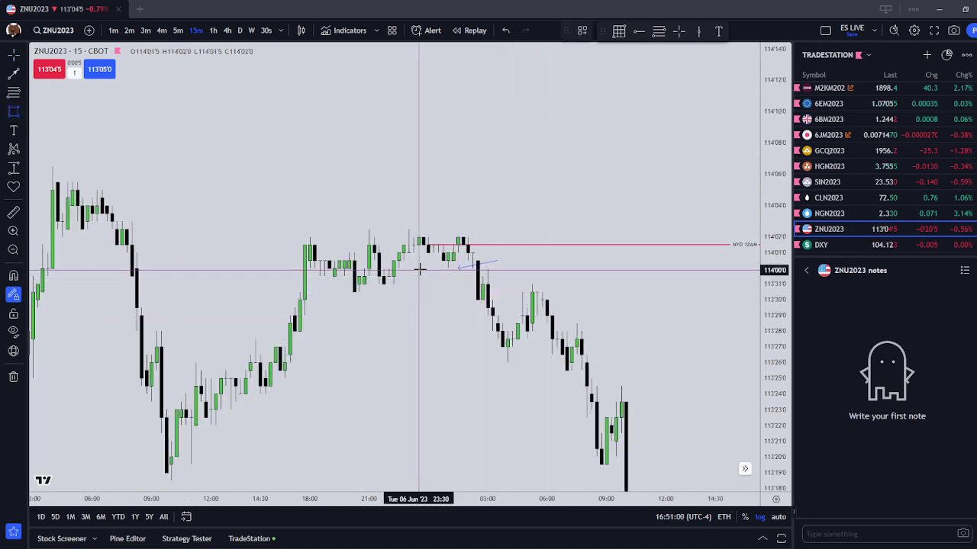
{"action": "left_click", "coordinate": [519, 270]}
{"action": "left_click_drag", "start_coordinate": [499, 299], "coordinate": [496, 301]}
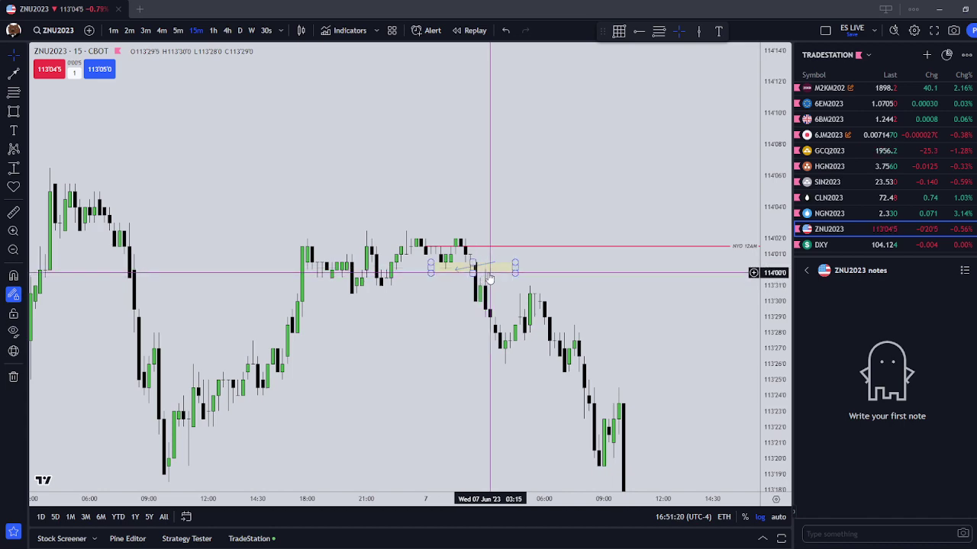
- Examine the 7 June ZNU2023 decline from the small rectangle down to the lows and compare it with the 5 June lows
{"action": "scroll", "coordinate": [492, 290], "scroll_direction": "down", "scroll_amount": 4}
{"action": "left_click_drag", "start_coordinate": [498, 346], "coordinate": [377, 273]}
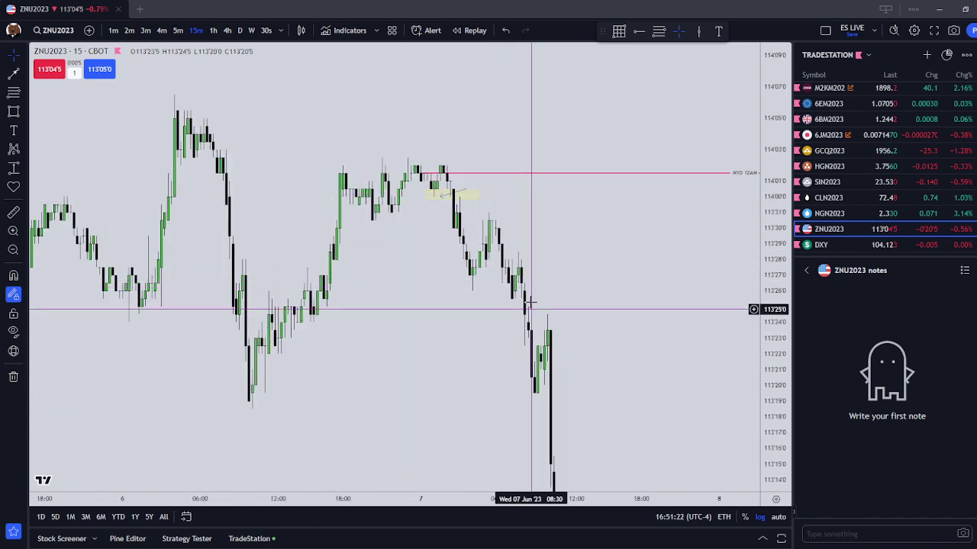
{"action": "left_click_drag", "start_coordinate": [530, 307], "coordinate": [516, 270]}
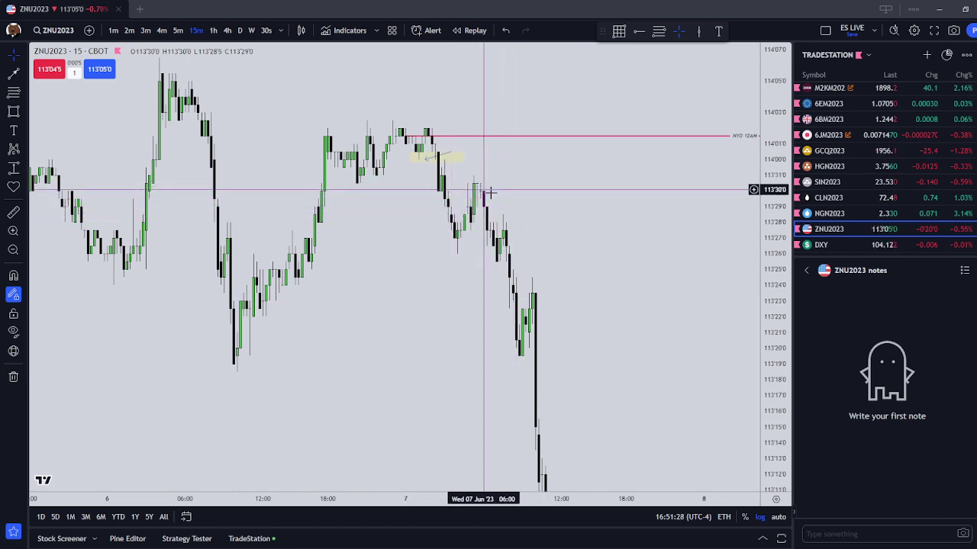
{"action": "left_click_drag", "start_coordinate": [534, 245], "coordinate": [521, 216]}
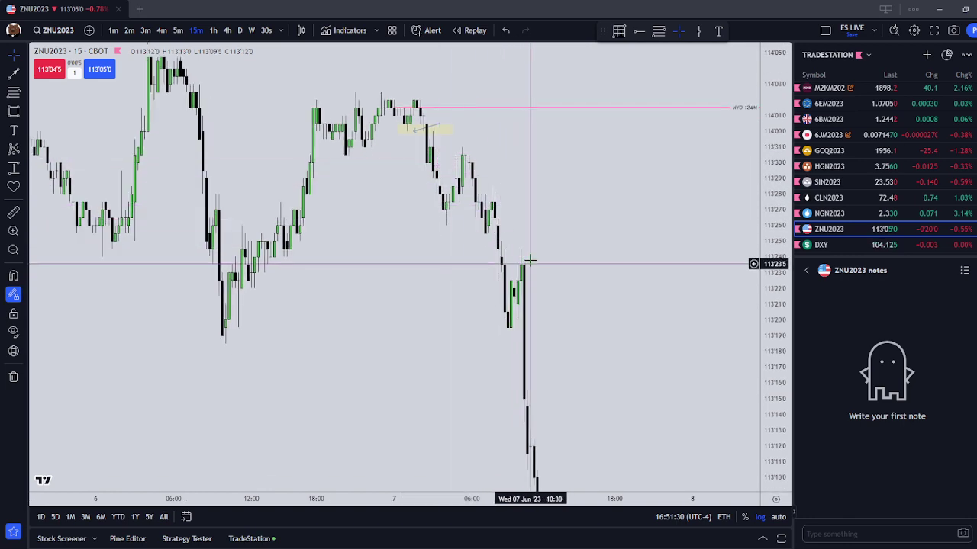
{"action": "scroll", "coordinate": [529, 261], "scroll_direction": "down", "scroll_amount": 3}
{"action": "left_click_drag", "start_coordinate": [545, 327], "coordinate": [518, 195]}
{"action": "left_click_drag", "start_coordinate": [555, 120], "coordinate": [537, 179]}
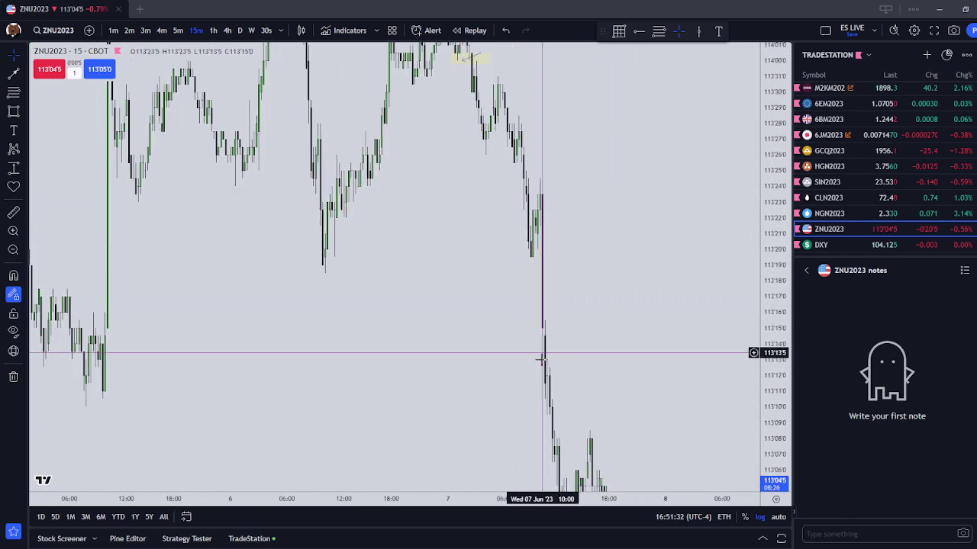
{"action": "scroll", "coordinate": [526, 275], "scroll_direction": "down", "scroll_amount": 5}
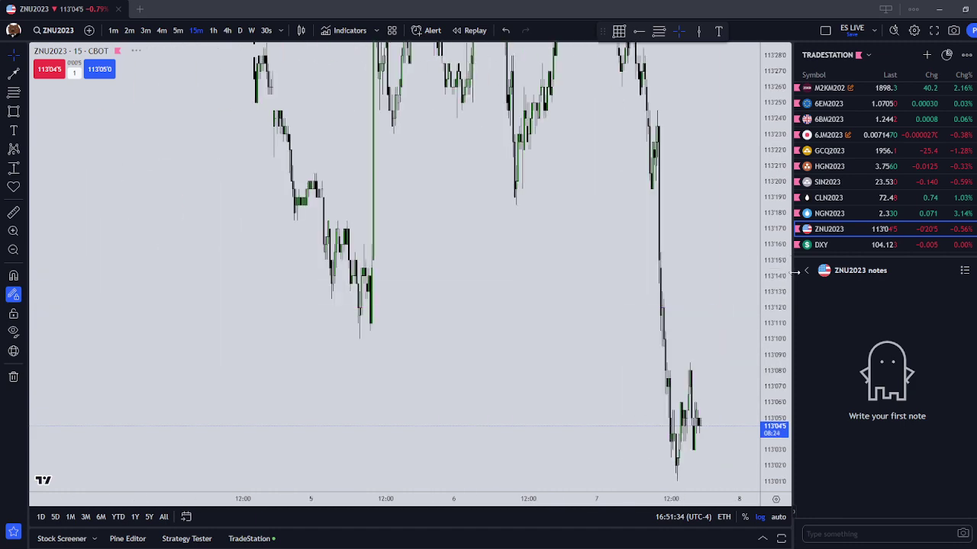
- Open the DXY chart, set it to the 1-hour timeframe and examine the 7 June swing against the early June highs and lows
{"action": "left_click", "coordinate": [851, 244]}
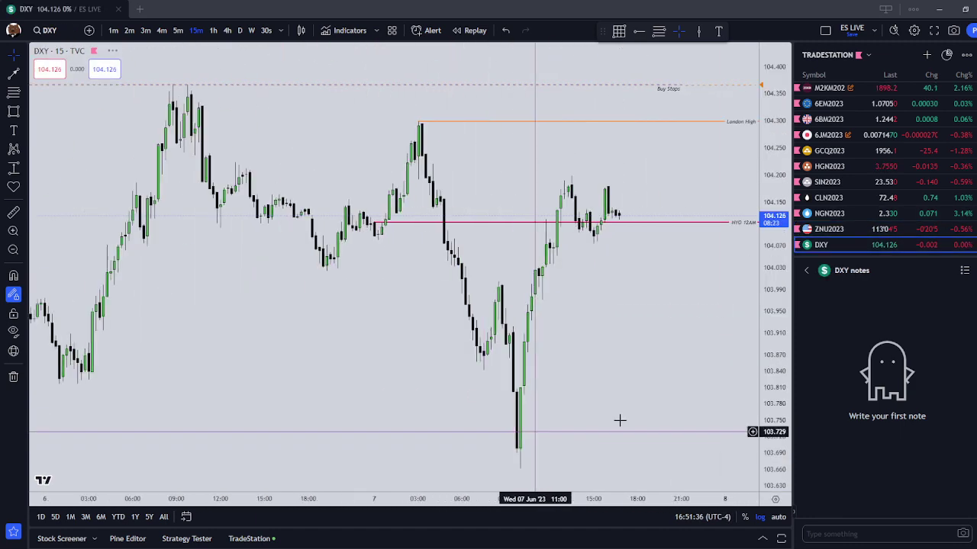
{"action": "scroll", "coordinate": [620, 362], "scroll_direction": "down", "scroll_amount": 3}
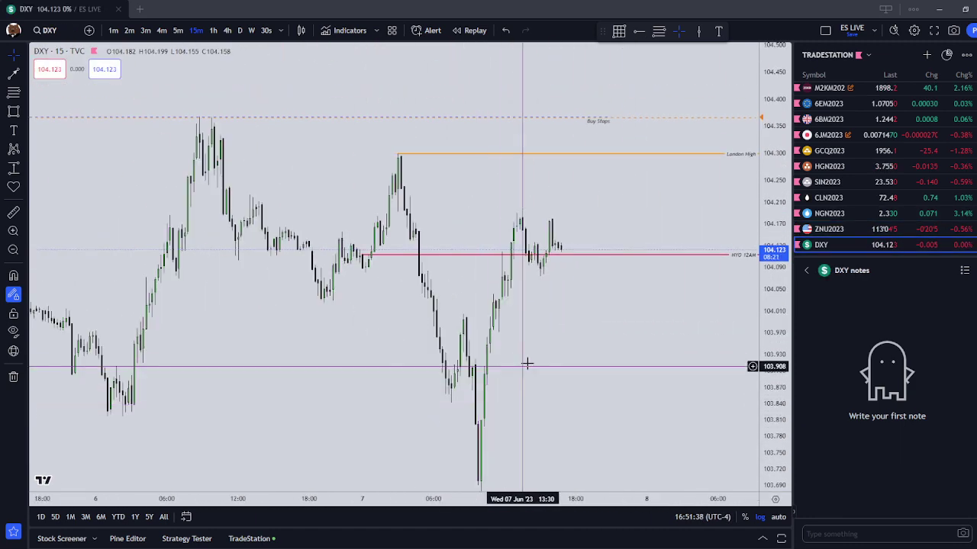
{"action": "left_click", "coordinate": [214, 30]}
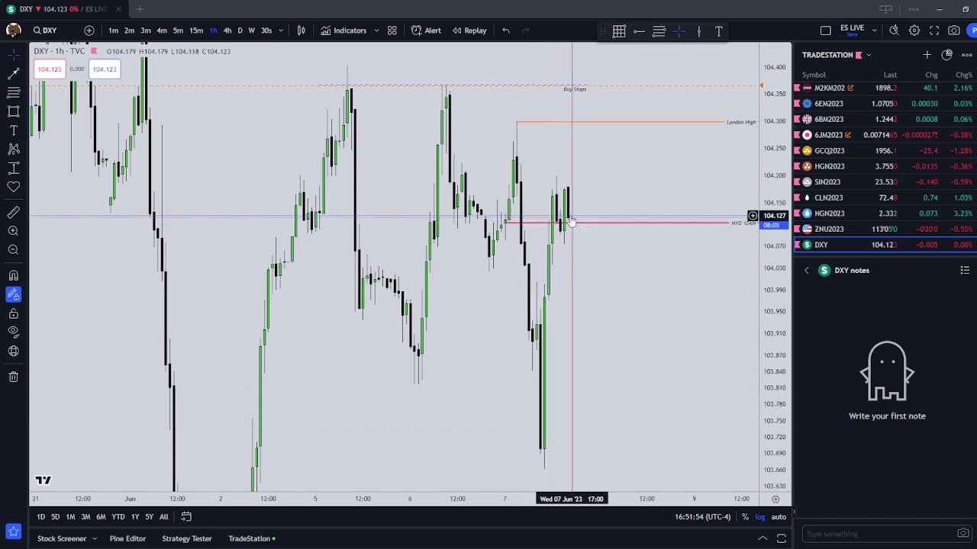
{"action": "left_click_drag", "start_coordinate": [782, 204], "coordinate": [779, 418]}
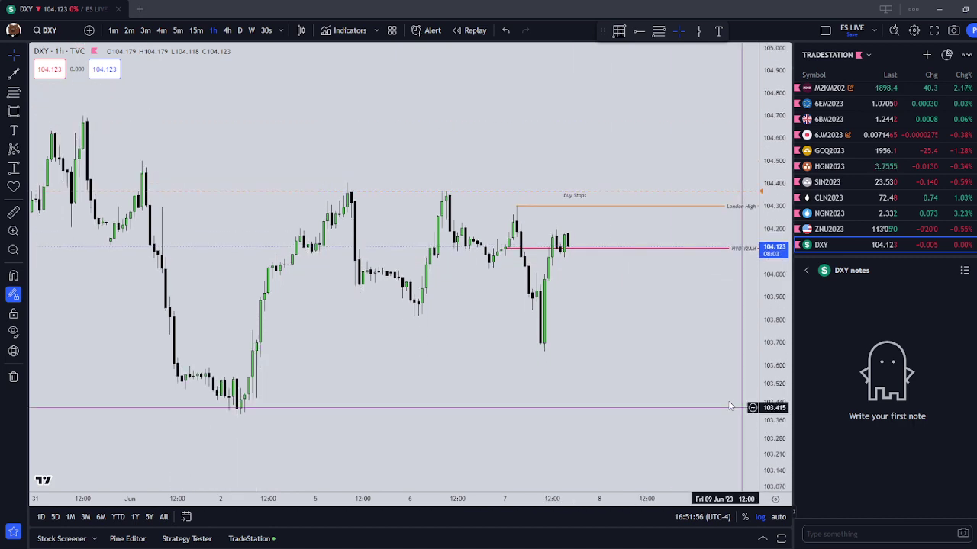
{"action": "scroll", "coordinate": [577, 296], "scroll_direction": "down", "scroll_amount": 2}
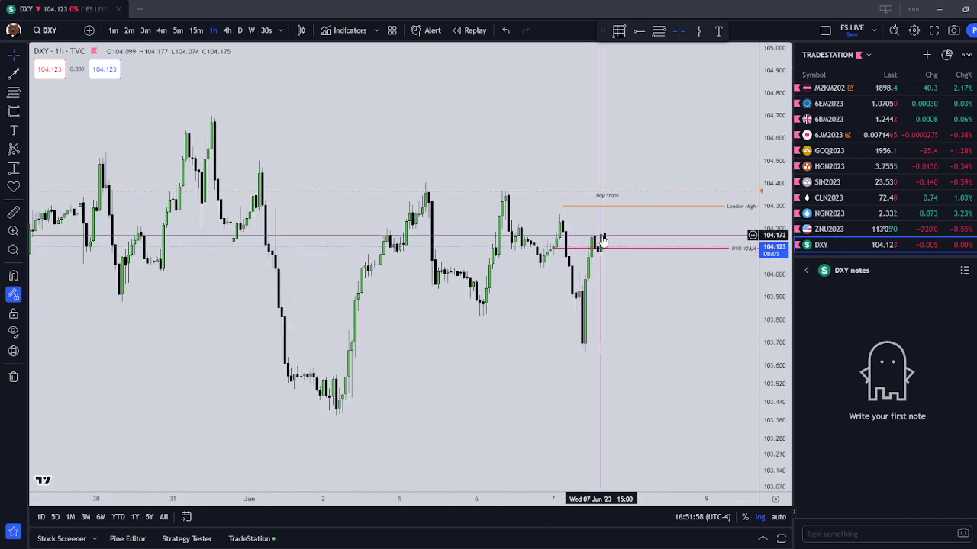
{"action": "scroll", "coordinate": [603, 305], "scroll_direction": "up", "scroll_amount": 2}
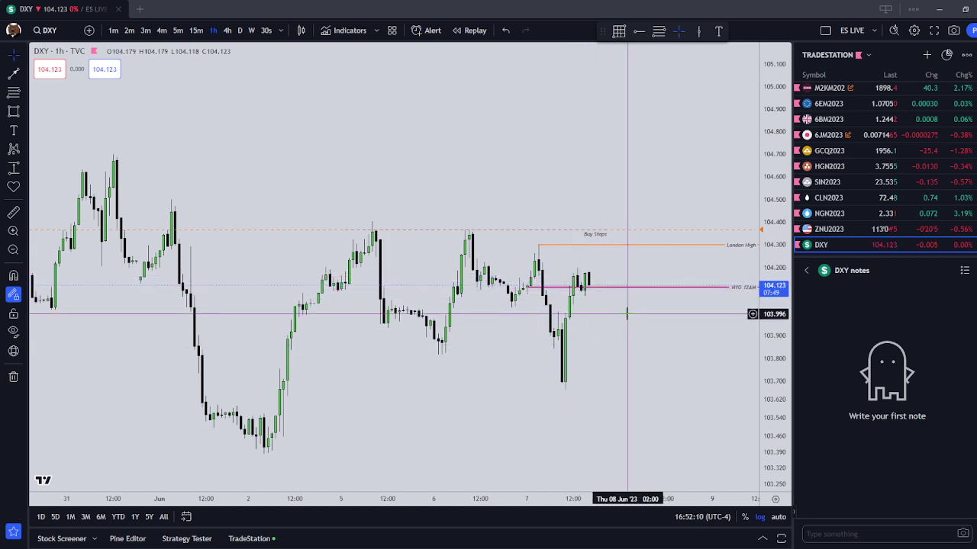
{"action": "scroll", "coordinate": [667, 346], "scroll_direction": "up", "scroll_amount": 3}
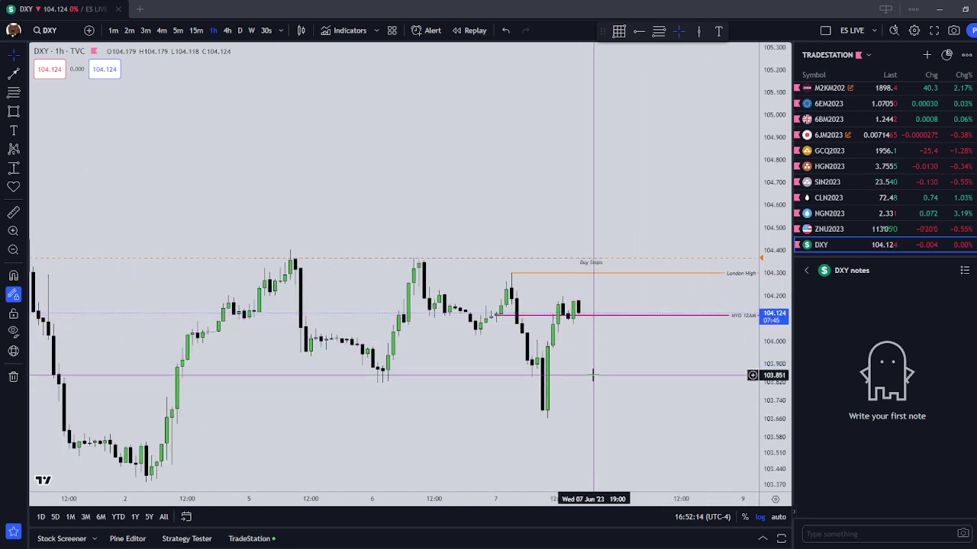
{"action": "scroll", "coordinate": [849, 199], "scroll_direction": "up", "scroll_amount": 3}
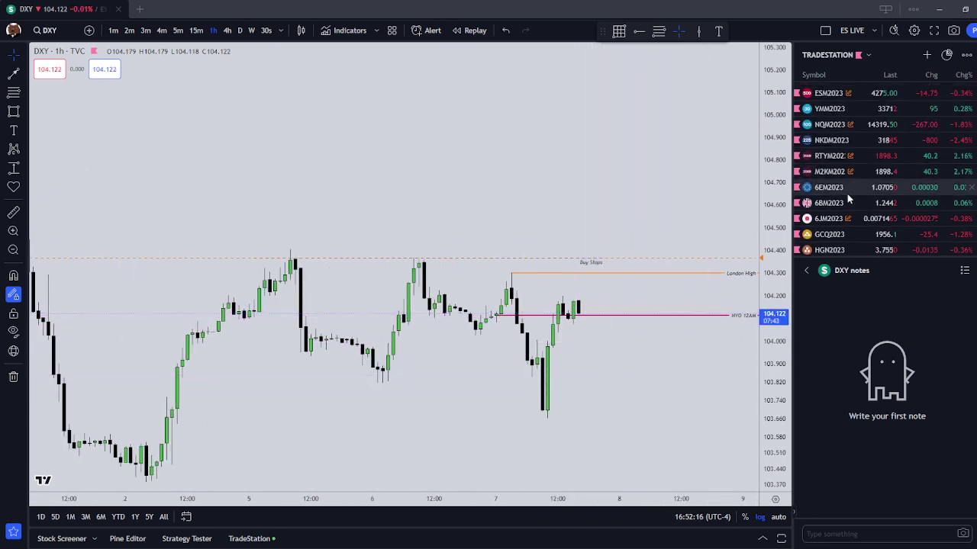
{"action": "scroll", "coordinate": [848, 198], "scroll_direction": "down", "scroll_amount": 3}
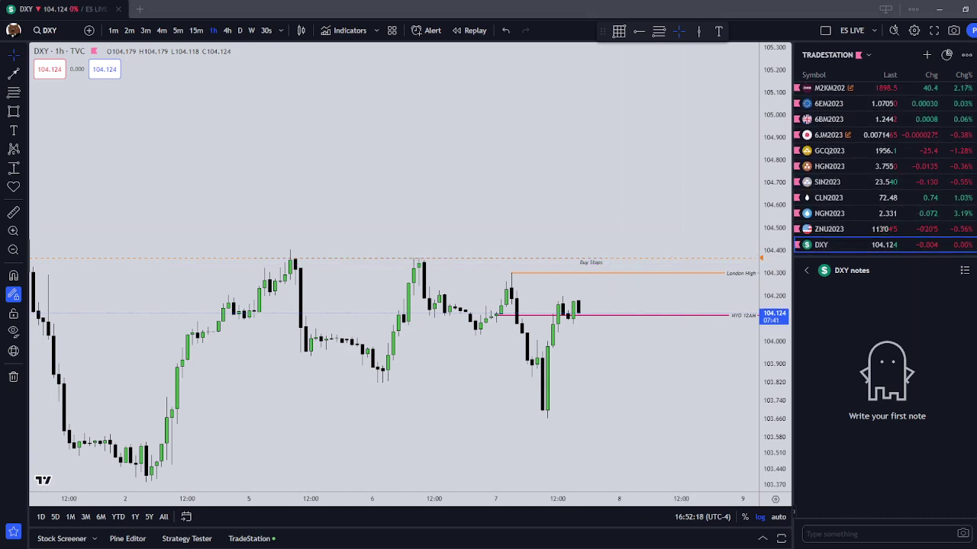